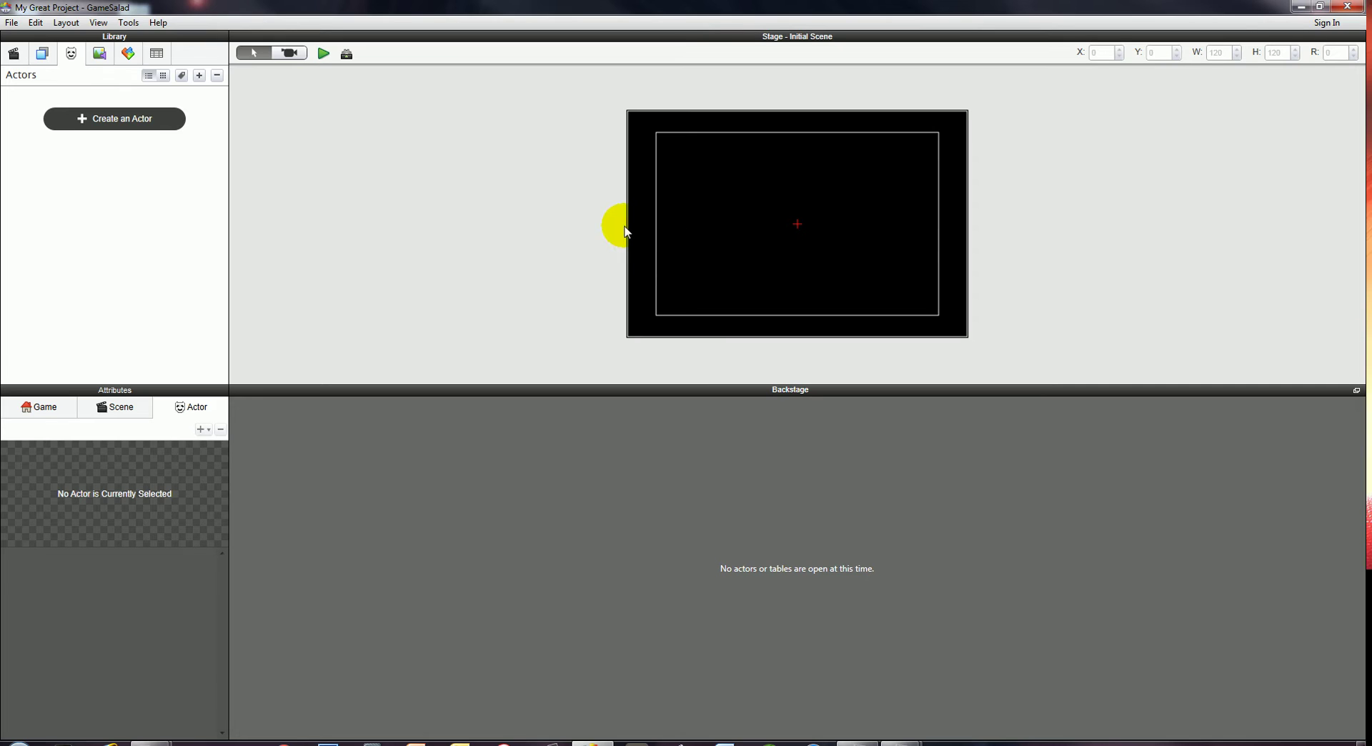
# Review the project's imported button images, background and menu sounds, and preview the MenuS01 and MenuS02 sounds.
pyautogui.click(99, 54)
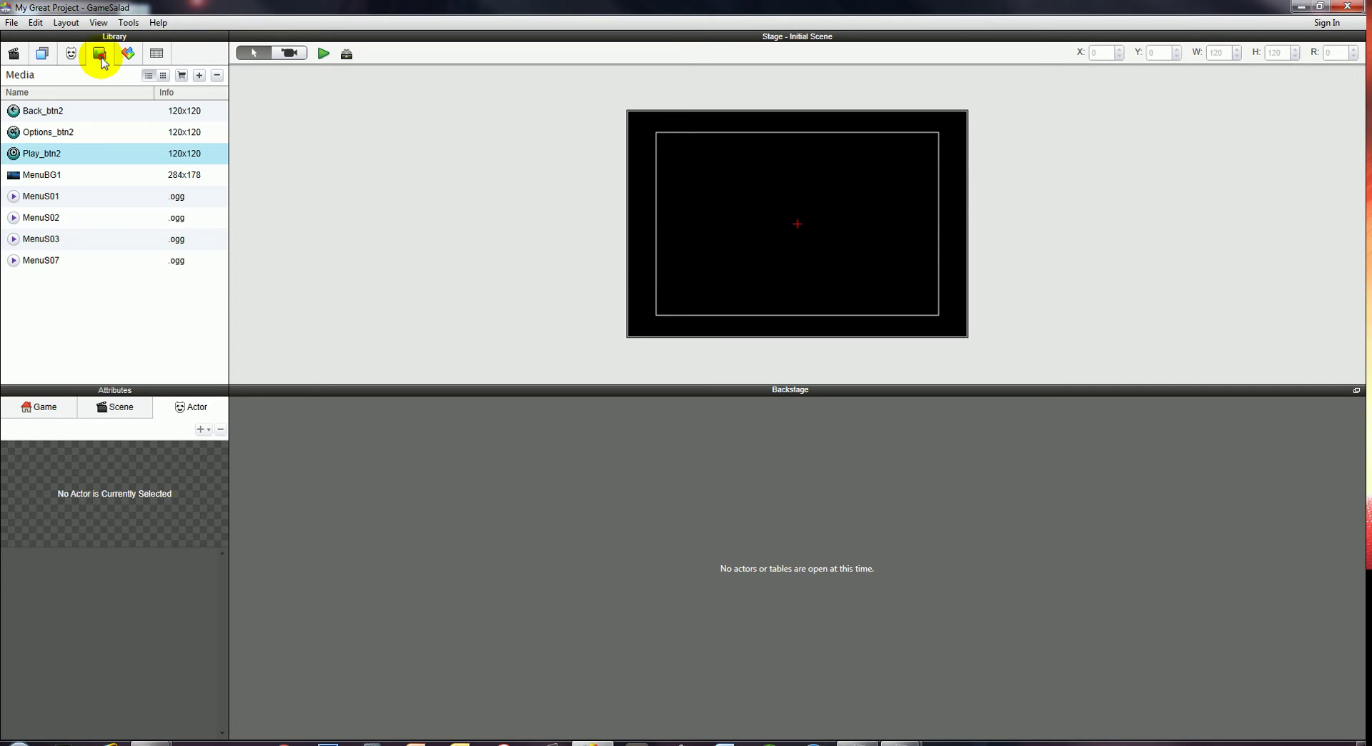
pyautogui.click(59, 112)
pyautogui.click(61, 132)
pyautogui.click(58, 151)
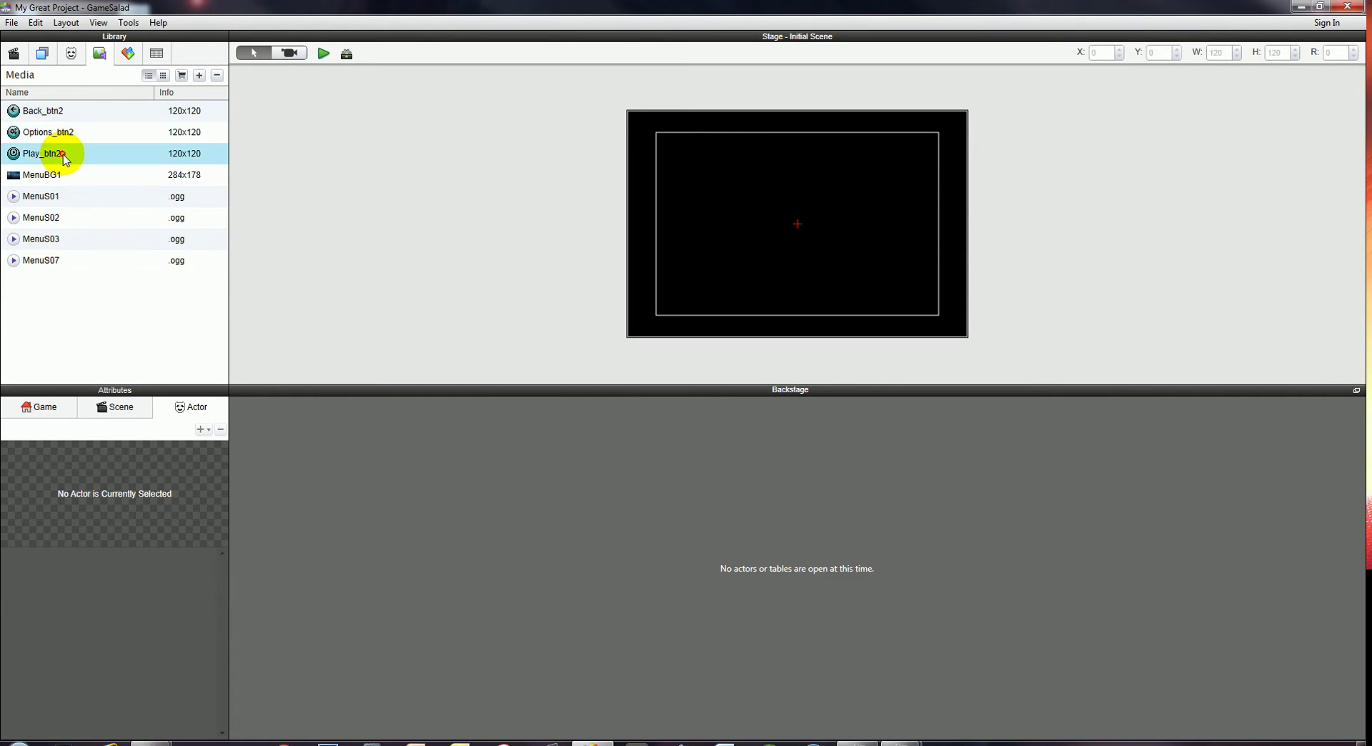
pyautogui.click(57, 175)
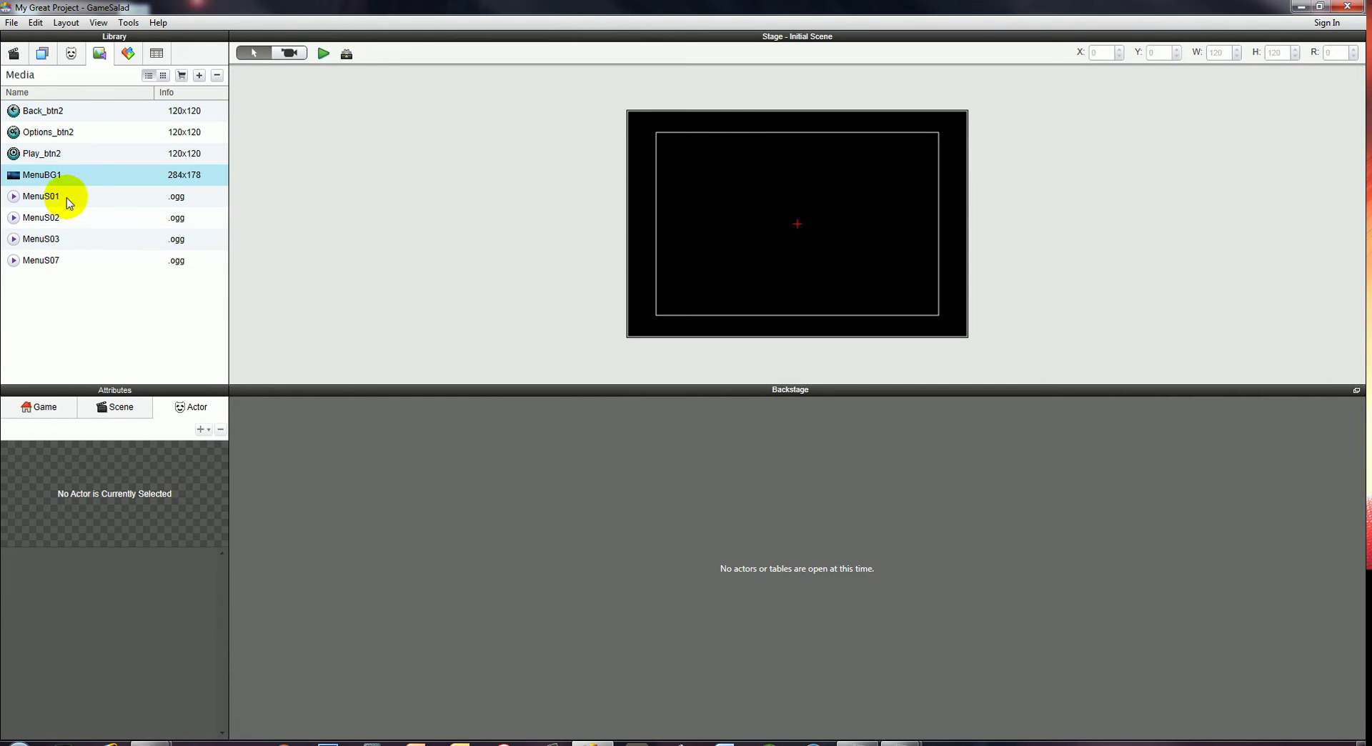
pyautogui.click(59, 196)
pyautogui.click(61, 218)
pyautogui.click(61, 241)
pyautogui.click(61, 260)
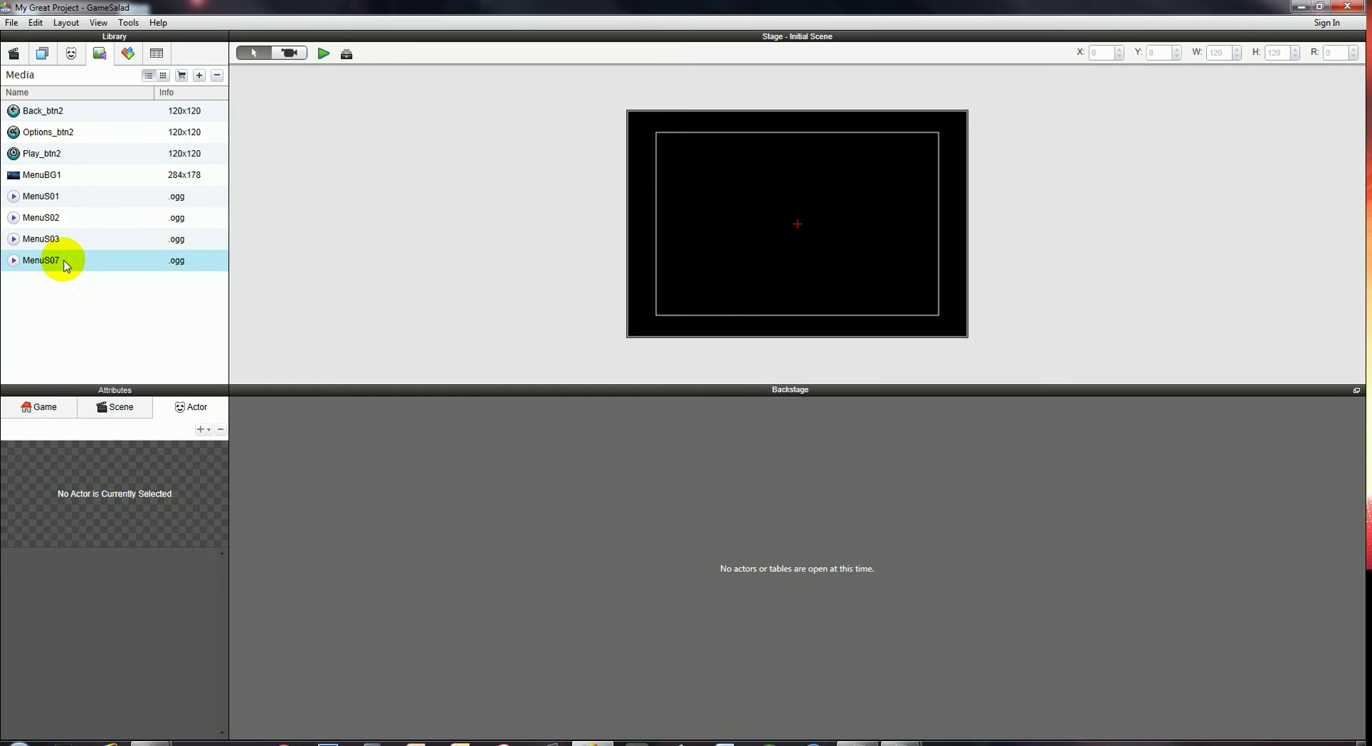
pyautogui.click(14, 197)
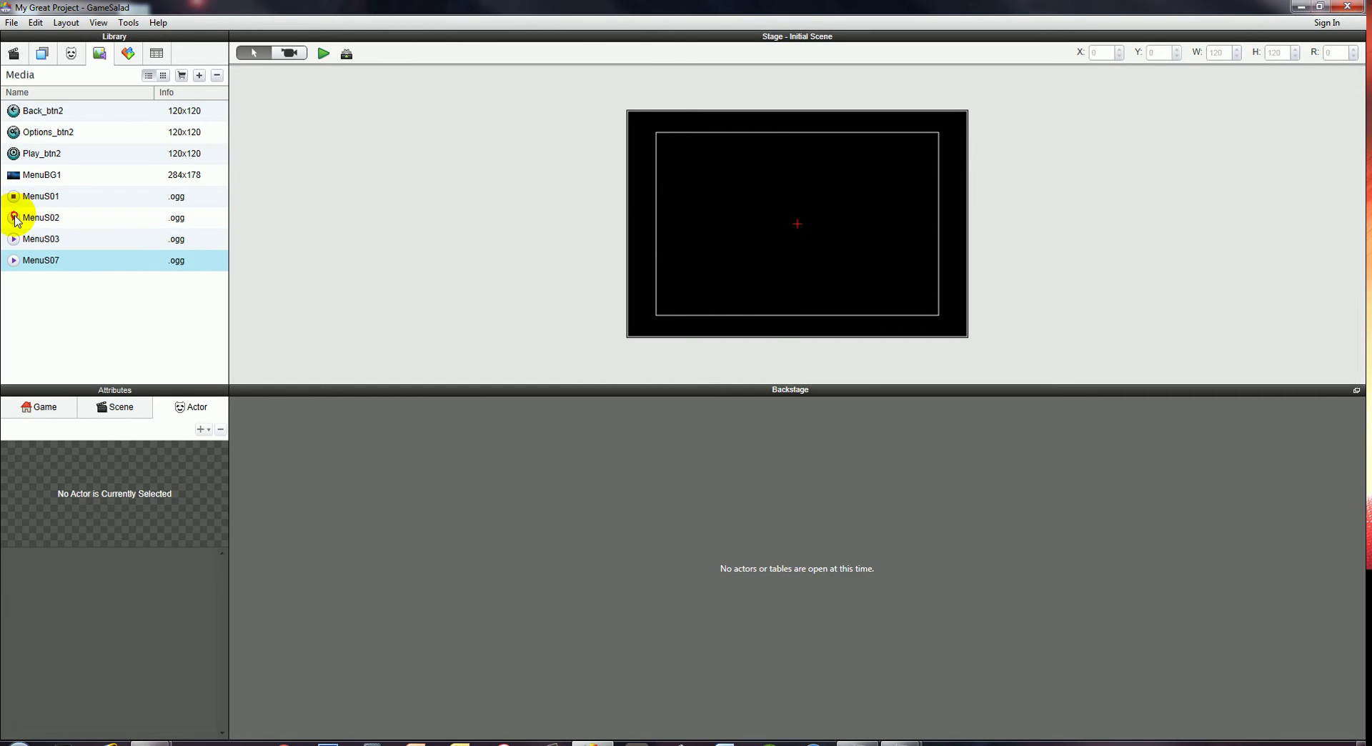
pyautogui.click(15, 218)
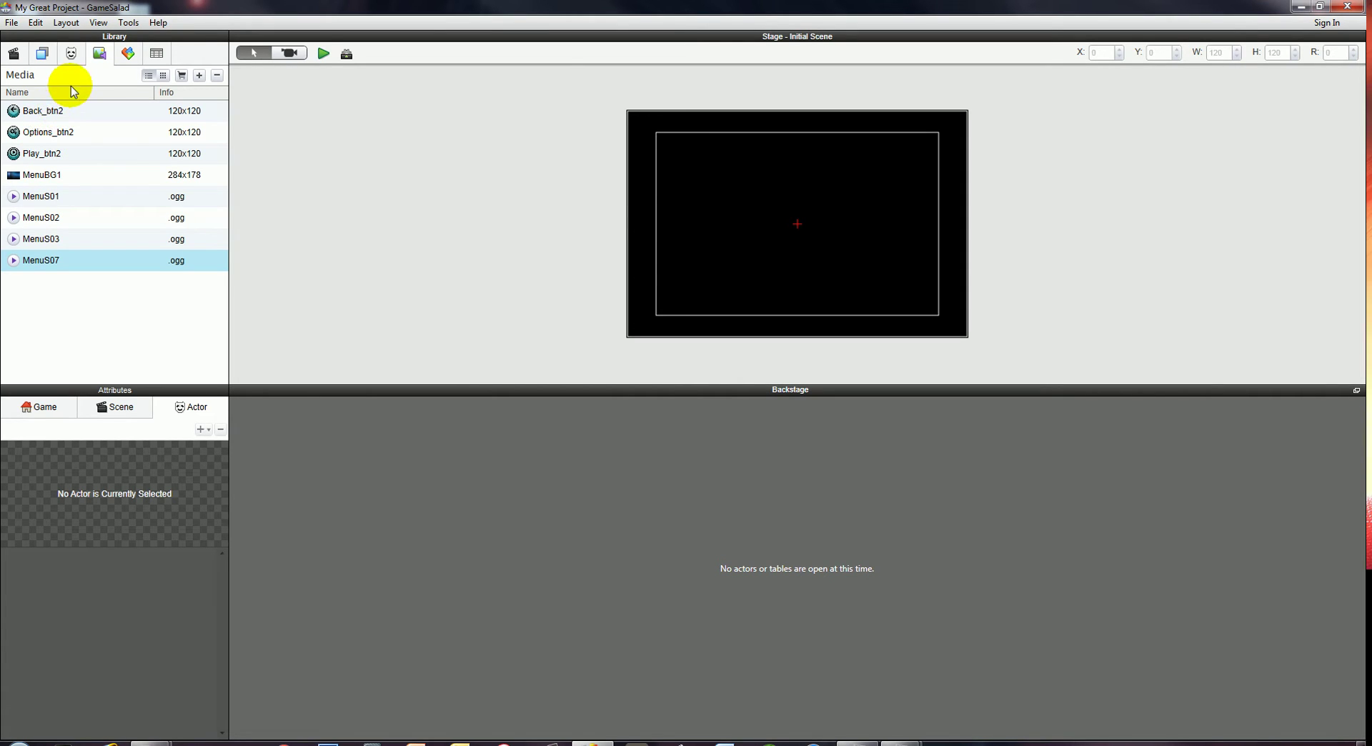
# Create an actor named BG and assign it the MenuBG1 image.
pyautogui.click(69, 55)
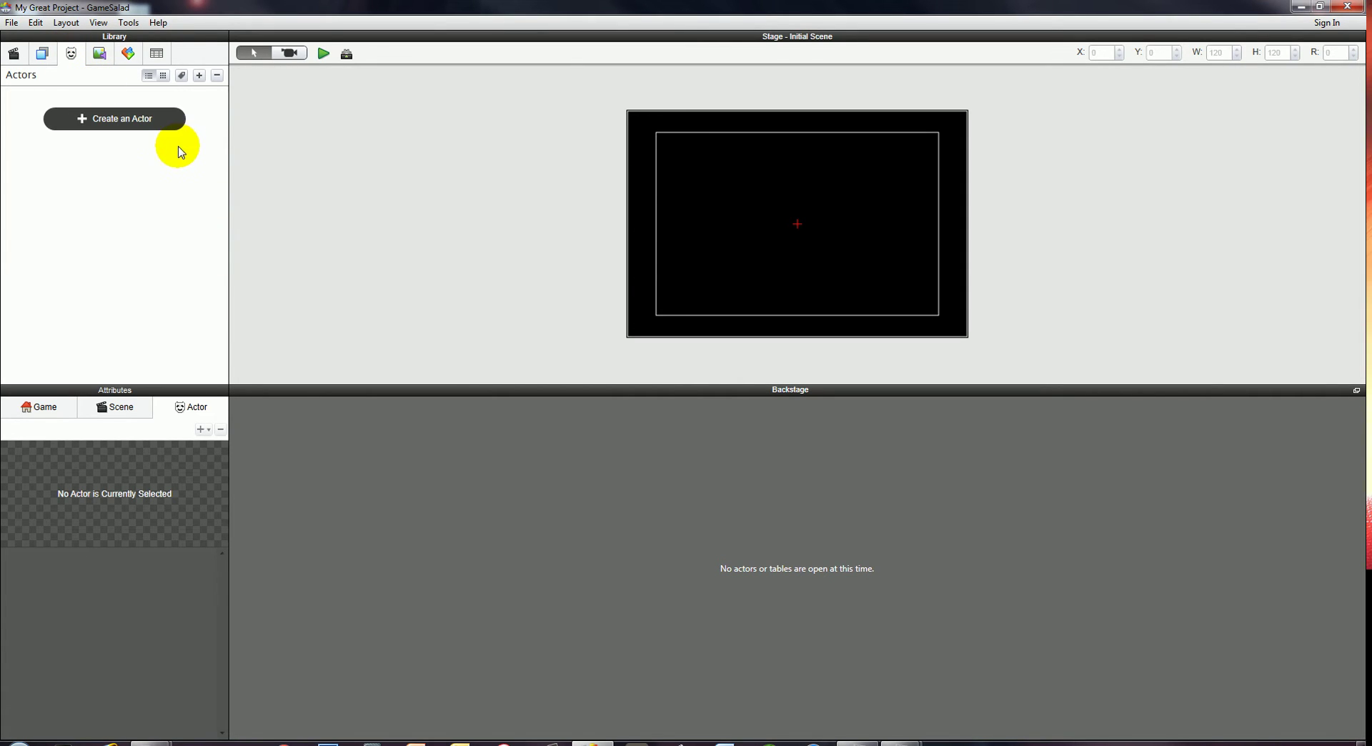
pyautogui.click(100, 123)
pyautogui.doubleClick(43, 120)
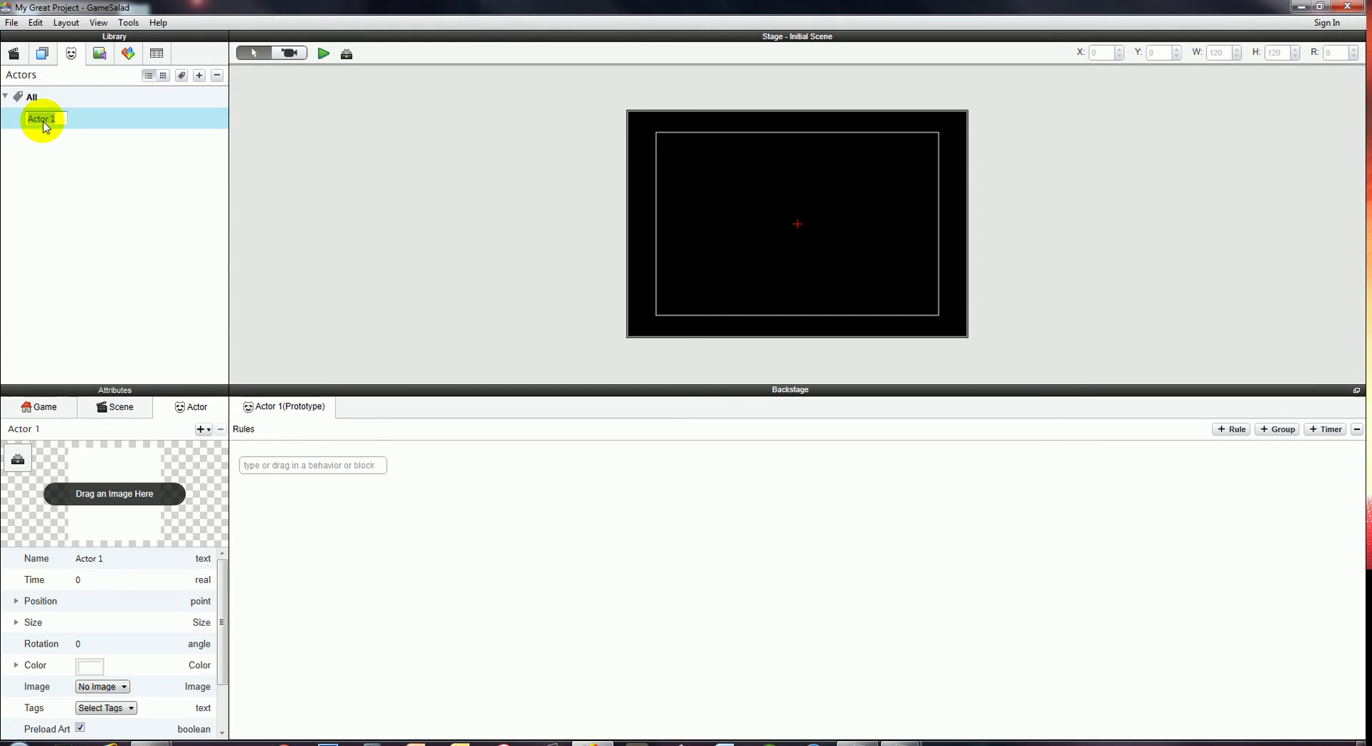
pyautogui.write('BG')
pyautogui.press('Return')
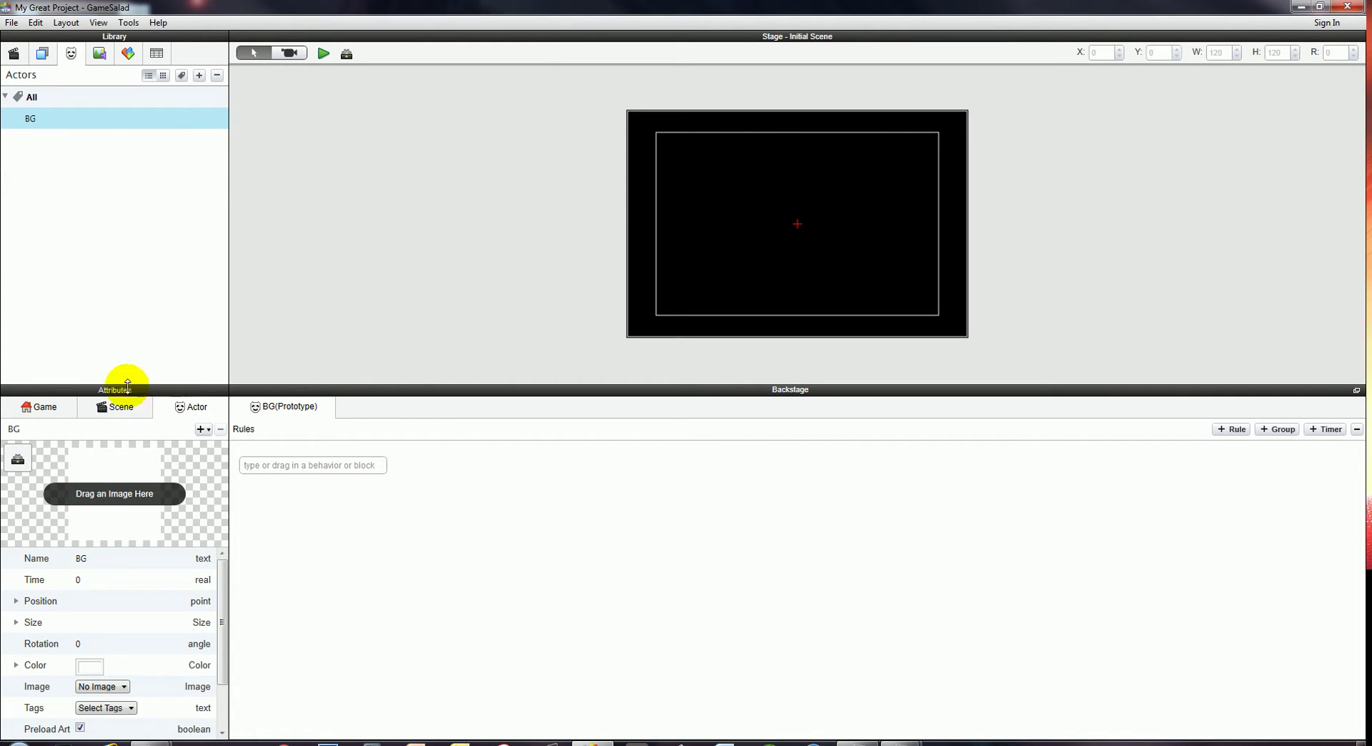
pyautogui.click(107, 687)
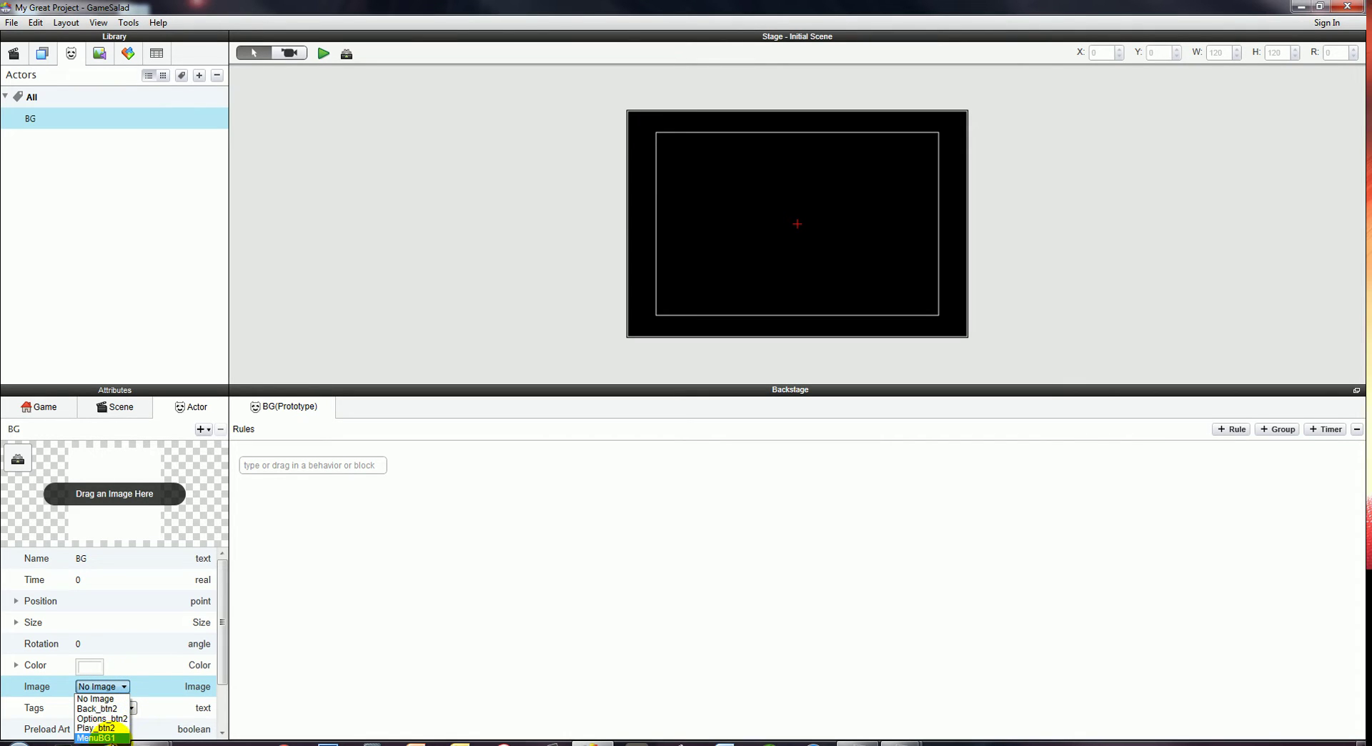
pyautogui.click(107, 738)
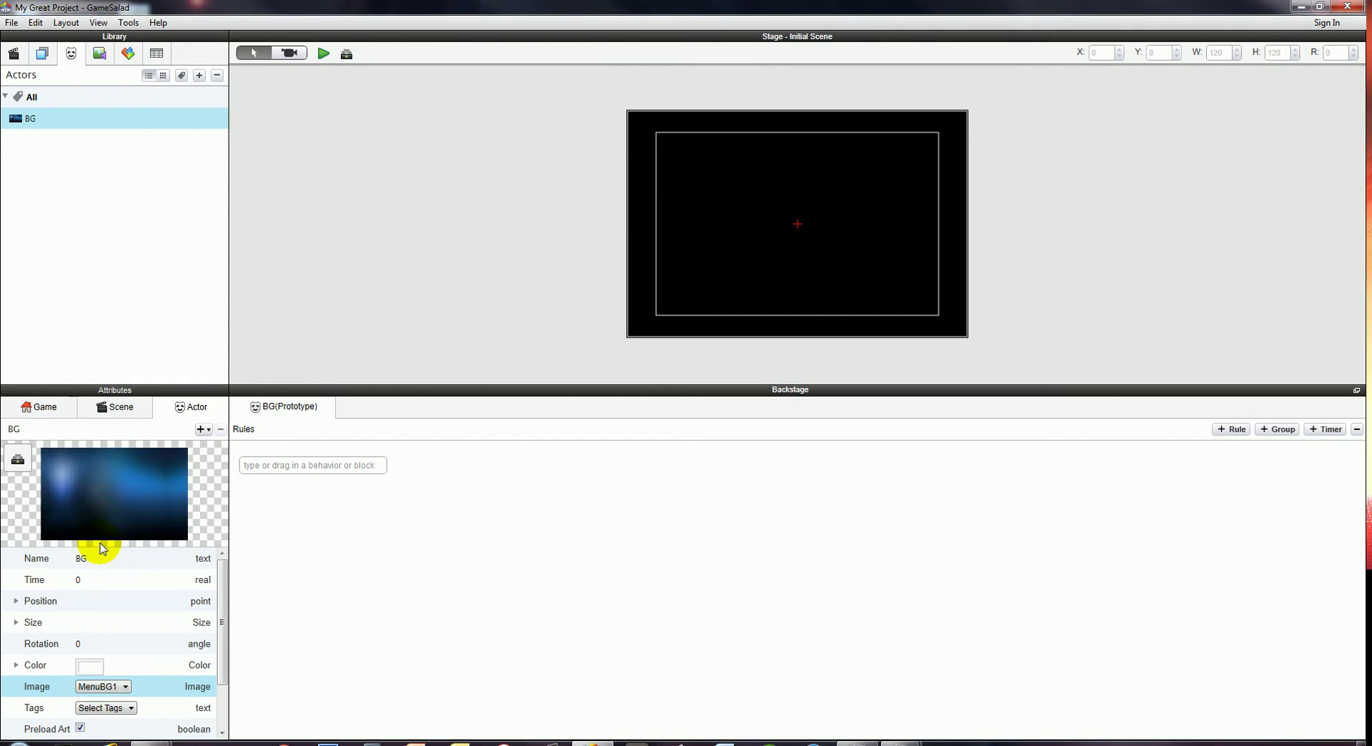
# Set the BG actor's size to 480 wide by 320 high.
pyautogui.click(16, 622)
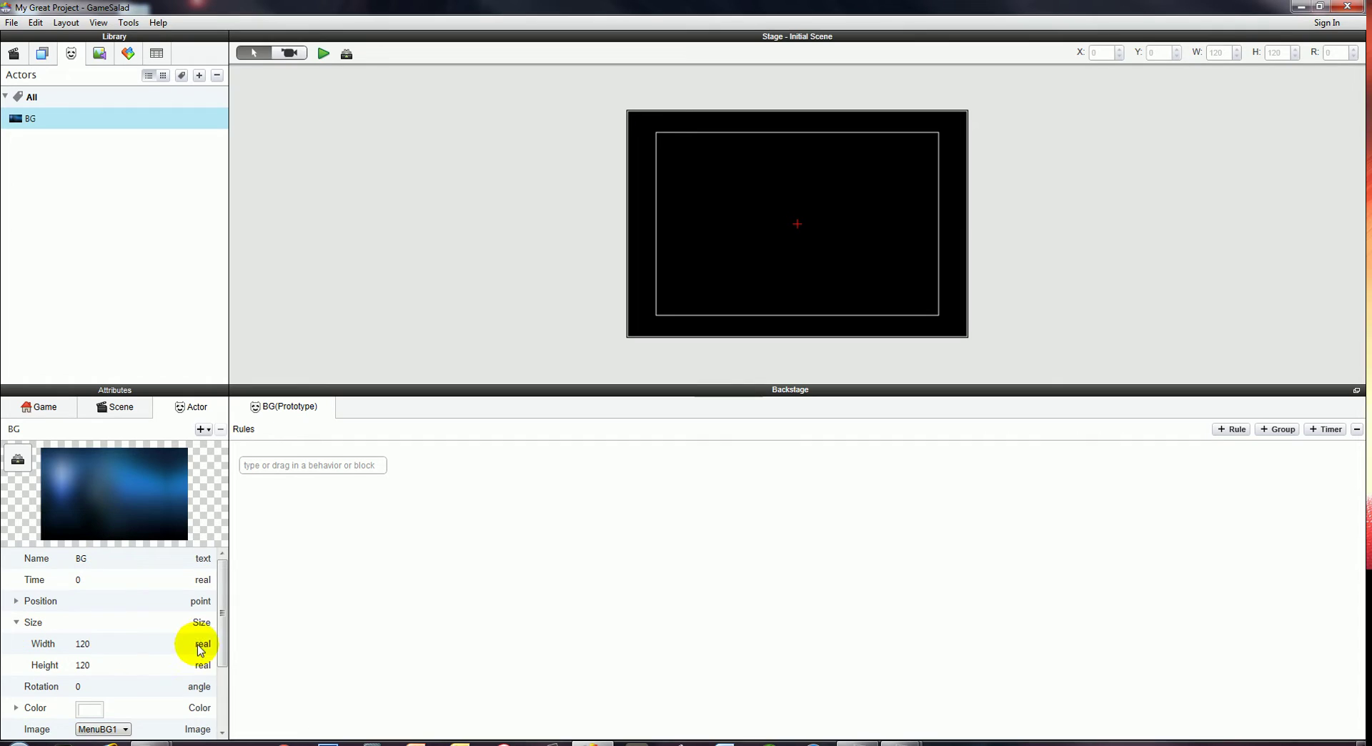
pyautogui.click(90, 646)
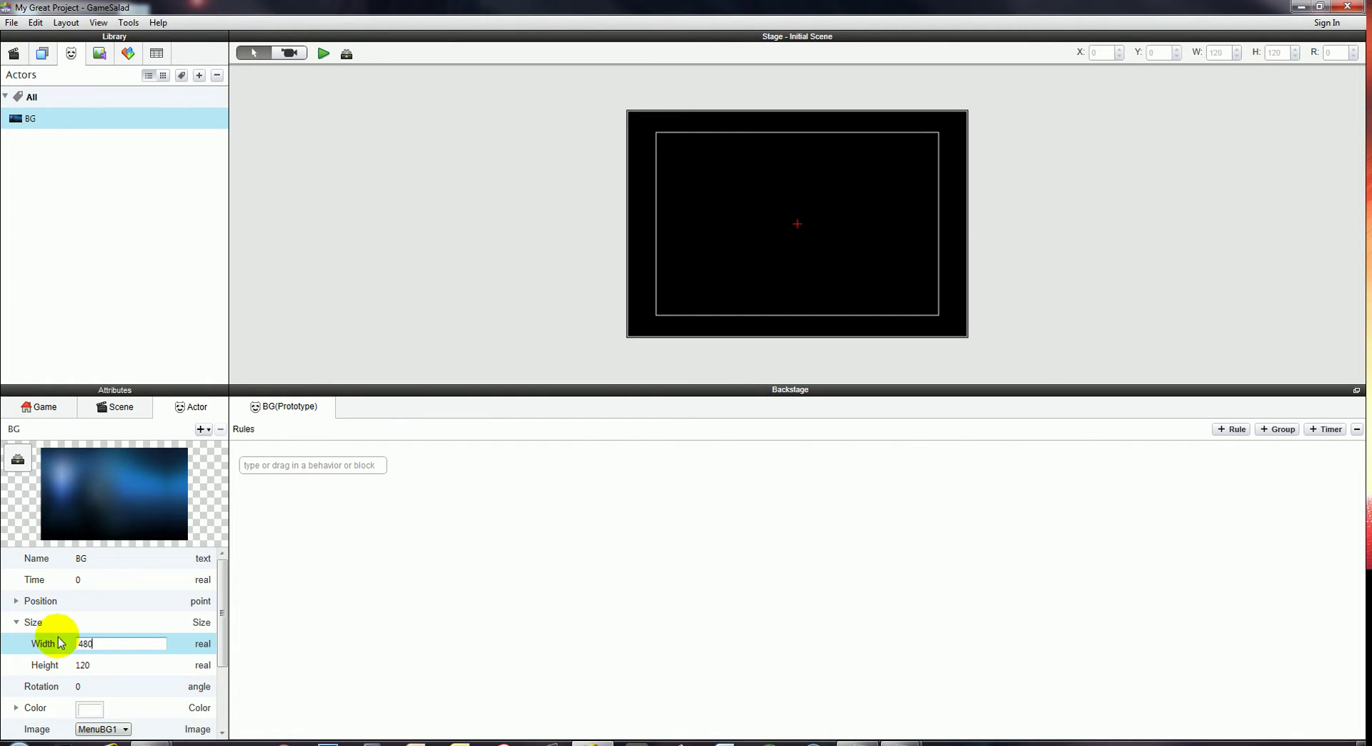
pyautogui.click(91, 667)
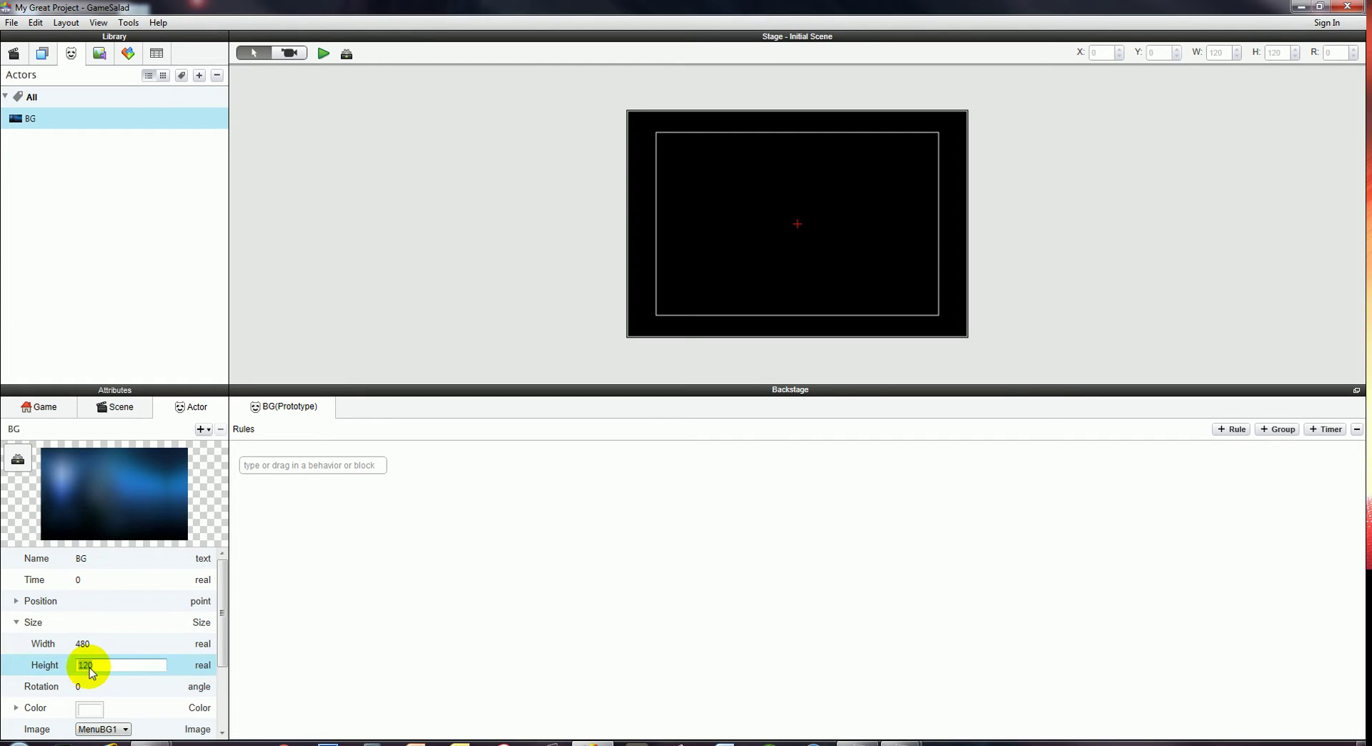
pyautogui.press('Escape')
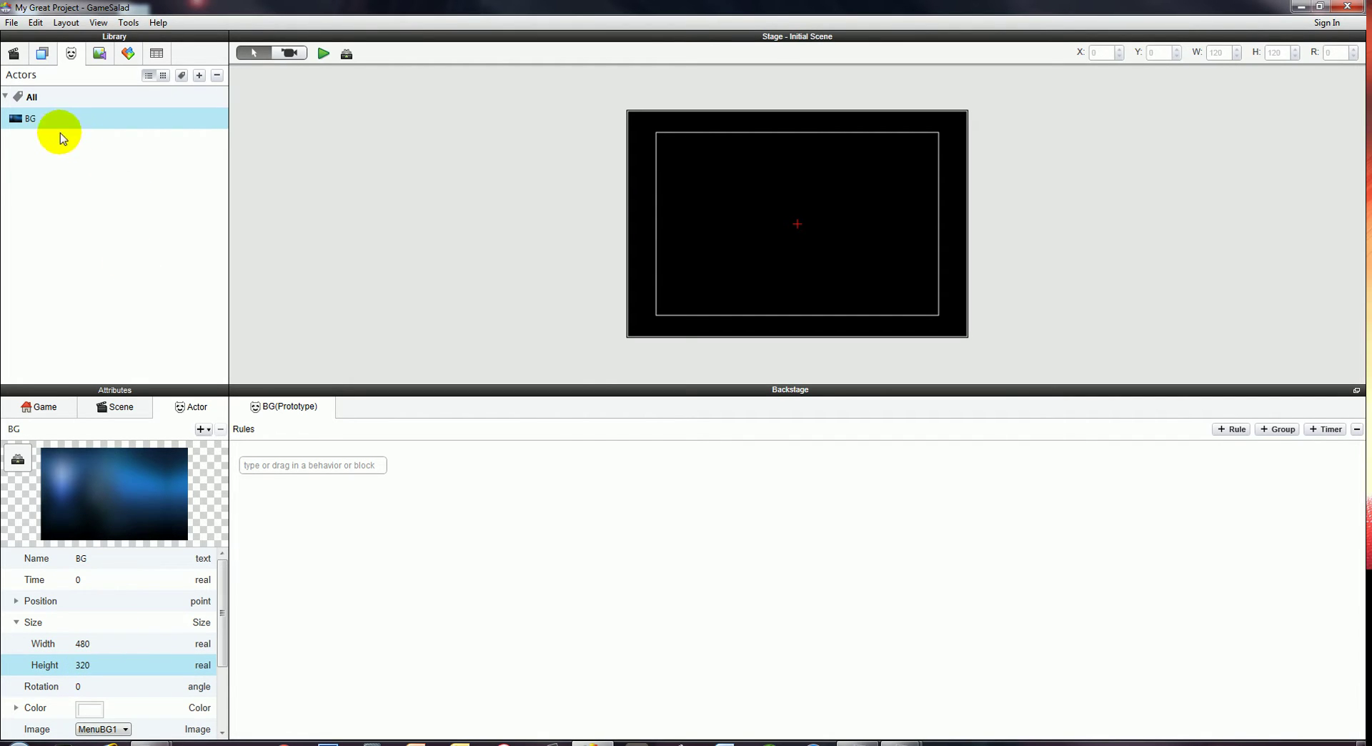
# Place the BG actor in the initial scene and position it at X 240, Y 160.
pyautogui.moveTo(36, 119); pyautogui.dragTo(804, 243)
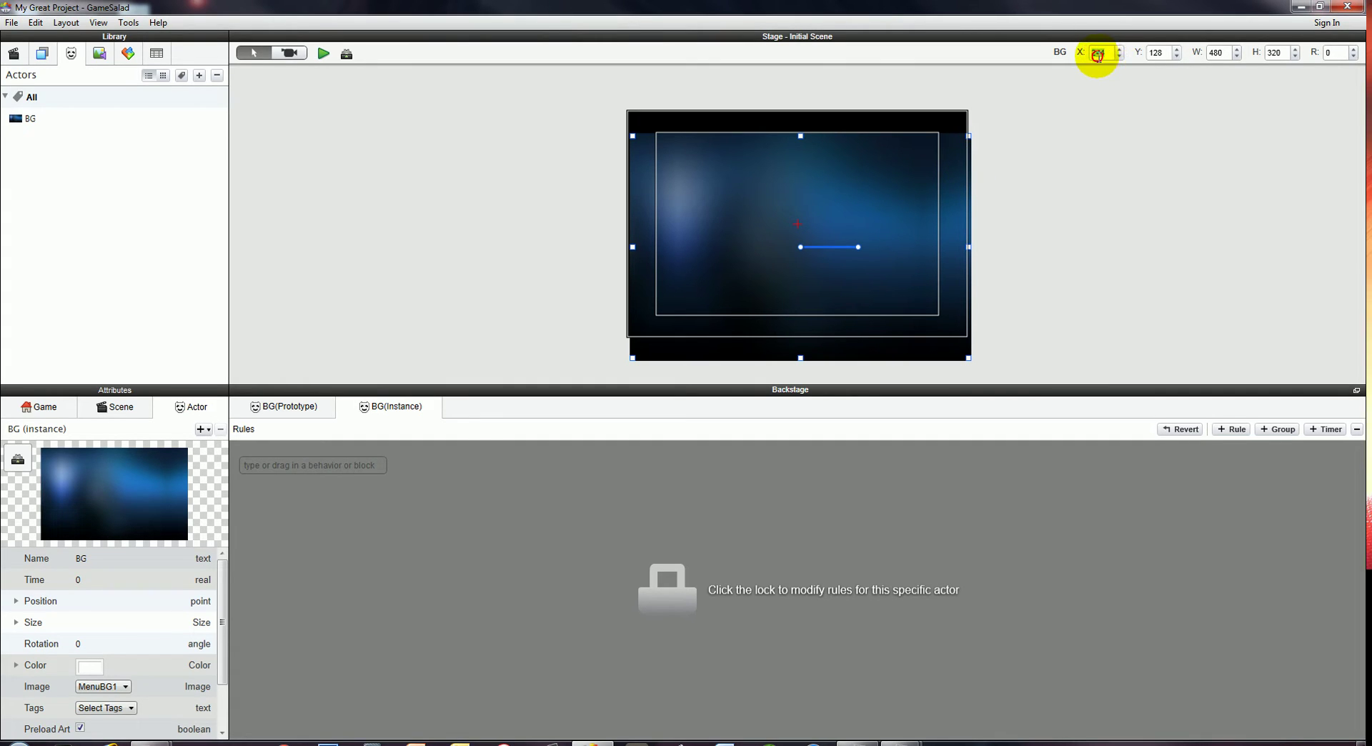
pyautogui.write('240')
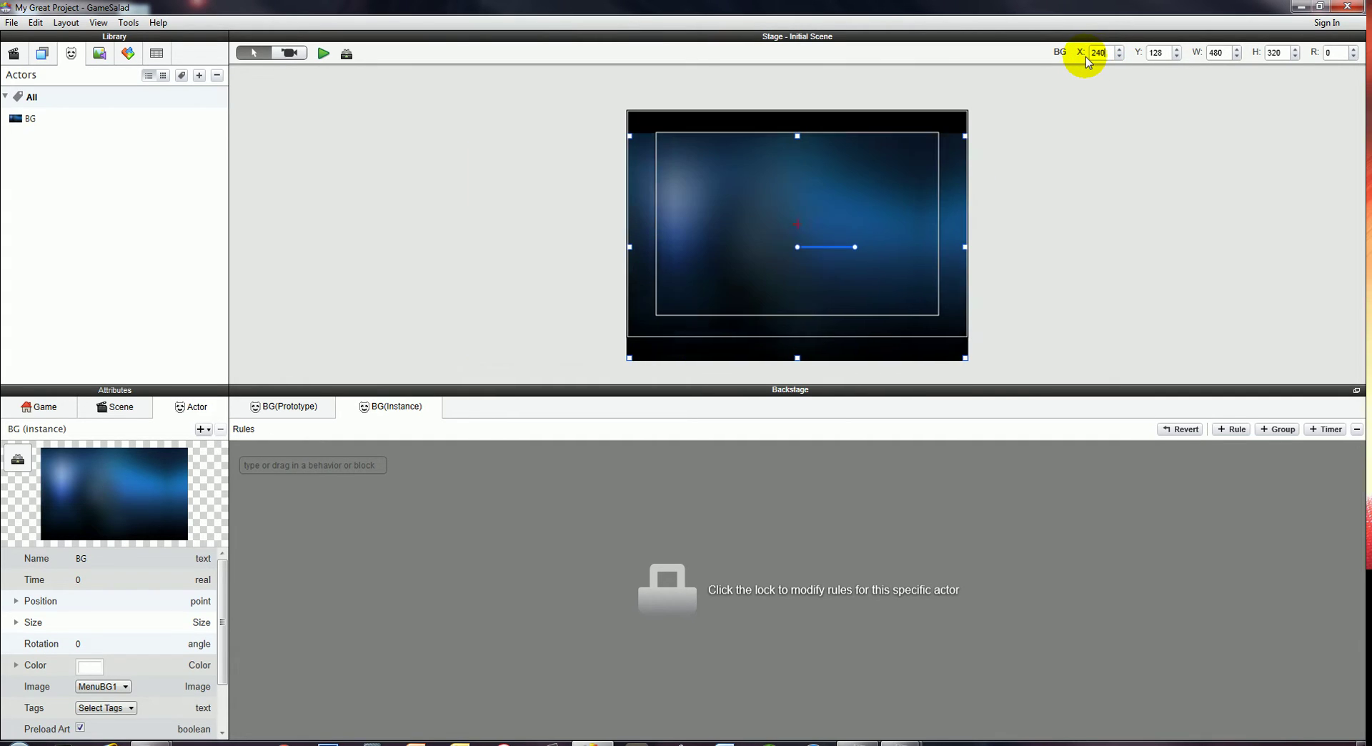
pyautogui.press('Tab')
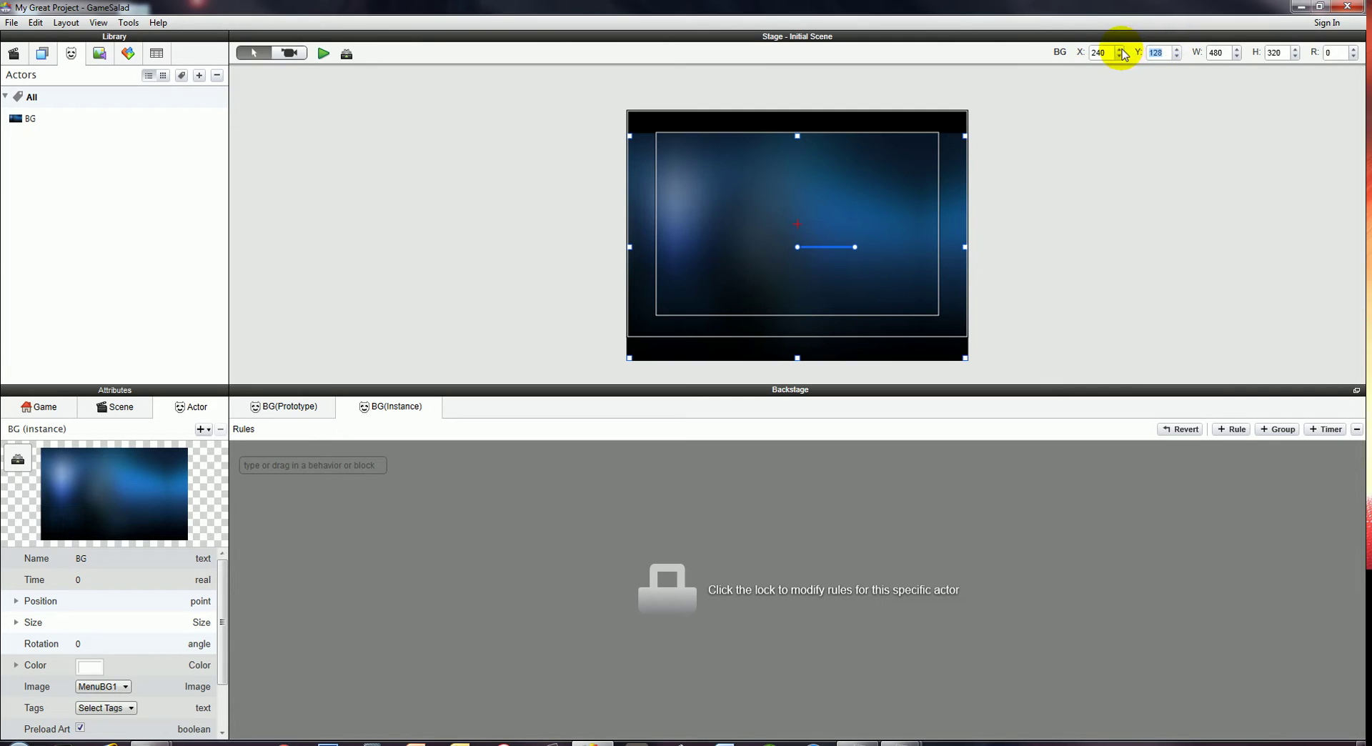
pyautogui.write('160')
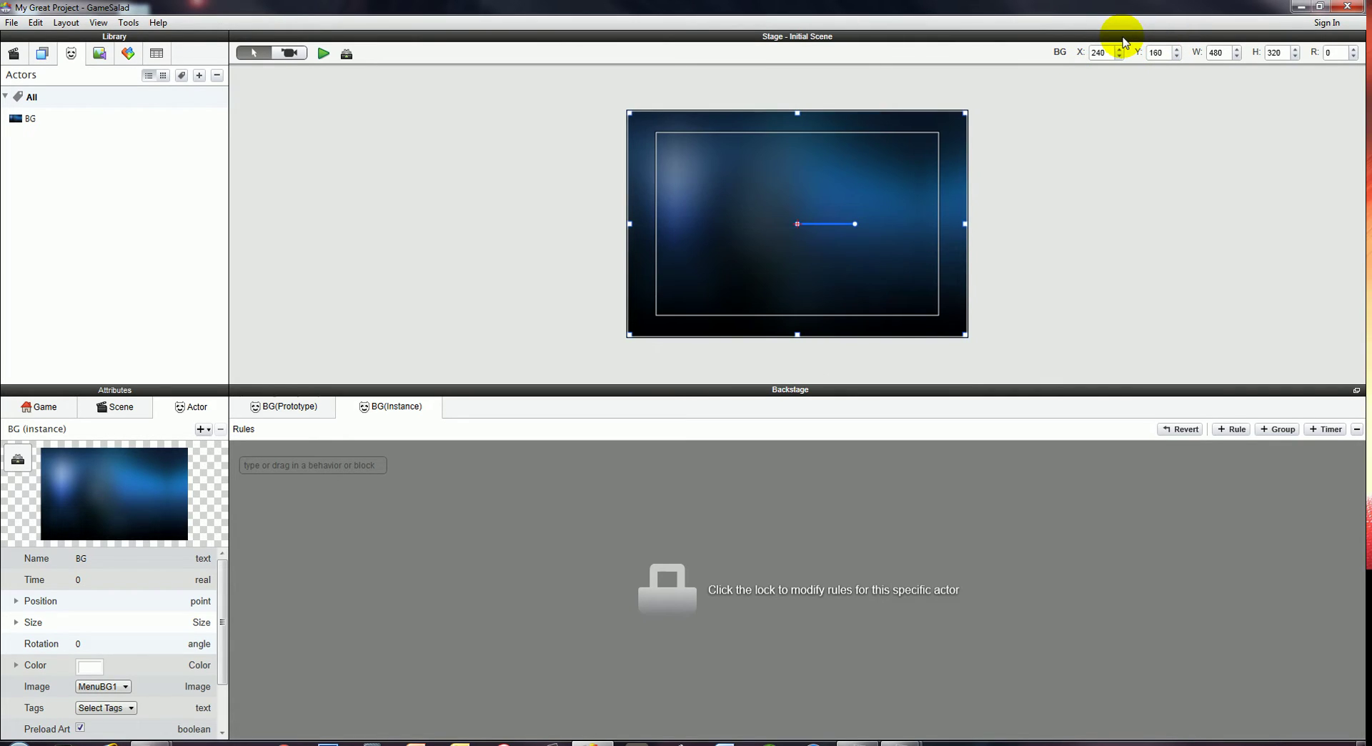
pyautogui.click(1107, 147)
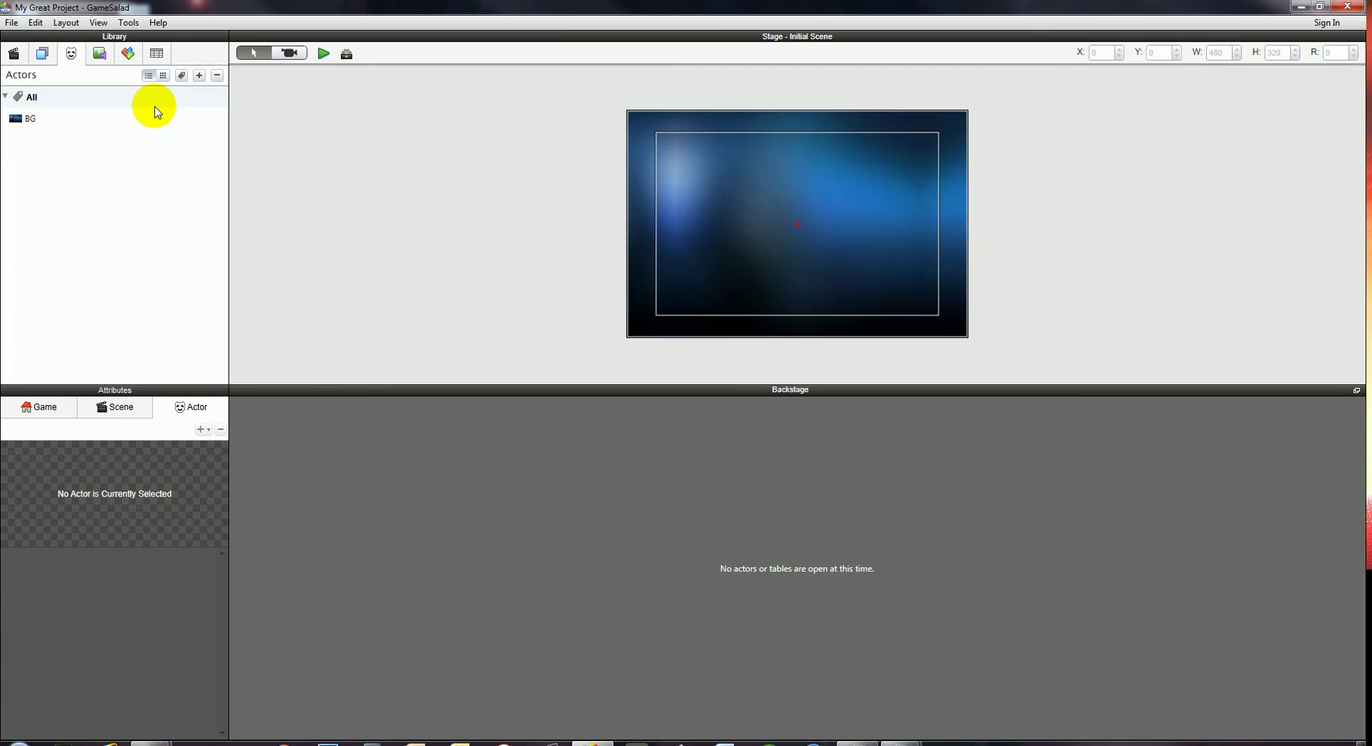
# Add two more actors and name them Play btn and Options btn.
pyautogui.click(199, 76)
pyautogui.click(201, 77)
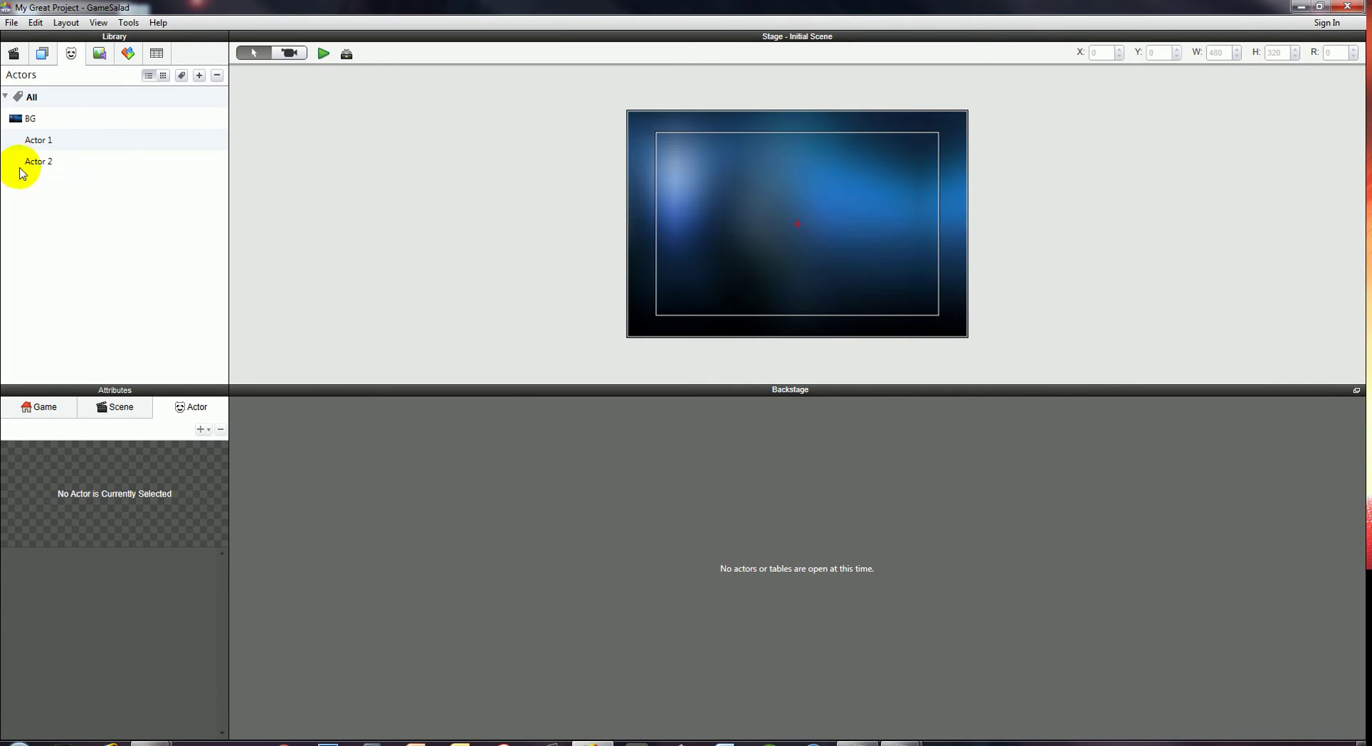
pyautogui.doubleClick(43, 141)
pyautogui.click(48, 142)
pyautogui.write('Play btn')
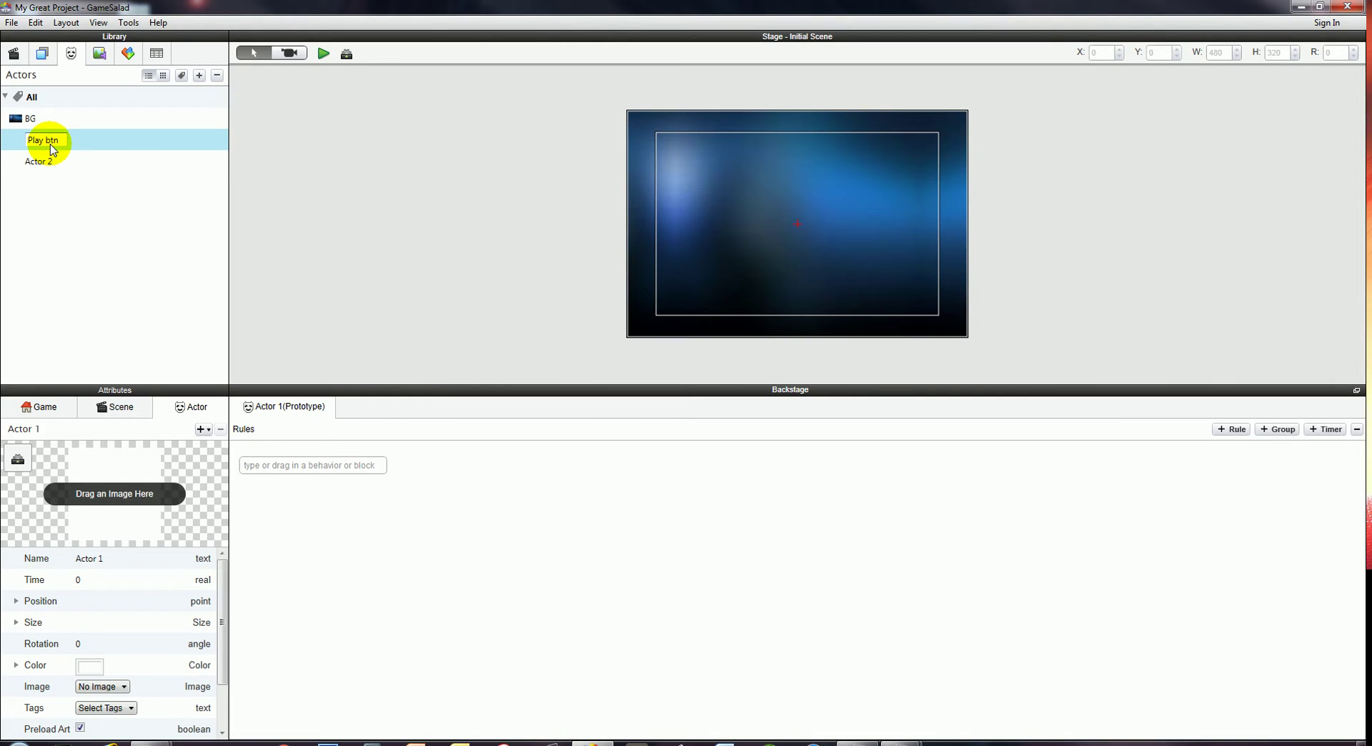
pyautogui.press('Return')
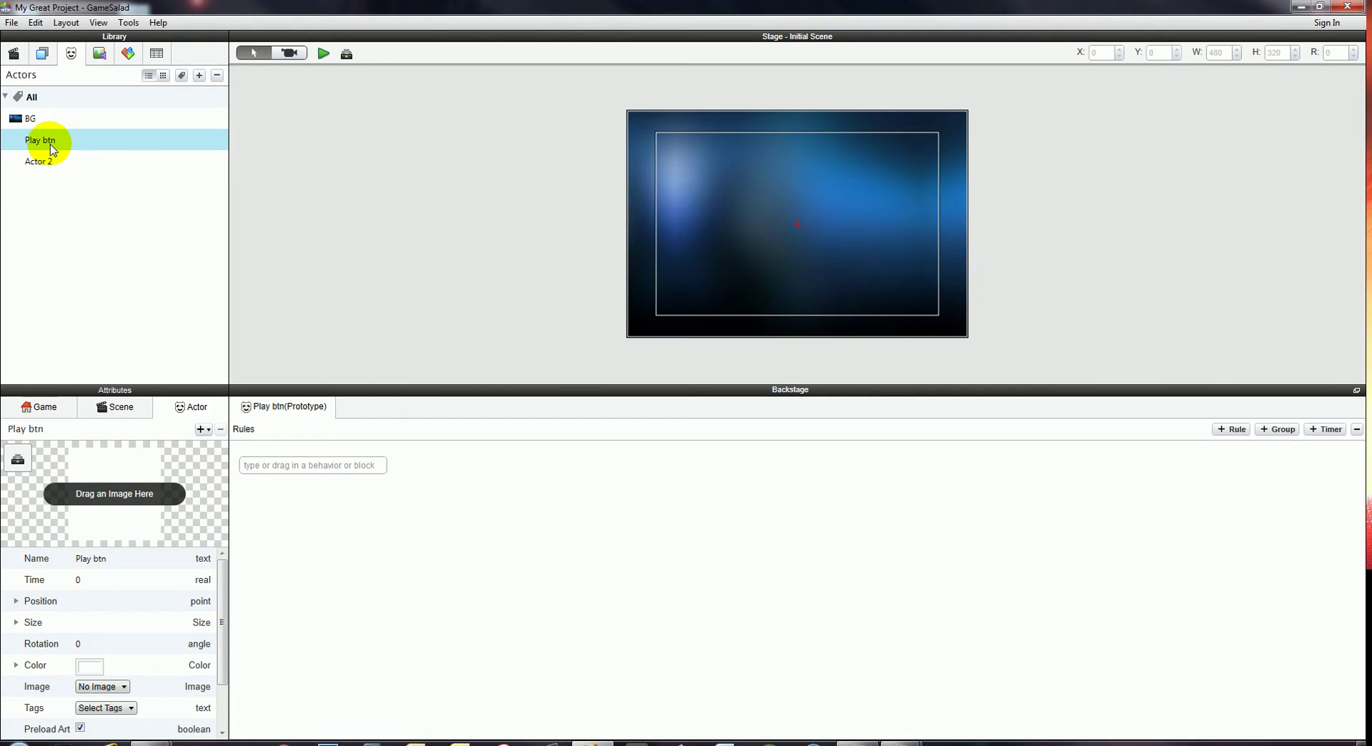
pyautogui.doubleClick(32, 163)
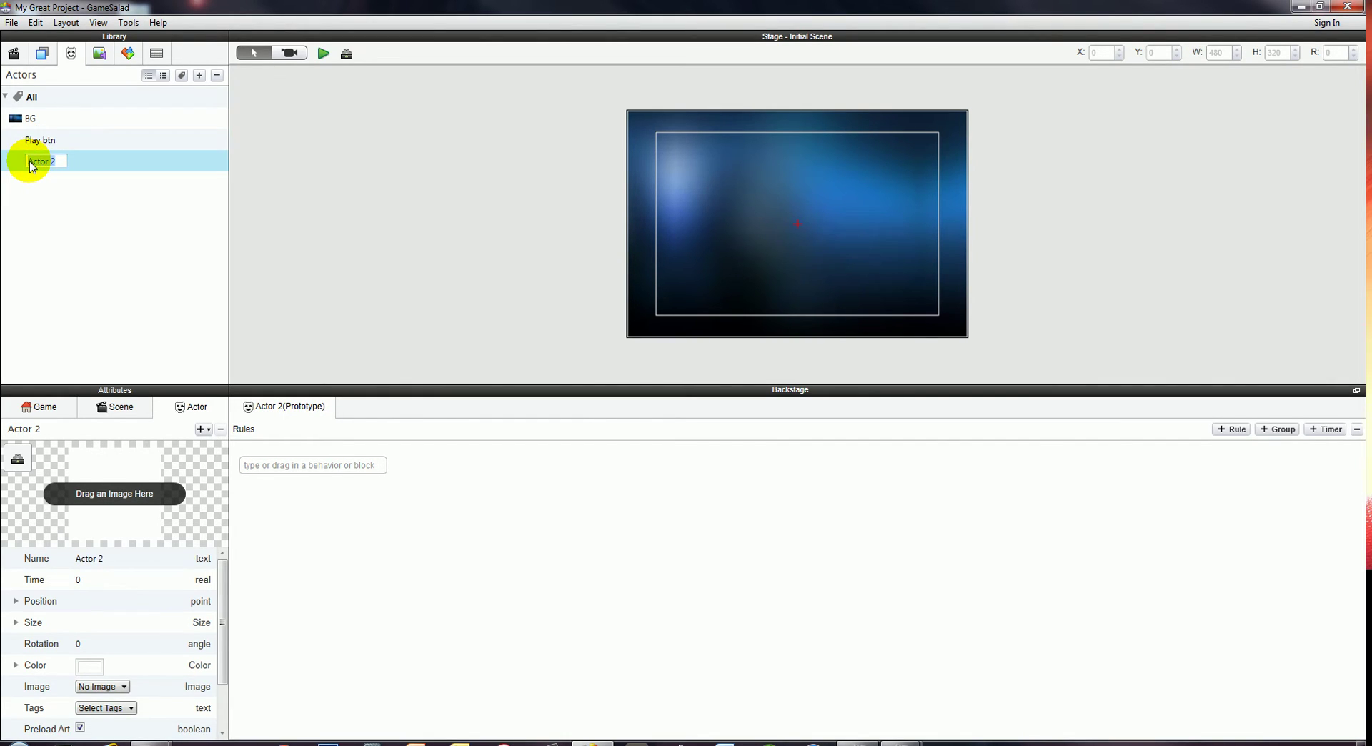
pyautogui.write('Options btn')
pyautogui.press('Return')
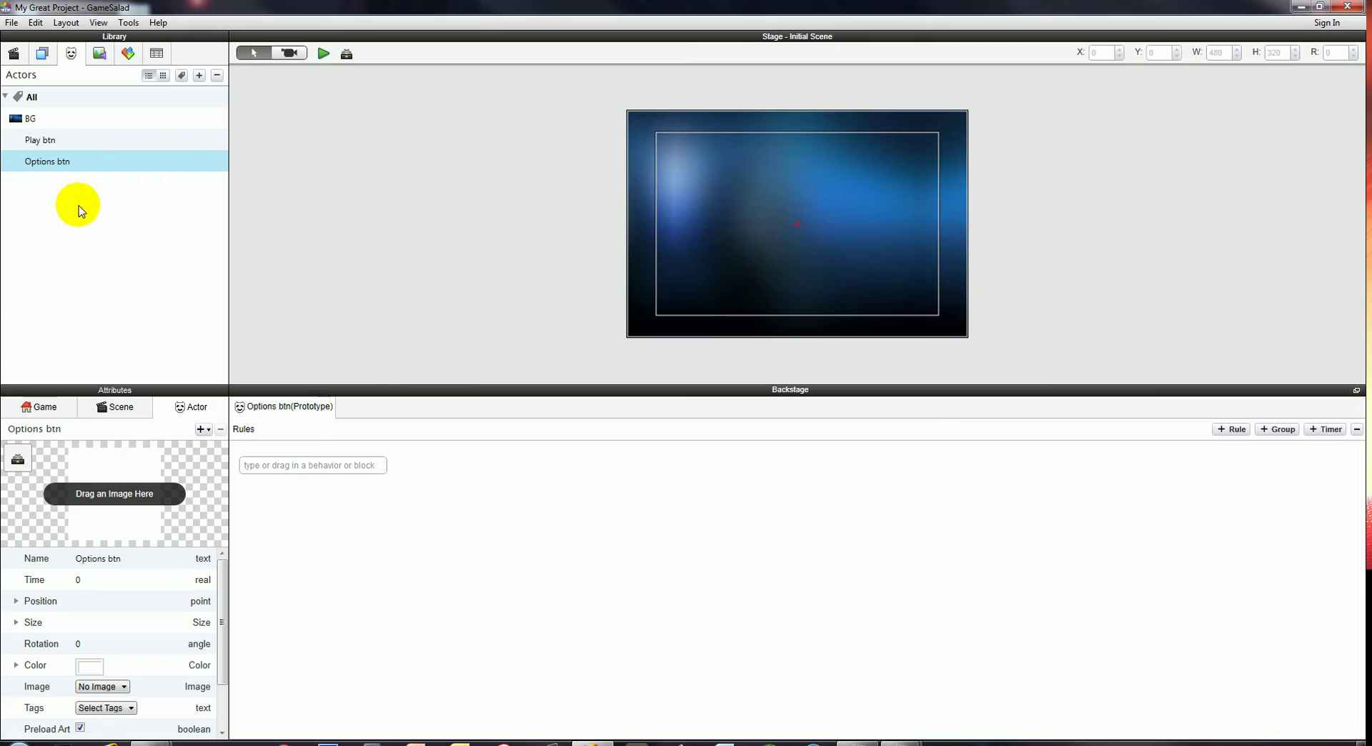
# Assign the Play_btn2 image to the Play btn actor and Options_btn2 to the Options btn actor.
pyautogui.click(50, 141)
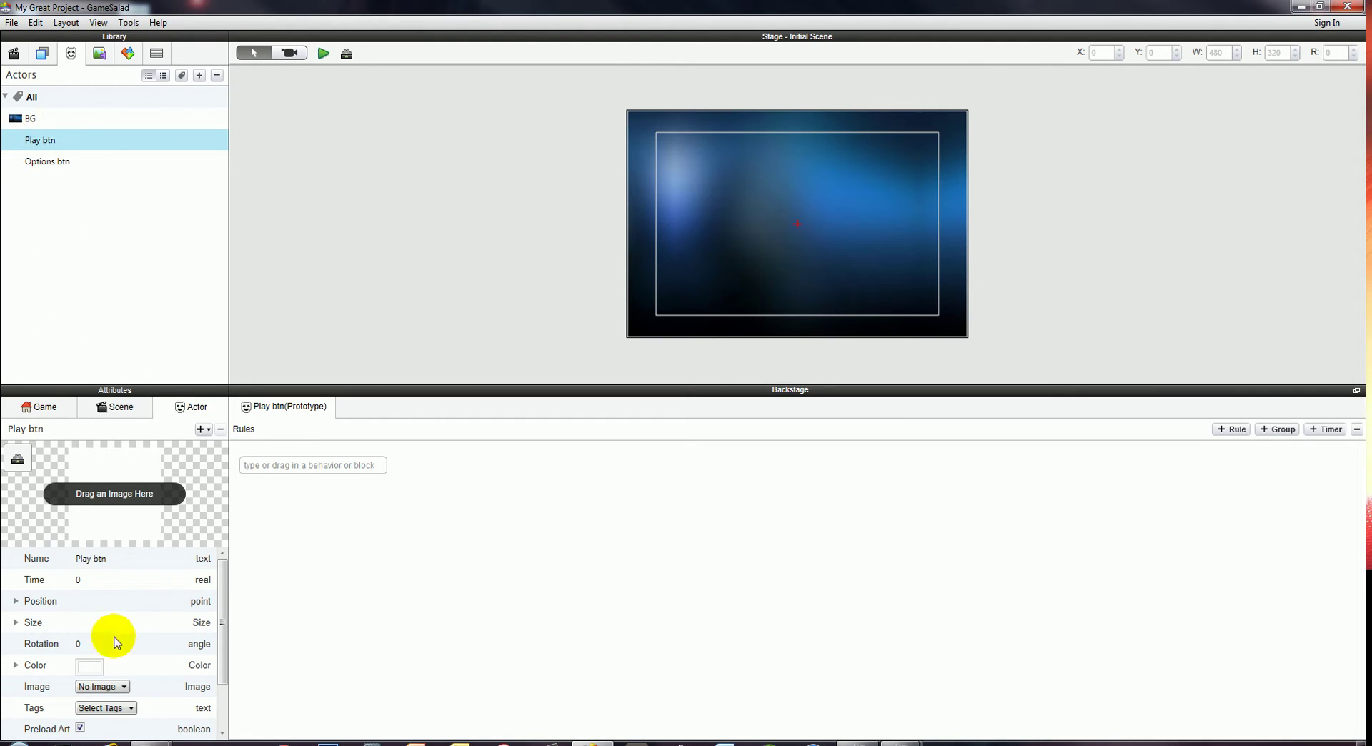
pyautogui.click(107, 687)
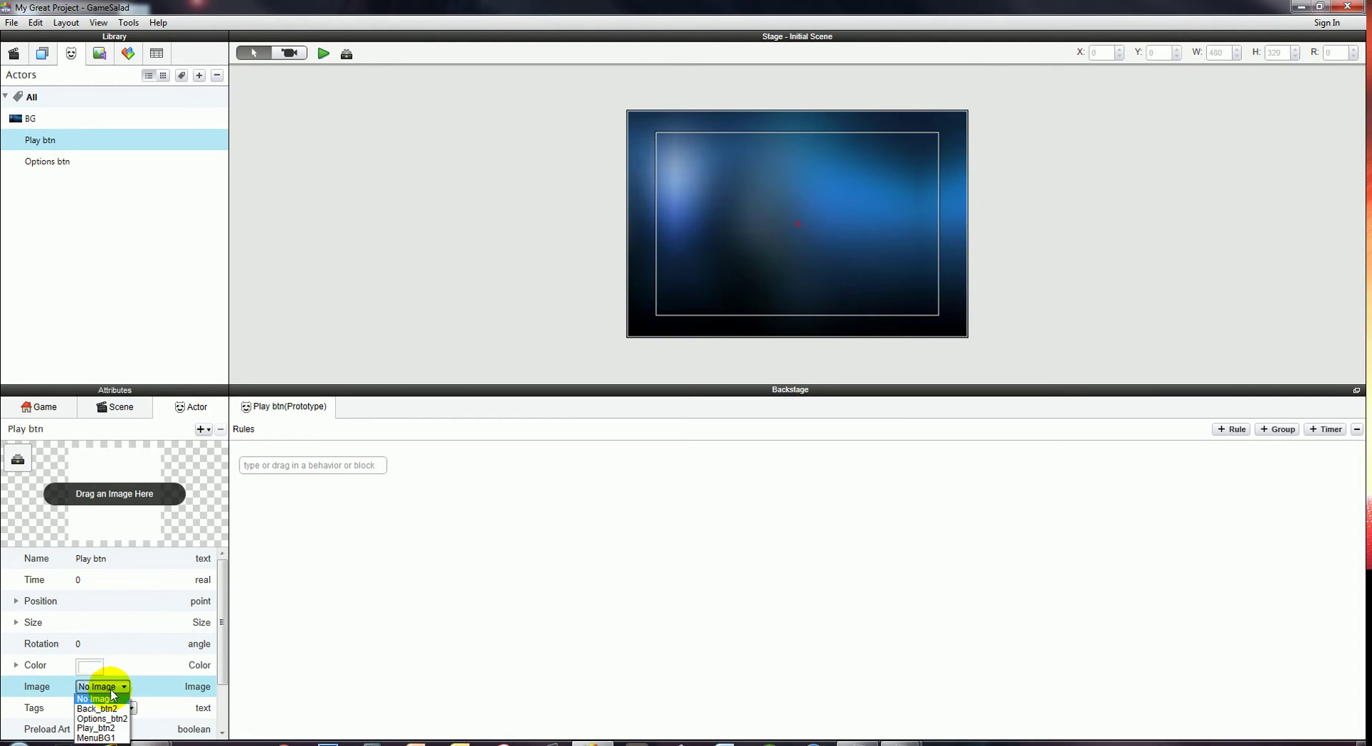
pyautogui.click(107, 729)
pyautogui.click(60, 161)
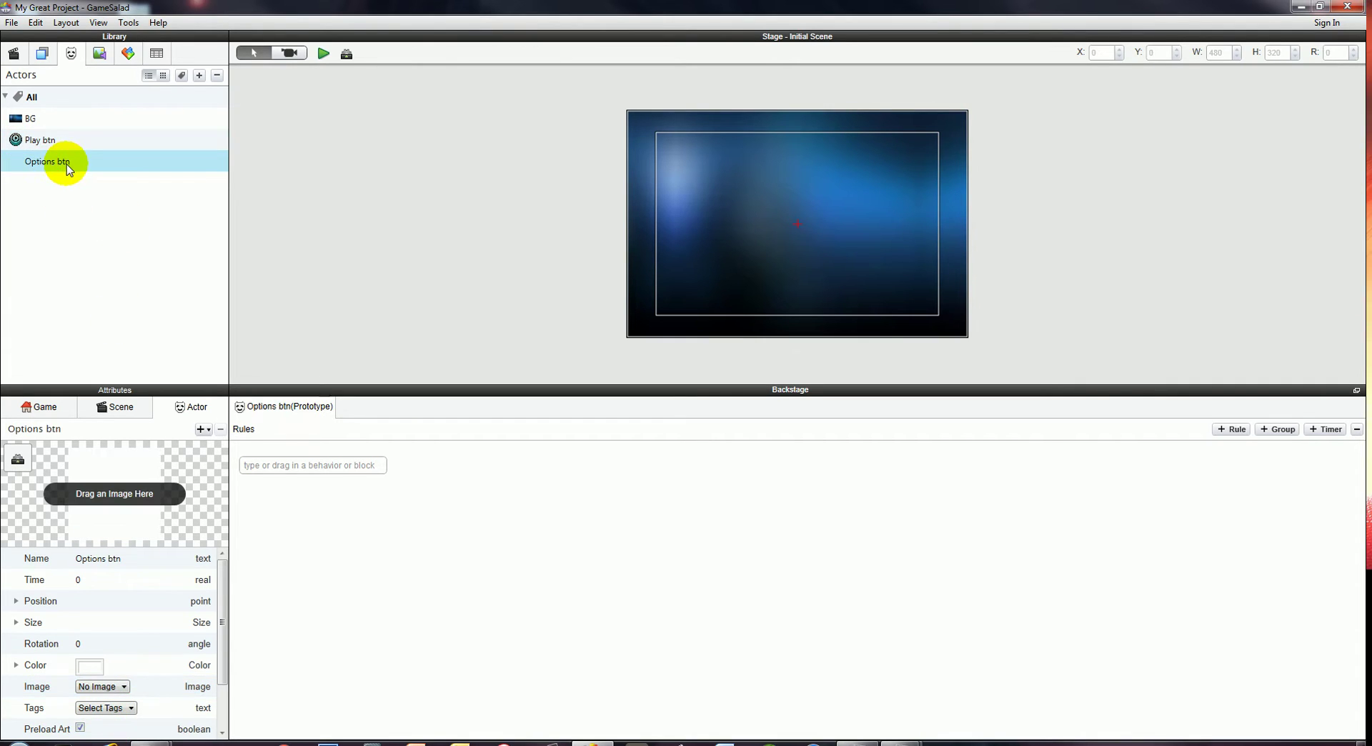
pyautogui.click(100, 687)
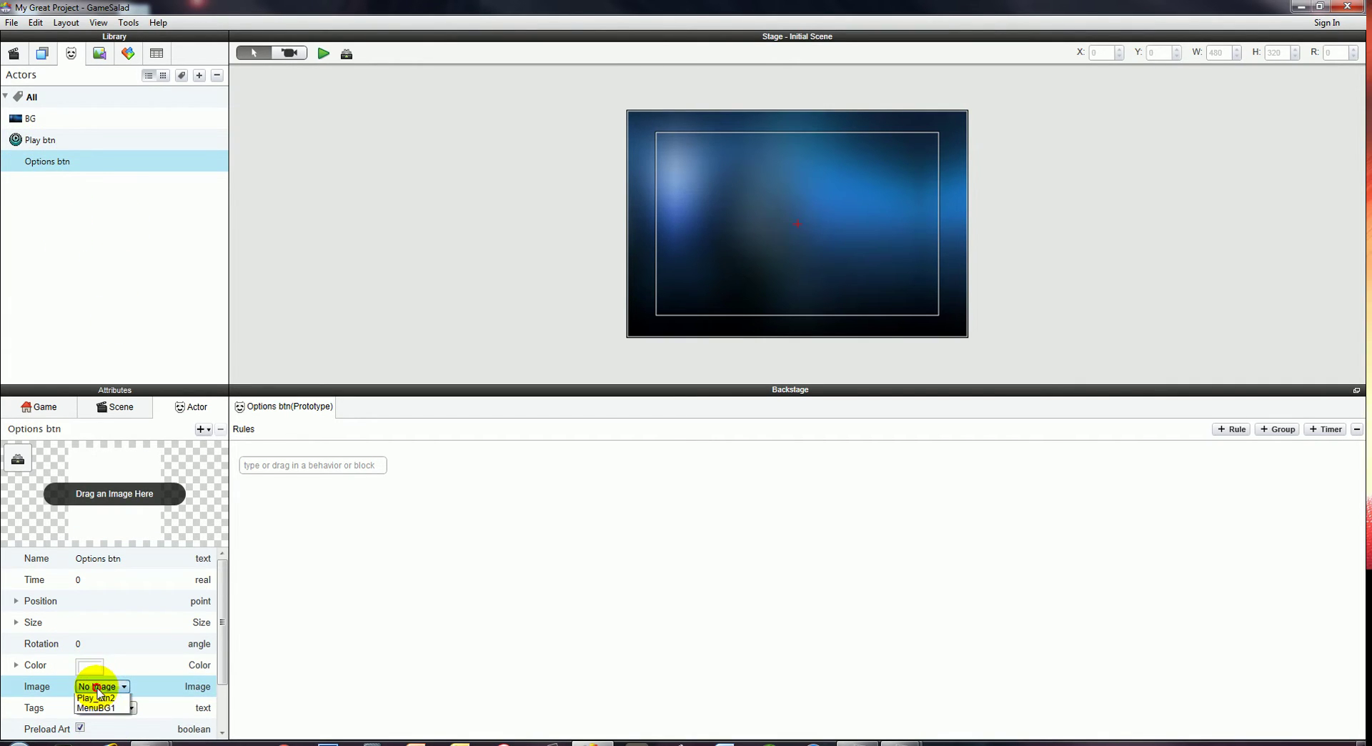
pyautogui.click(102, 719)
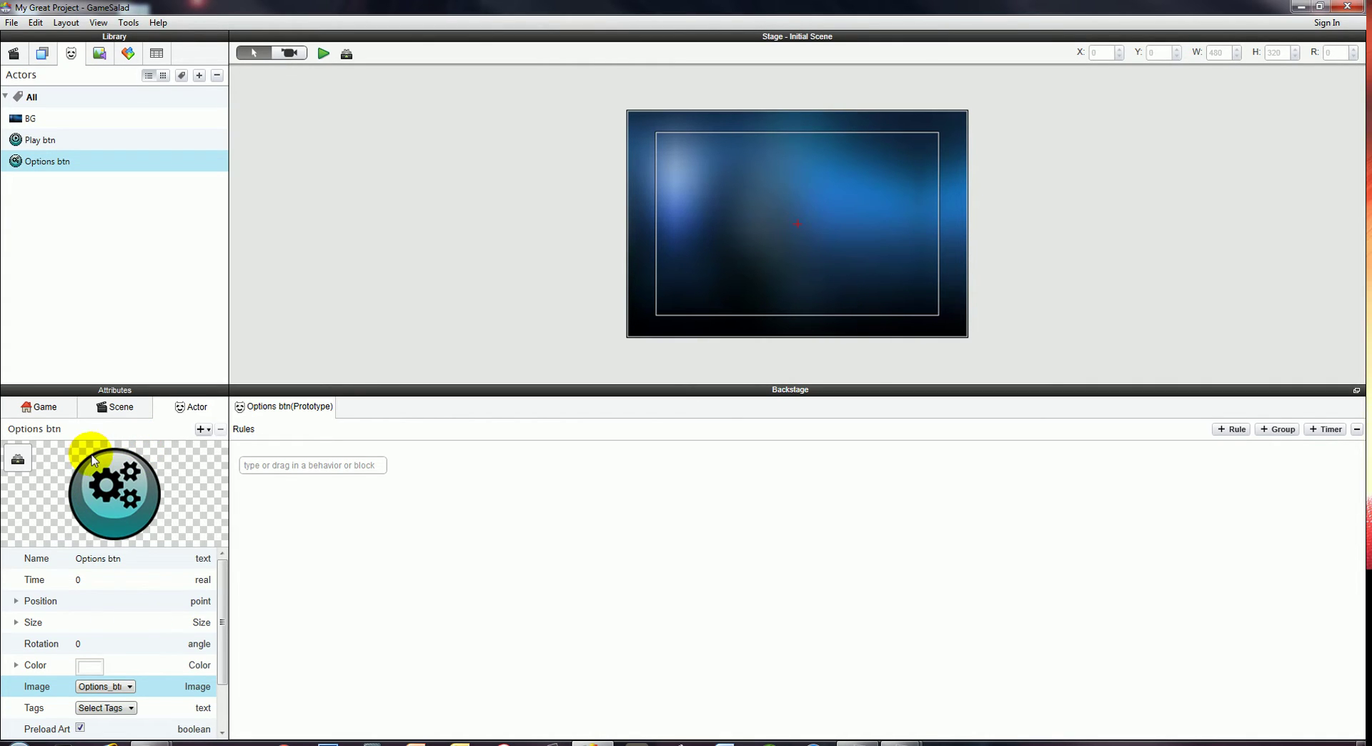
# Set the Options btn actor's width and height to 100 each.
pyautogui.click(16, 623)
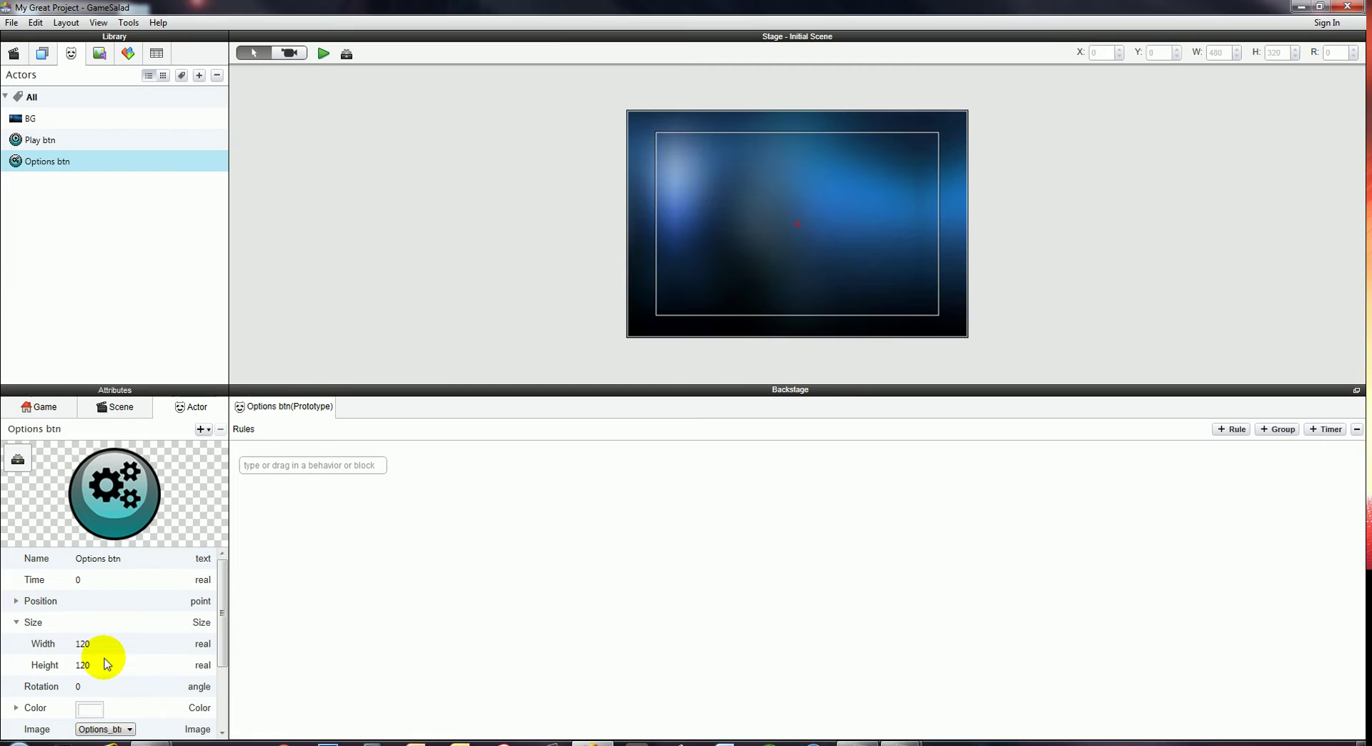
pyautogui.doubleClick(85, 643)
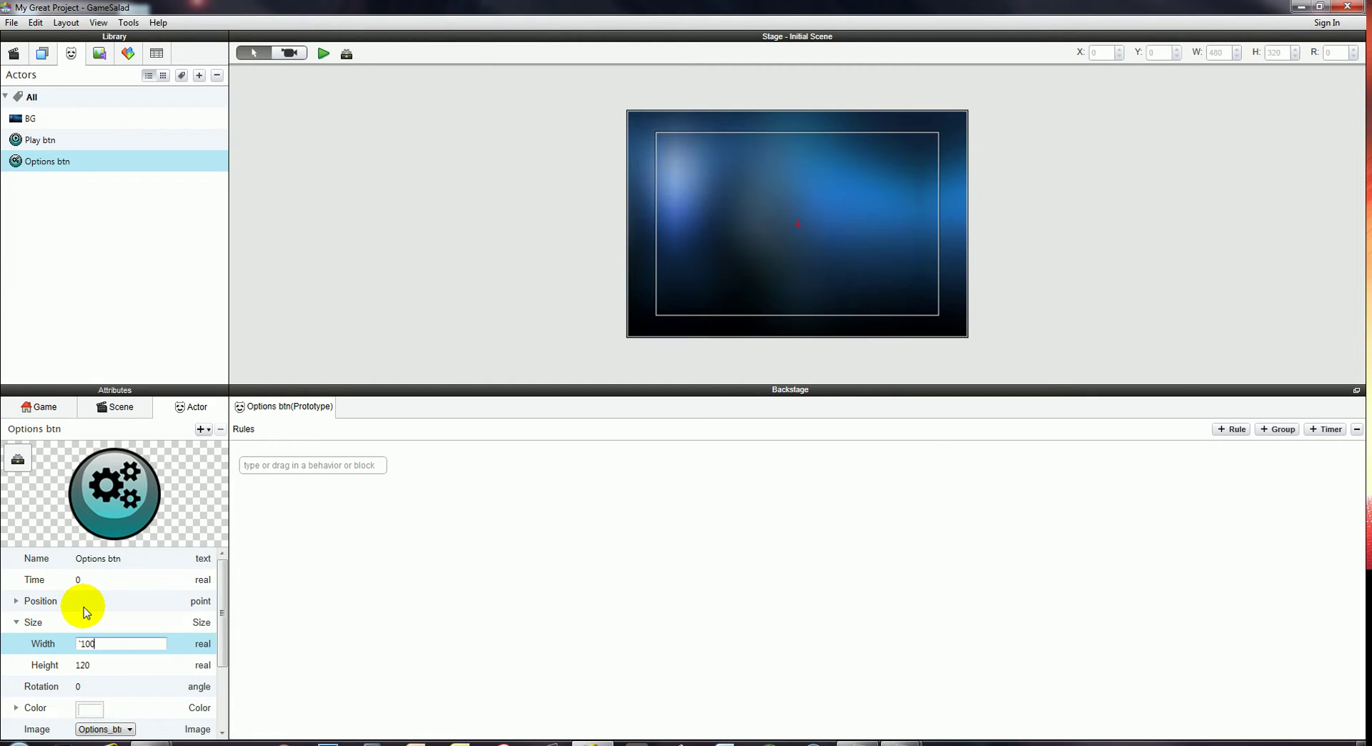
pyautogui.write('100')
pyautogui.press('Escape')
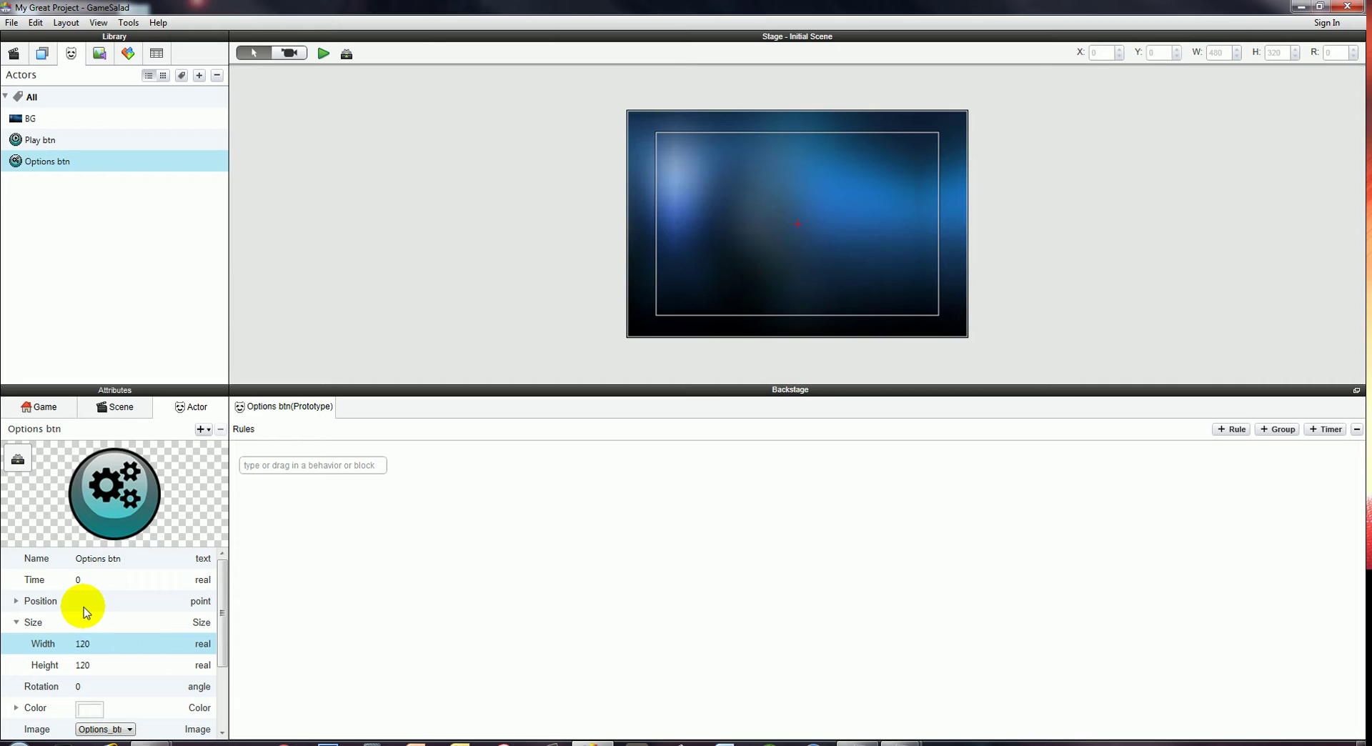
pyautogui.doubleClick(87, 669)
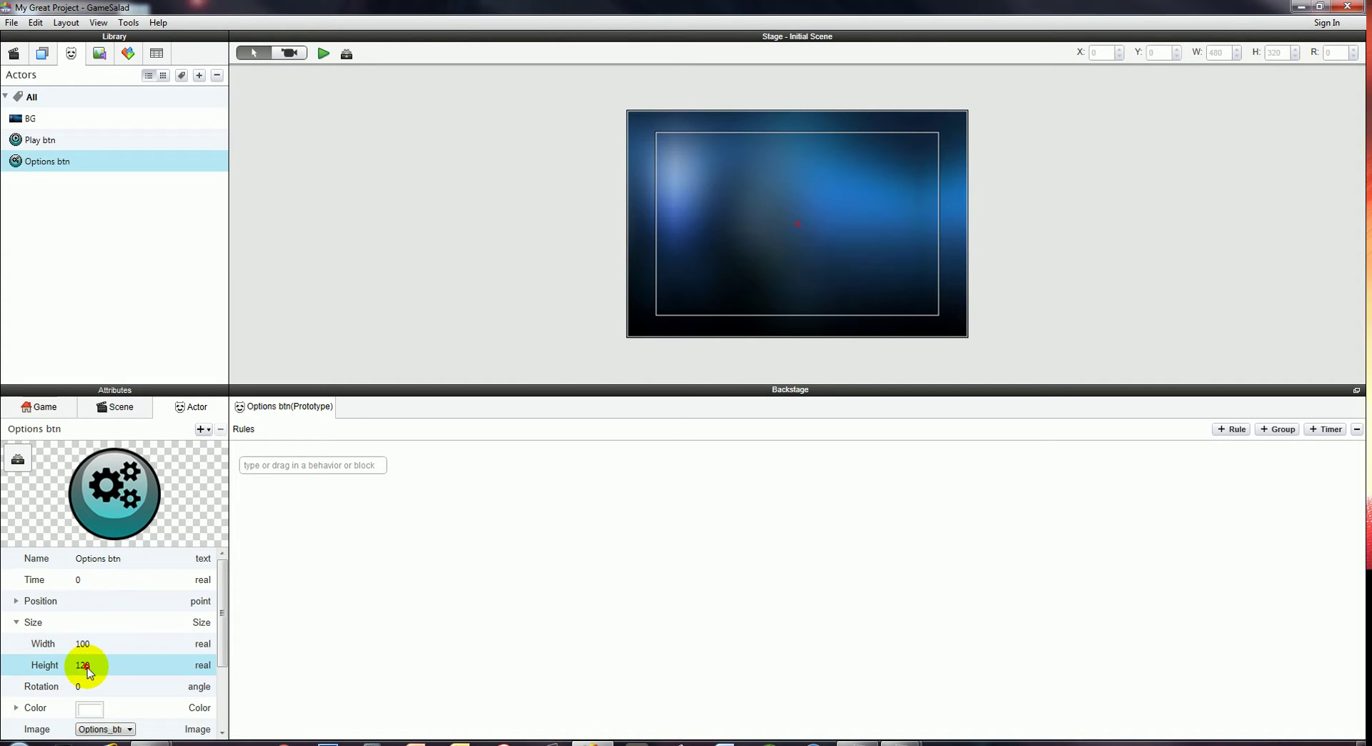
pyautogui.write('1000')
pyautogui.press('BackSpace')
pyautogui.press('Return')
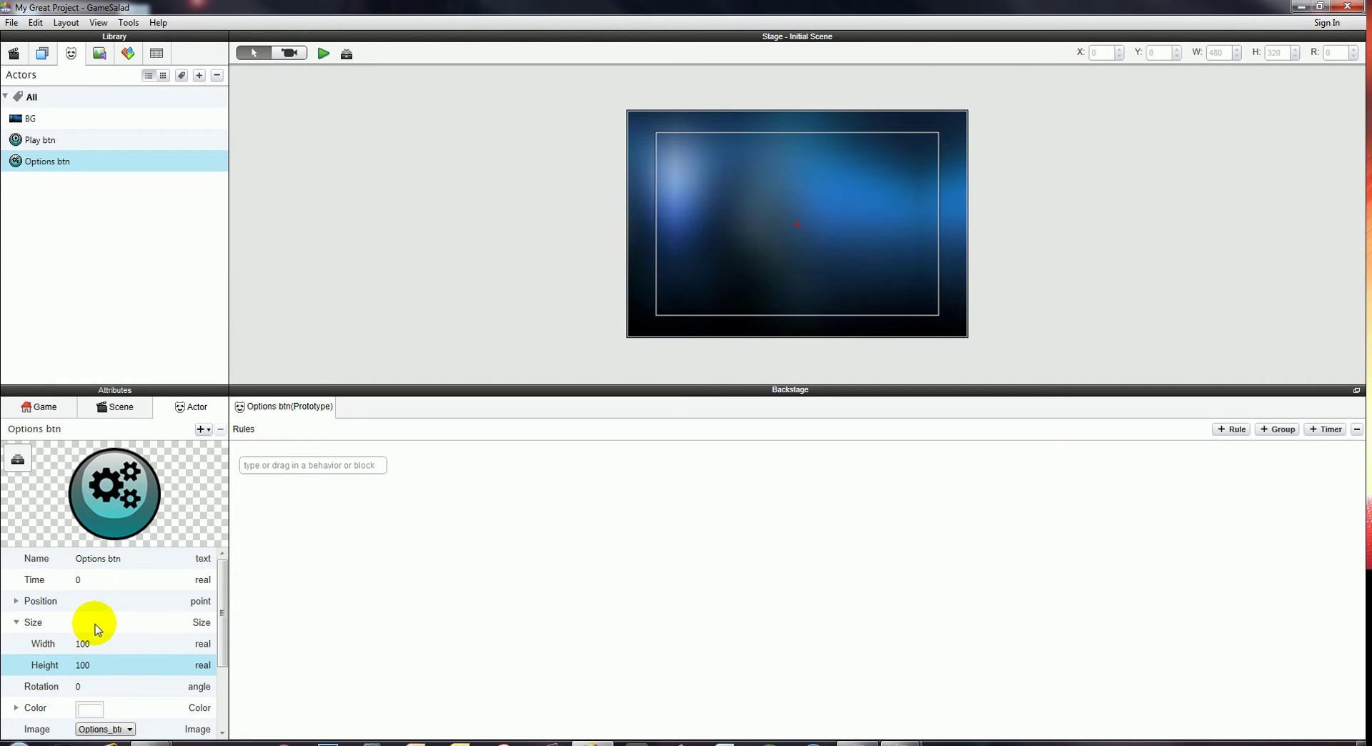
# Set the Play btn actor's width and height to 100 each.
pyautogui.click(39, 140)
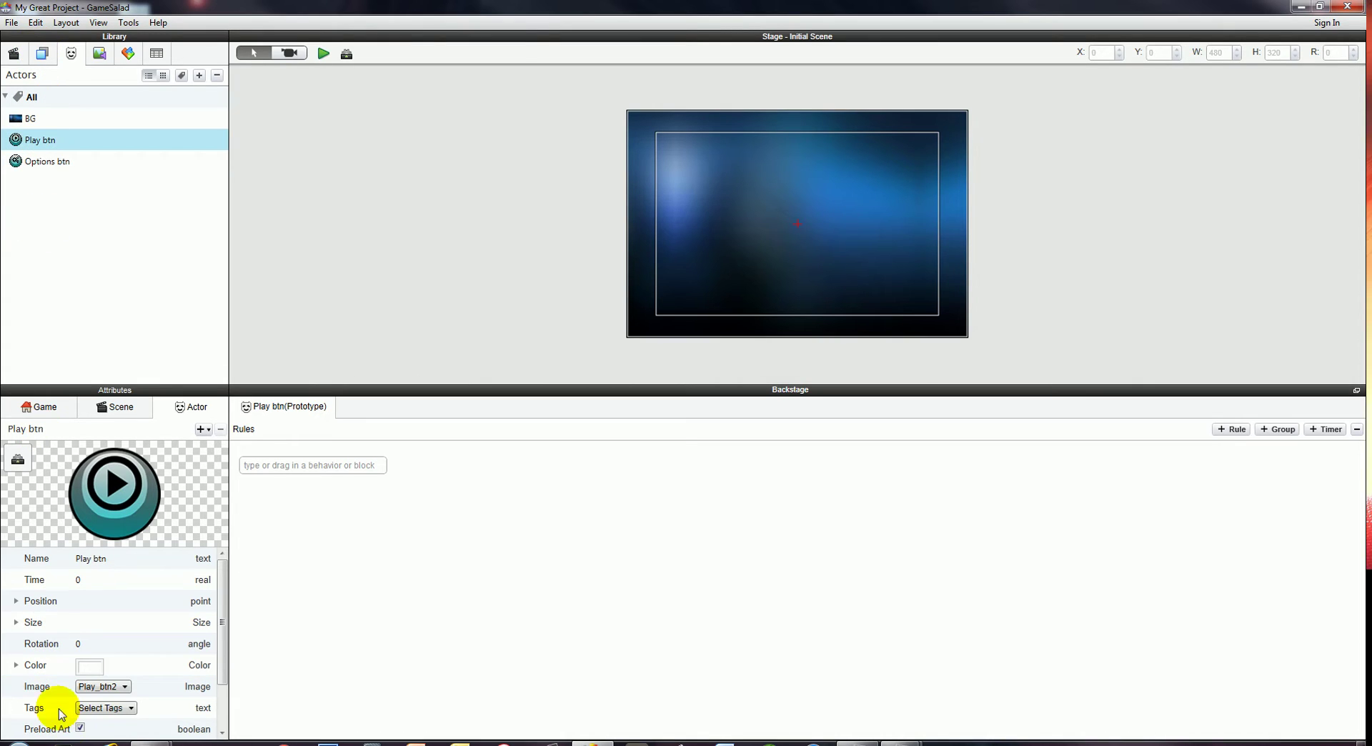
pyautogui.click(16, 621)
pyautogui.click(94, 645)
pyautogui.click(93, 645)
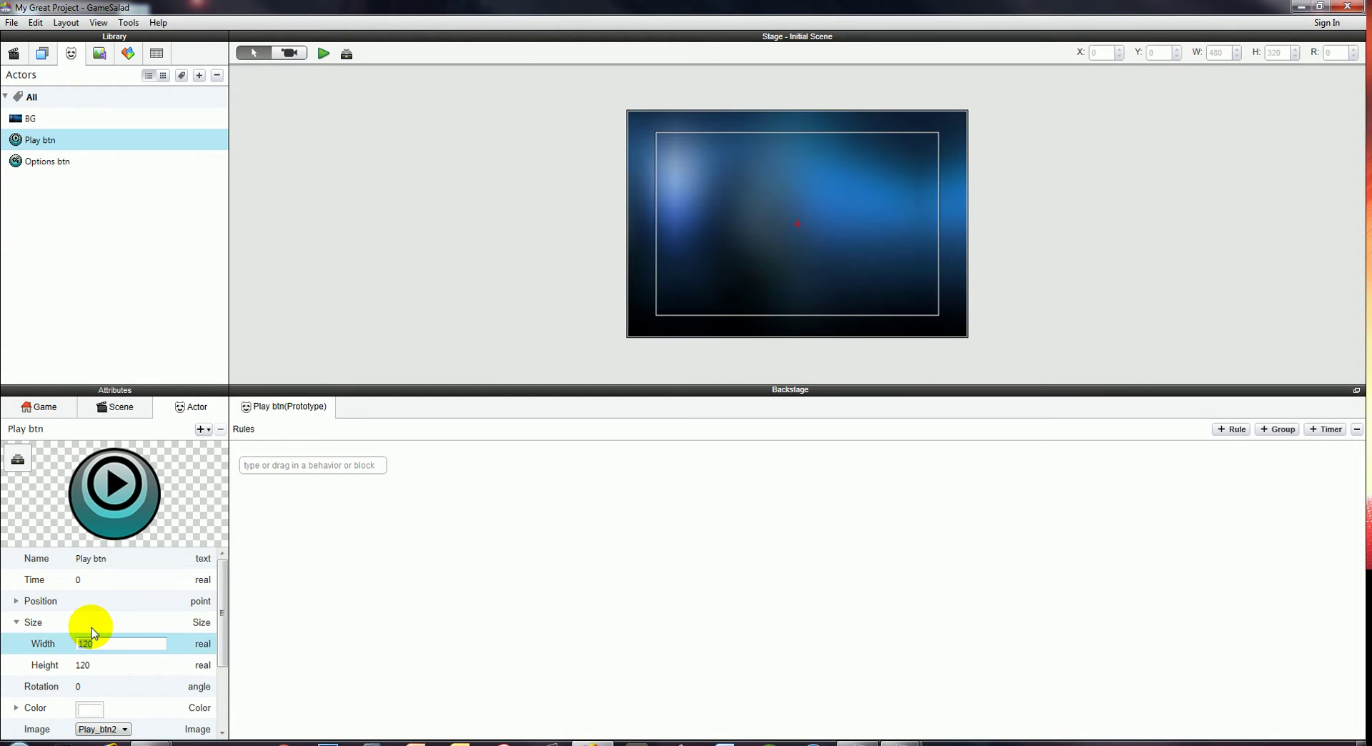
pyautogui.click(93, 664)
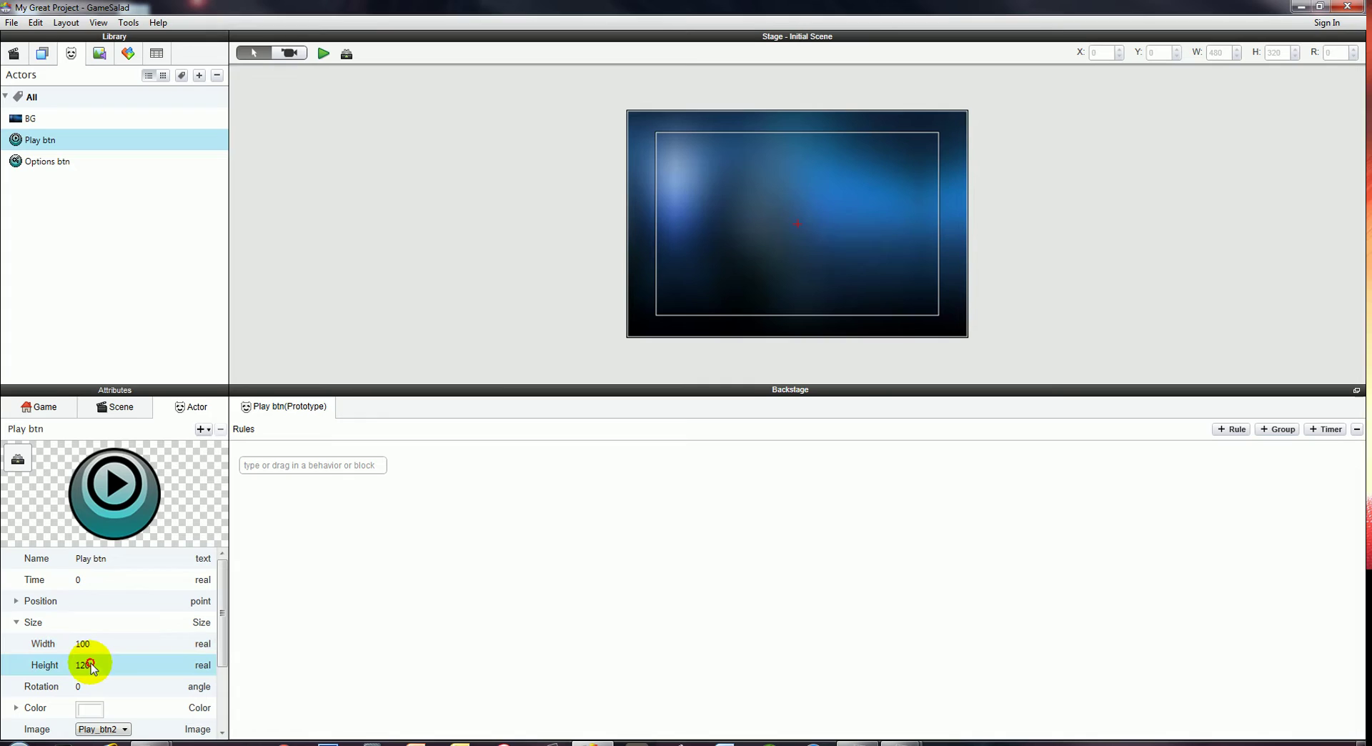
pyautogui.click(91, 661)
pyautogui.write('100')
pyautogui.press('Return')
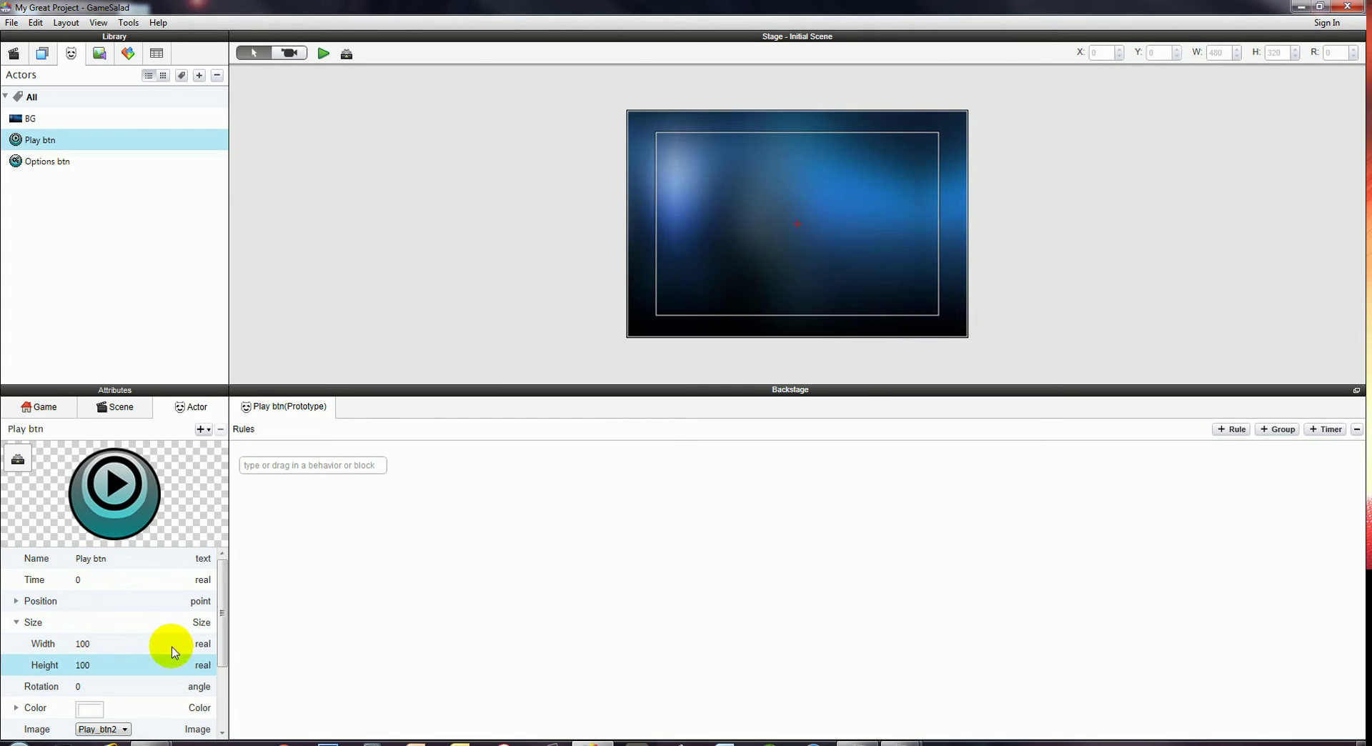
# Place the Play btn actor in the scene at about X 240, Y 234 and the Options btn actor below it at about X 240, Y 82.
pyautogui.moveTo(32, 138); pyautogui.dragTo(787, 175)
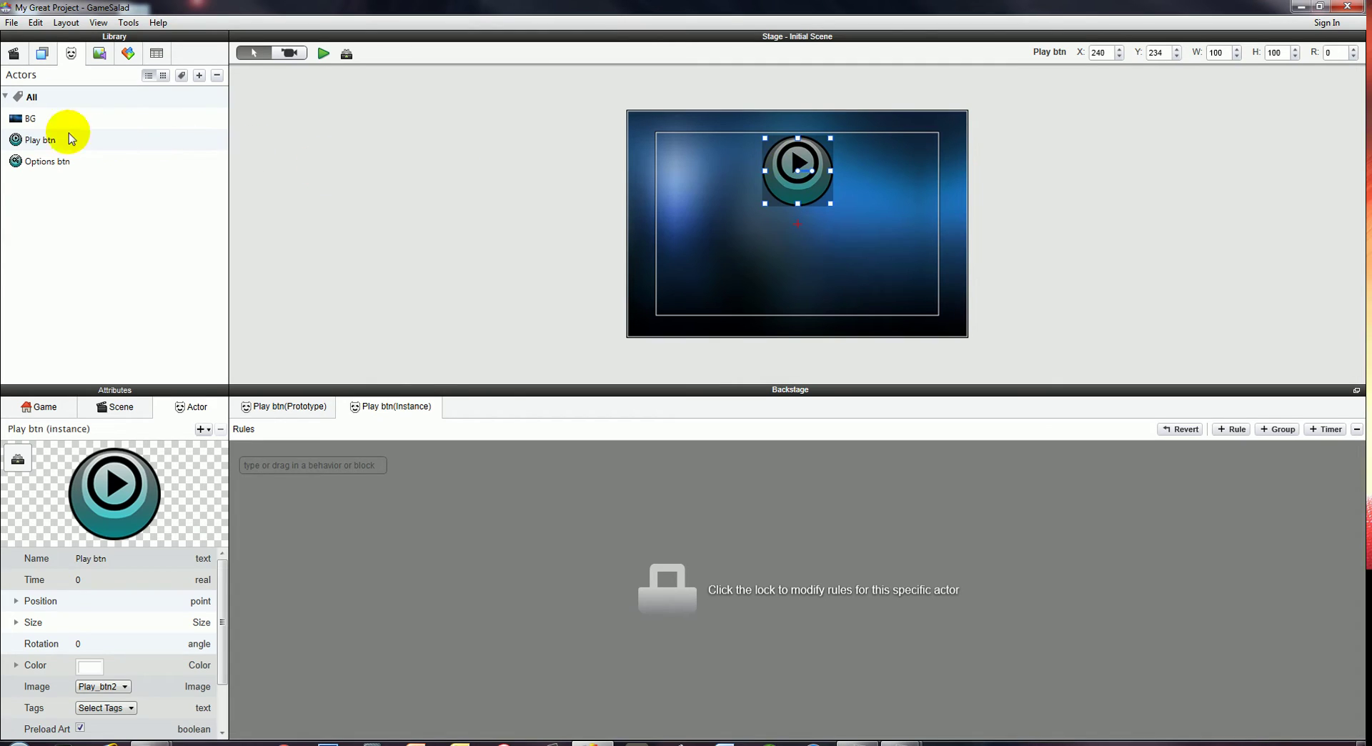
pyautogui.moveTo(57, 161); pyautogui.dragTo(789, 290)
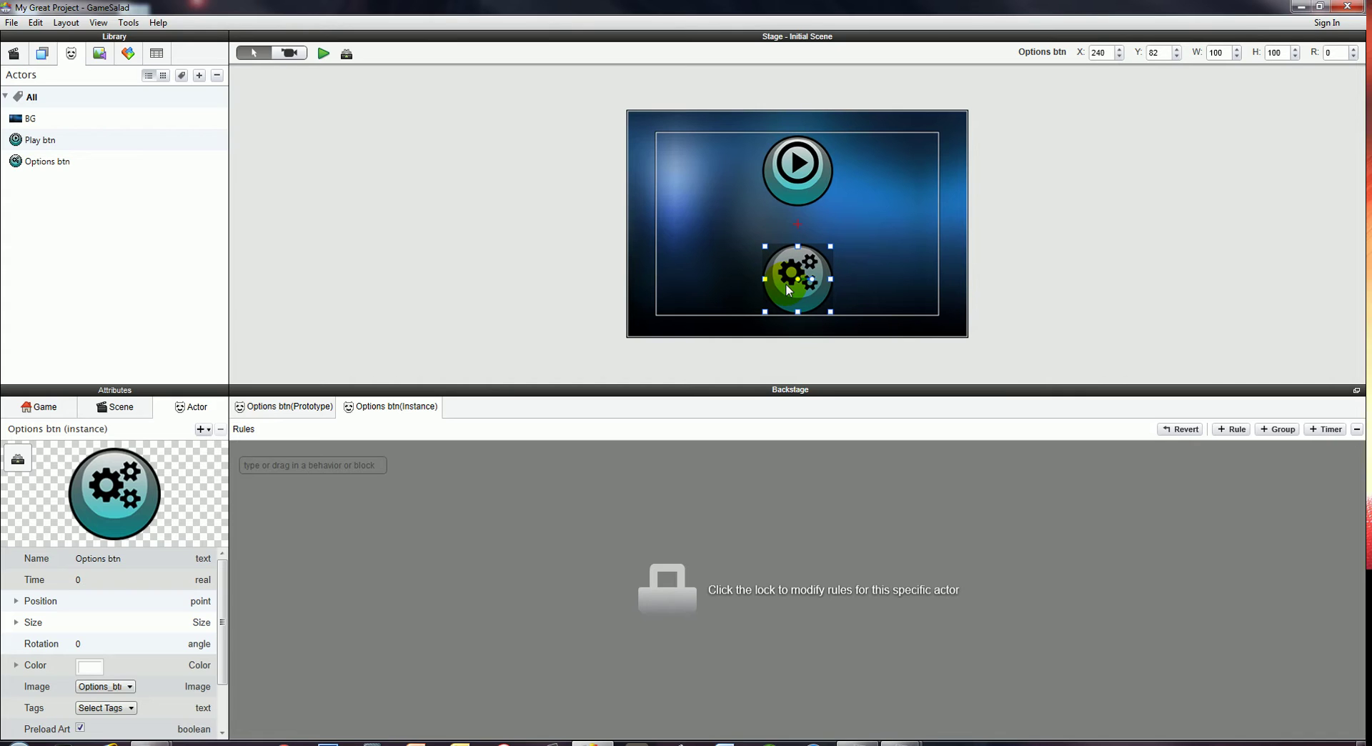
pyautogui.click(993, 333)
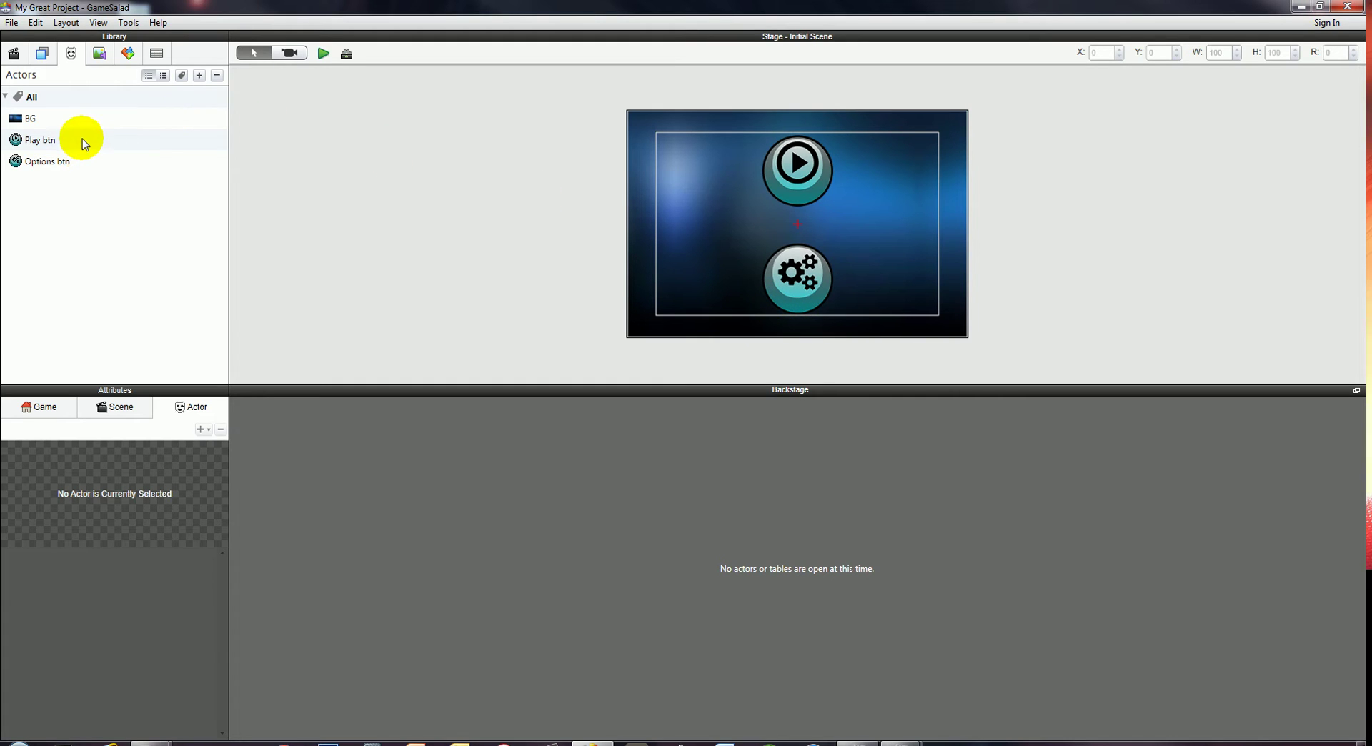
# Rename the initial scene as Main menu.
pyautogui.click(14, 54)
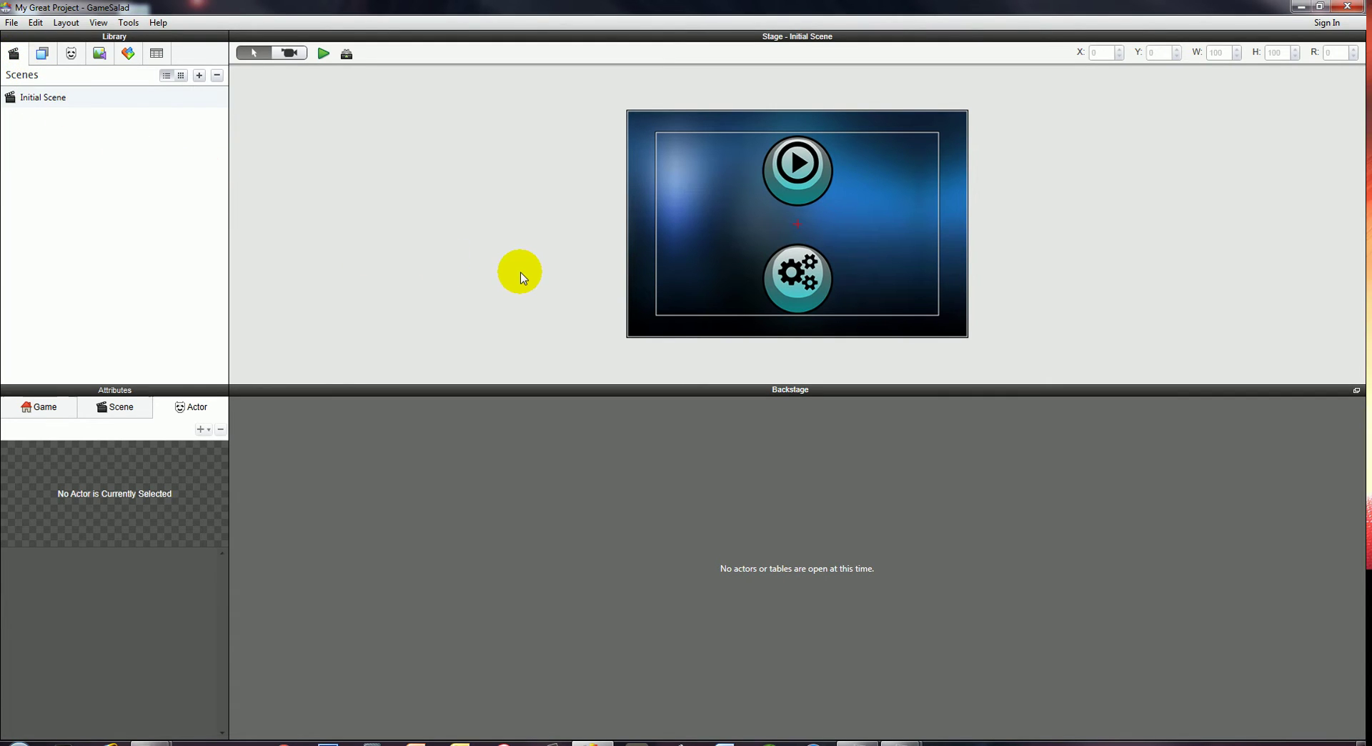
pyautogui.doubleClick(43, 97)
pyautogui.write('Me')
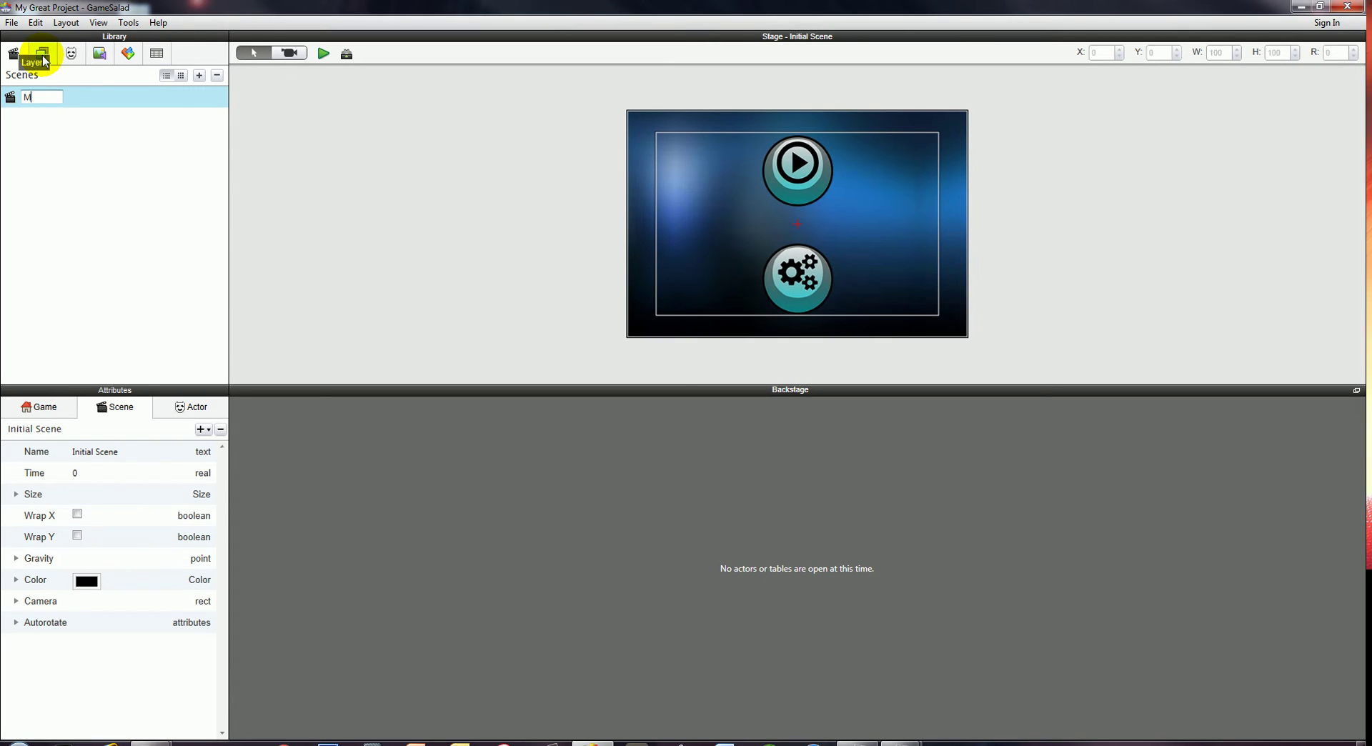
pyautogui.press('Return')
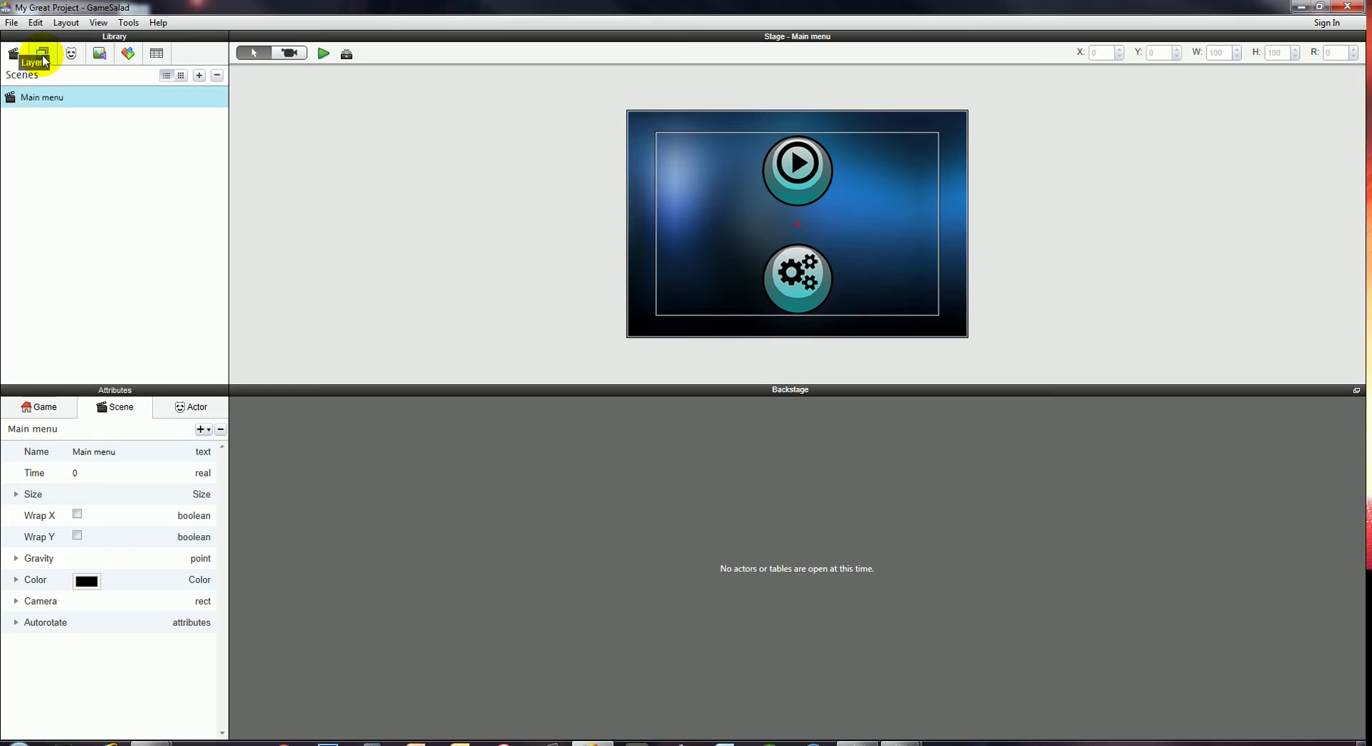
# Add two more scenes and name them Options and Level 1.
pyautogui.click(199, 75)
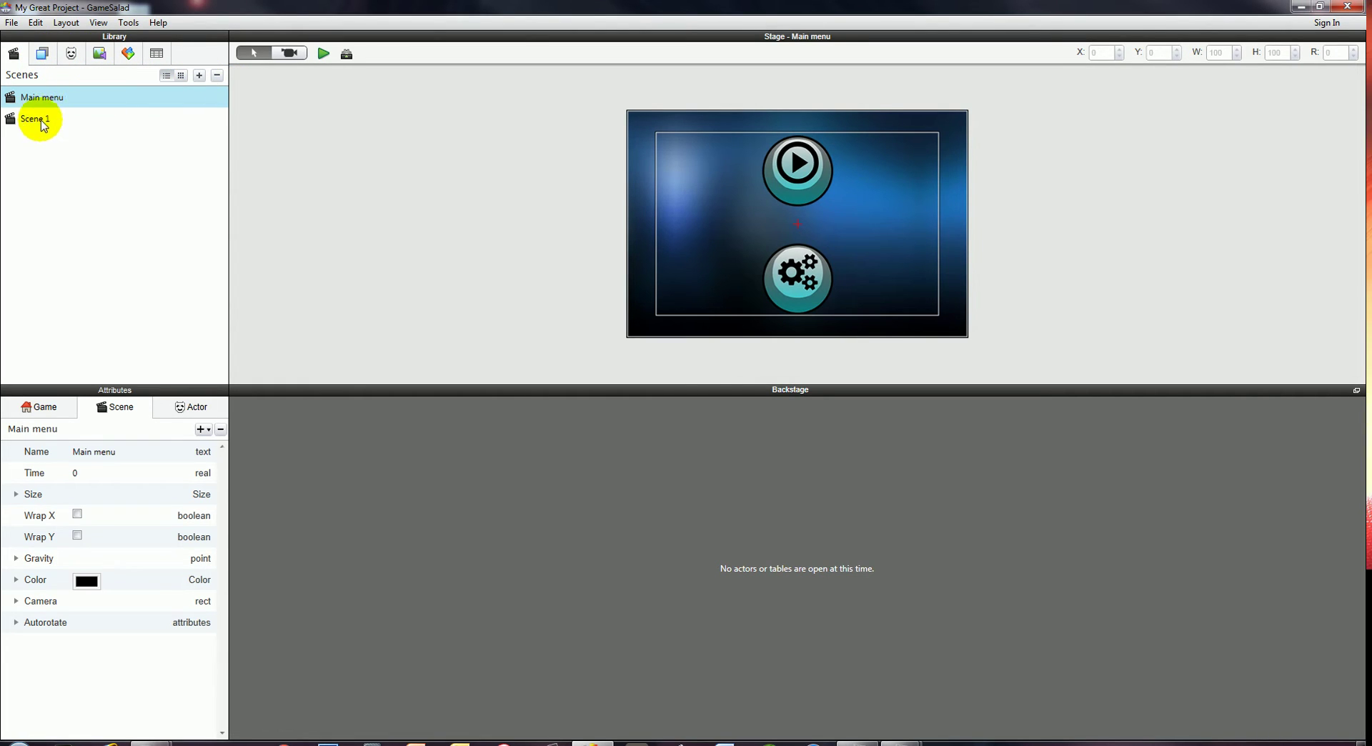
pyautogui.doubleClick(40, 118)
pyautogui.write('Options')
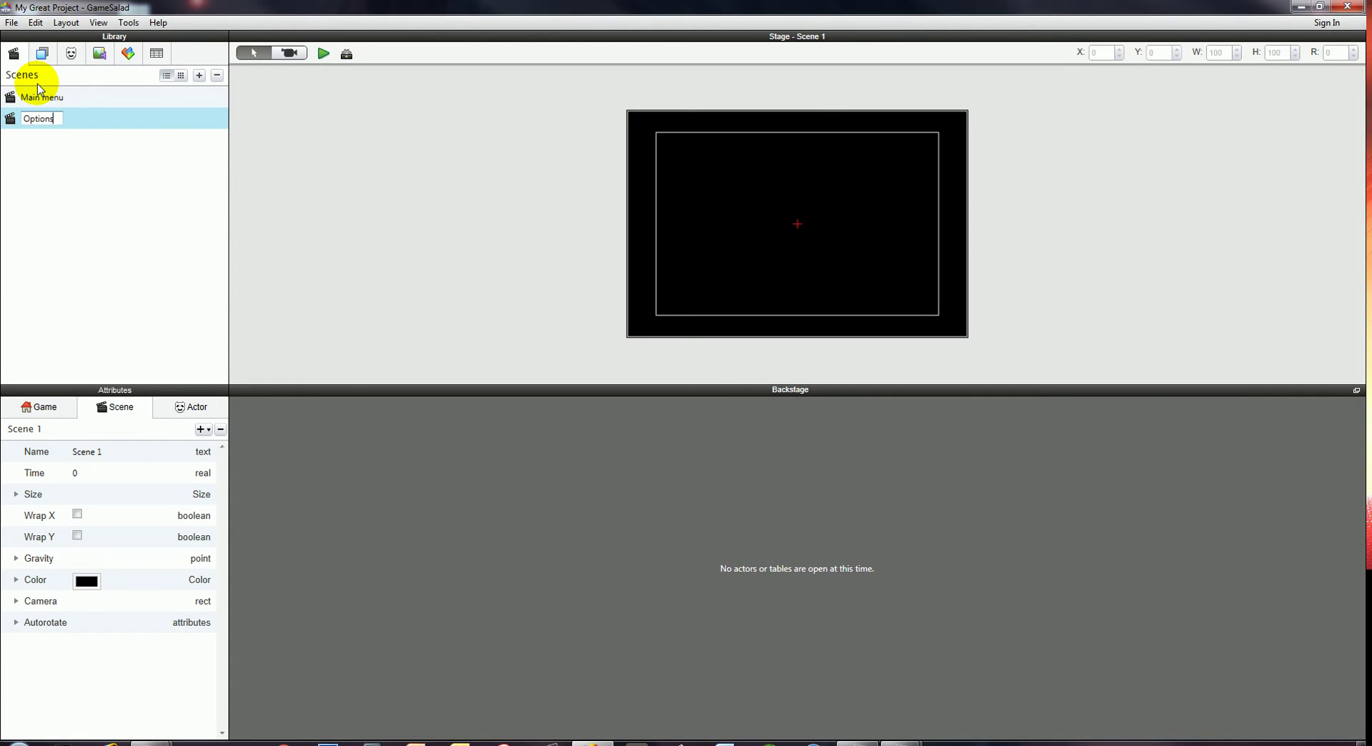
pyautogui.press('Return')
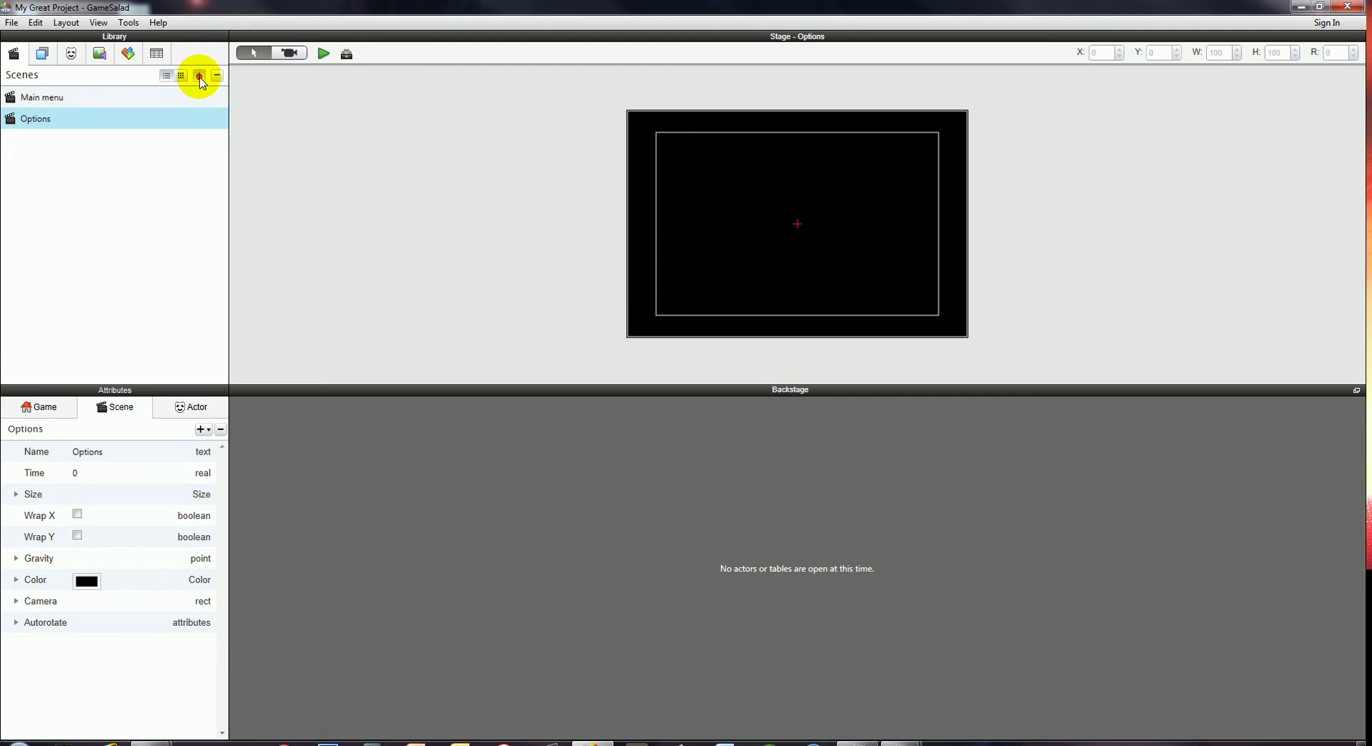
pyautogui.click(199, 76)
pyautogui.doubleClick(27, 138)
pyautogui.write('Level 1')
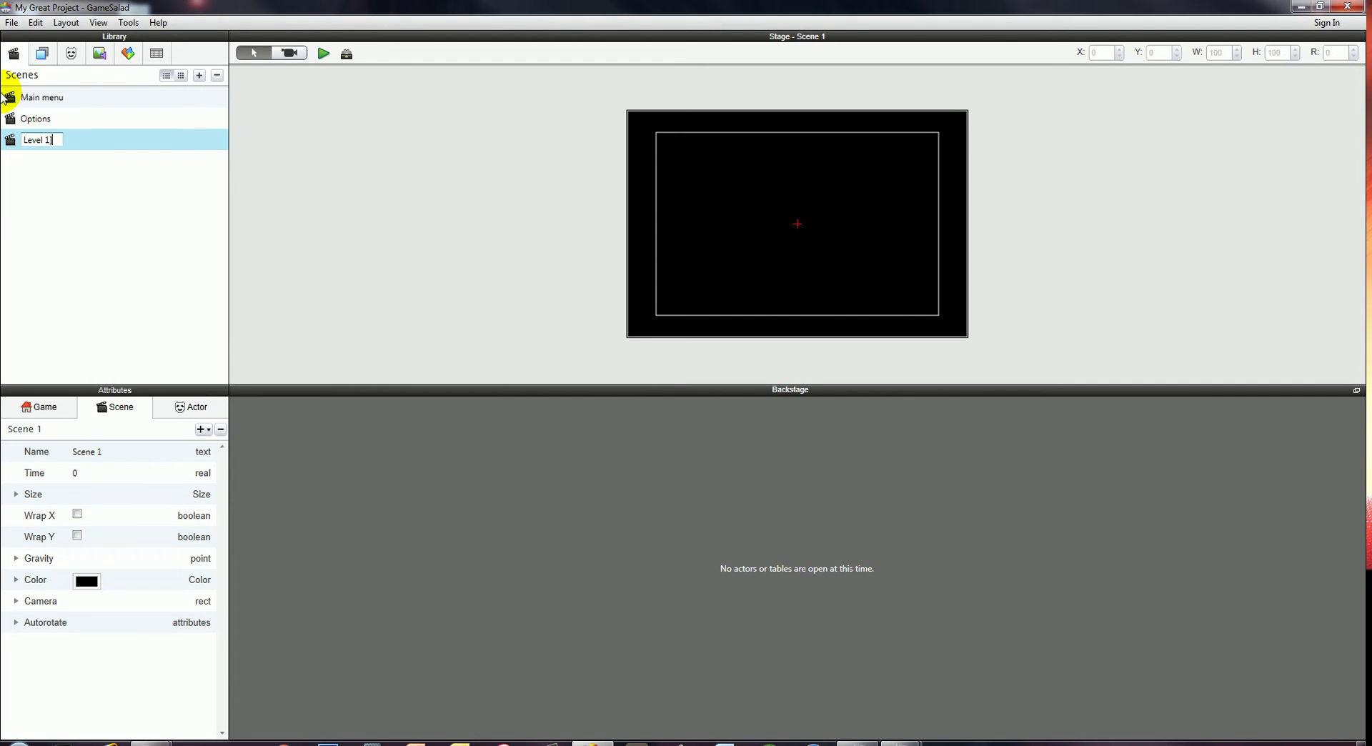
pyautogui.press('Return')
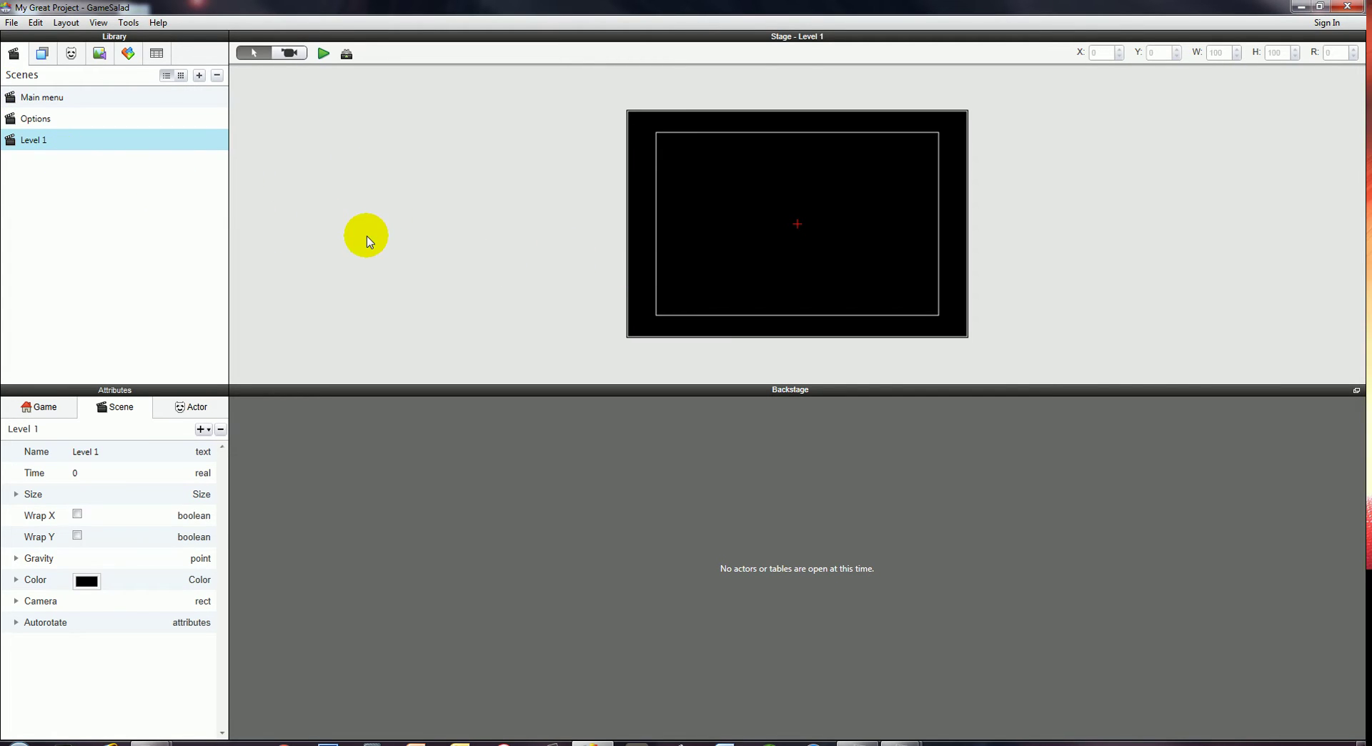
# Return to the Main menu scene and add a rule to the Options btn actor's prototype.
pyautogui.click(68, 120)
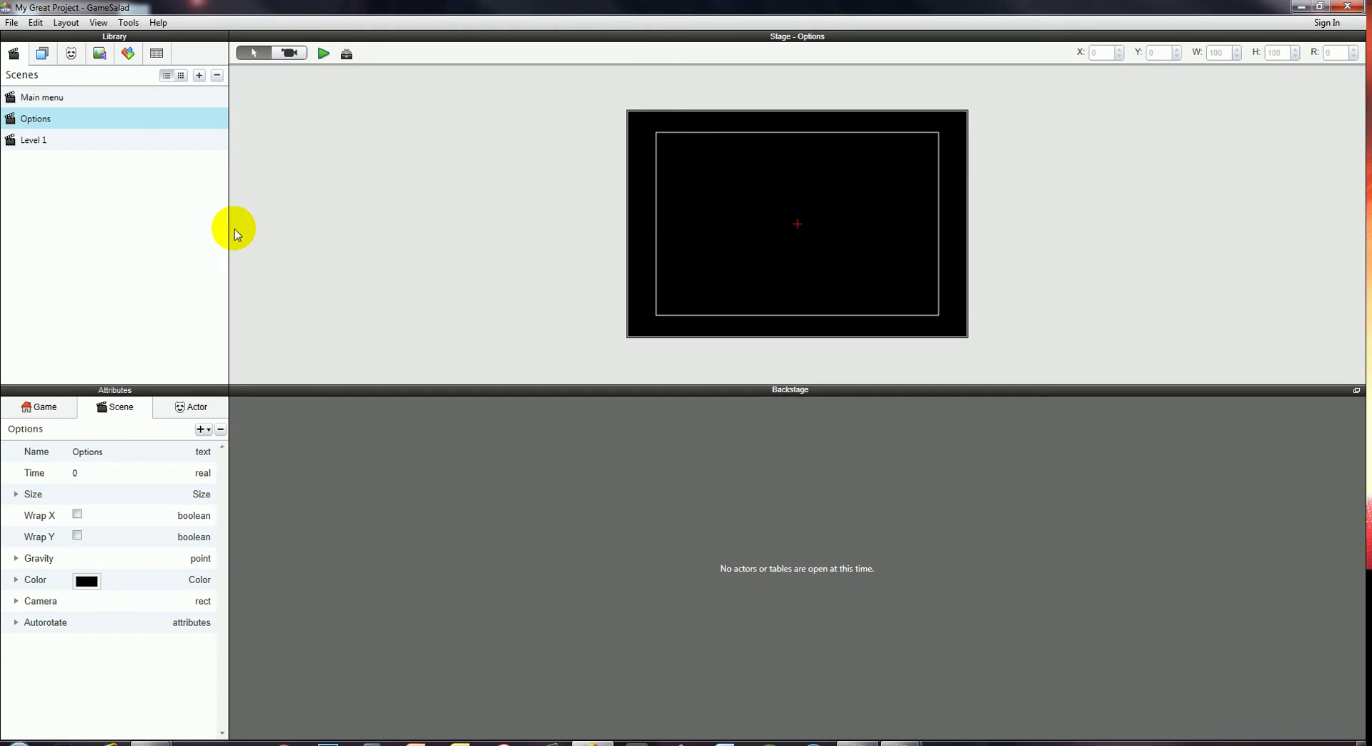
pyautogui.click(75, 99)
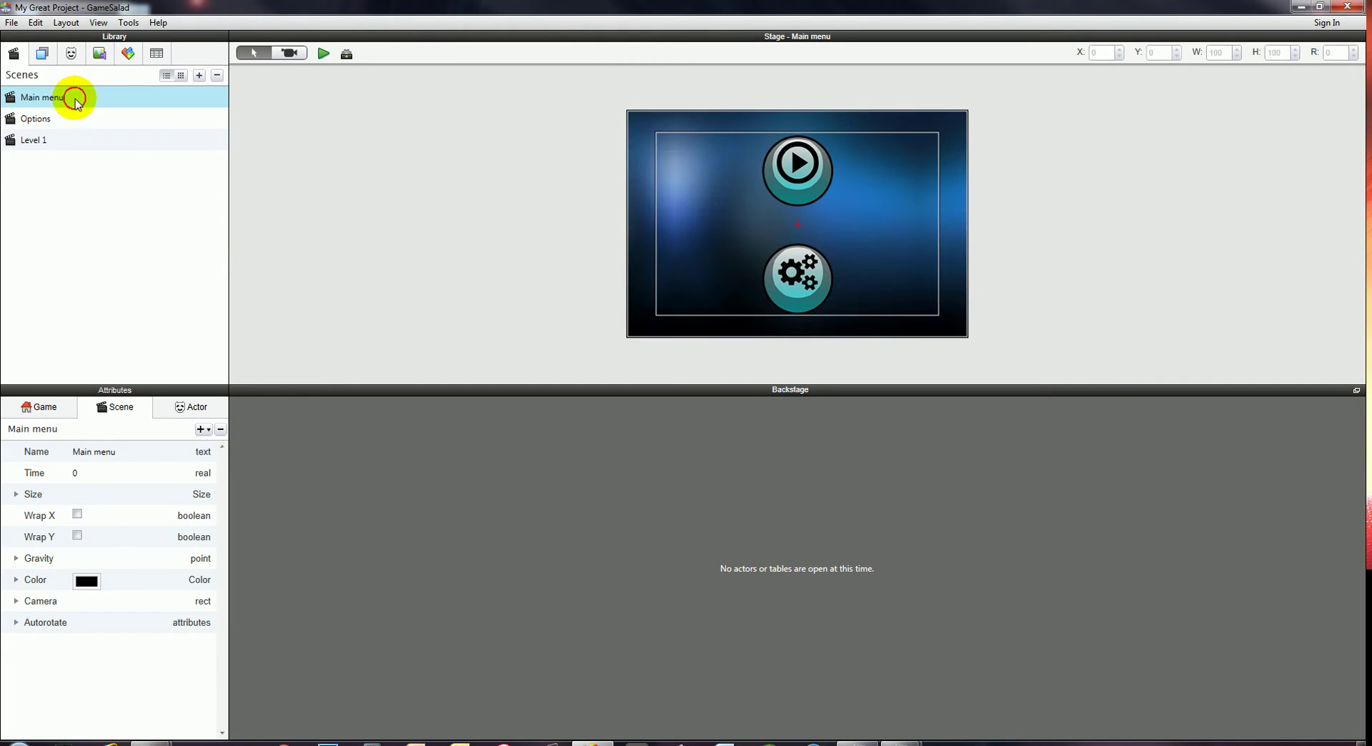
pyautogui.click(70, 53)
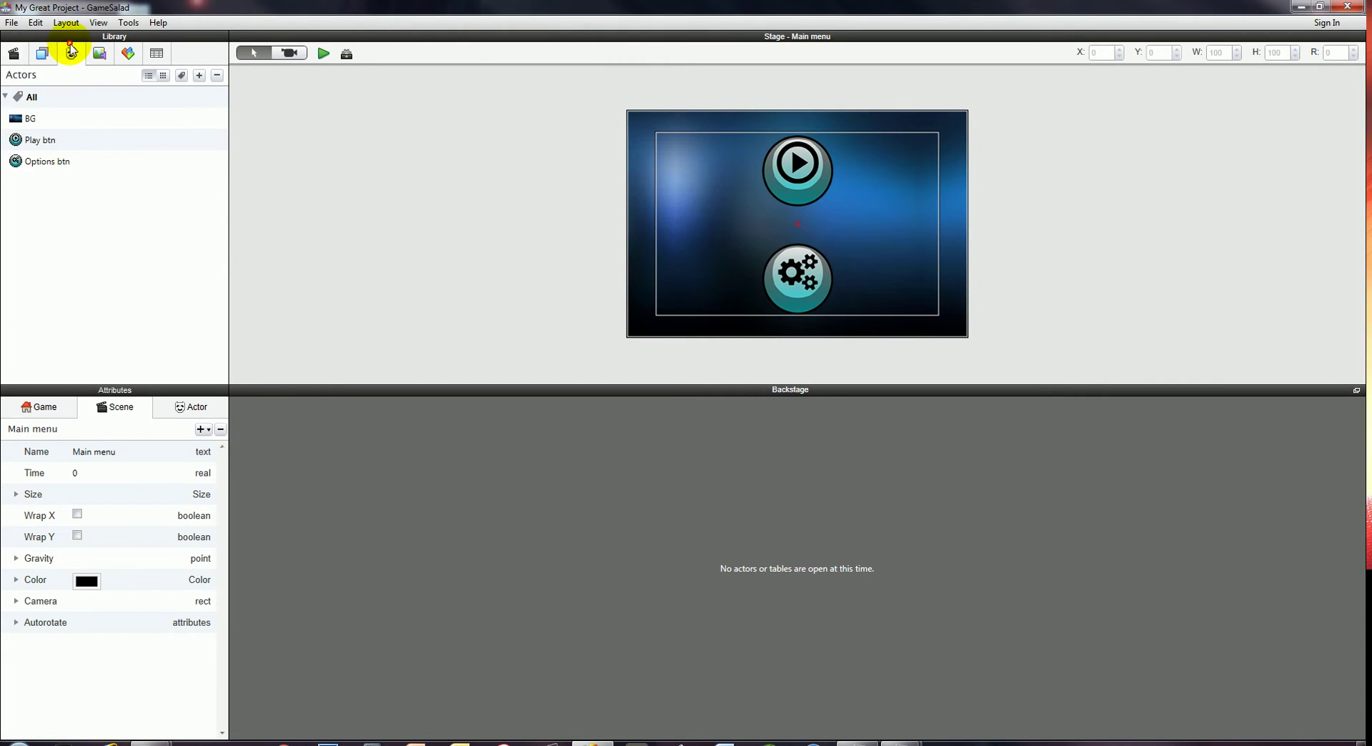
pyautogui.doubleClick(45, 163)
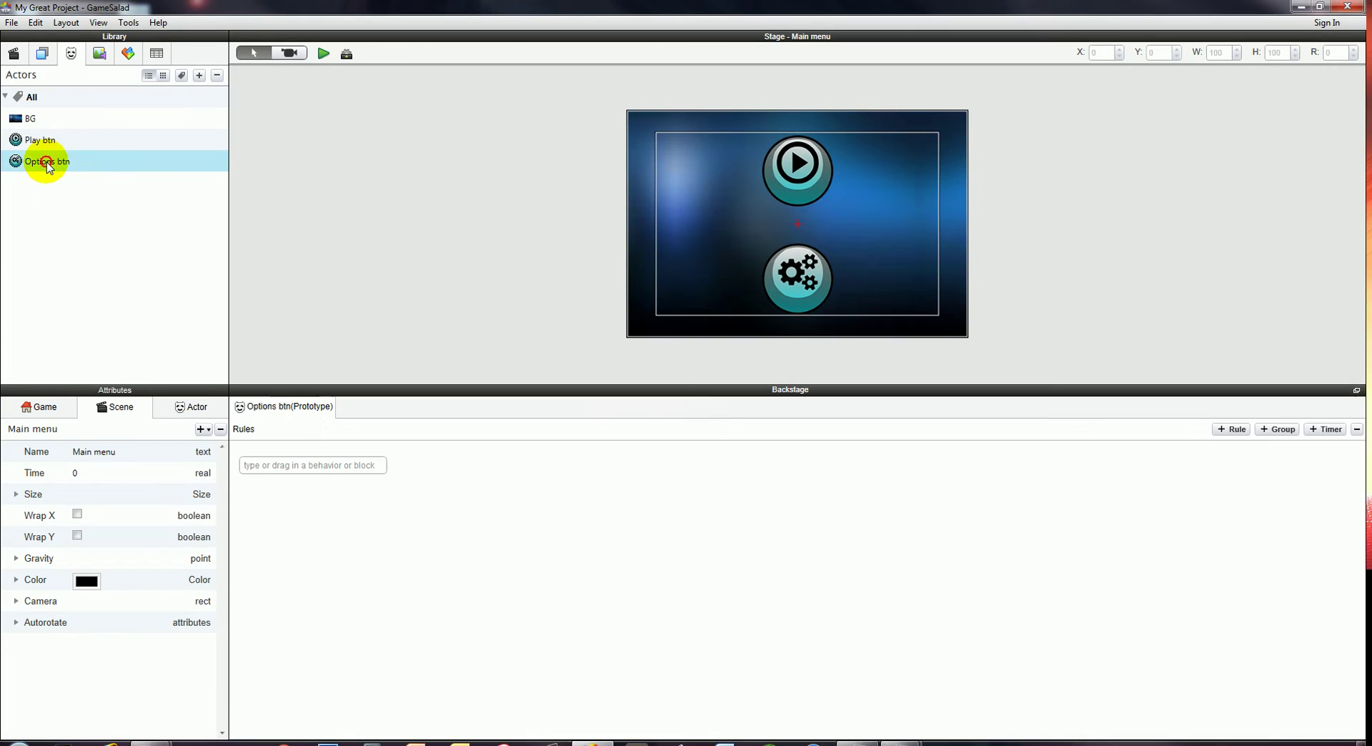
pyautogui.click(356, 466)
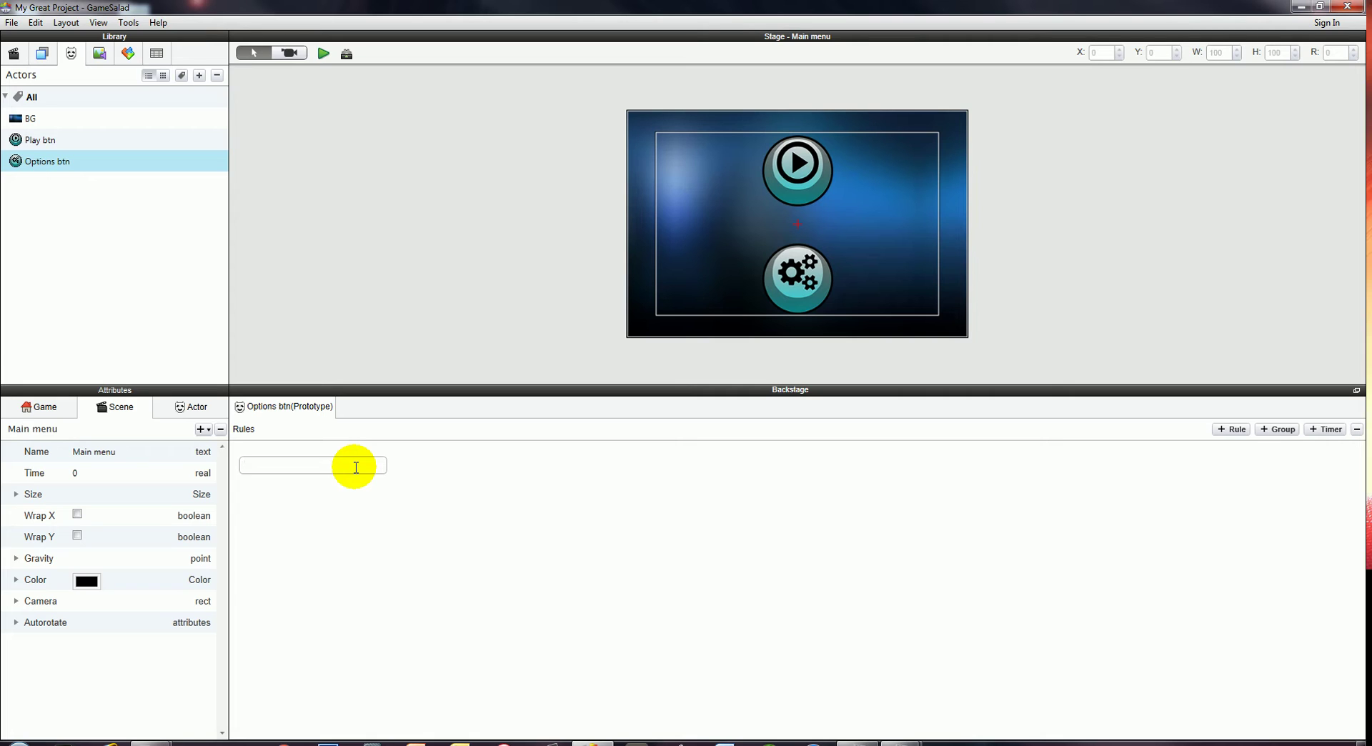
pyautogui.write('rule')
pyautogui.press('Return')
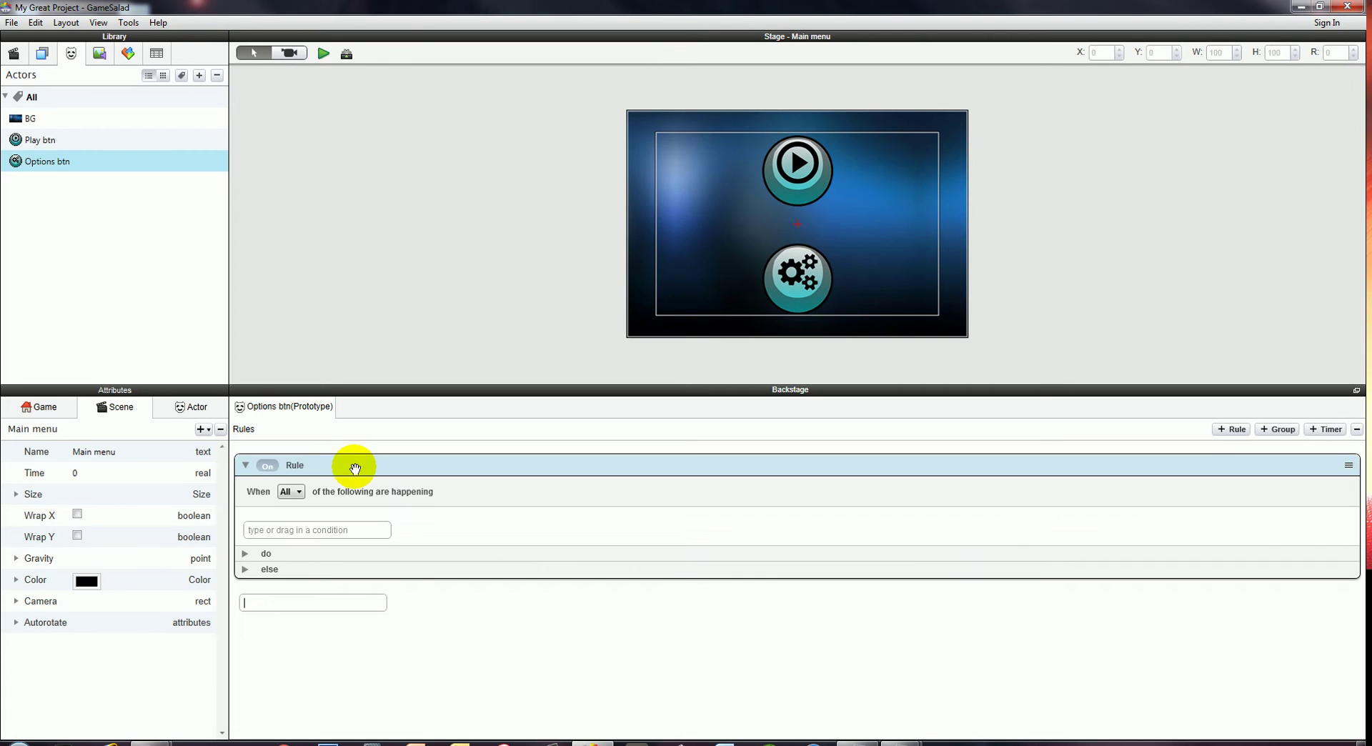
# Give the Options btn rule two conditions: mouse button is down and mouse position is over actor.
pyautogui.click(245, 553)
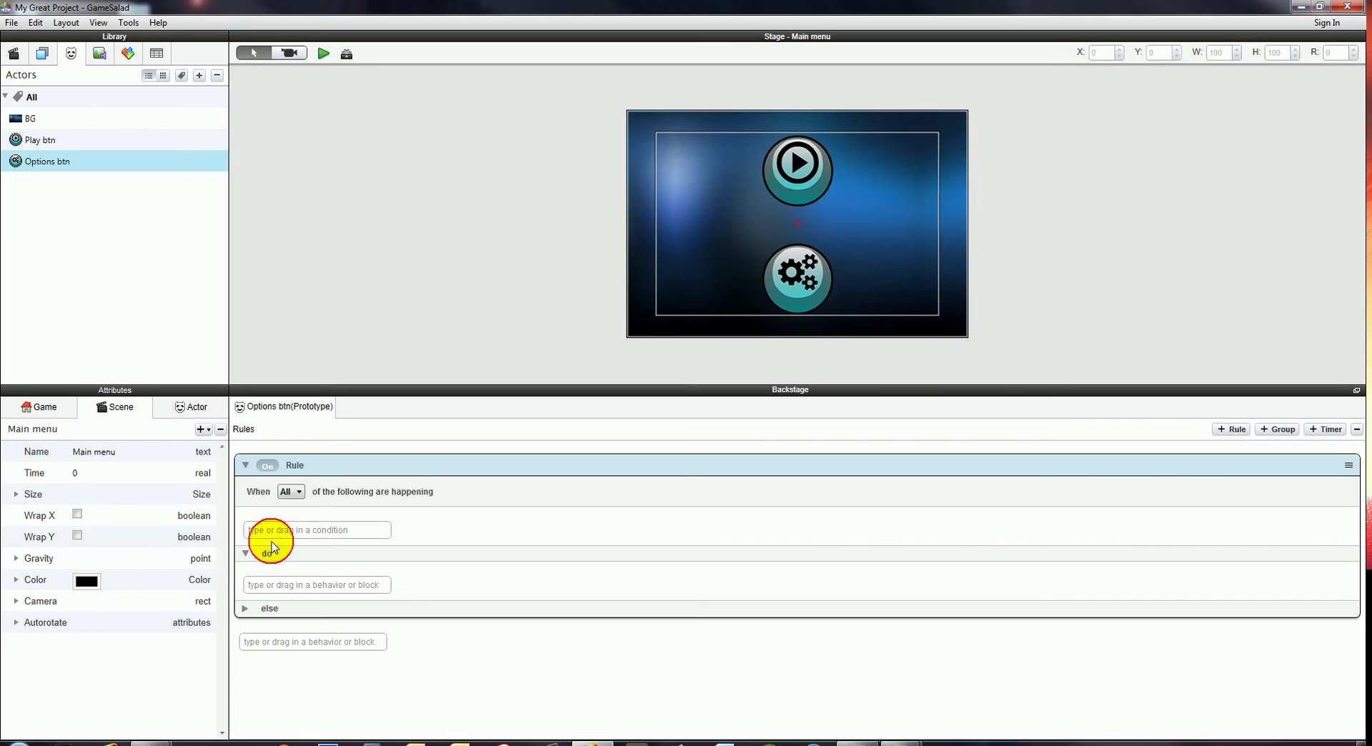
pyautogui.click(272, 529)
pyautogui.write('mouse Button')
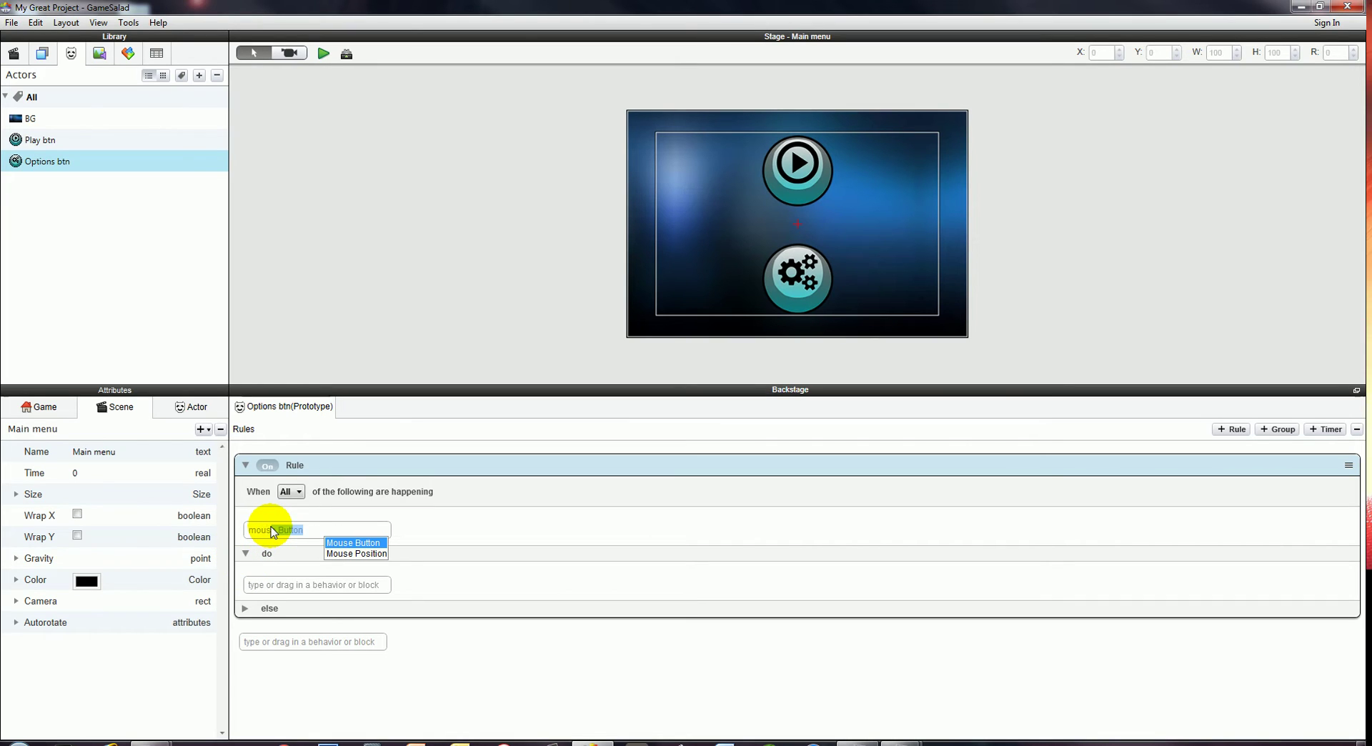
pyautogui.press('Return')
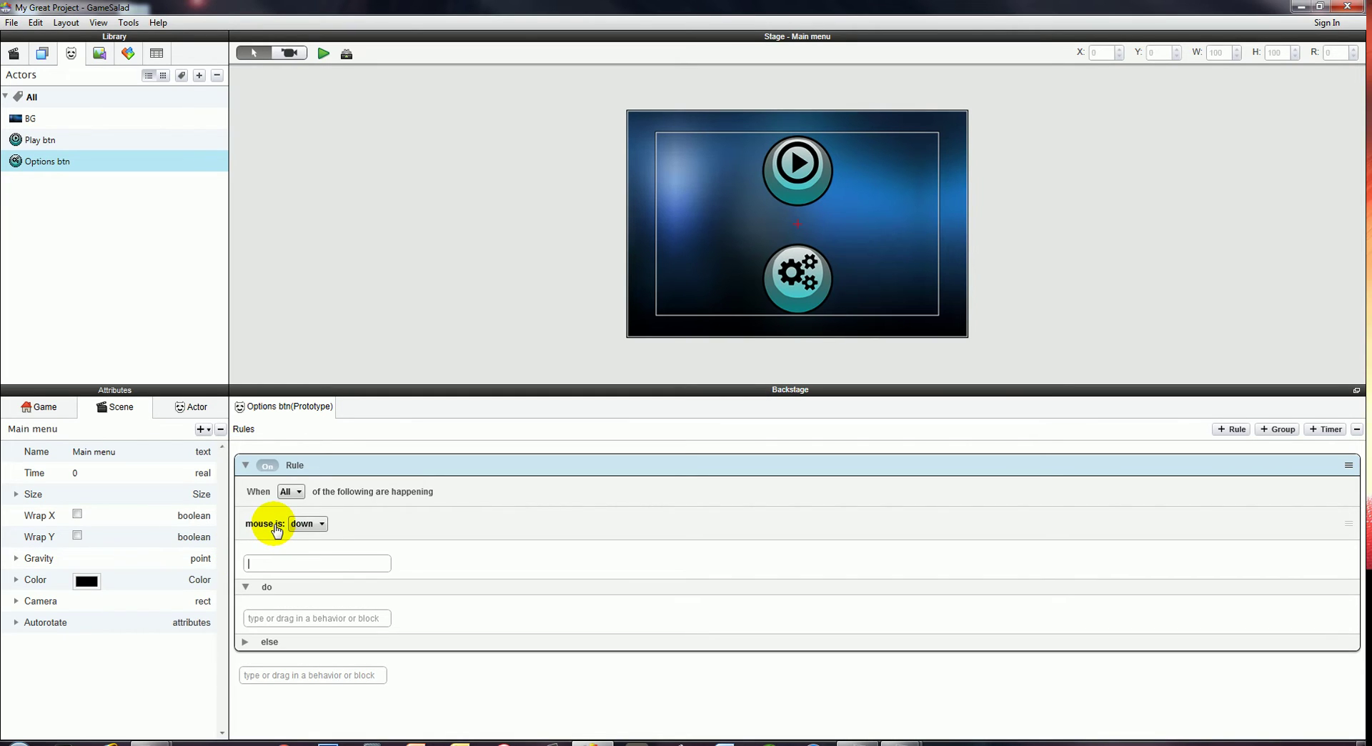
pyautogui.write('mous')
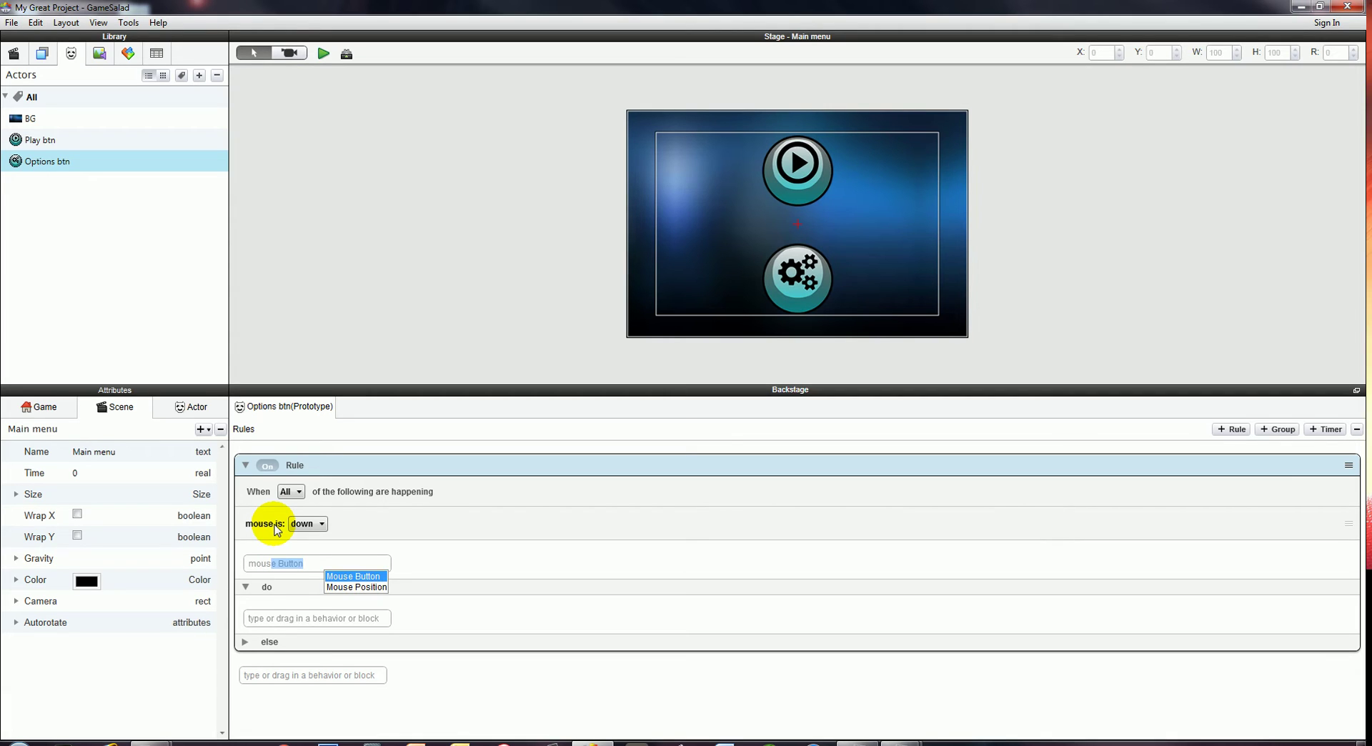
pyautogui.press('Down')
pyautogui.press('Return')
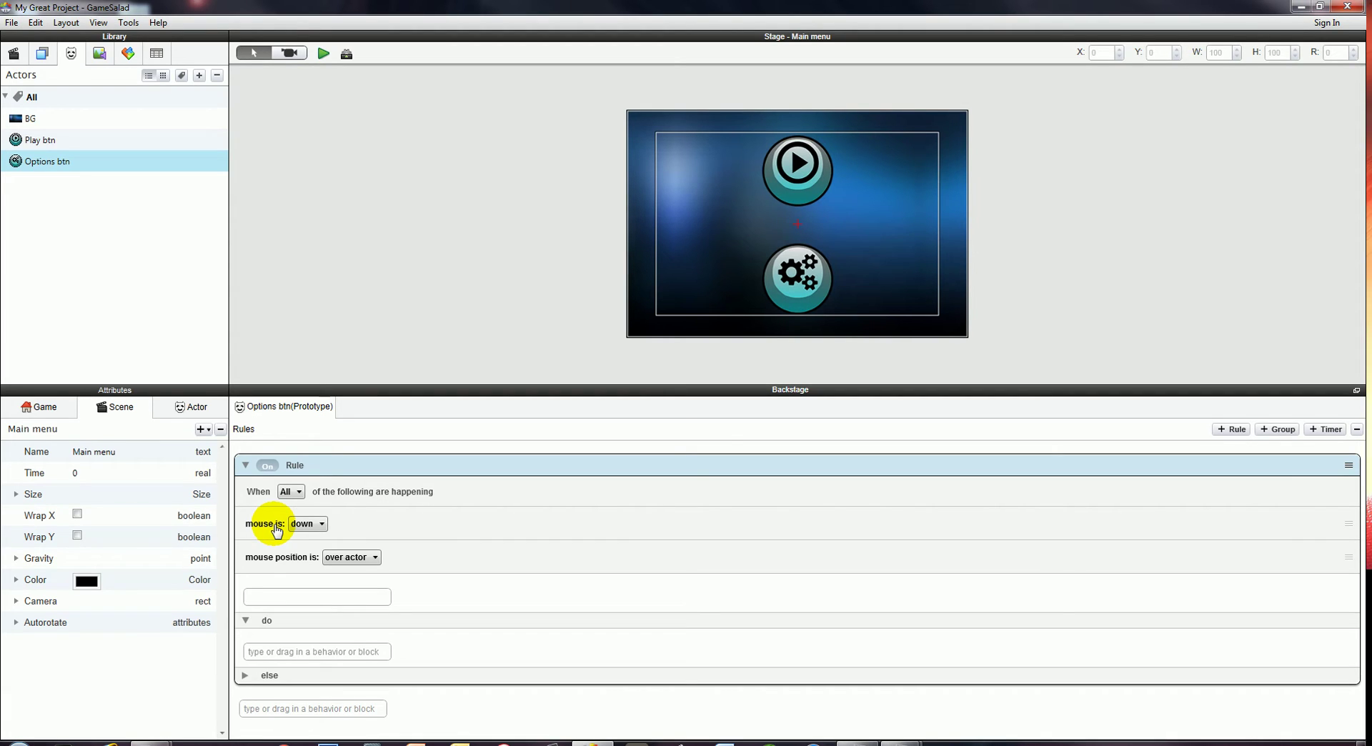
# Add a Change Scene behavior to the rule's do section and make it go to the Options scene.
pyautogui.click(289, 651)
pyautogui.write('change Attribute')
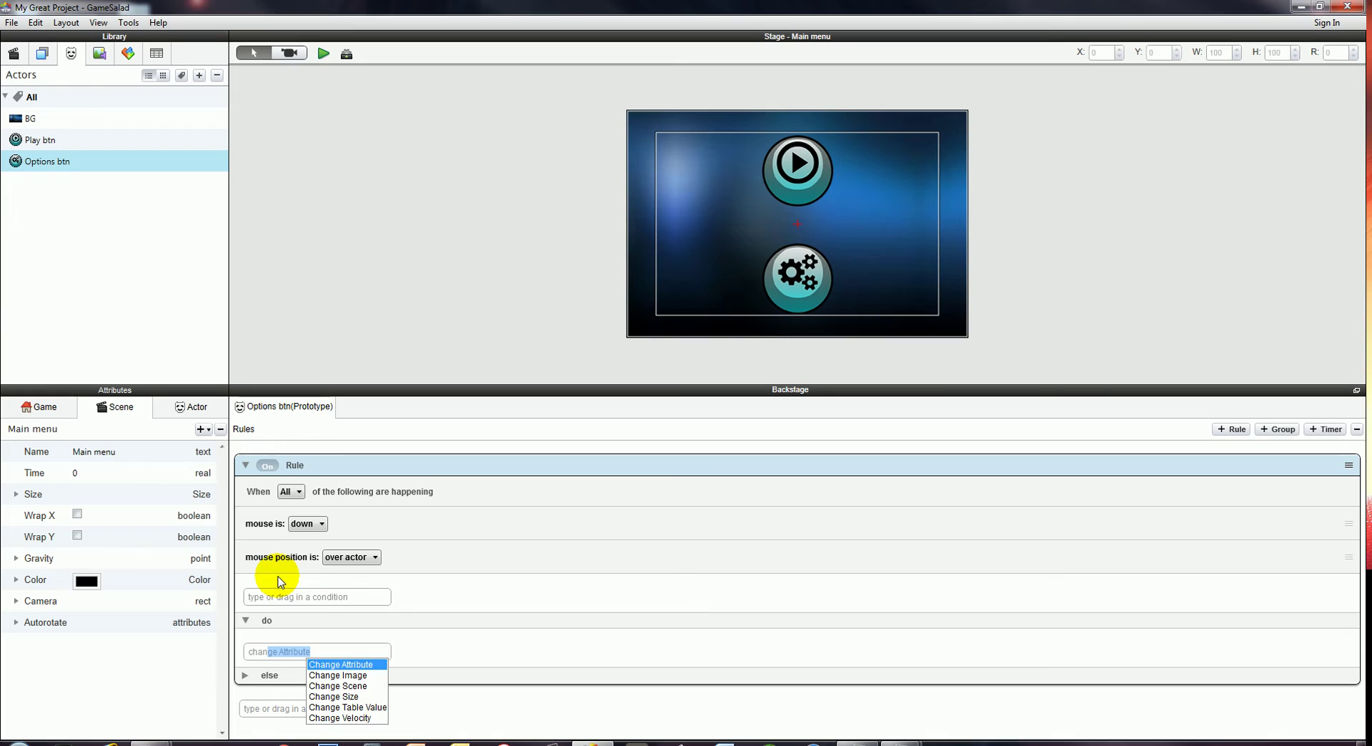
pyautogui.press('Down')
pyautogui.press('Down')
pyautogui.press('Return')
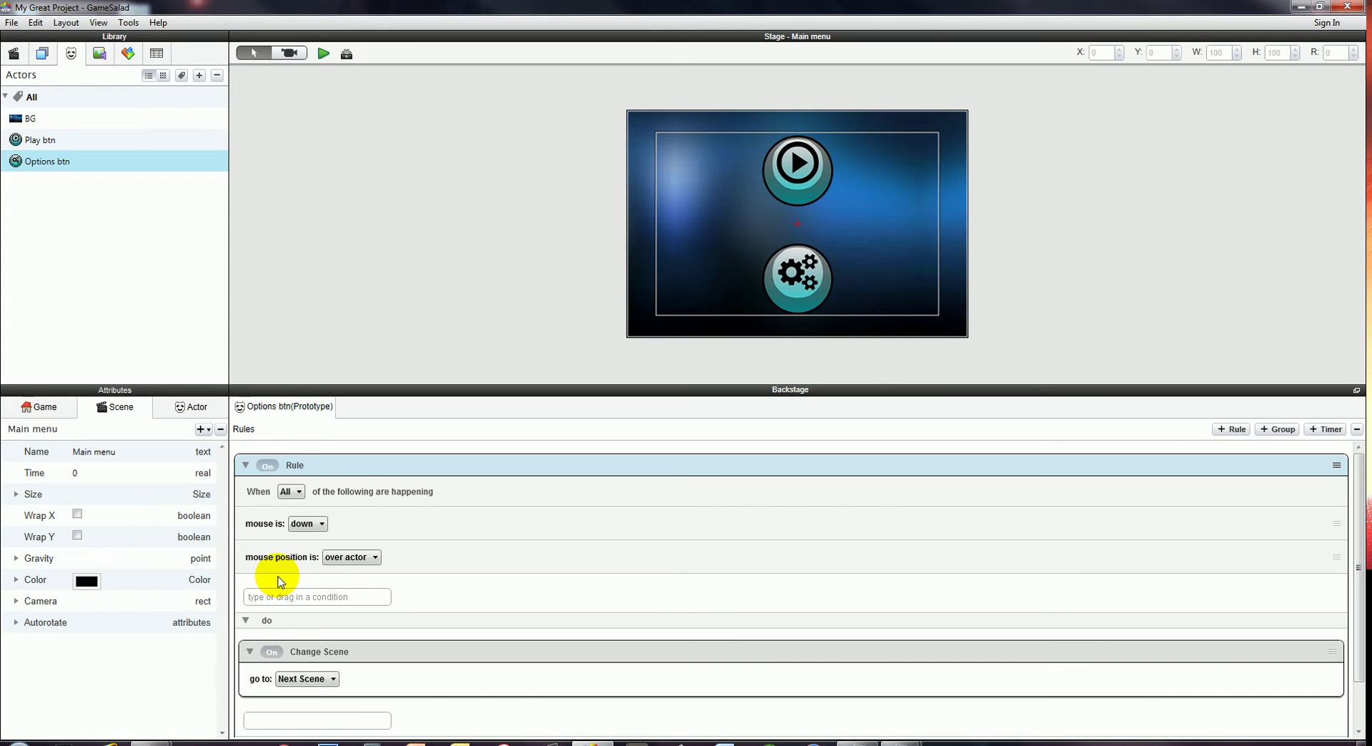
pyautogui.scroll(-1, 316, 620)
pyautogui.click(319, 623)
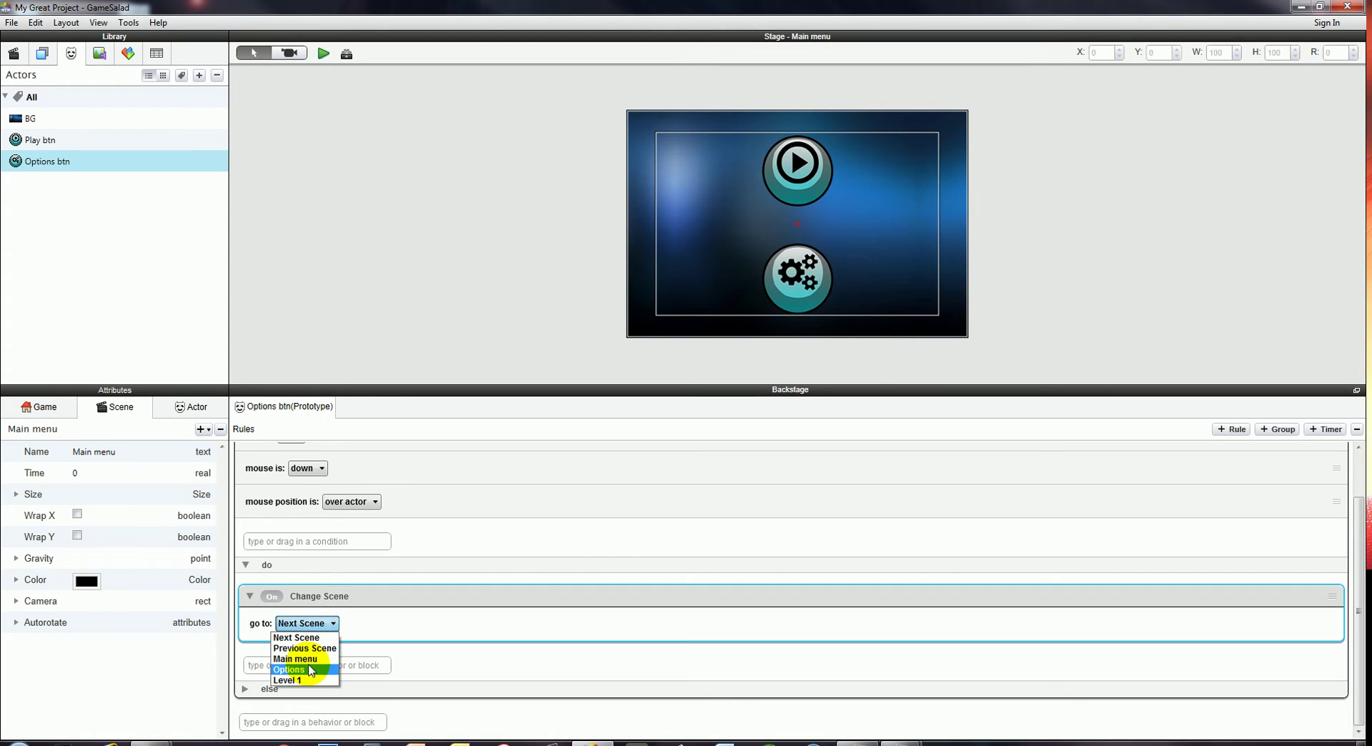
pyautogui.click(306, 669)
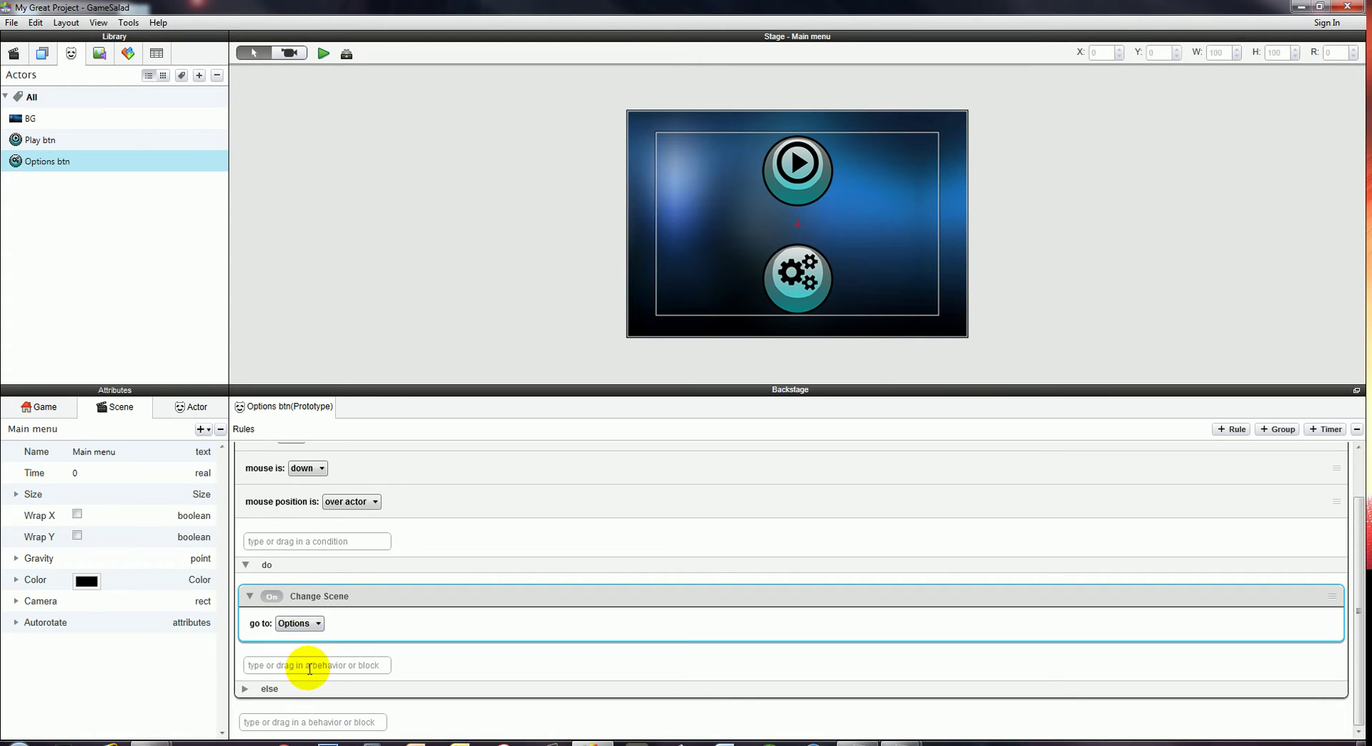
# Preview the game, test the Options button on the main menu, and return to the editor.
pyautogui.click(323, 53)
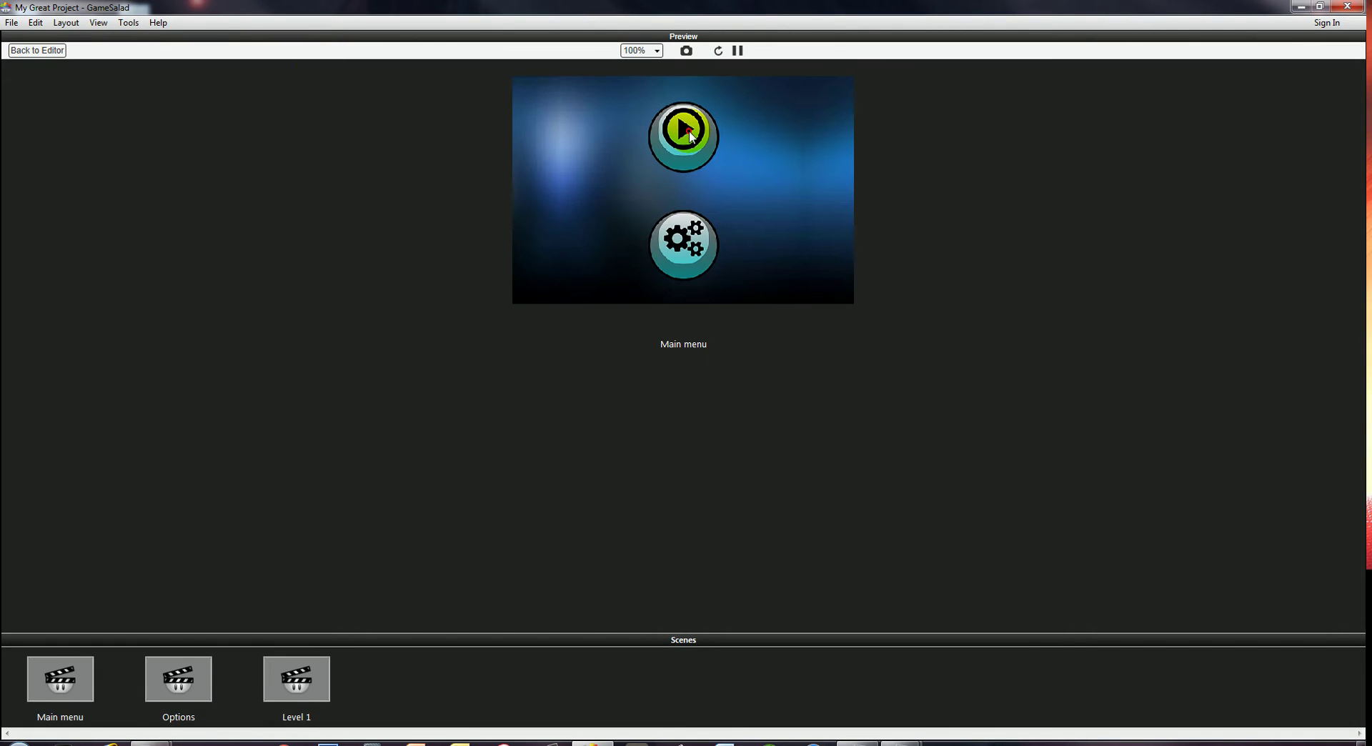
pyautogui.click(551, 141)
pyautogui.click(809, 146)
pyautogui.click(690, 263)
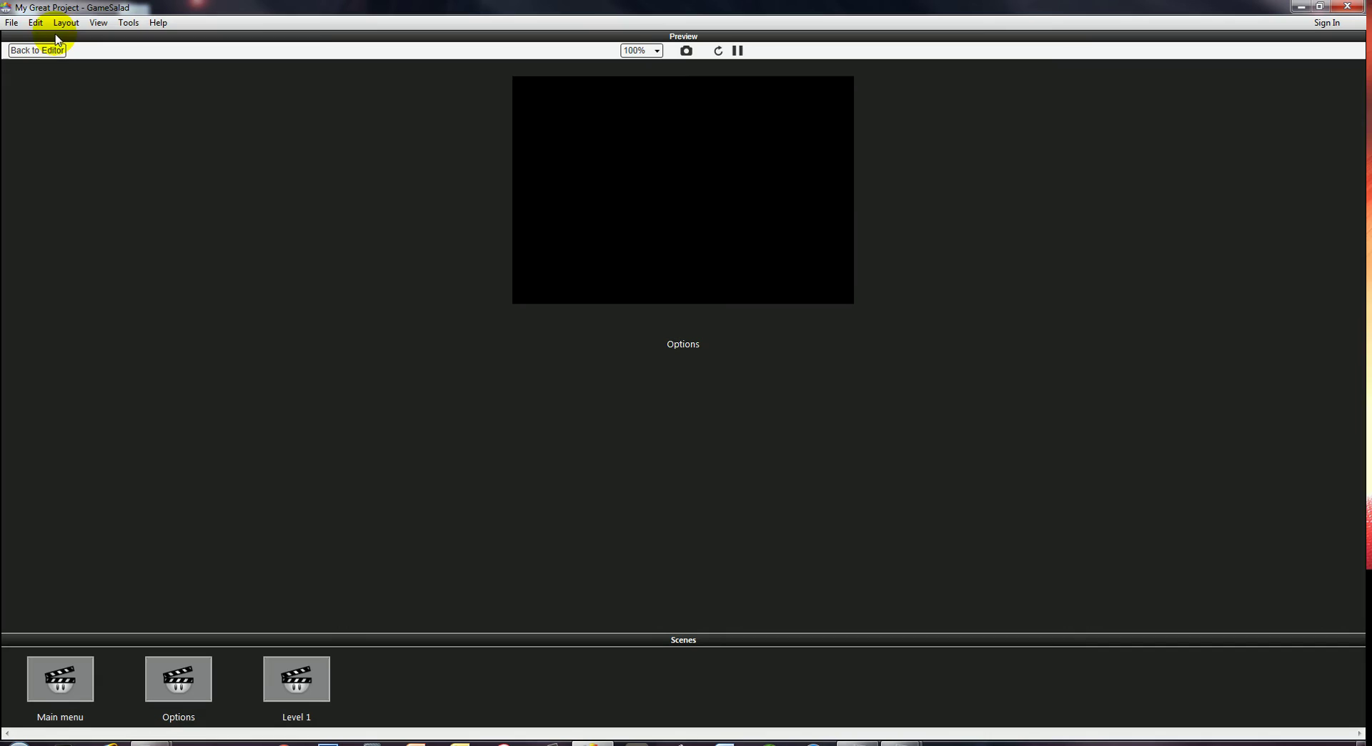
pyautogui.click(30, 51)
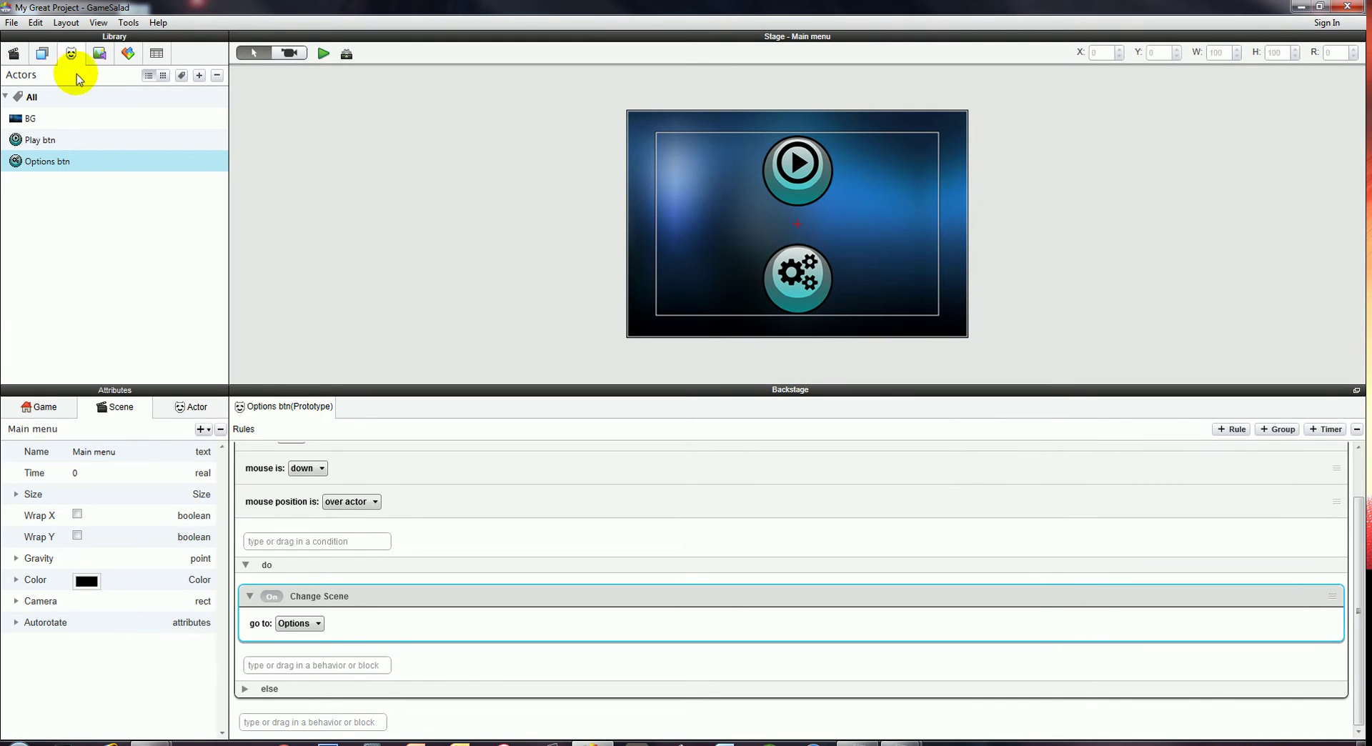
# Open the Options scene and place the BG actor so that it covers the scene.
pyautogui.click(14, 53)
pyautogui.click(36, 118)
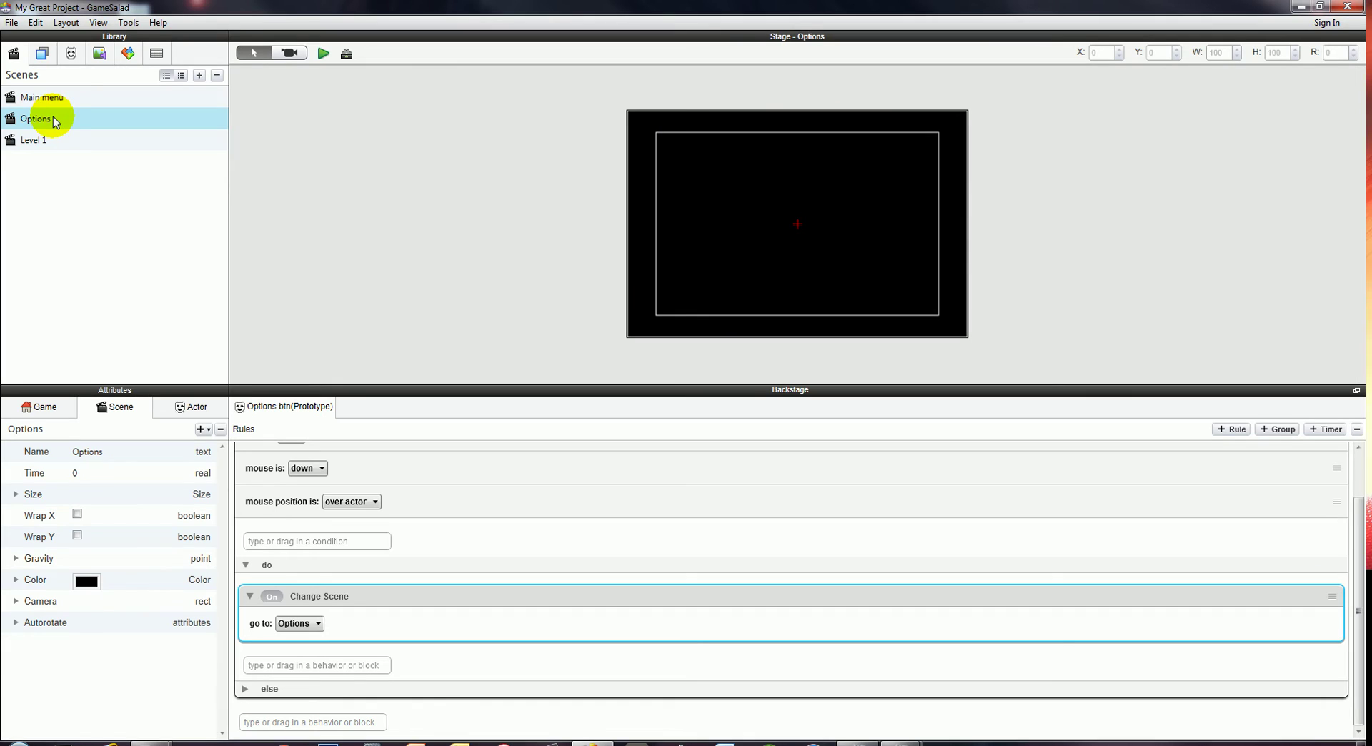
pyautogui.click(71, 54)
pyautogui.click(35, 119)
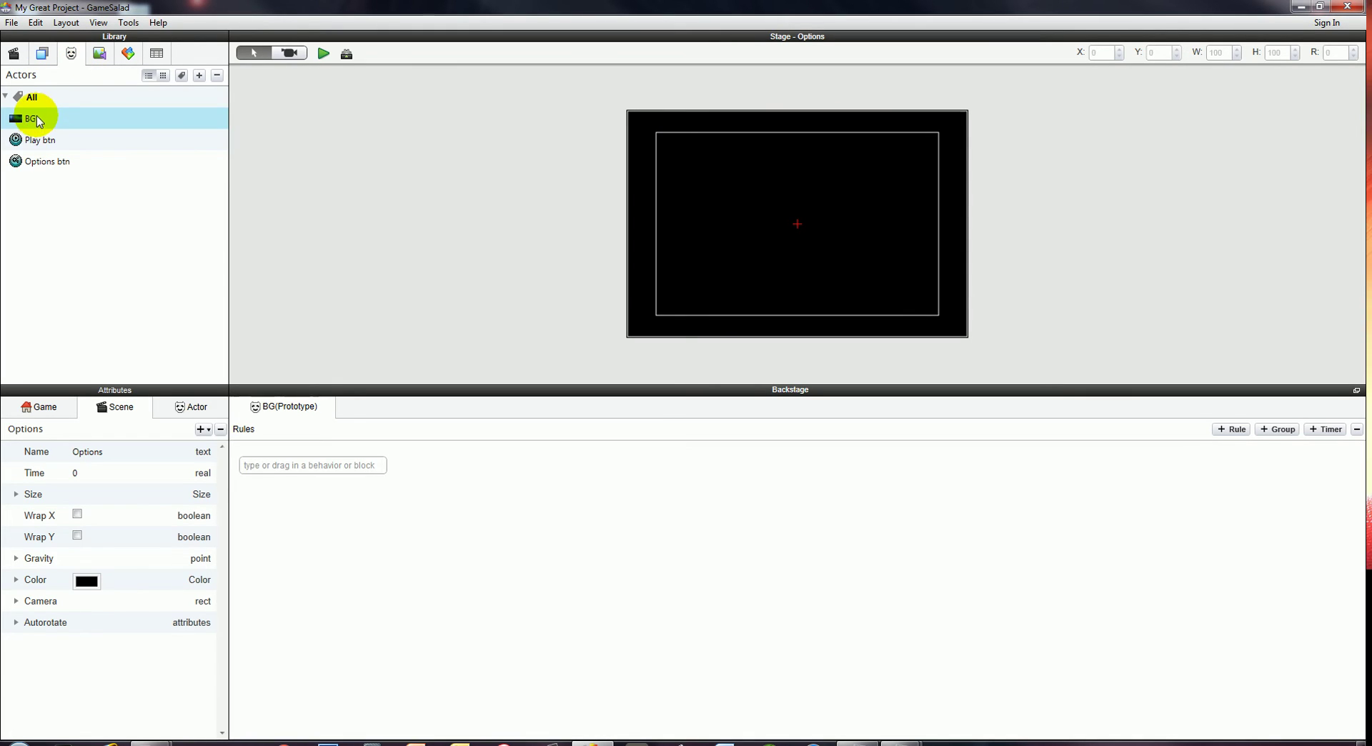
pyautogui.moveTo(38, 122); pyautogui.dragTo(788, 213)
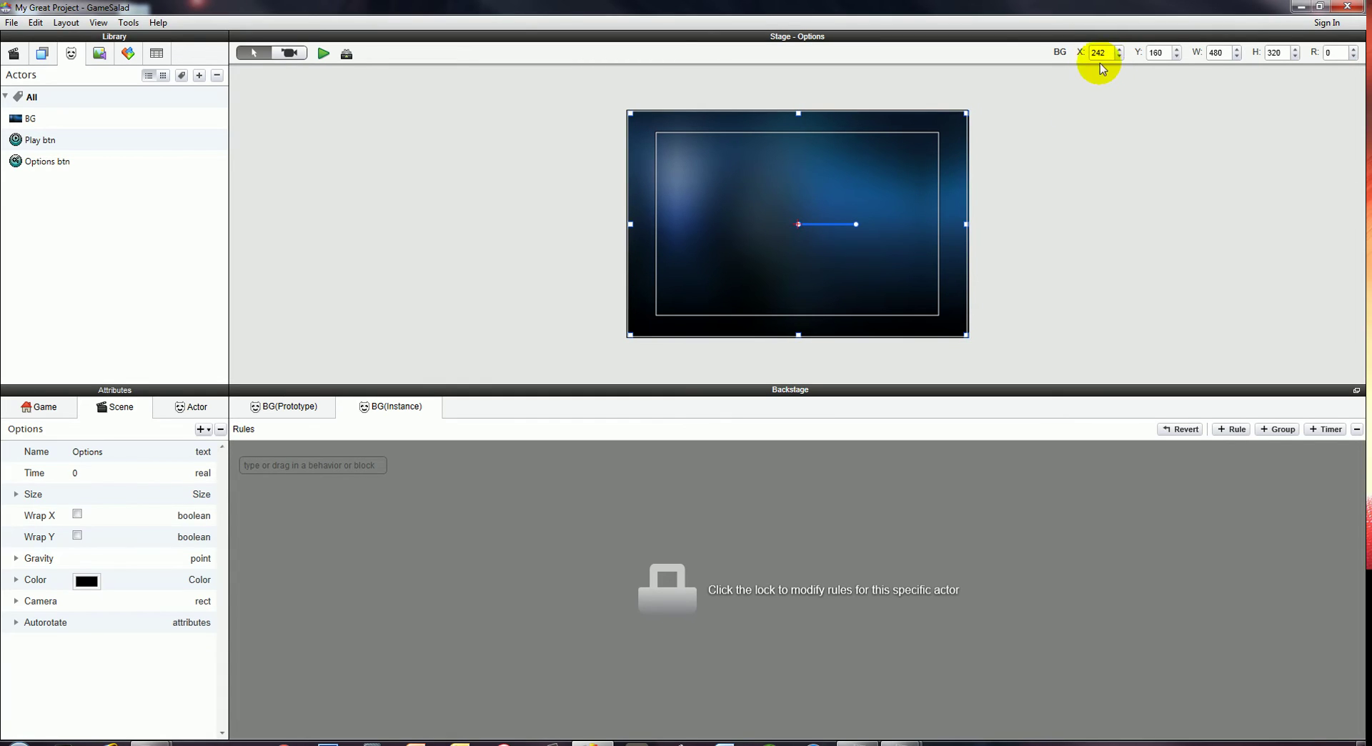
# Set the X position of the BG instance in the Options scene to 240 and deselect it.
pyautogui.press('BackSpace')
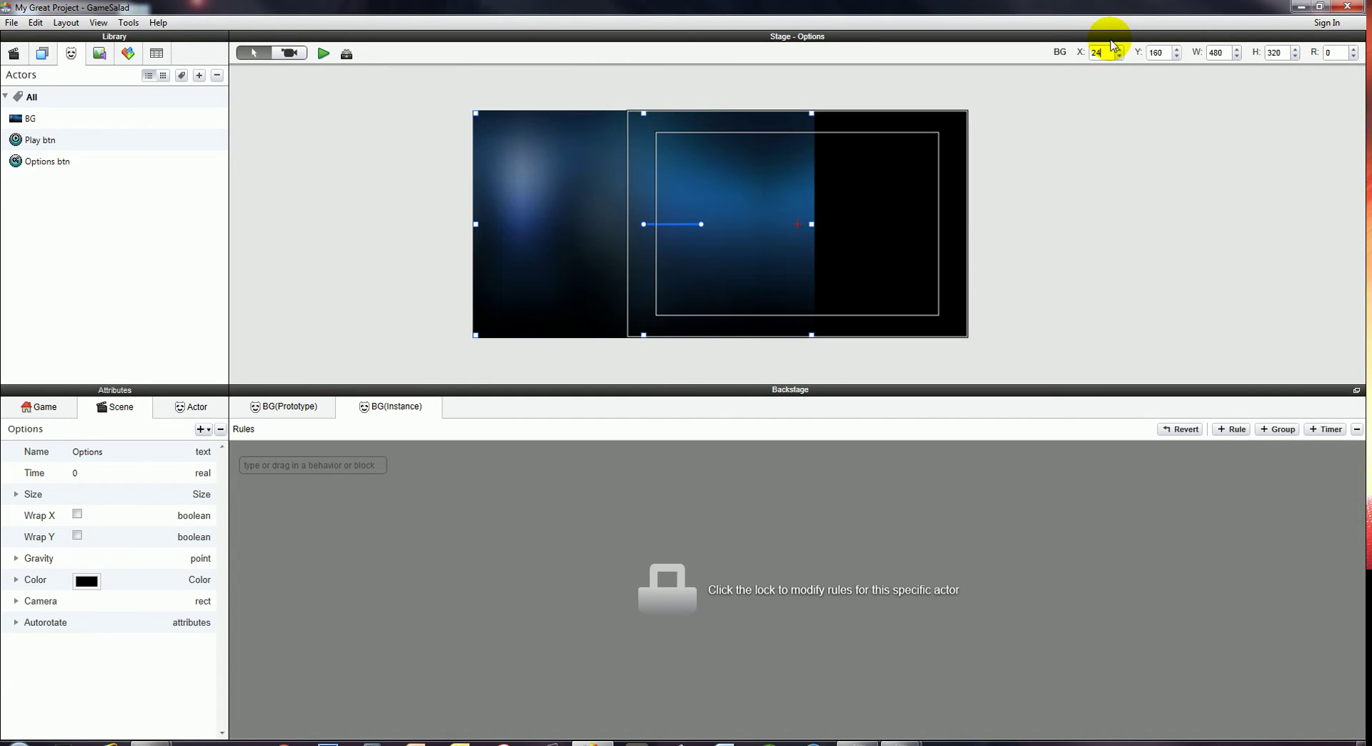
pyautogui.write('0')
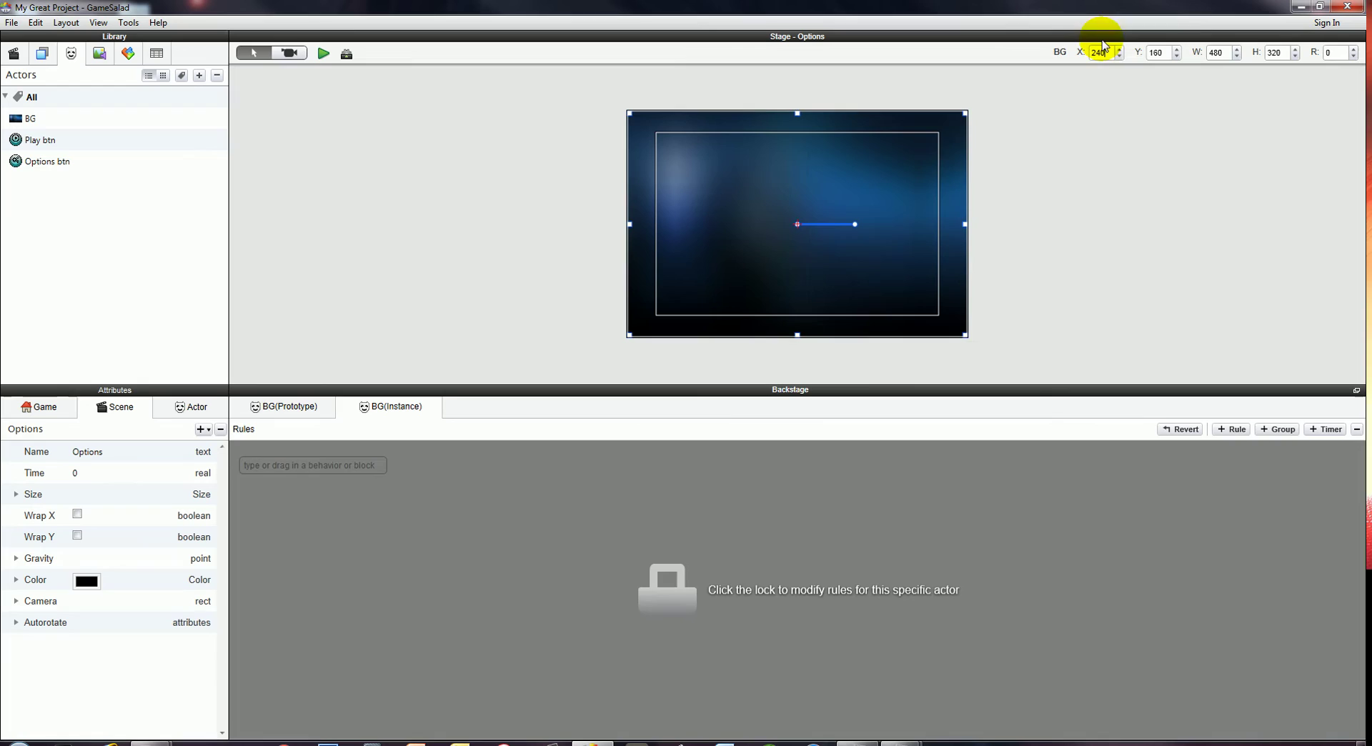
pyautogui.click(1041, 139)
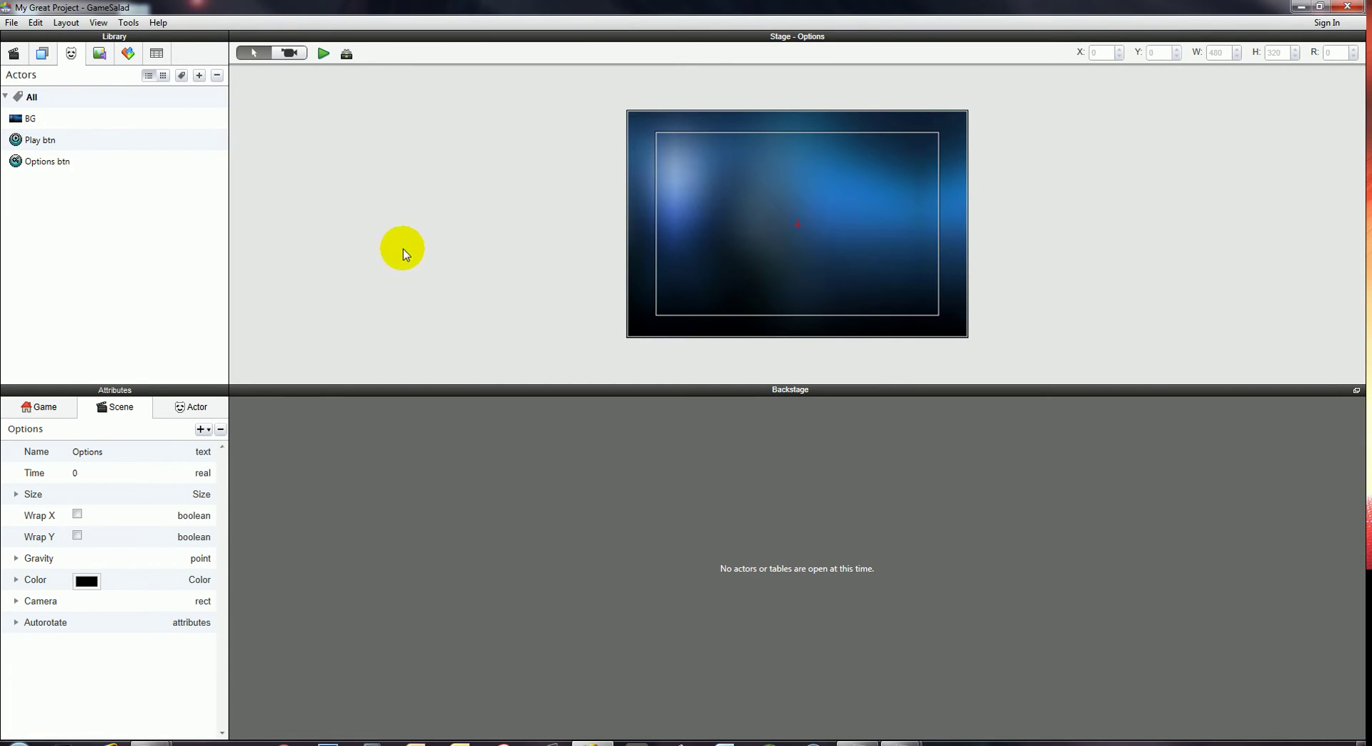
# Create a new actor and name it Back btn.
pyautogui.click(198, 76)
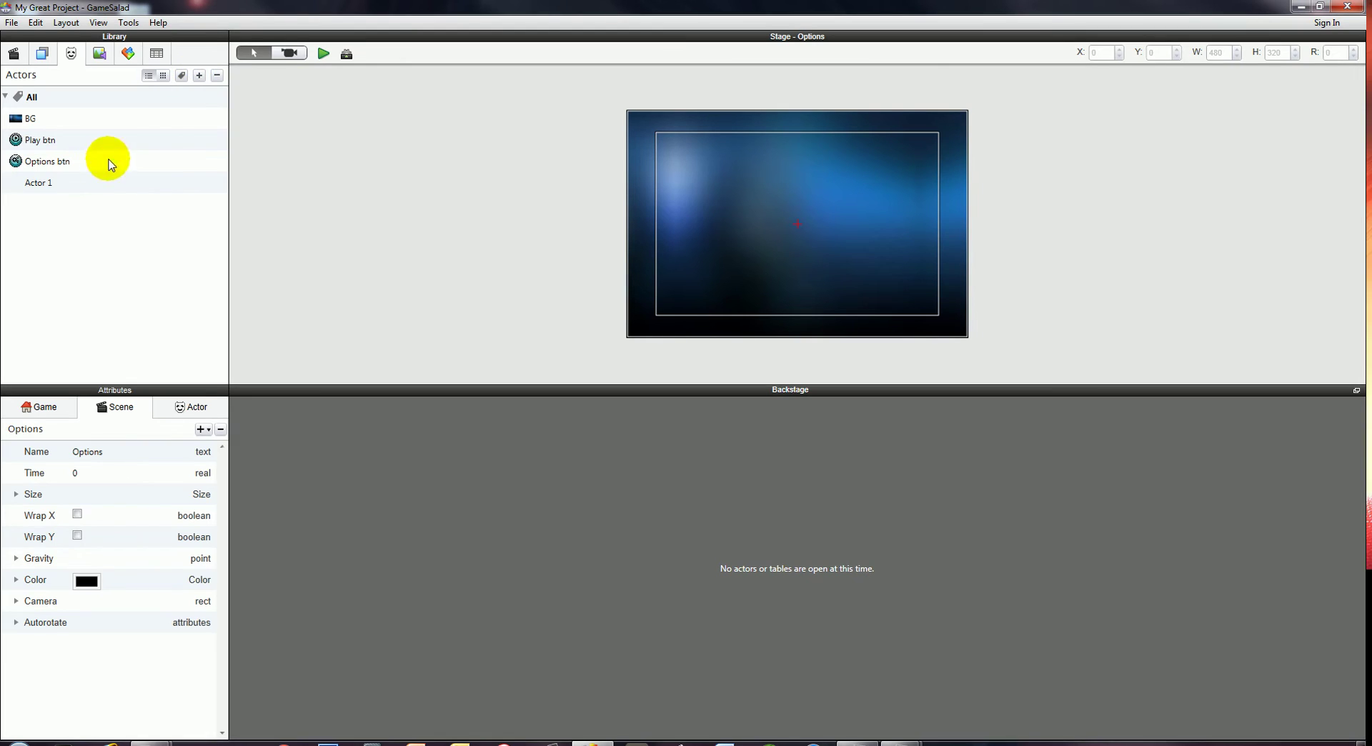
pyautogui.doubleClick(44, 182)
pyautogui.write('Bac')
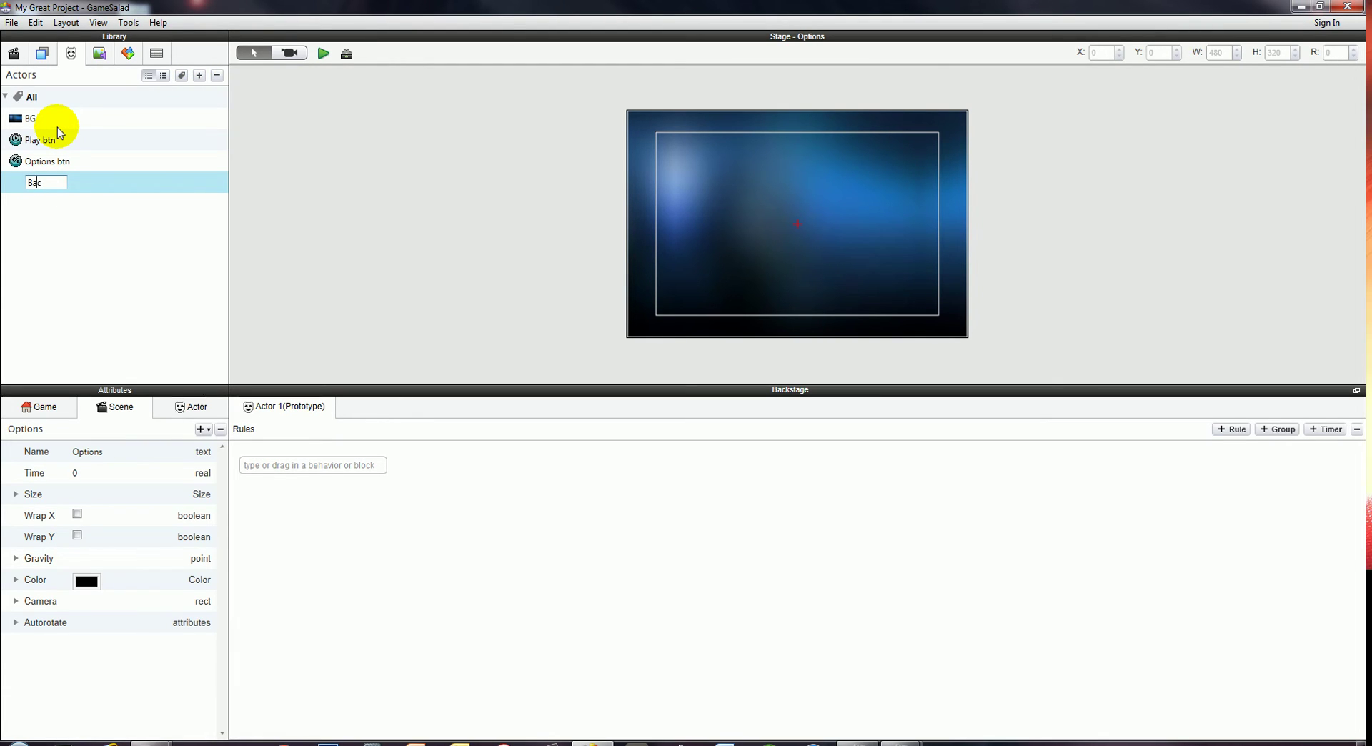
pyautogui.write('k btn')
pyautogui.press('Return')
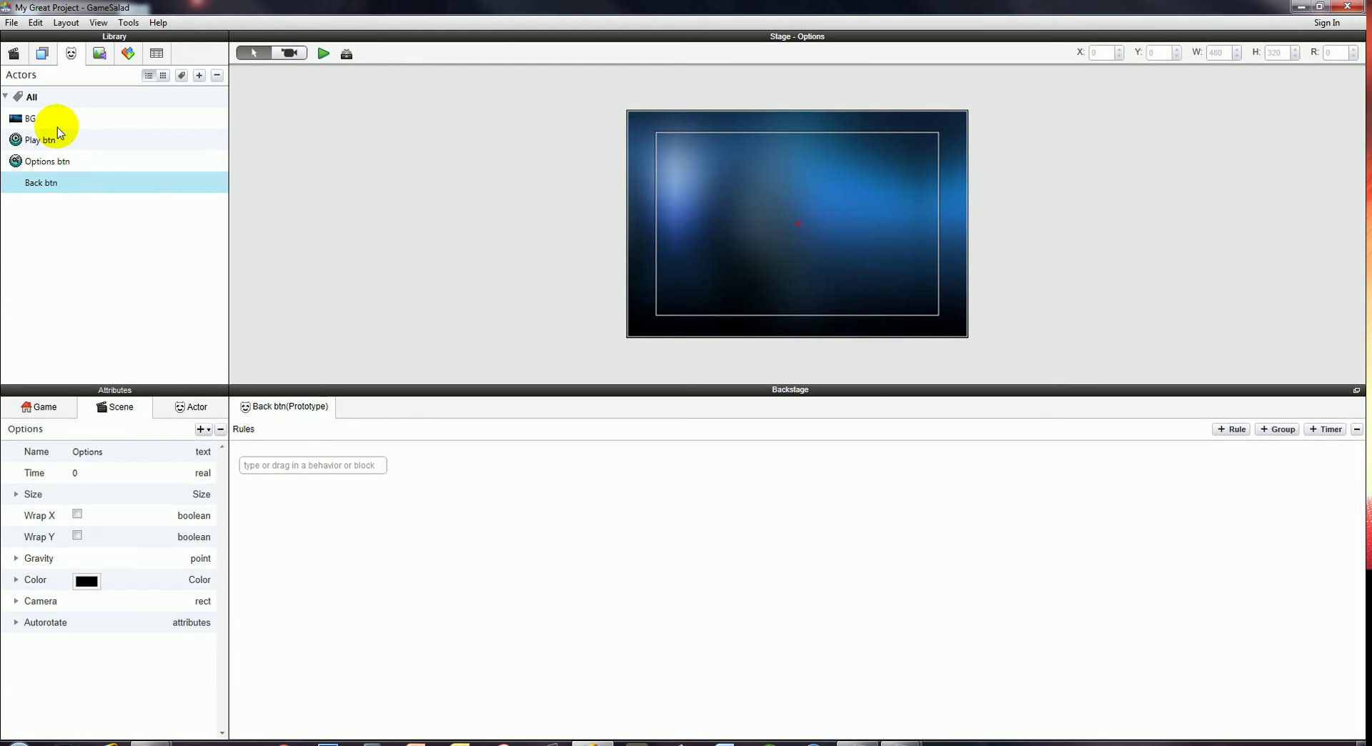
# Assign the Back_btn2 image to the Back btn actor.
pyautogui.click(190, 414)
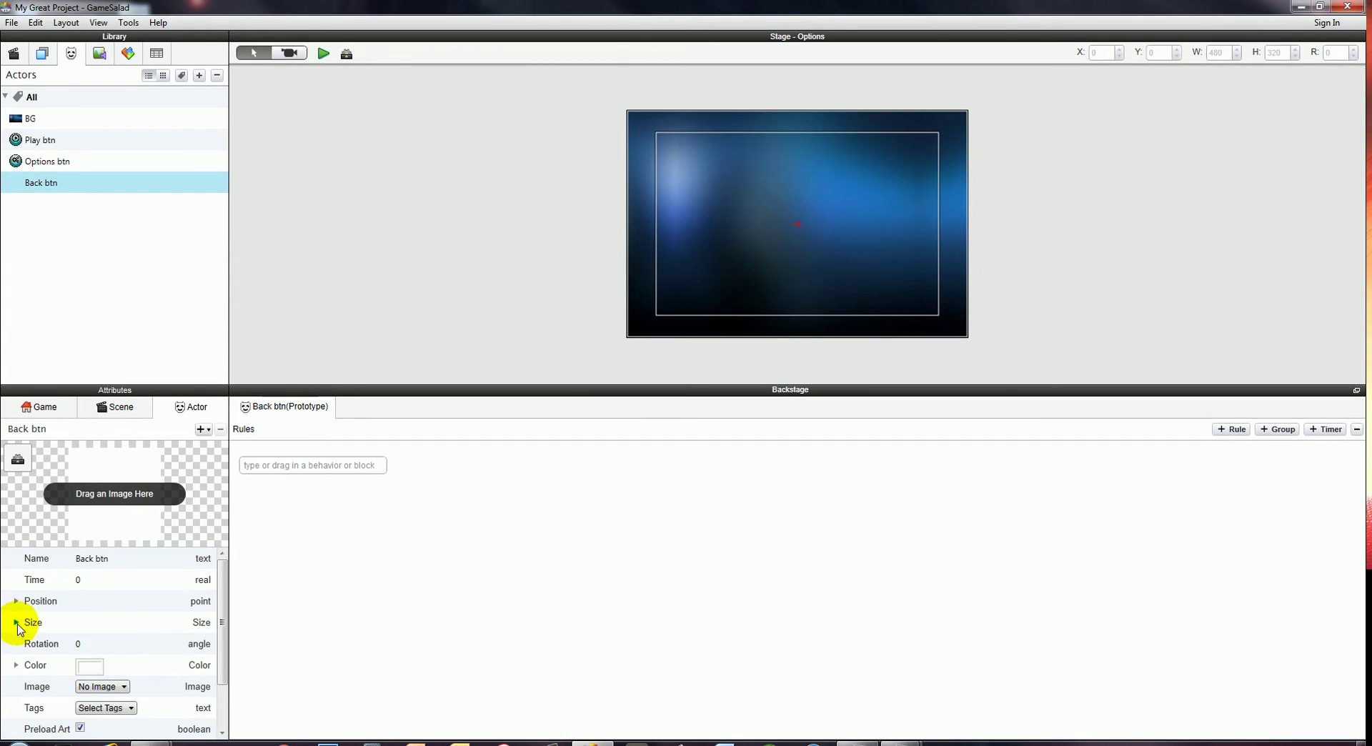
pyautogui.click(102, 687)
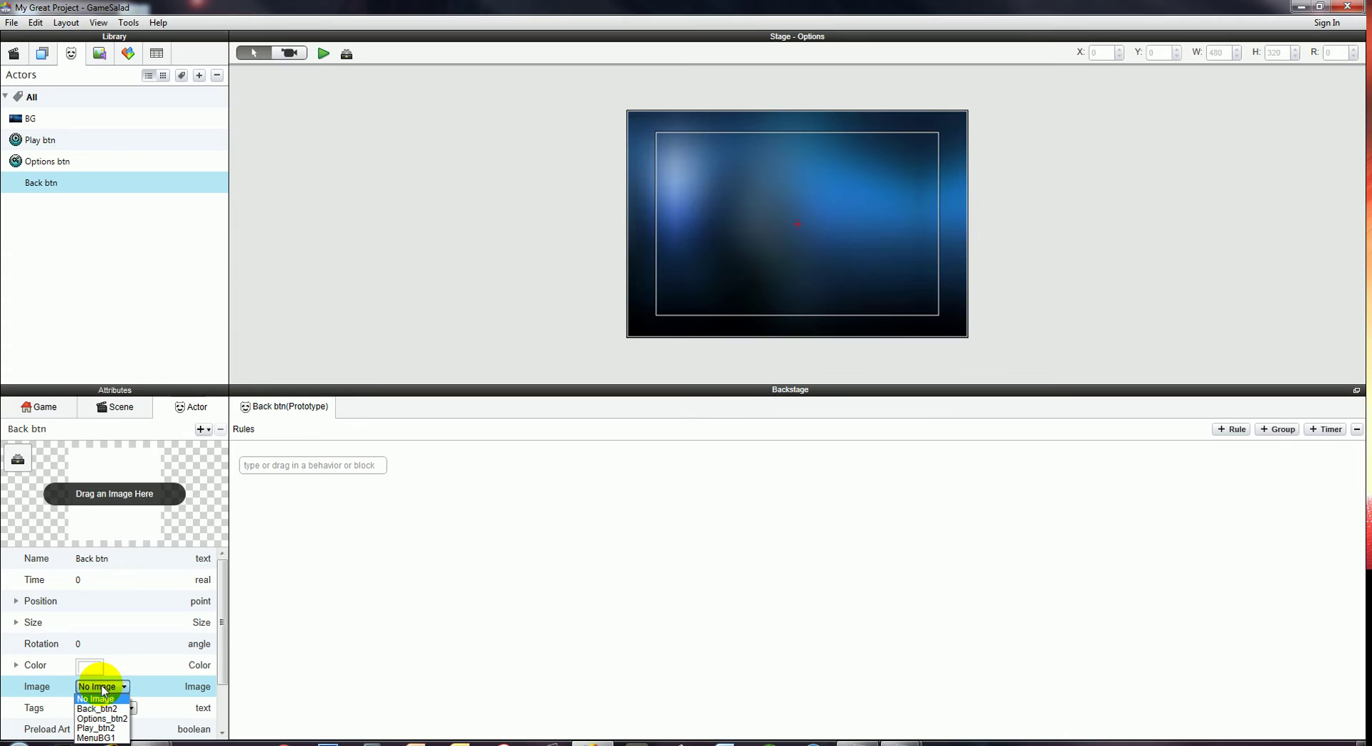
pyautogui.click(97, 709)
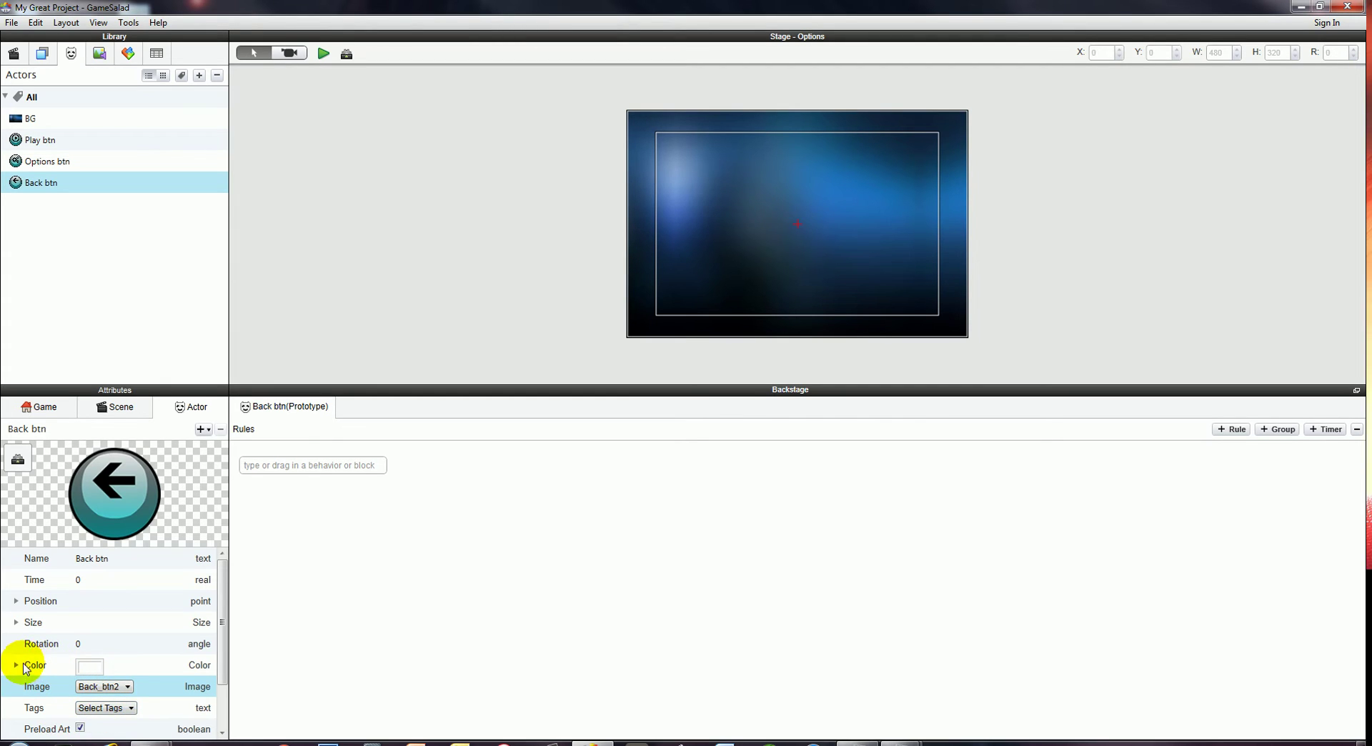
# Set the Back btn actor's width and height to 40 and place it near the scene's lower-left corner, at about X 54, Y 44.
pyautogui.click(15, 622)
pyautogui.click(82, 643)
pyautogui.click(82, 644)
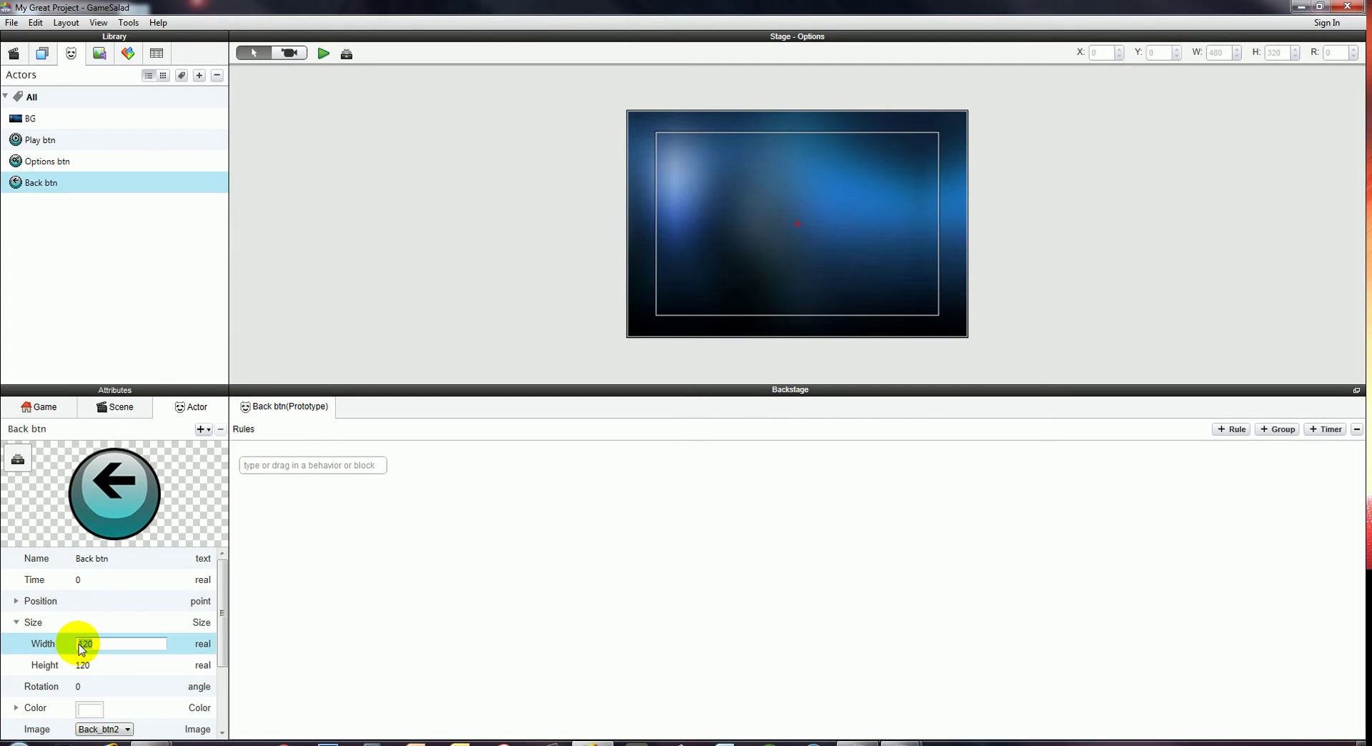
pyautogui.write('40')
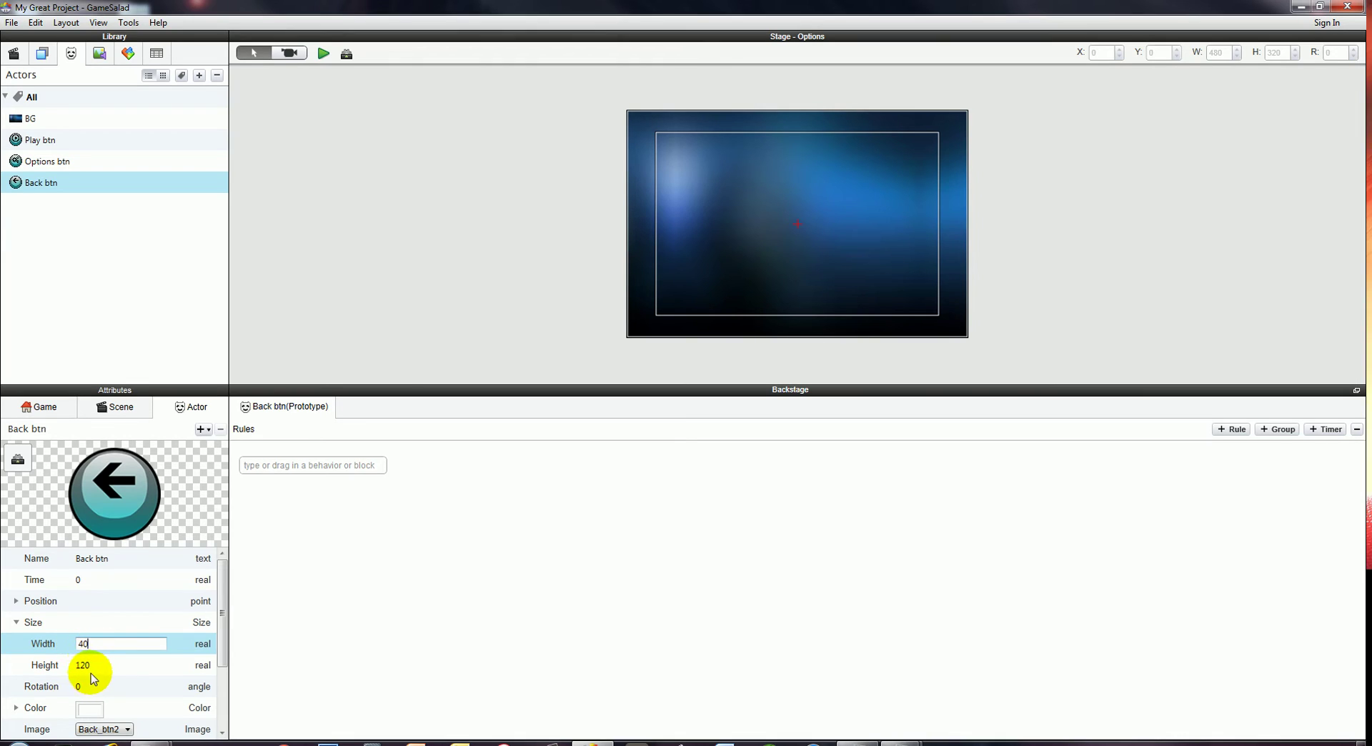
pyautogui.doubleClick(81, 665)
pyautogui.write('40')
pyautogui.press('Return')
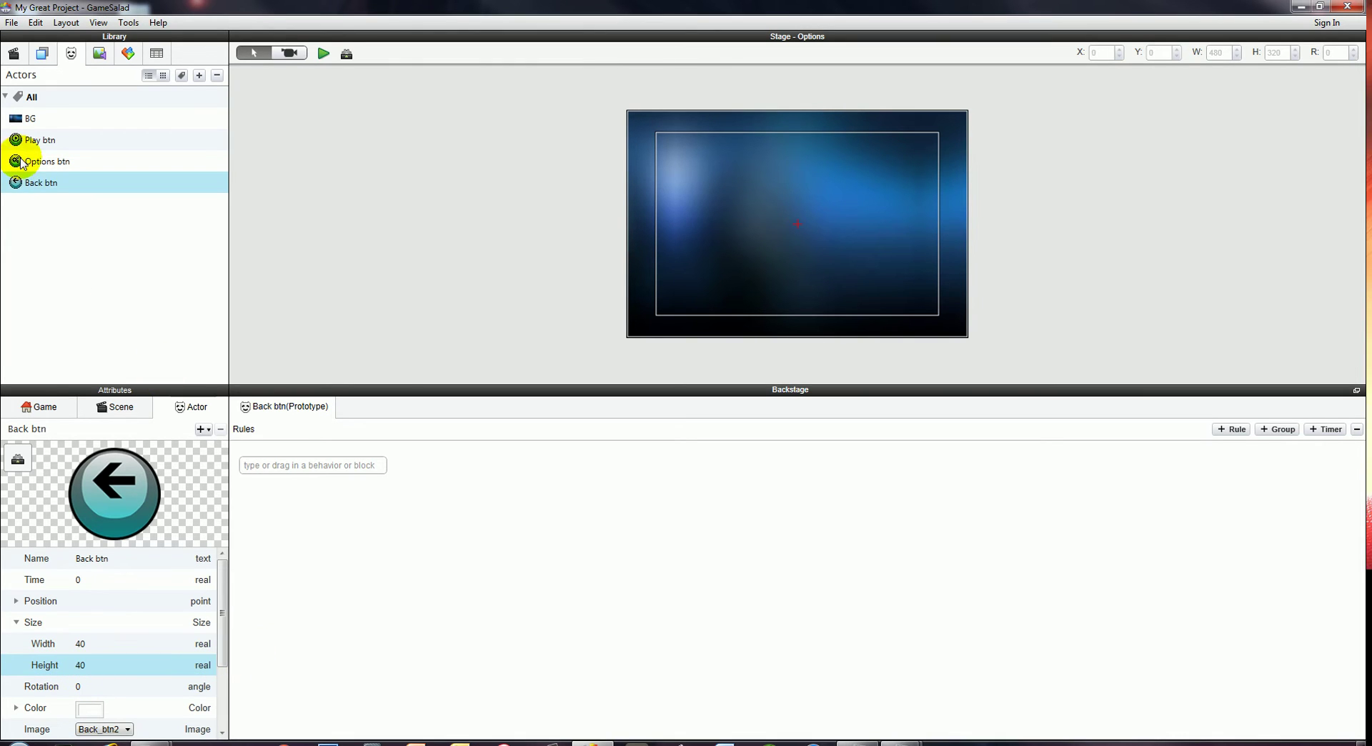
pyautogui.moveTo(28, 189); pyautogui.dragTo(665, 314)
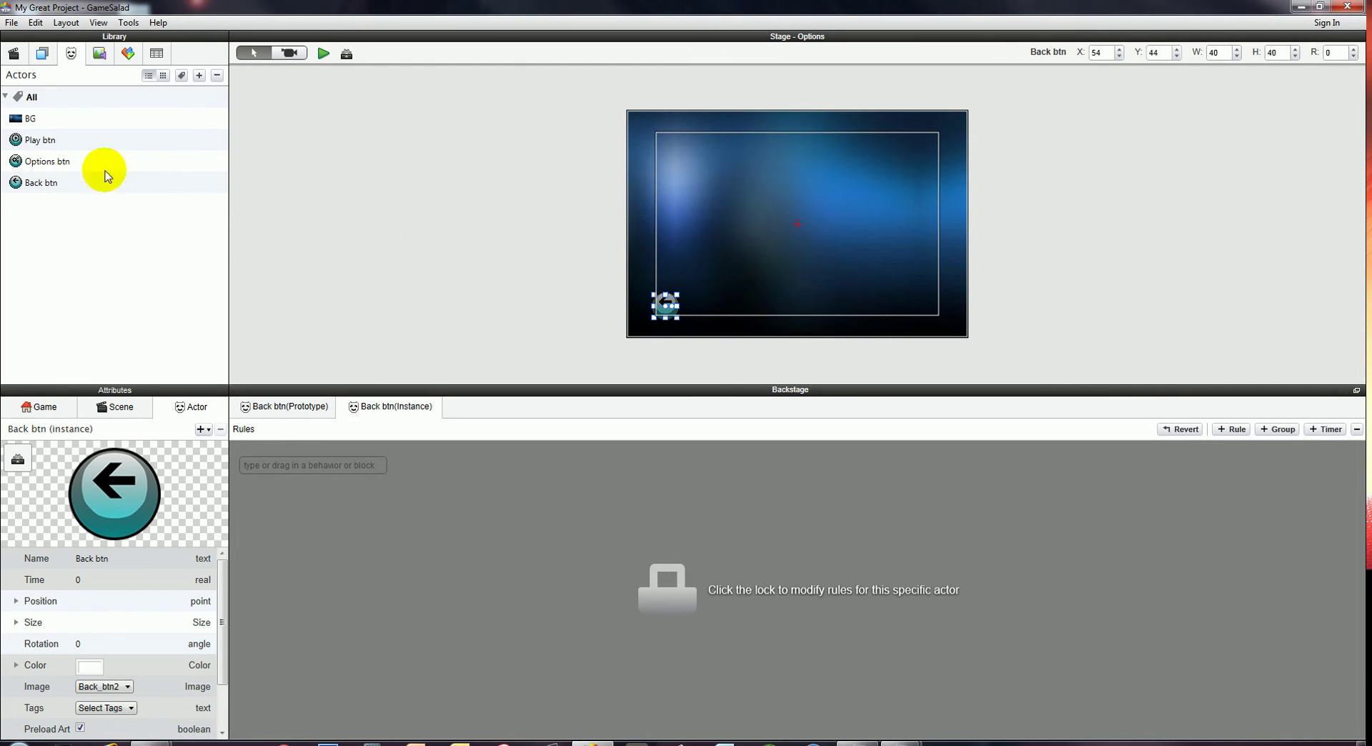
# Add a rule to the Back btn actor's prototype.
pyautogui.click(40, 183)
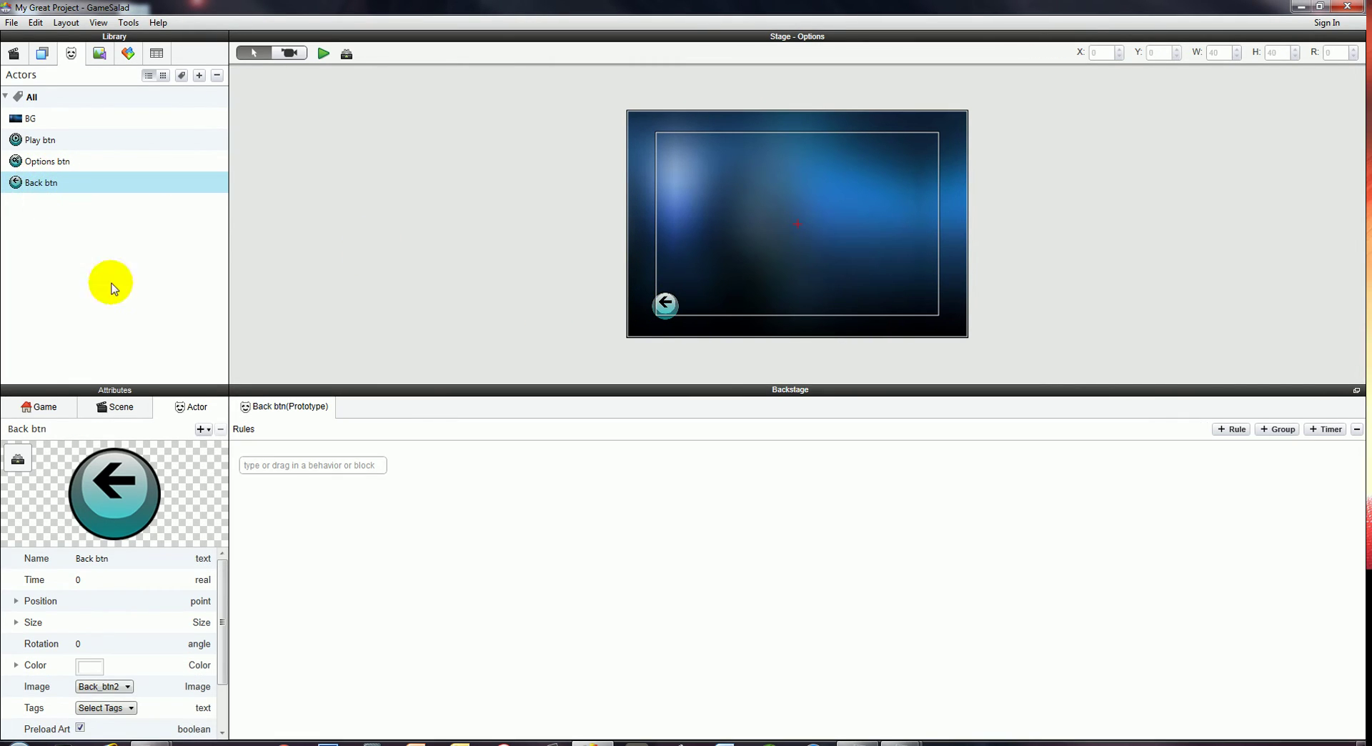
pyautogui.click(330, 466)
pyautogui.write('rule')
pyautogui.press('Return')
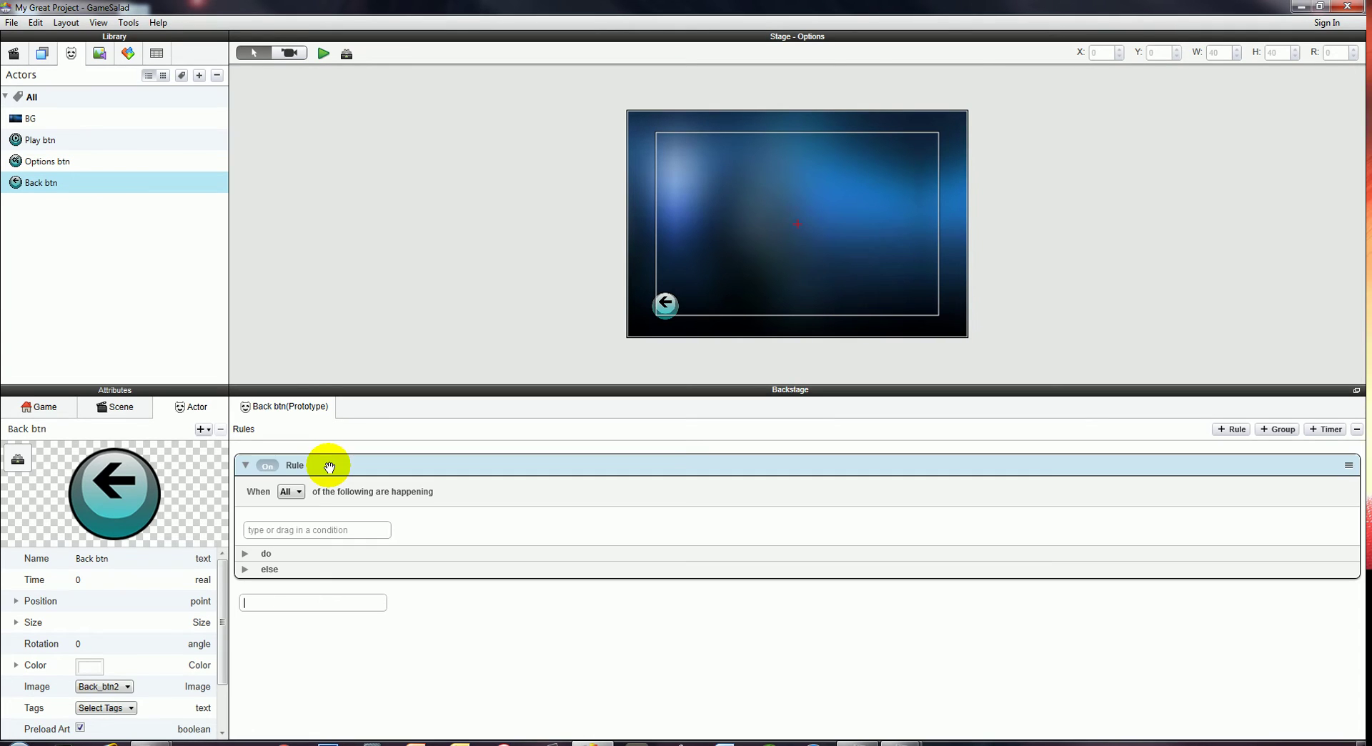
# Give the Back btn rule two conditions: mouse button is down and mouse position is over actor.
pyautogui.click(297, 531)
pyautogui.write('mouse Button')
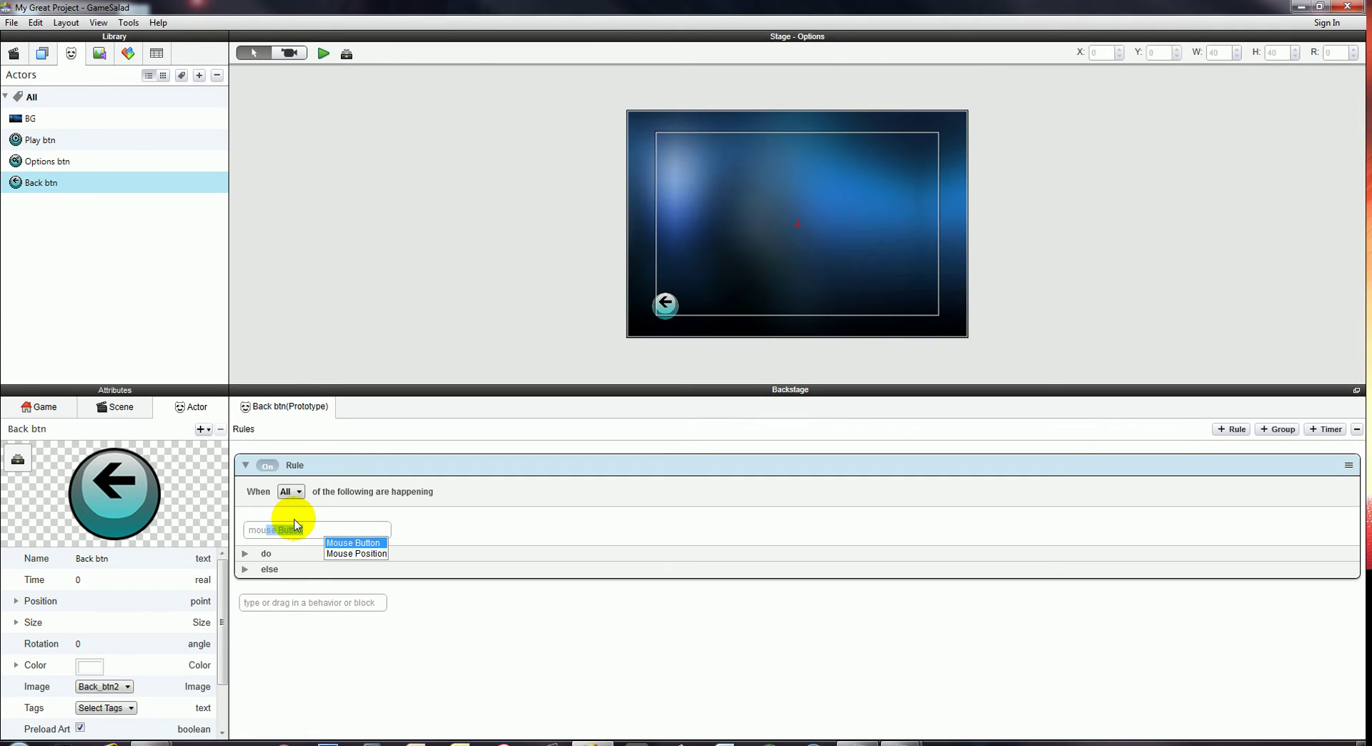
pyautogui.press('Return')
pyautogui.write('mouse Button')
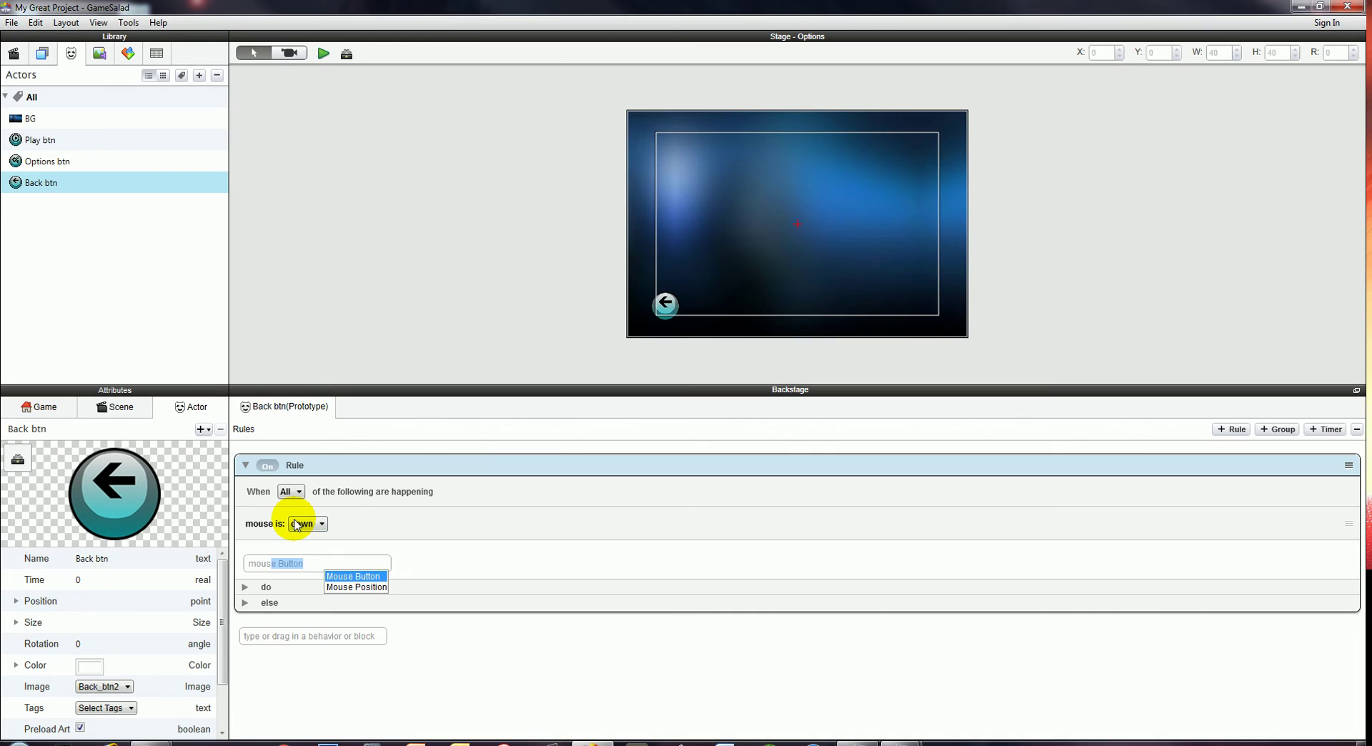
pyautogui.press('Down')
pyautogui.press('Return')
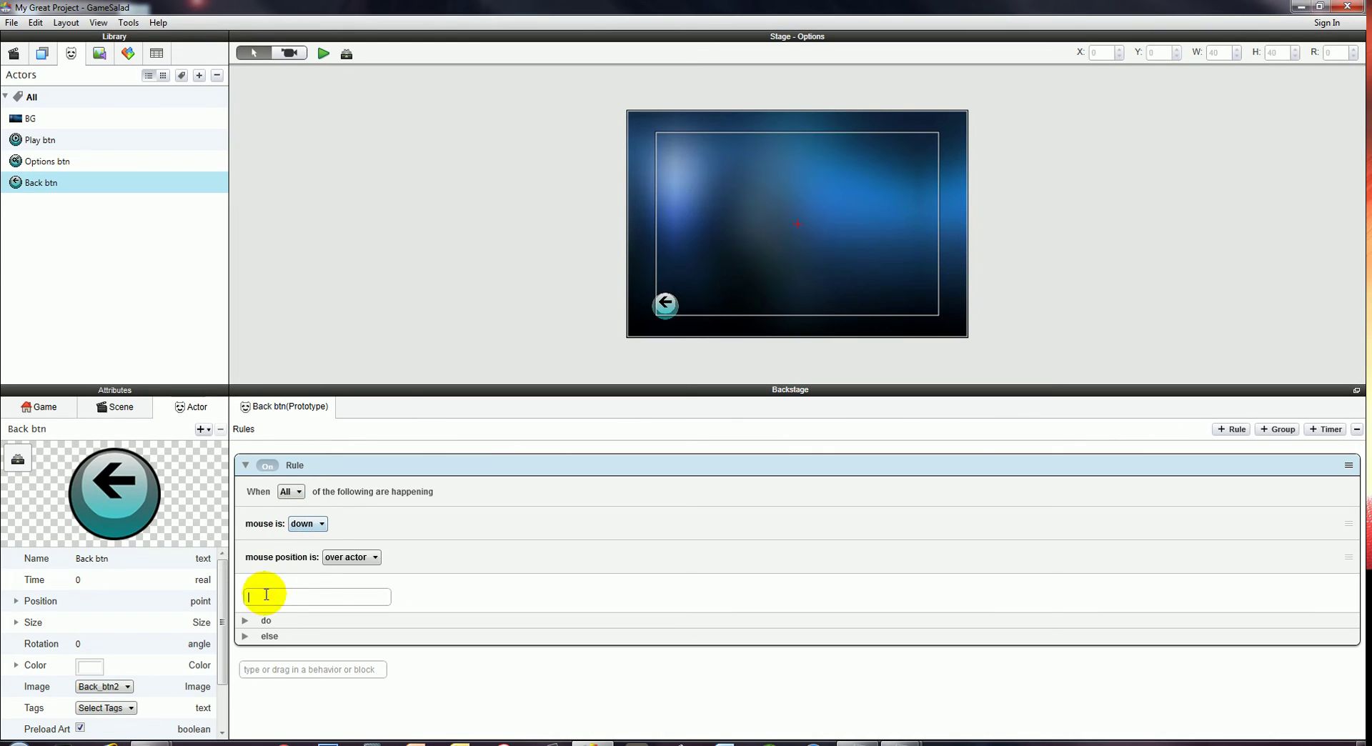
# Add a Change Scene behavior to the Back btn rule's do section and make it go to Main menu.
pyautogui.click(245, 620)
pyautogui.click(273, 654)
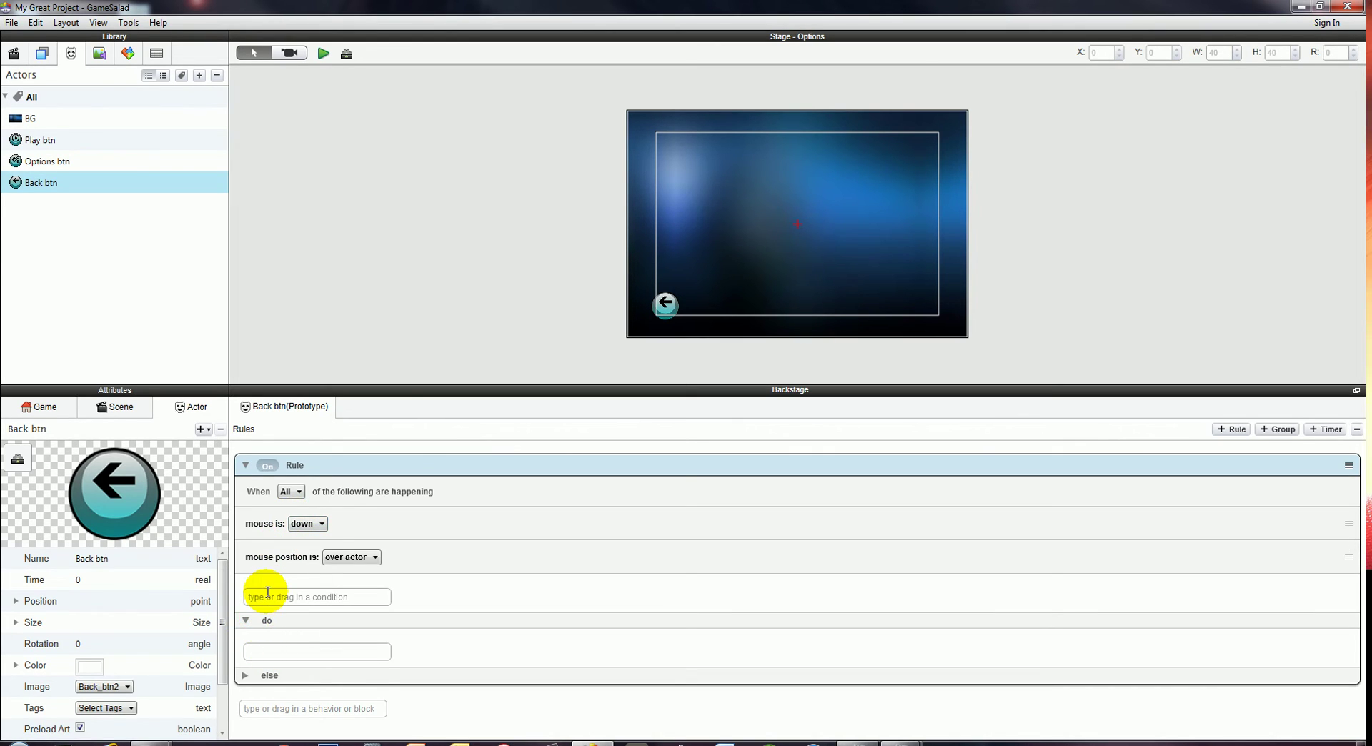
pyautogui.write('chan')
pyautogui.press('Down')
pyautogui.press('Down')
pyautogui.press('Return')
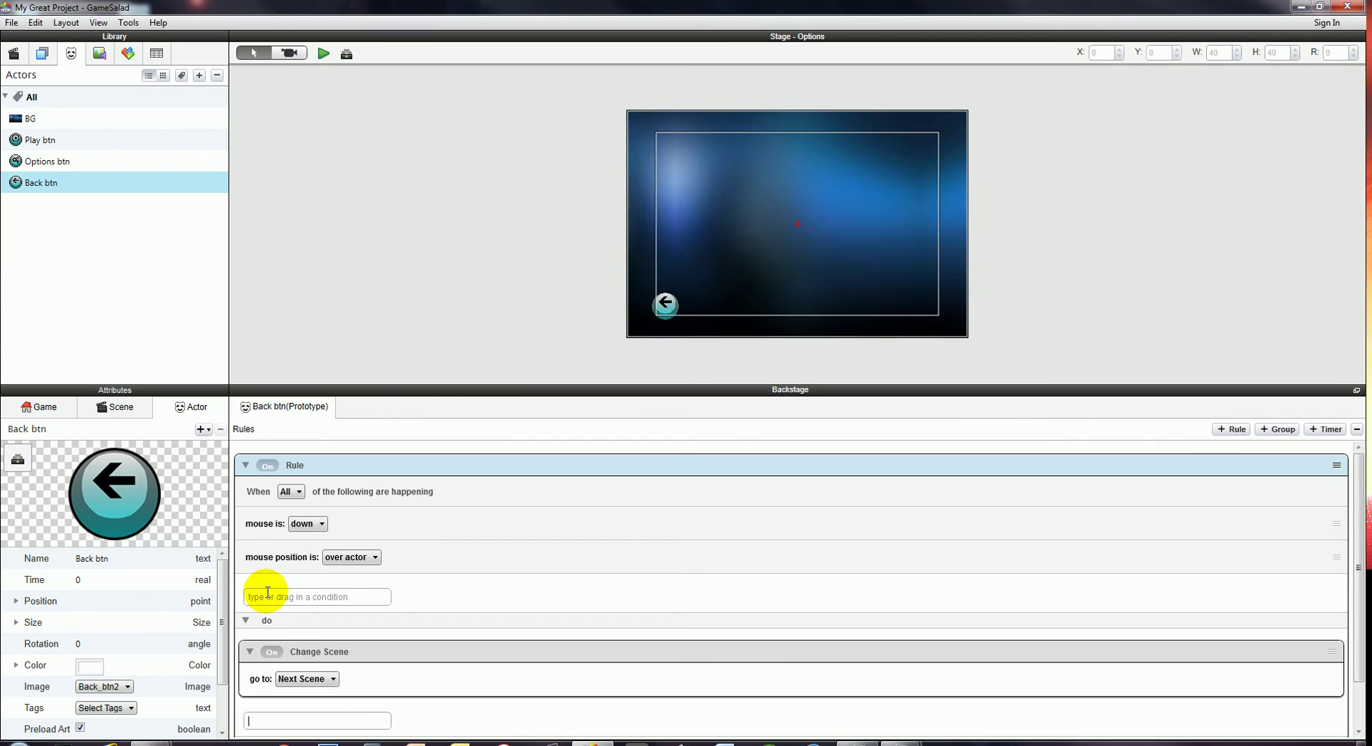
pyautogui.click(314, 680)
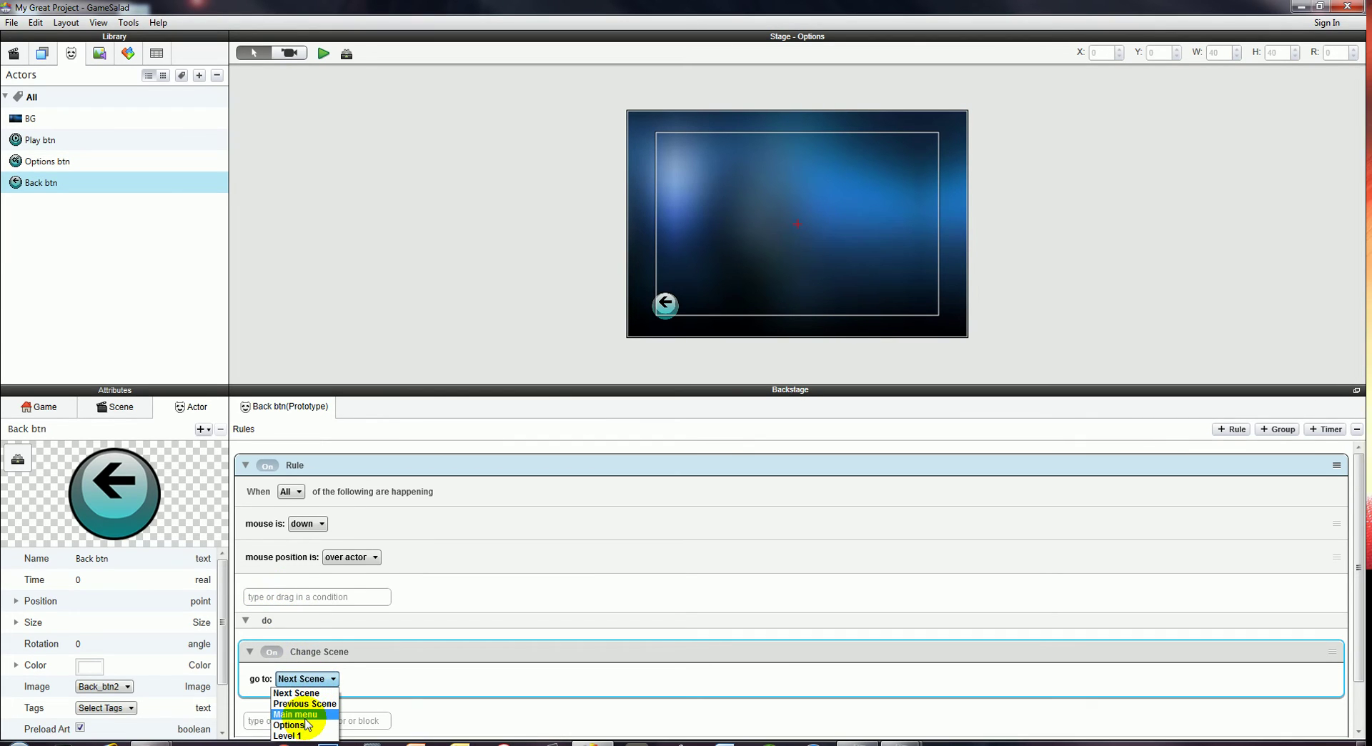
pyautogui.click(315, 706)
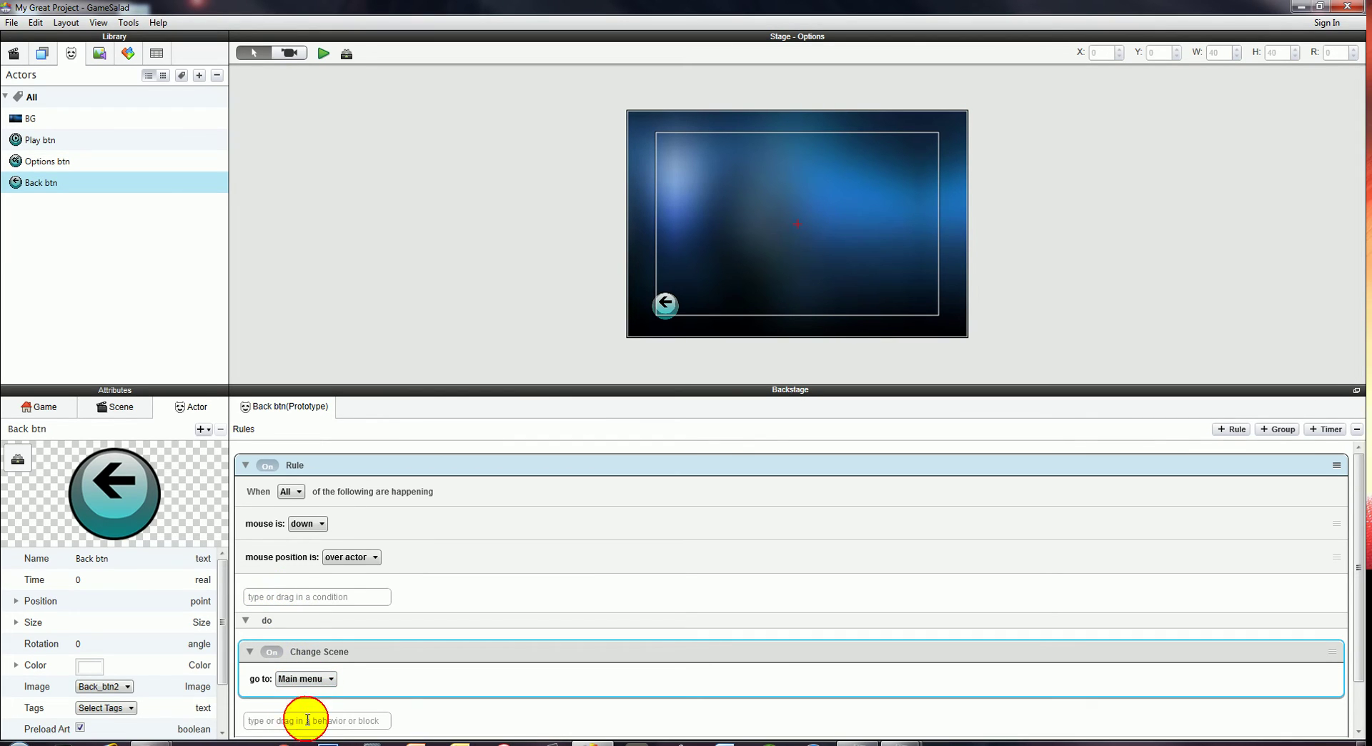
# Preview the game, switch repeatedly between the main menu and Options scene with the Options and Back buttons, and return to the editor.
pyautogui.click(323, 53)
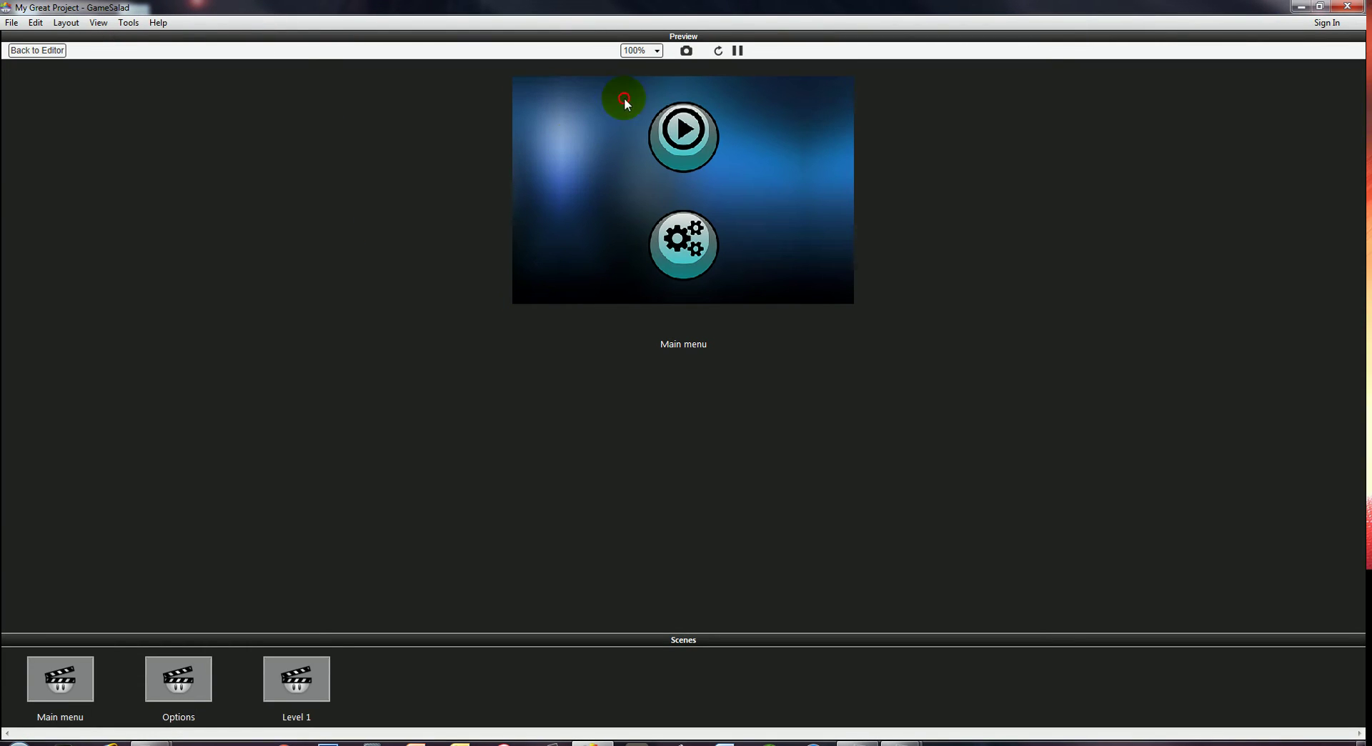
pyautogui.click(758, 273)
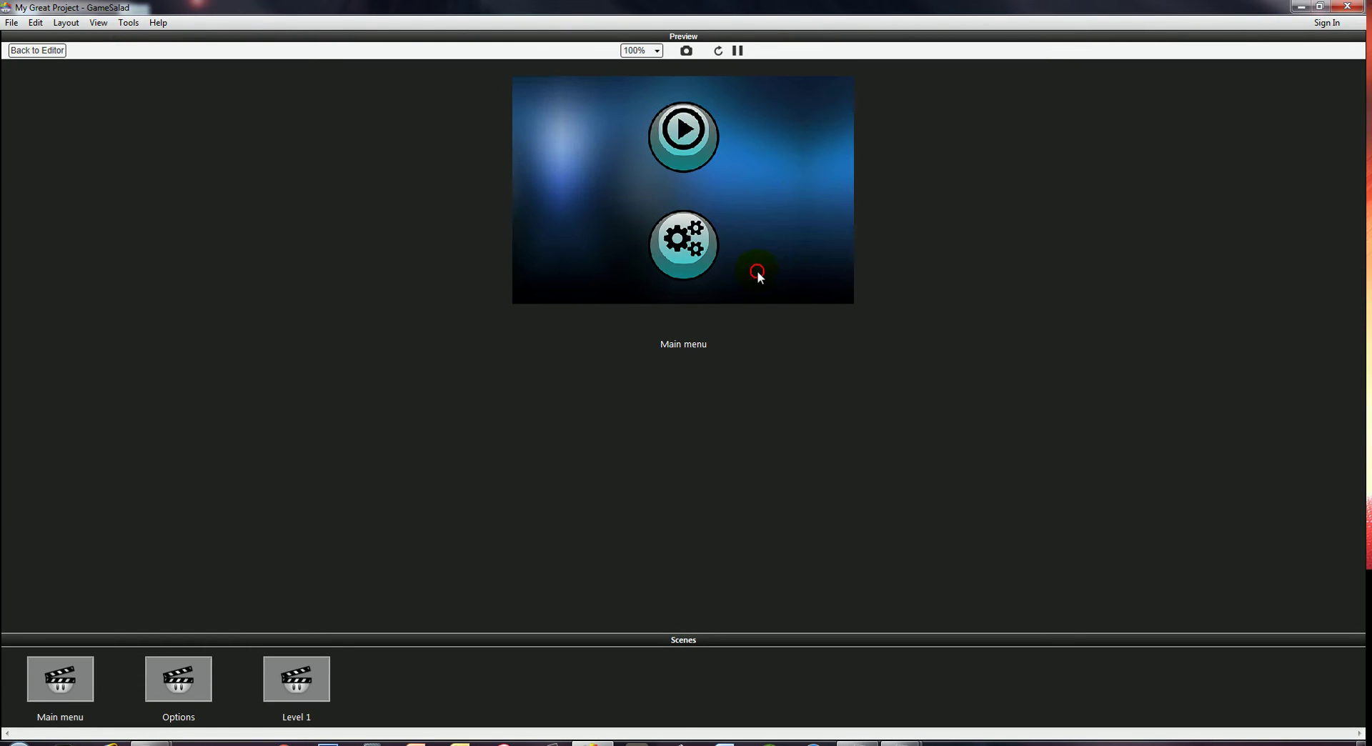
pyautogui.click(683, 253)
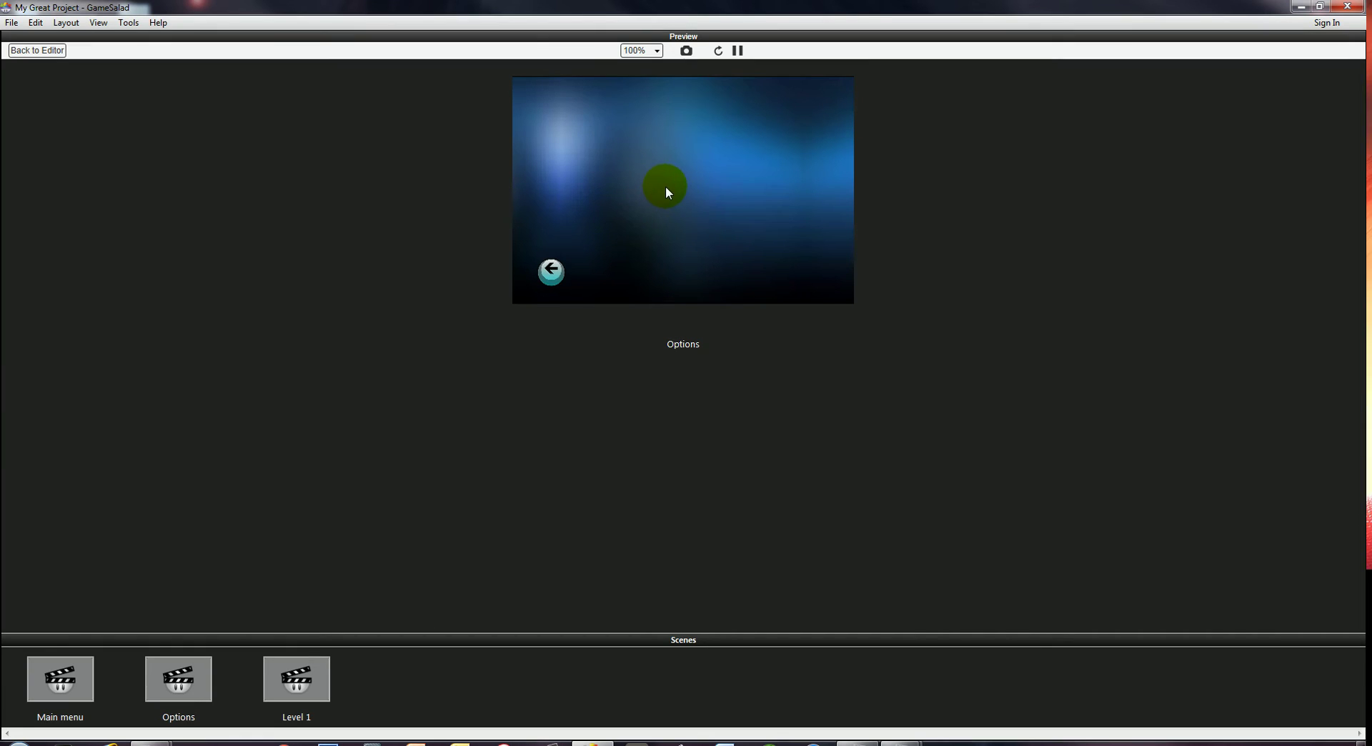
pyautogui.click(551, 270)
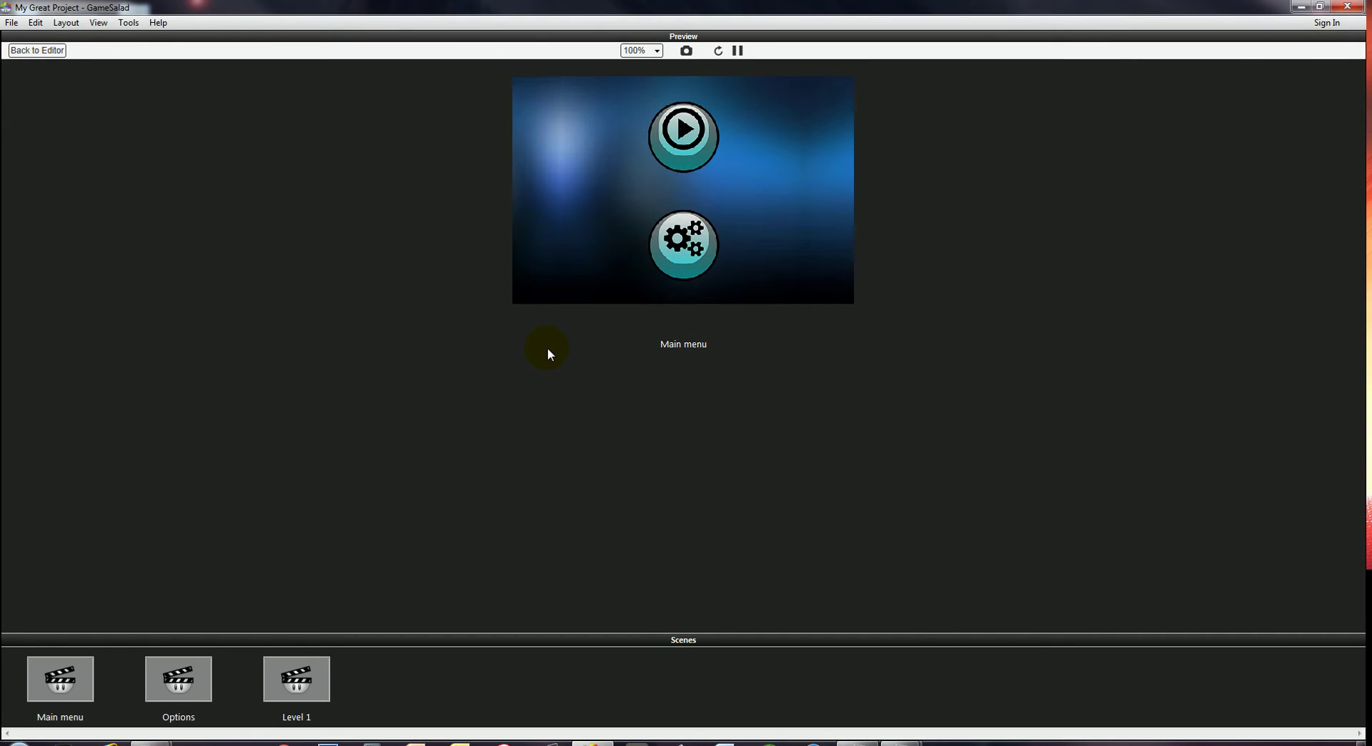
pyautogui.click(714, 246)
pyautogui.click(559, 278)
pyautogui.click(661, 263)
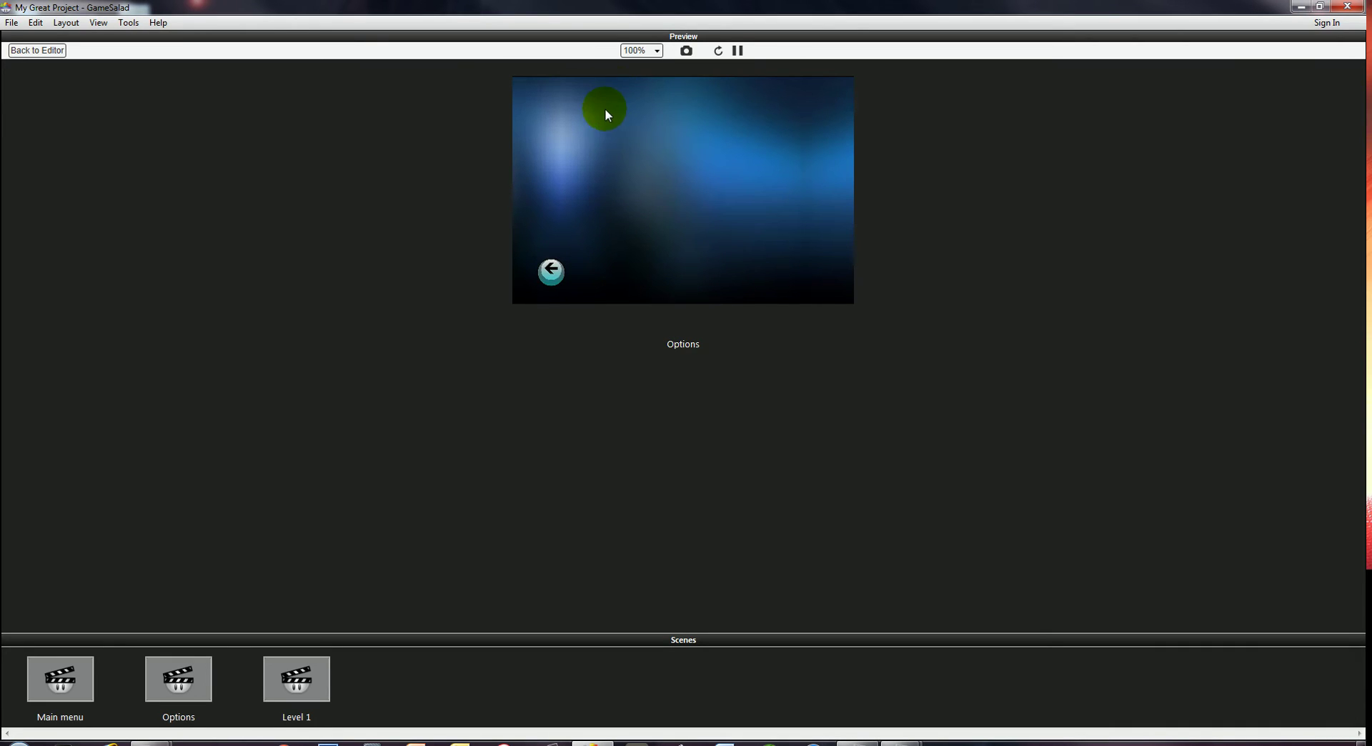
pyautogui.click(551, 272)
pyautogui.click(652, 270)
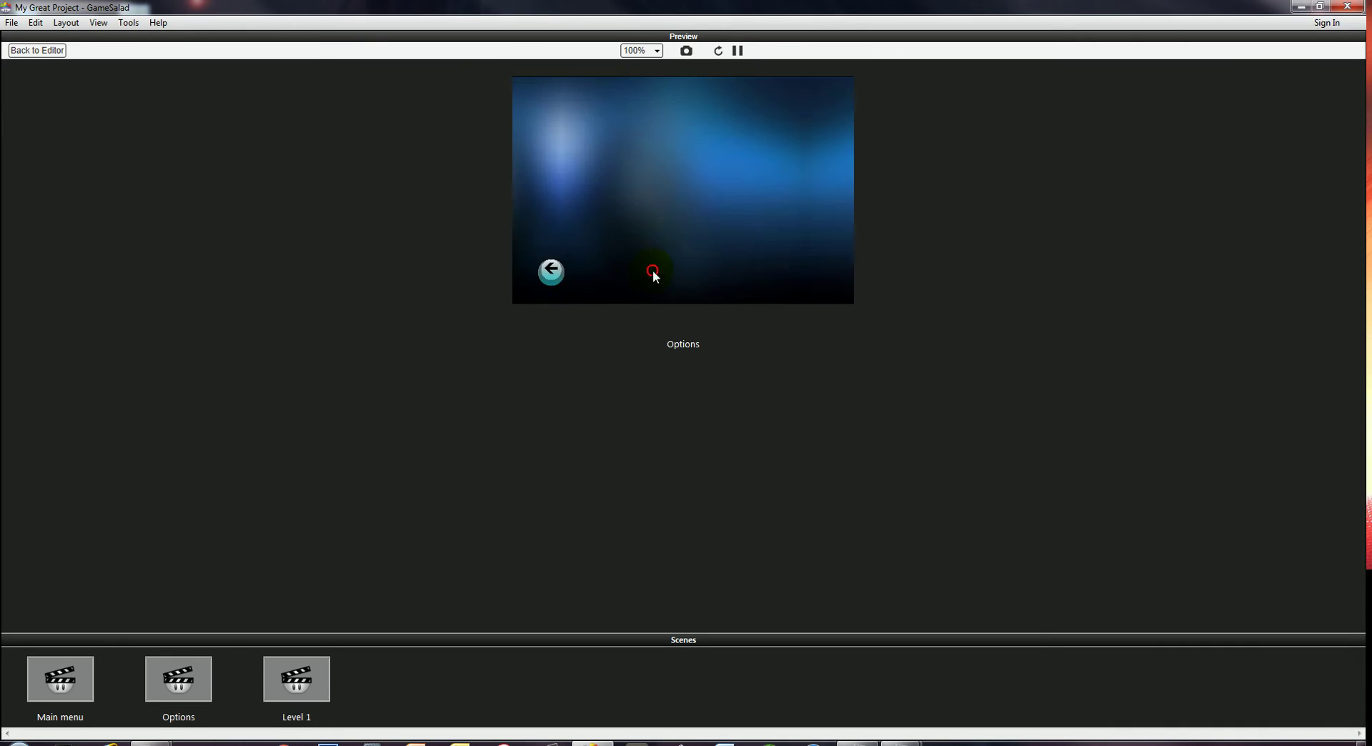
pyautogui.click(561, 270)
pyautogui.click(36, 52)
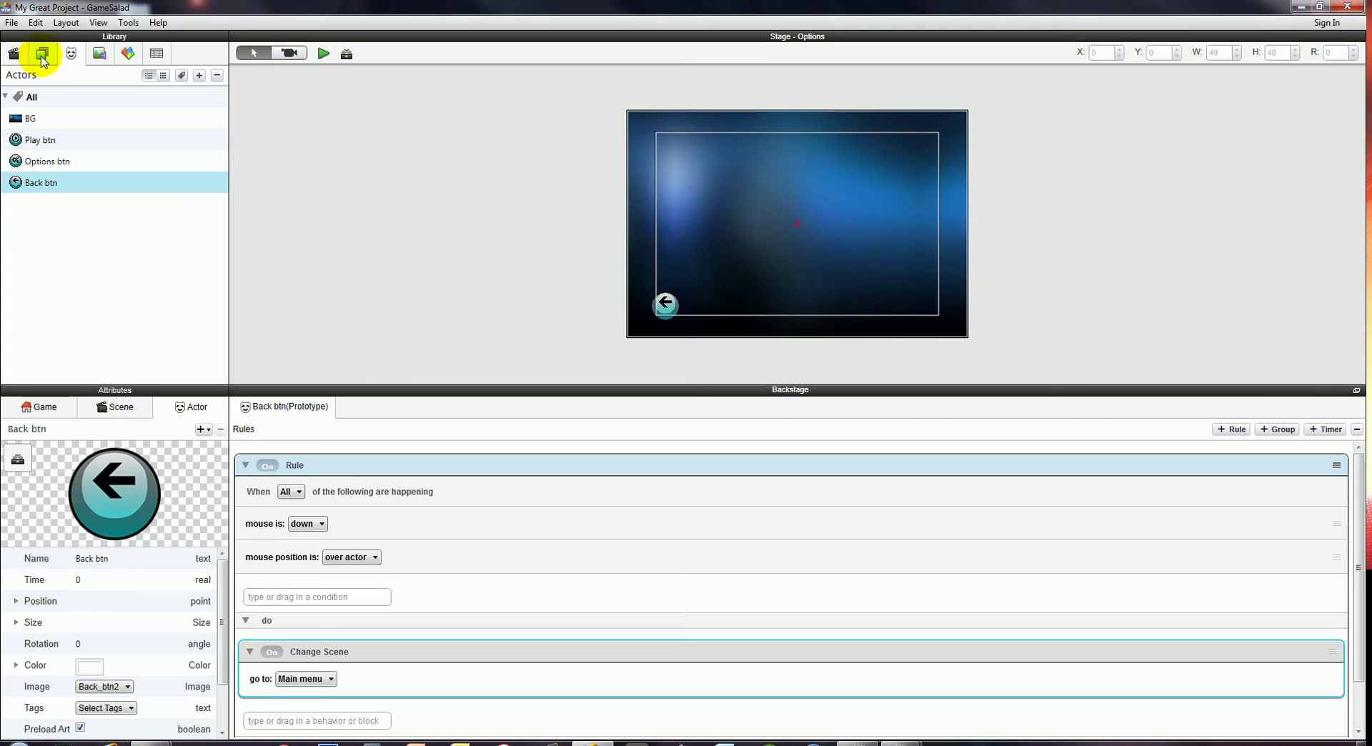
# Check the BG instance's position and size in the Options scene, and preview the game again to test the Options and Back buttons.
pyautogui.click(742, 134)
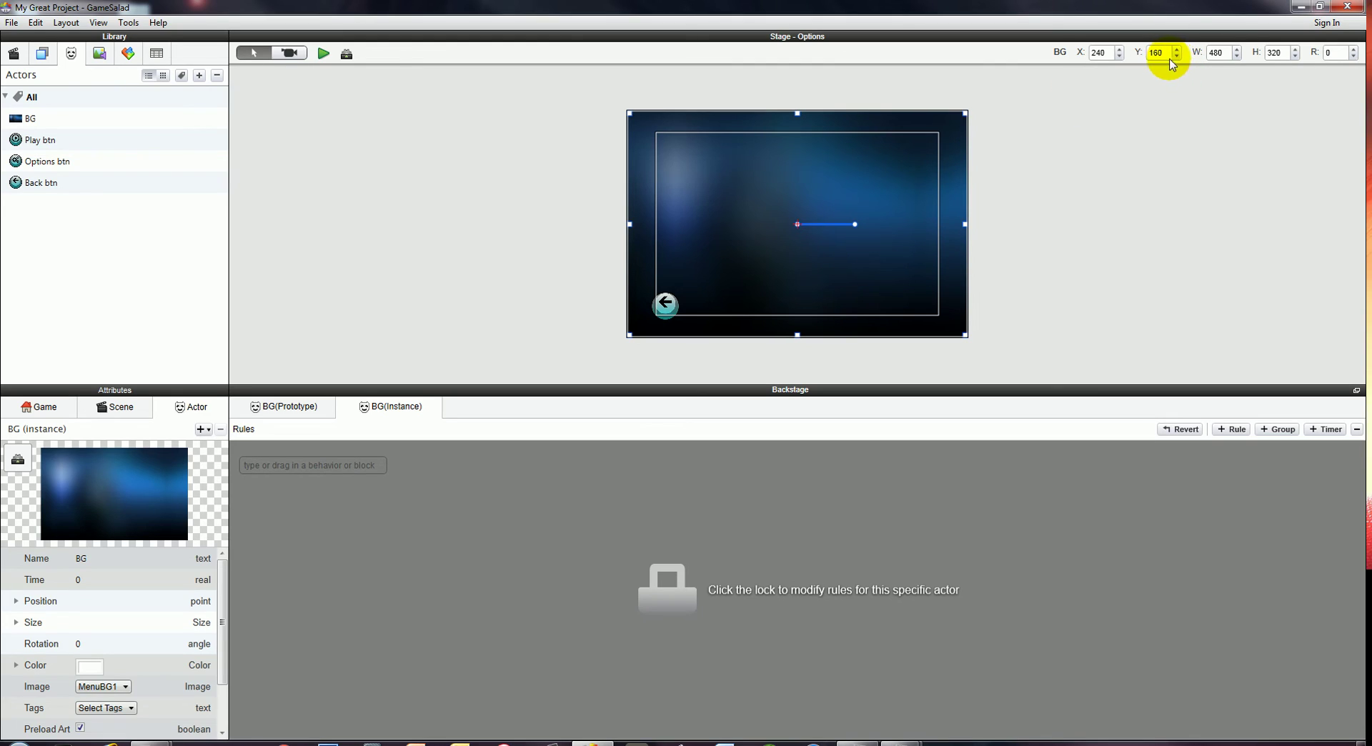
pyautogui.click(813, 197)
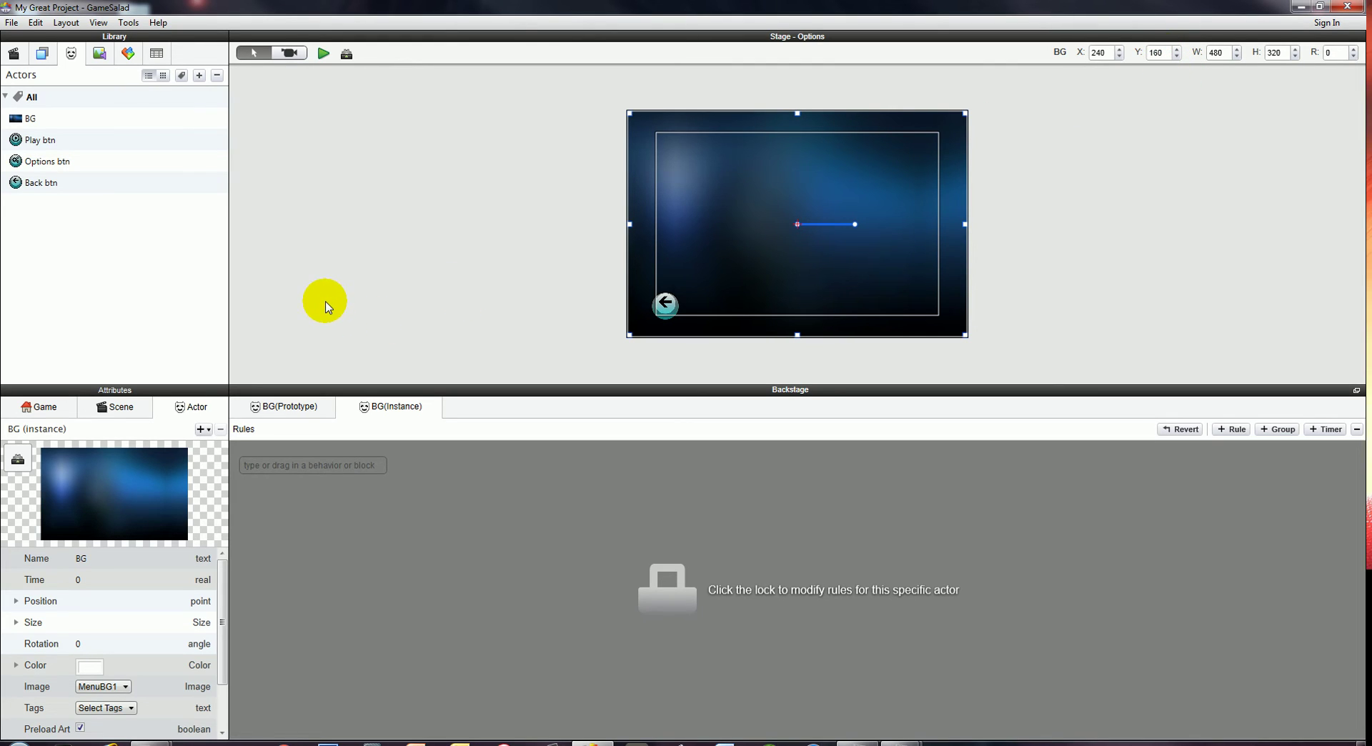
pyautogui.click(323, 53)
pyautogui.click(713, 255)
pyautogui.click(551, 271)
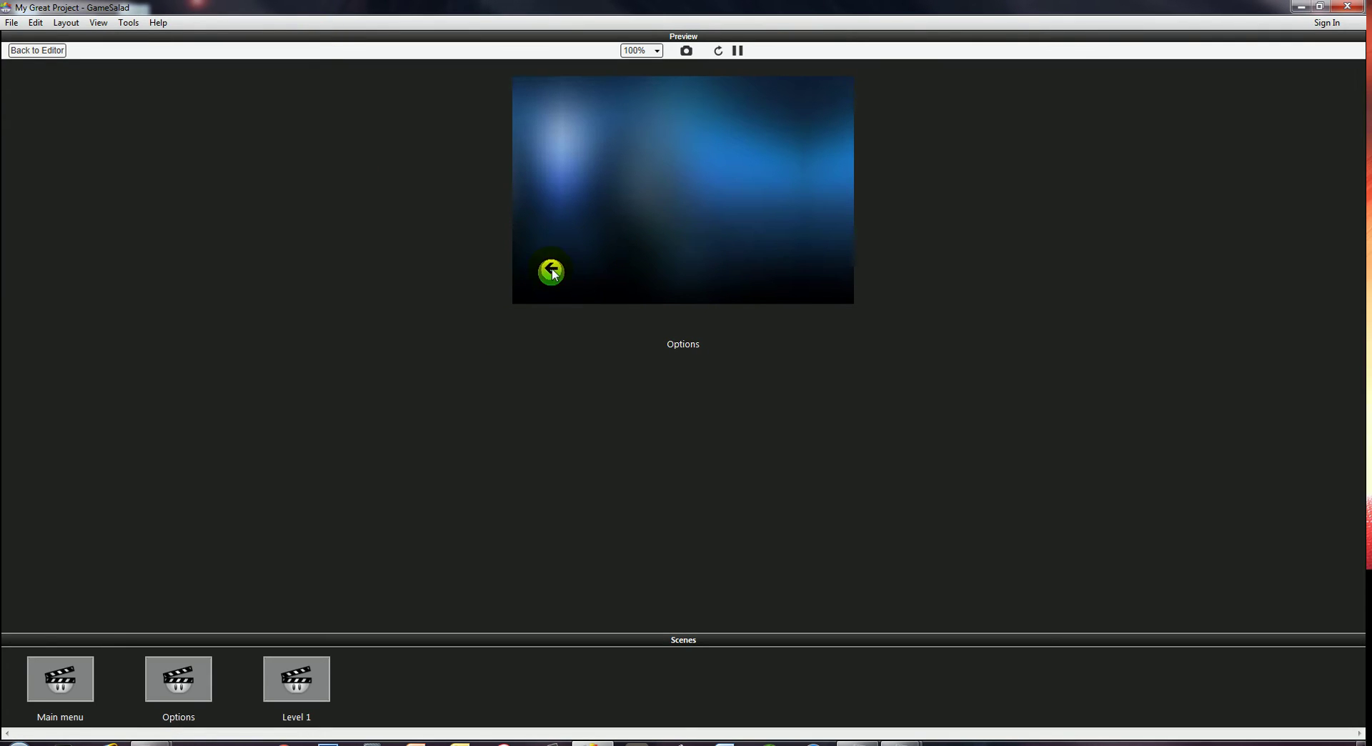
# Switch between the Options scene and the main menu once more in the preview, and return to the editor.
pyautogui.click(714, 227)
pyautogui.click(551, 273)
pyautogui.click(670, 272)
pyautogui.click(37, 50)
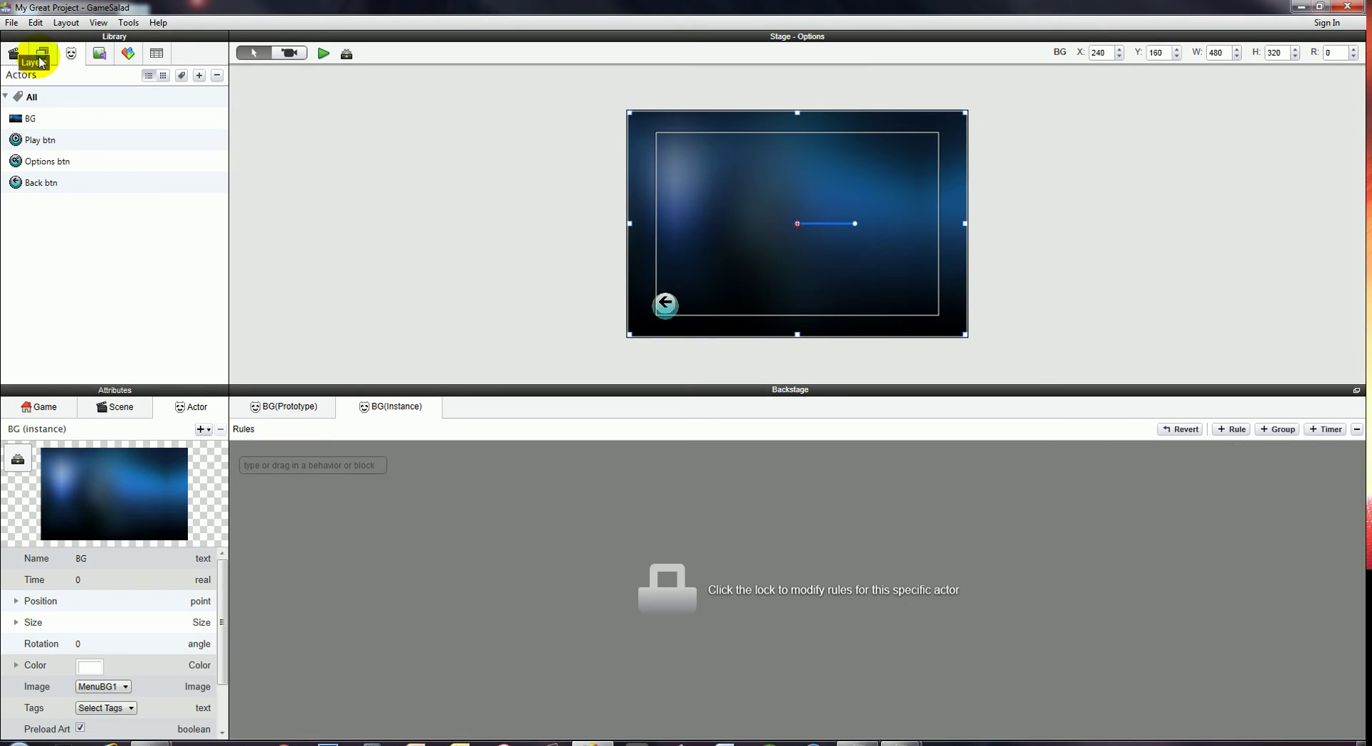
# Open the Play btn actor prototype and add a rule to it.
pyautogui.click(41, 139)
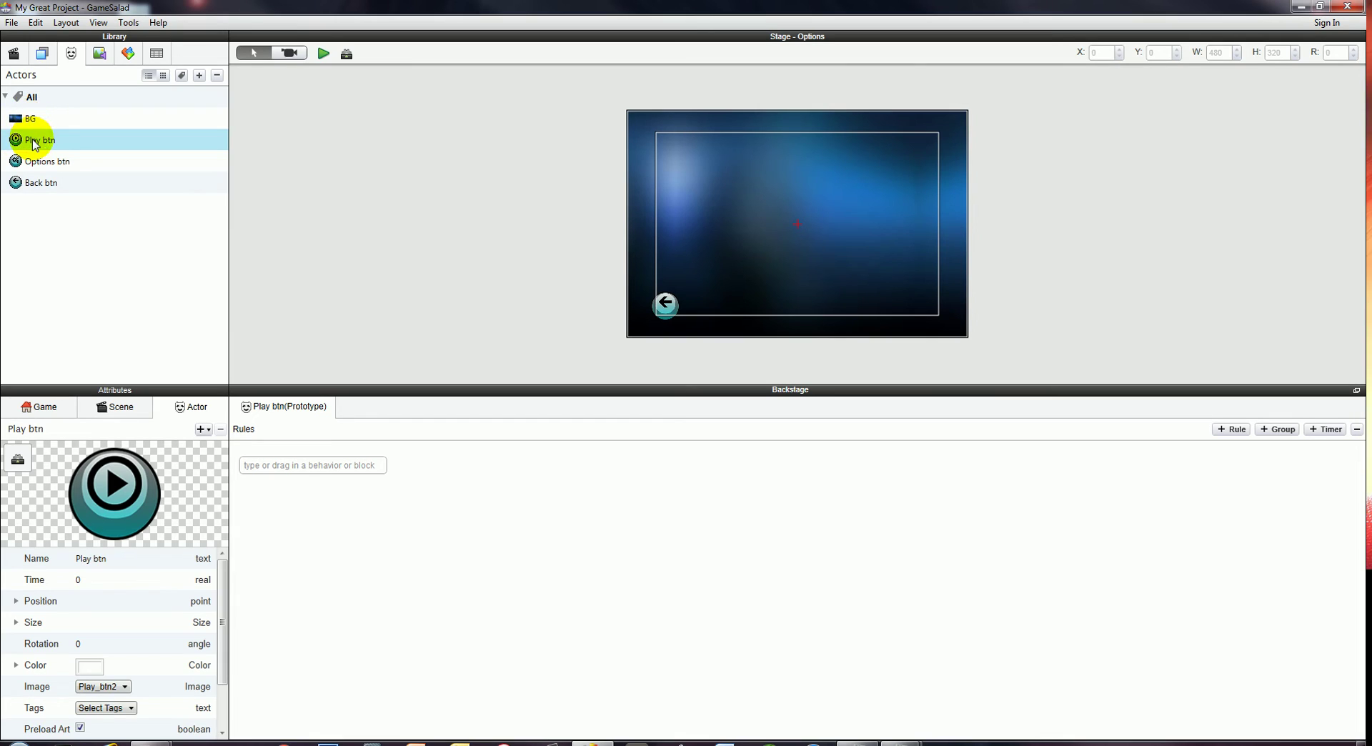
pyautogui.click(346, 465)
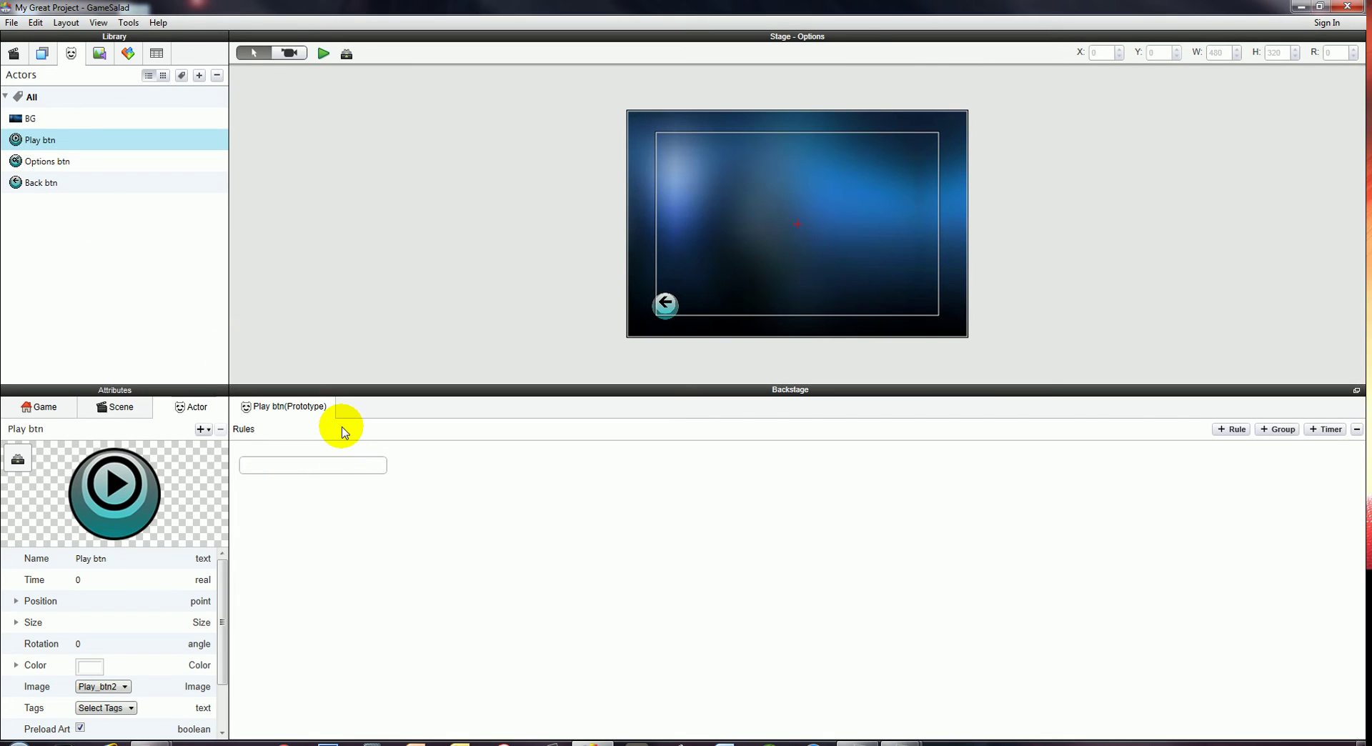
pyautogui.write('rule')
pyautogui.press('Return')
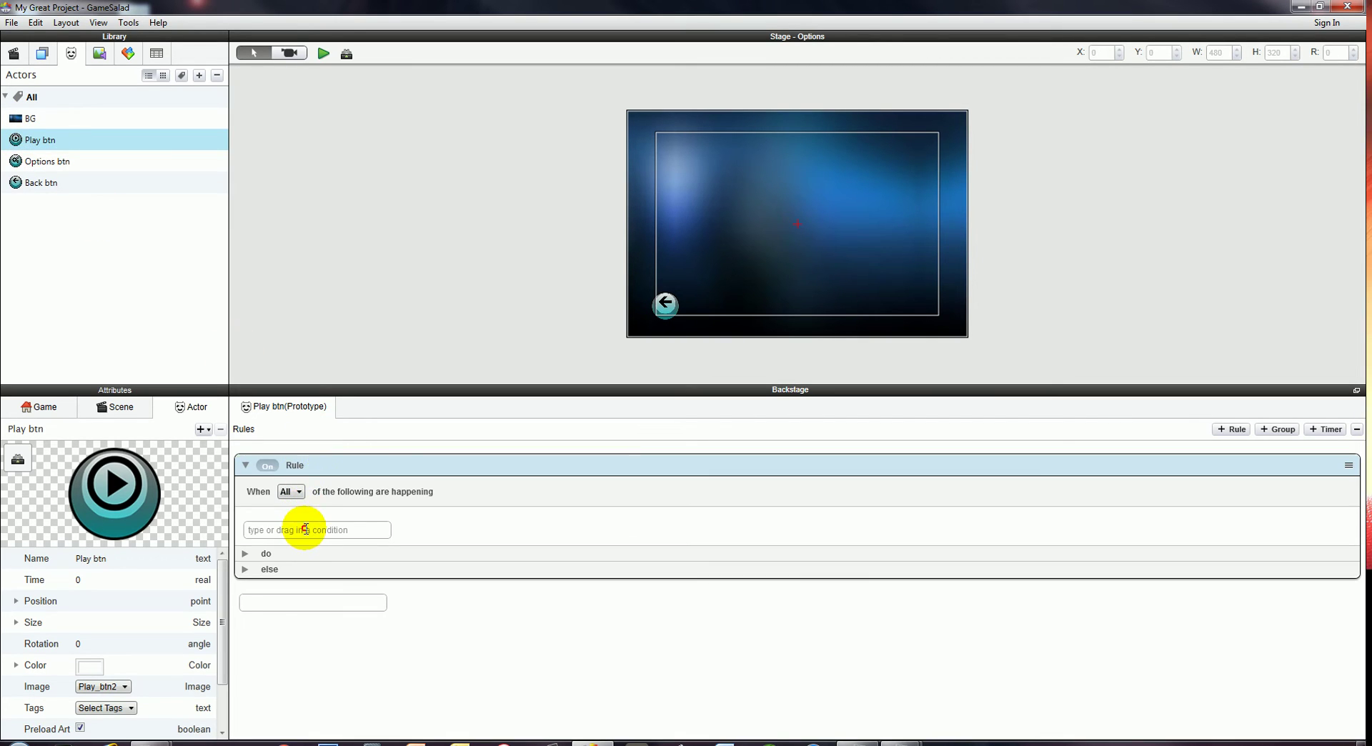
# Give the Play btn rule two conditions: mouse button is down and mouse position is over actor.
pyautogui.click(306, 529)
pyautogui.write('mouse Button')
pyautogui.press('Return')
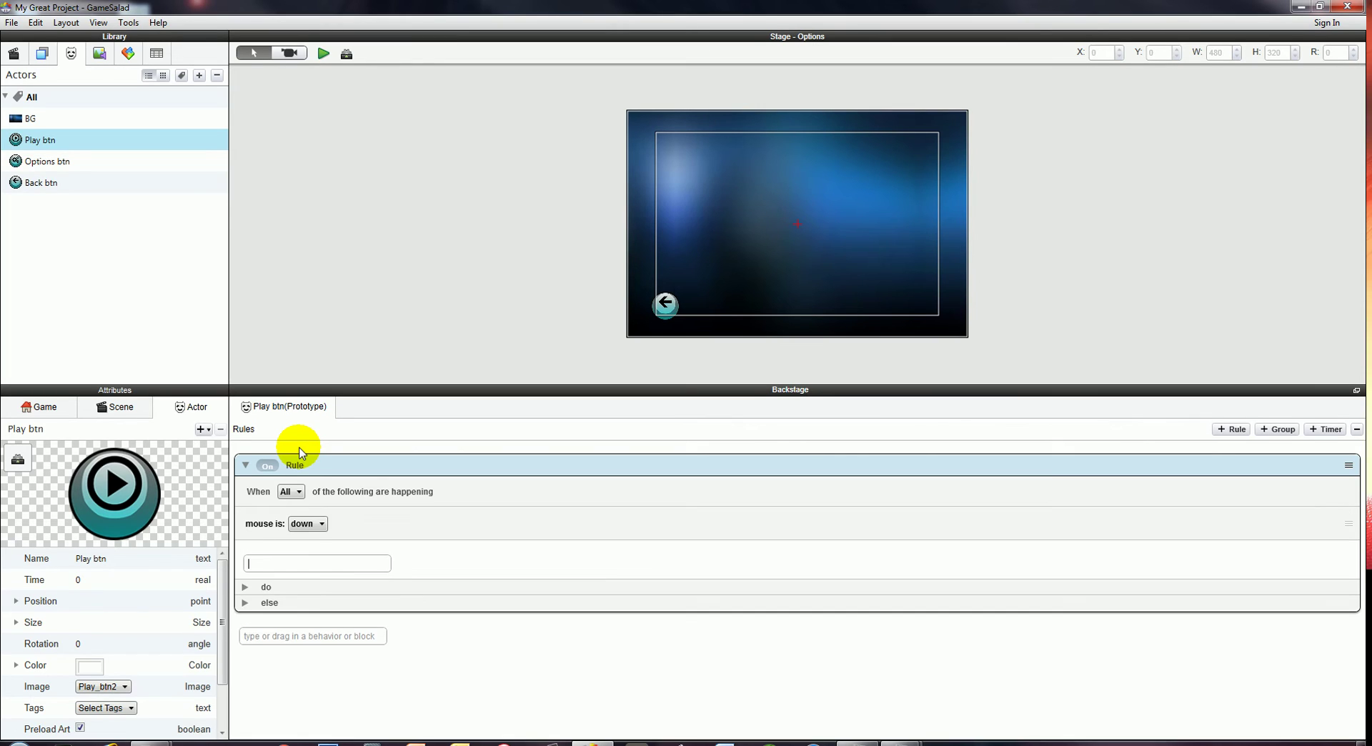
pyautogui.write('mous')
pyautogui.press('Down')
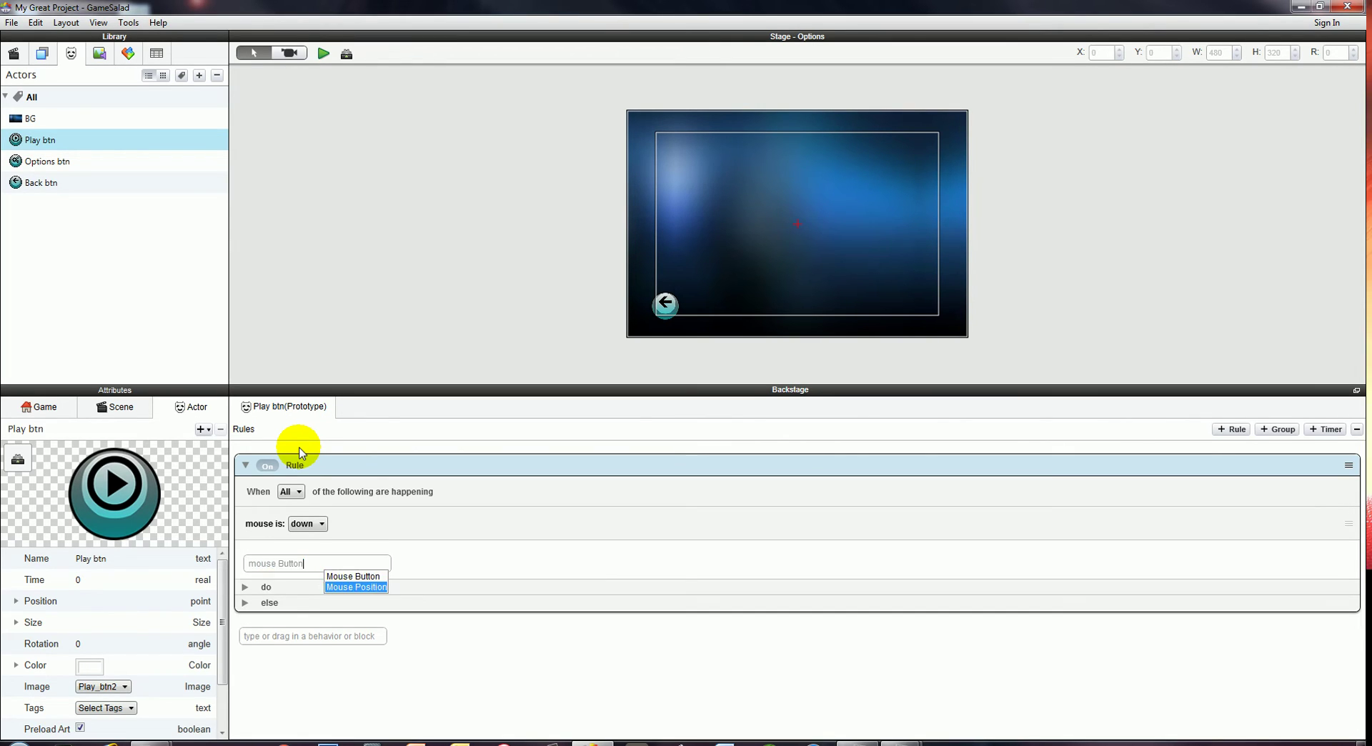
pyautogui.press('Return')
# Add a Change Scene behavior to the Play btn rule's do section and make it go to Level 1.
pyautogui.click(247, 623)
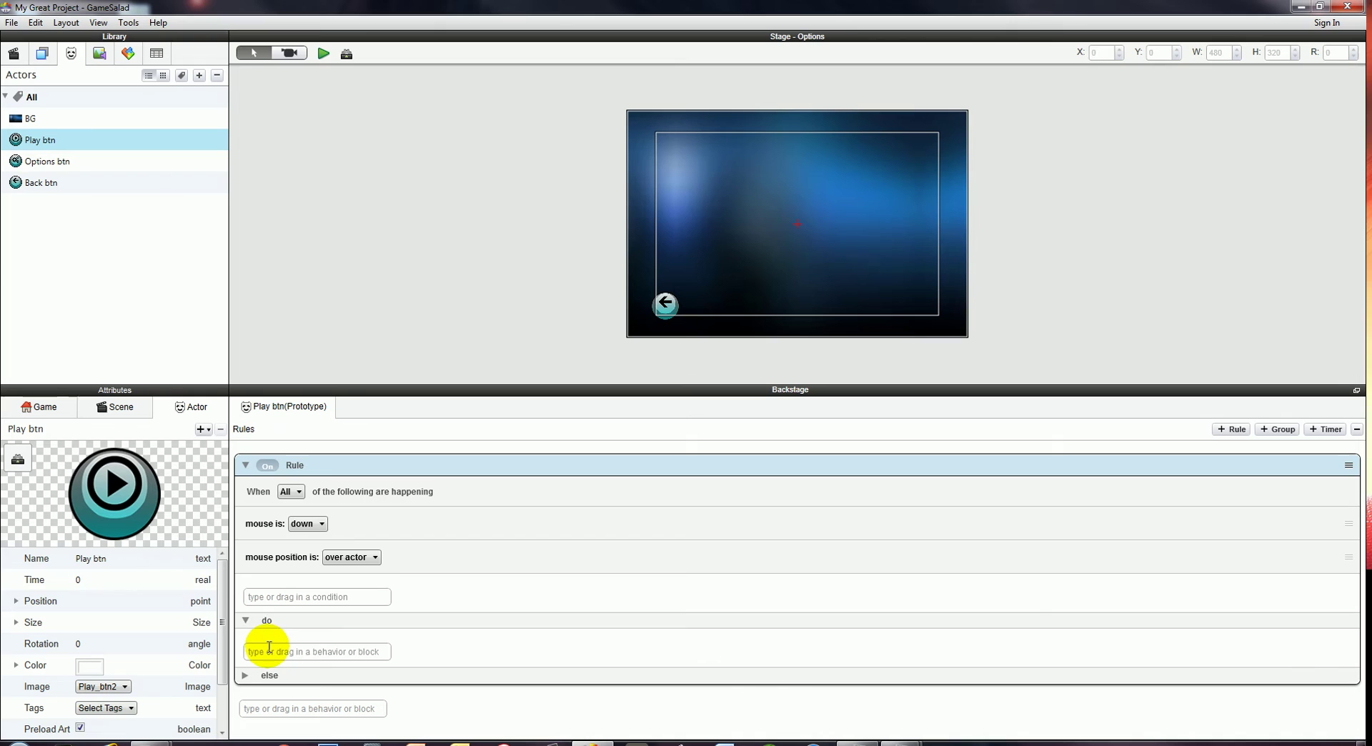
pyautogui.write('ch')
pyautogui.press('Down')
pyautogui.press('Down')
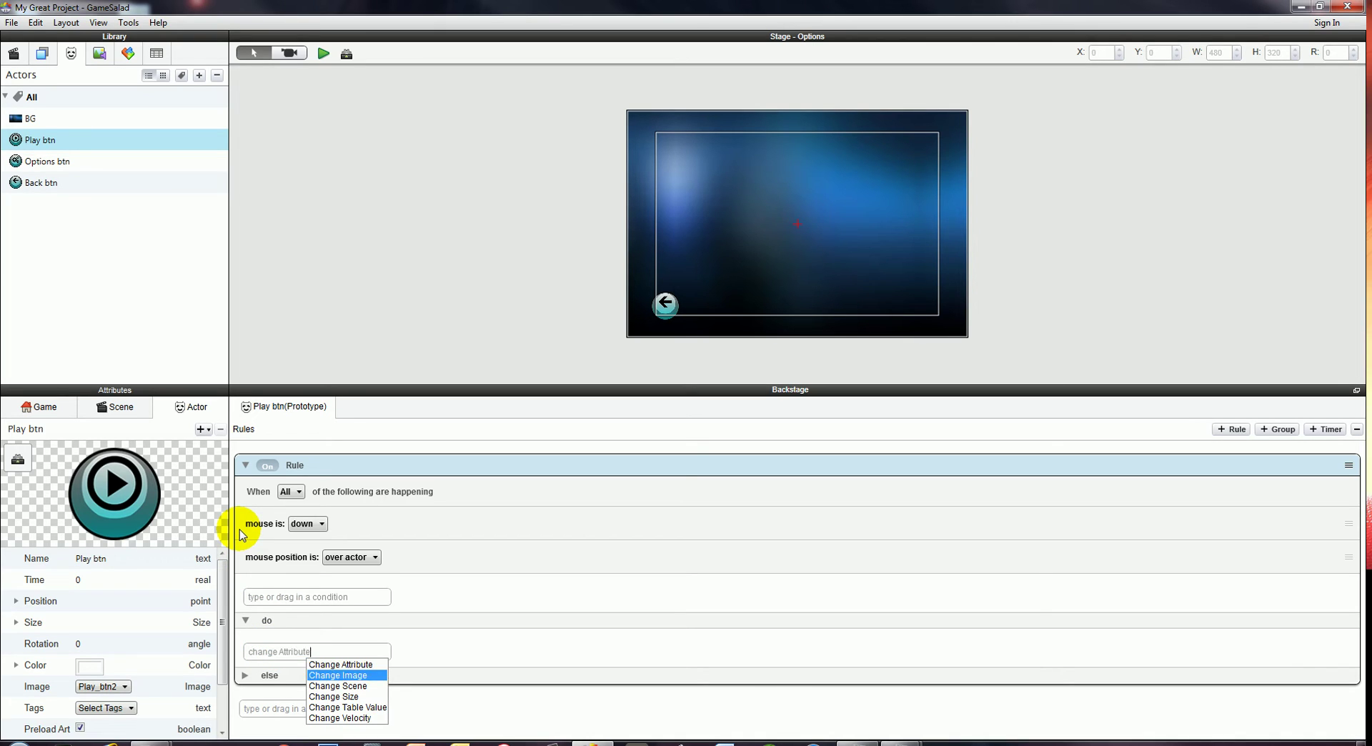
pyautogui.press('Return')
pyautogui.click(306, 679)
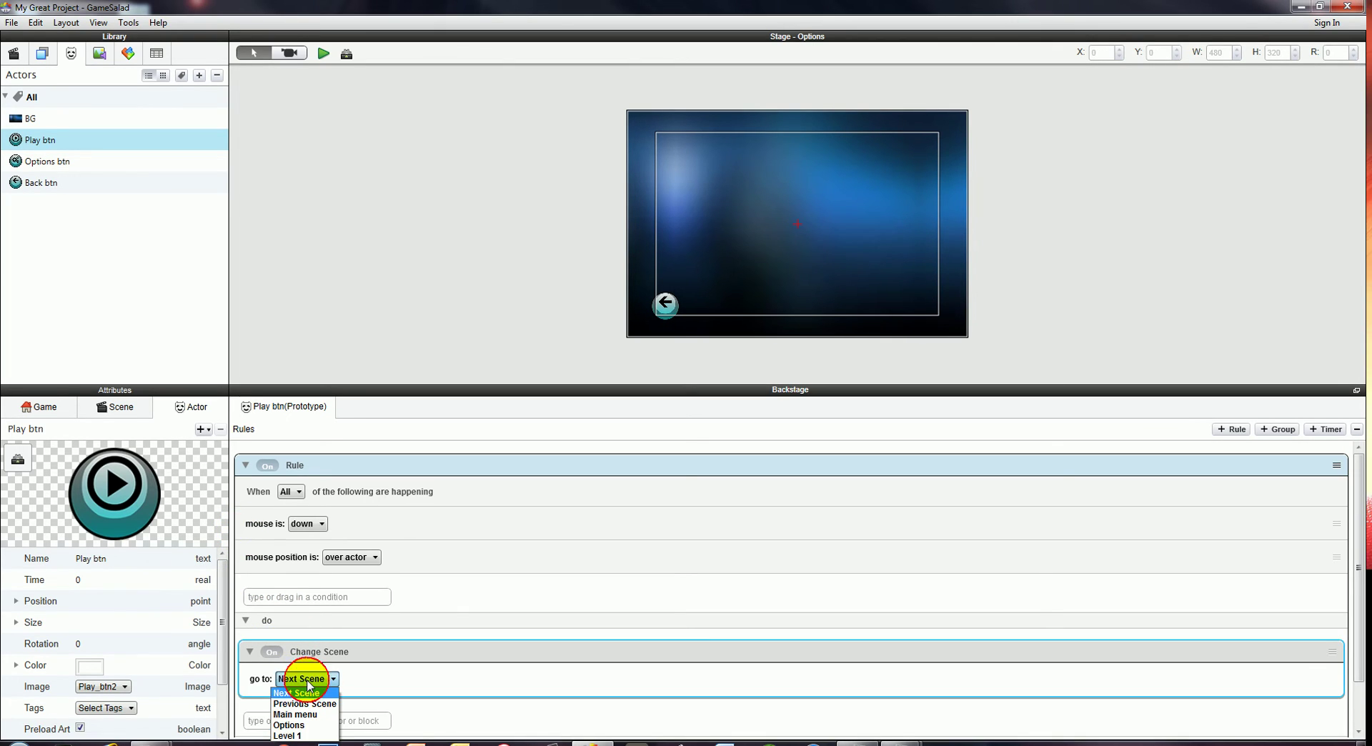
pyautogui.click(297, 723)
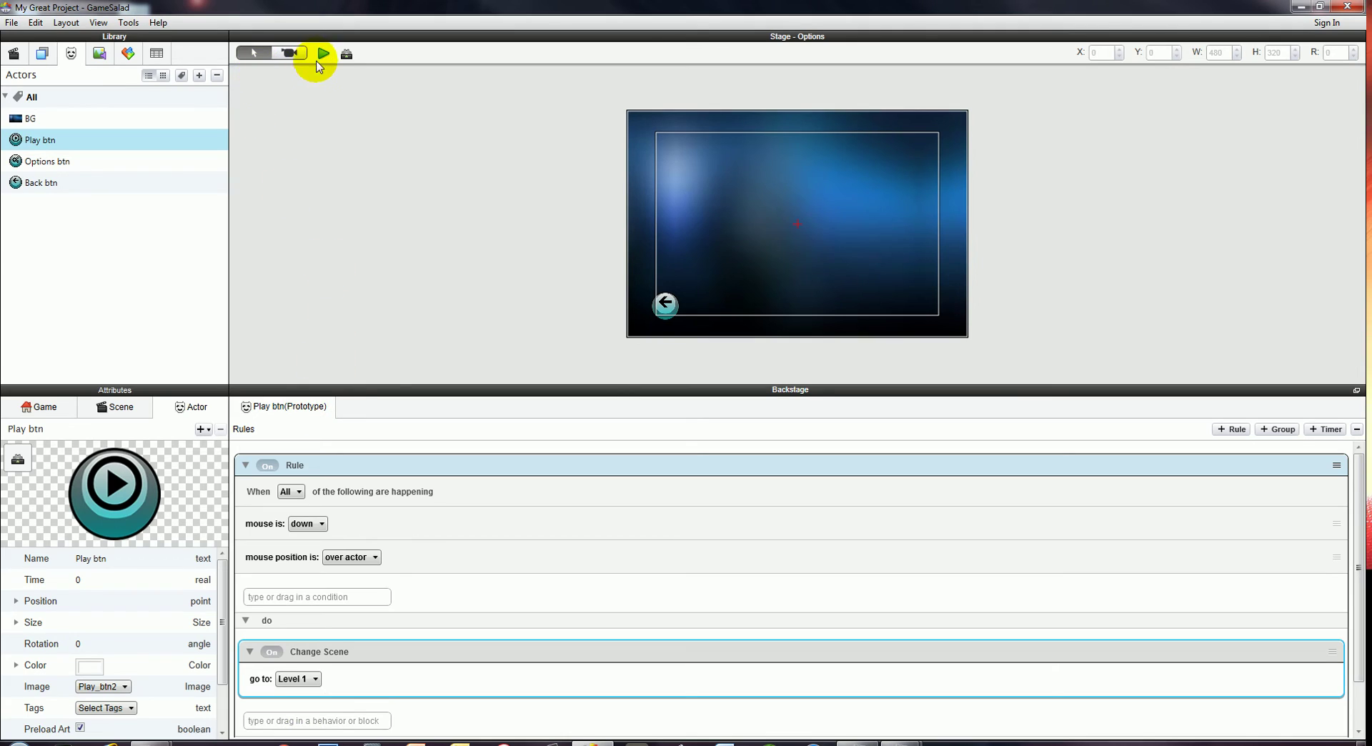
# Preview the game, go back from Options to the main menu, and test the Play button.
pyautogui.click(323, 53)
pyautogui.click(702, 266)
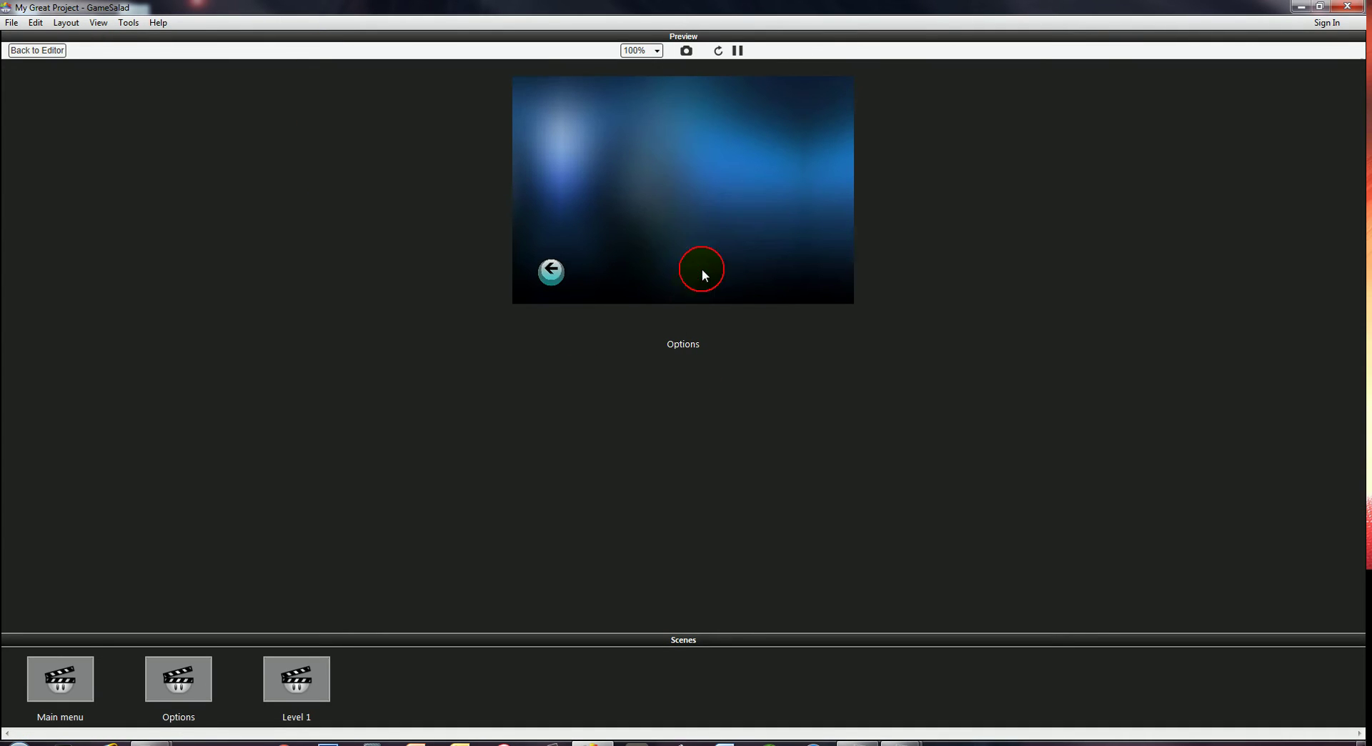
pyautogui.click(552, 273)
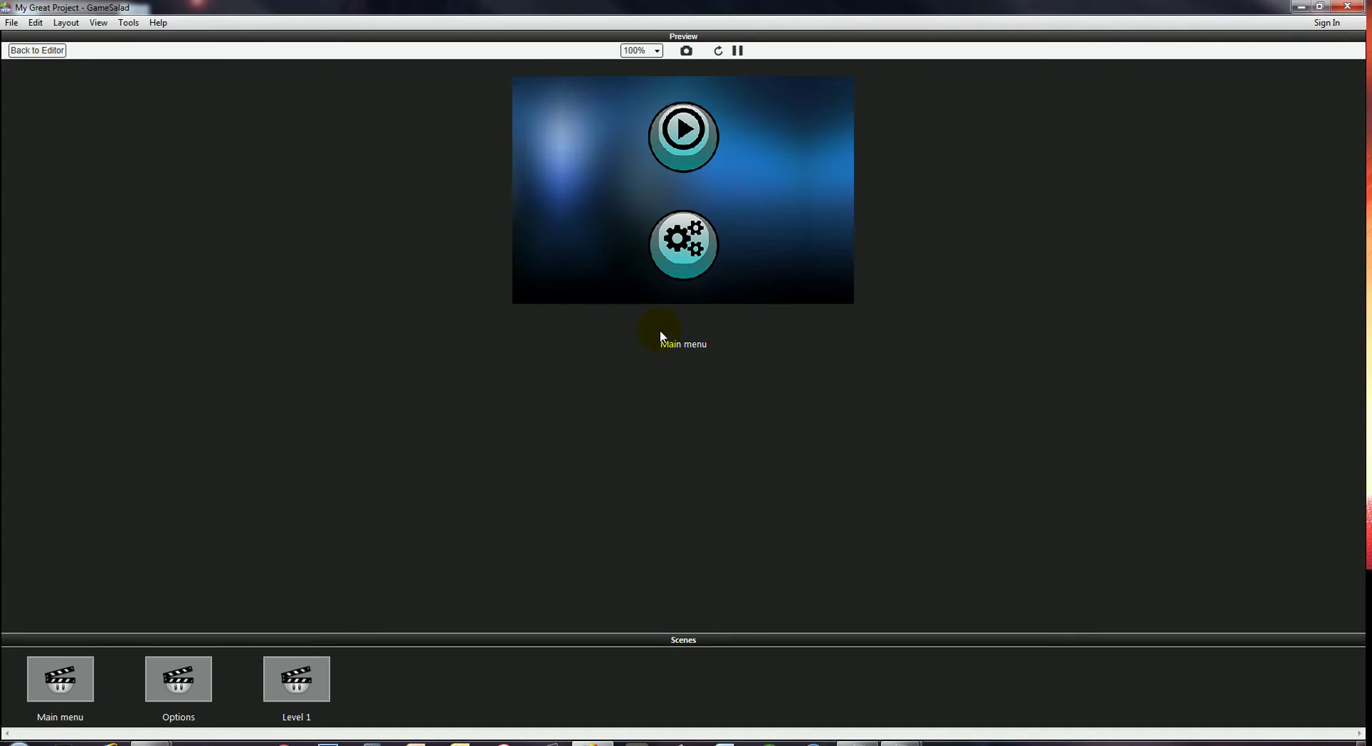
pyautogui.click(700, 181)
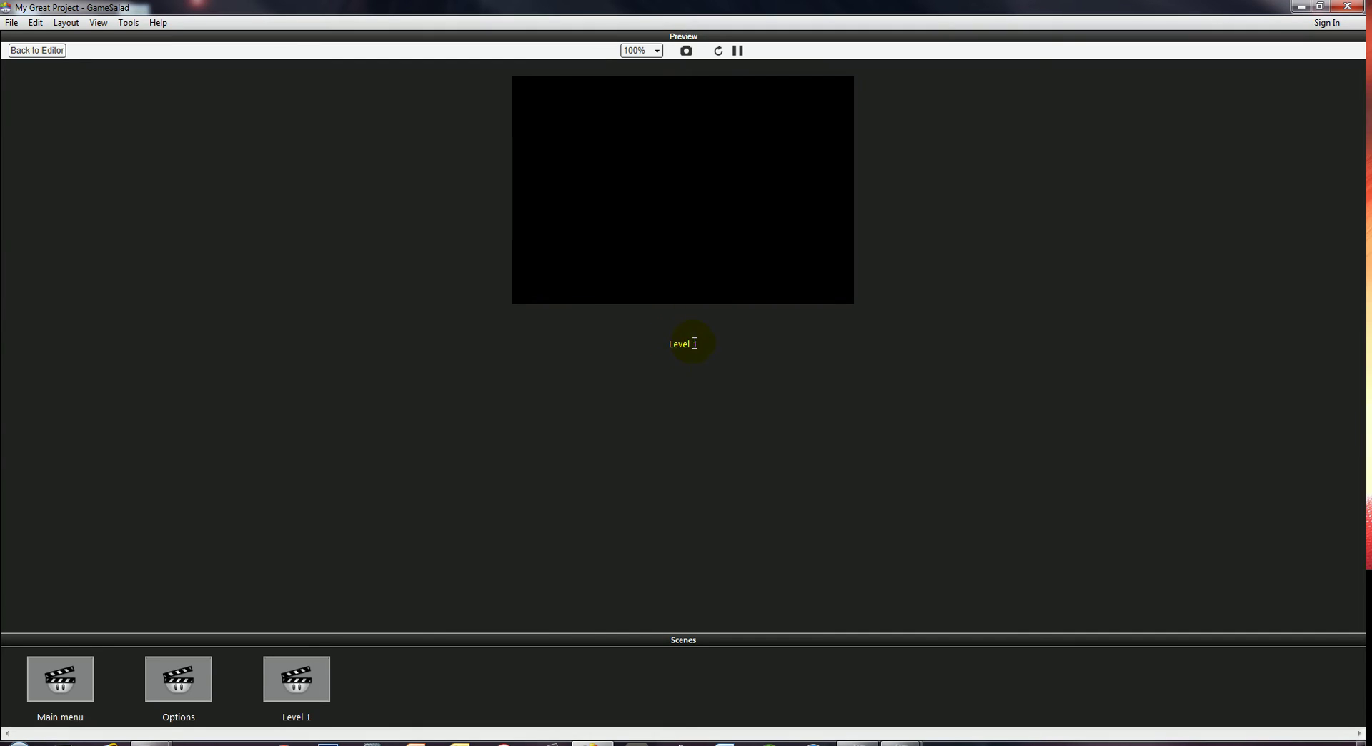
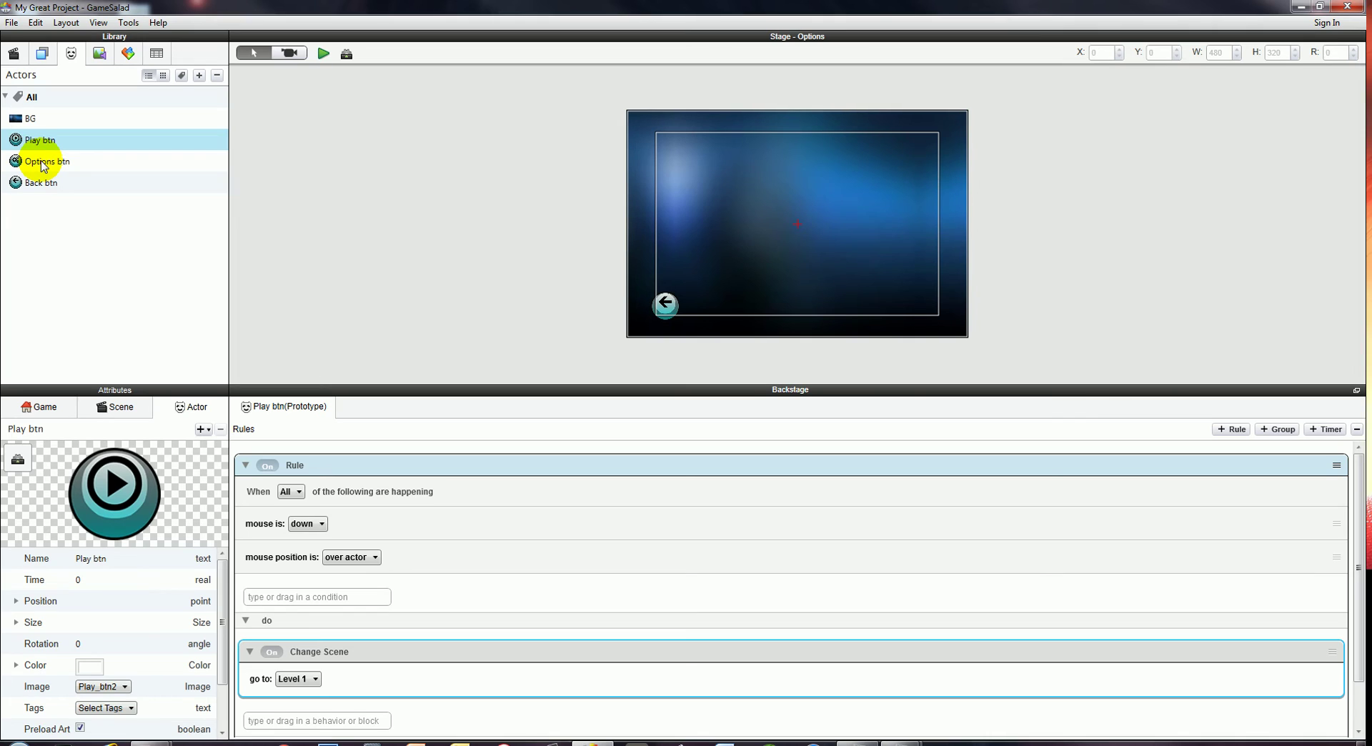
# Rename the Play btn rule as "Change scene" and collapse it.
pyautogui.doubleClick(295, 465)
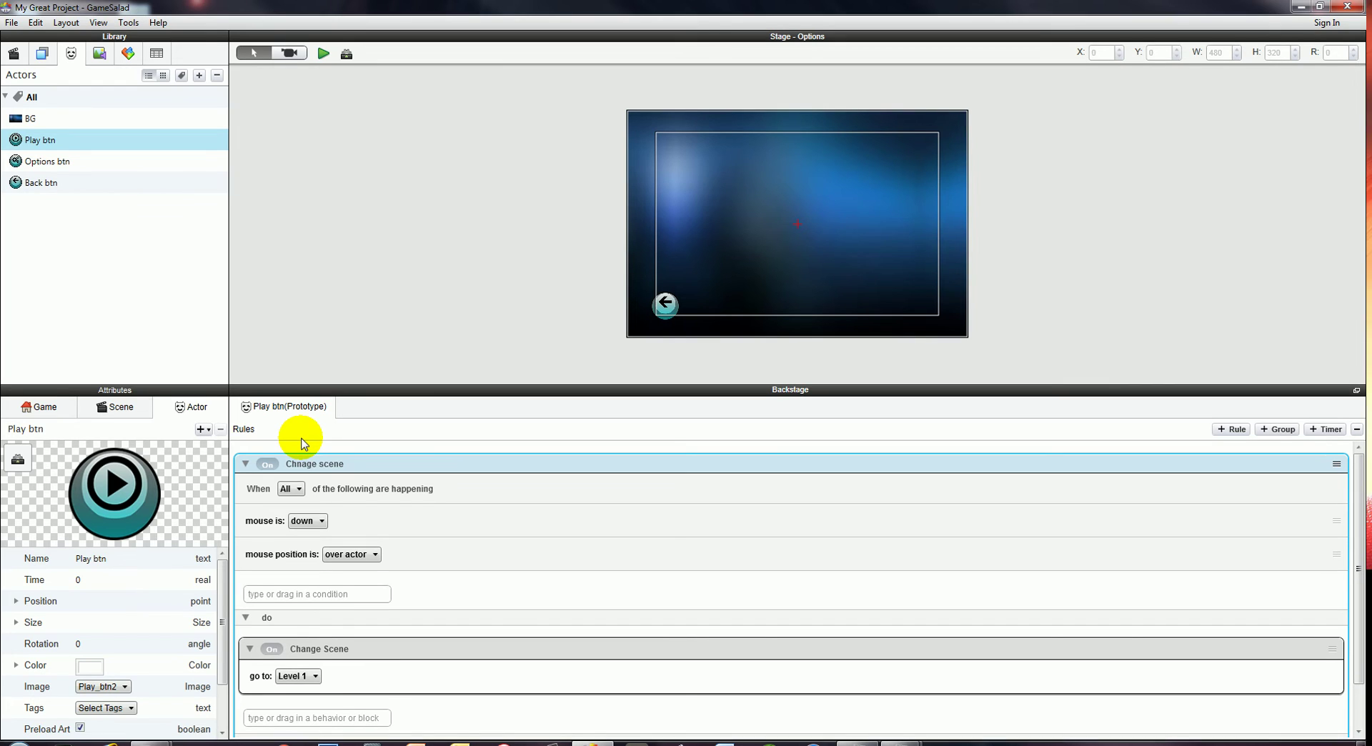
pyautogui.doubleClick(298, 466)
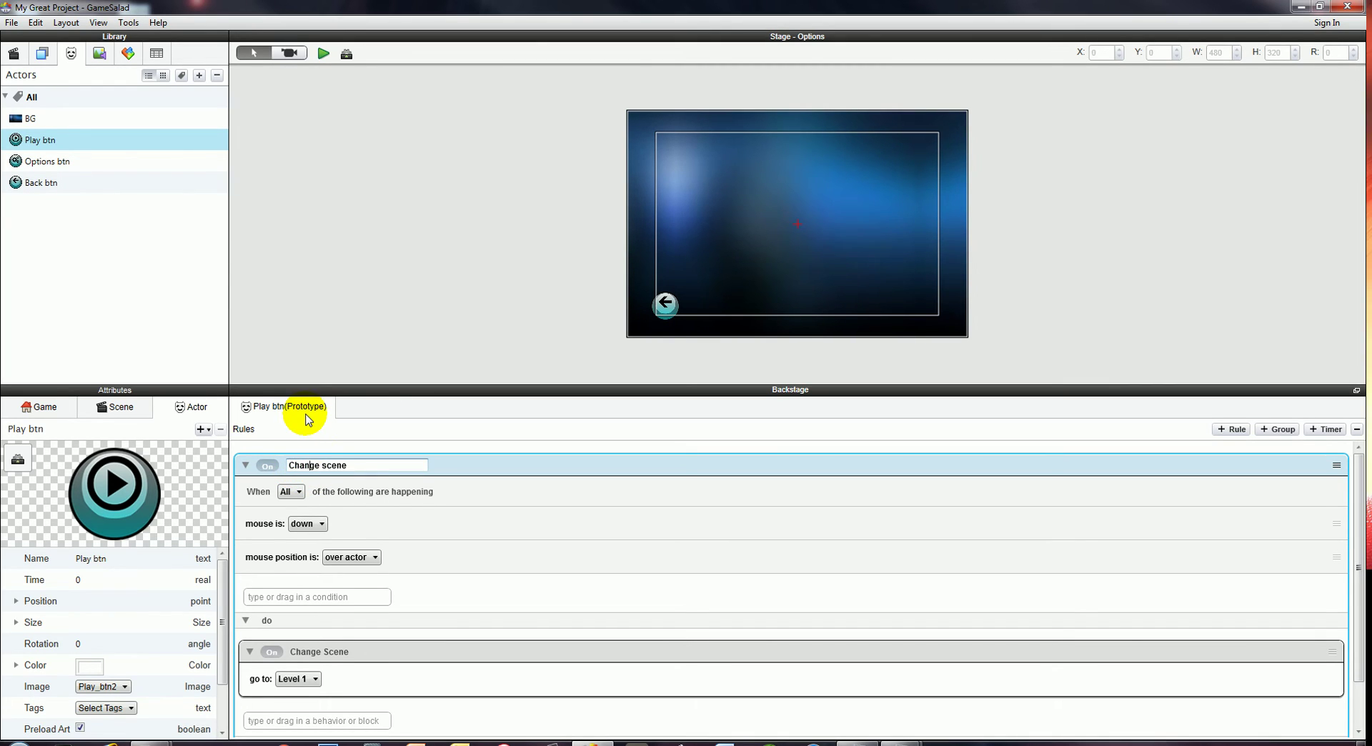
pyautogui.press('Return')
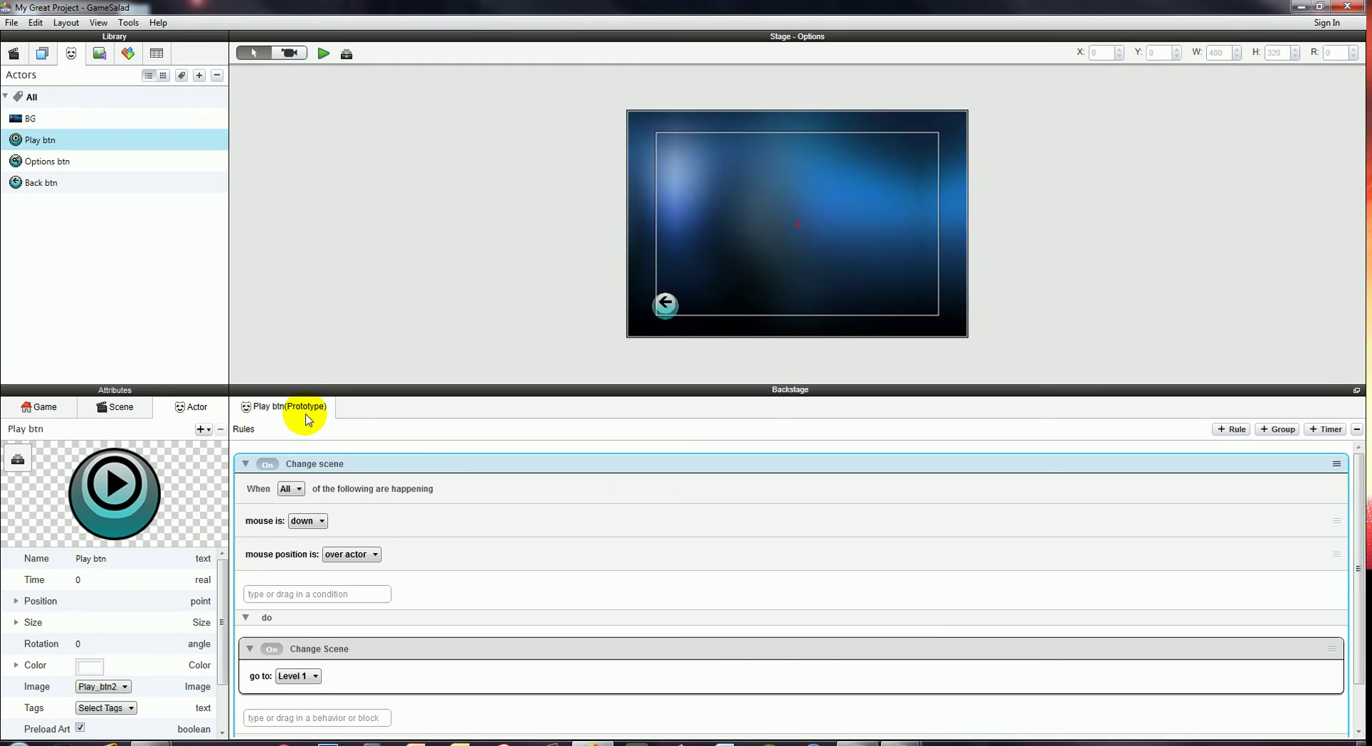
pyautogui.click(246, 464)
# Add a second rule to Play btn with the condition that mouse position is over actor.
pyautogui.click(326, 499)
pyautogui.write('rule')
pyautogui.press('Return')
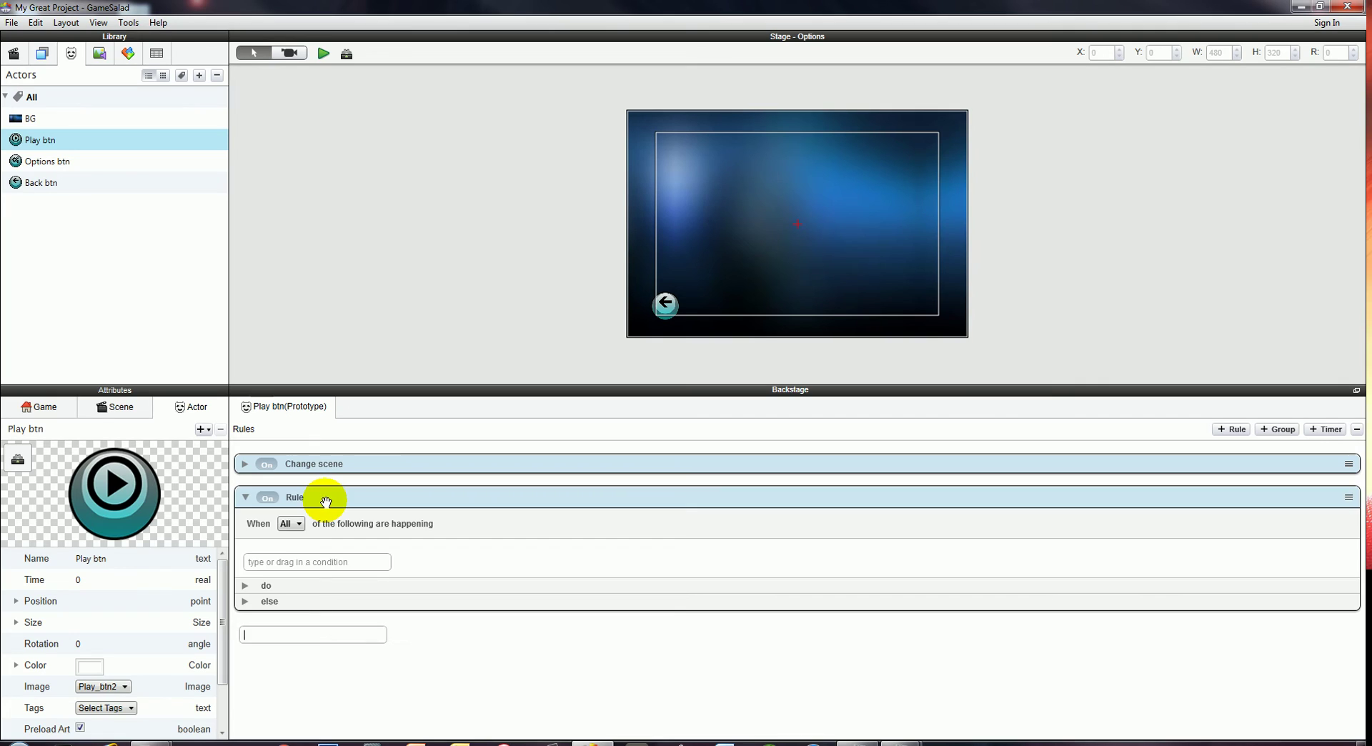
pyautogui.click(310, 563)
pyautogui.write('mou')
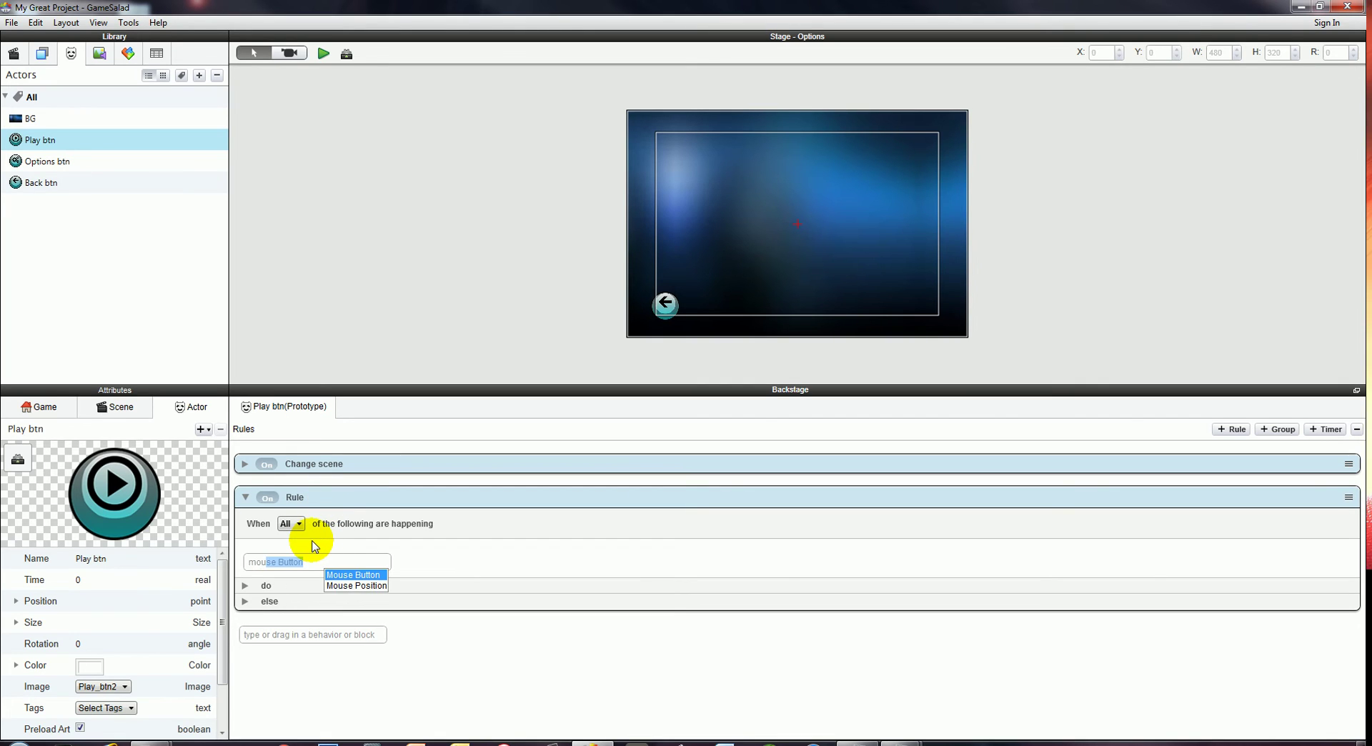
pyautogui.write('s')
pyautogui.press('Down')
pyautogui.press('Return')
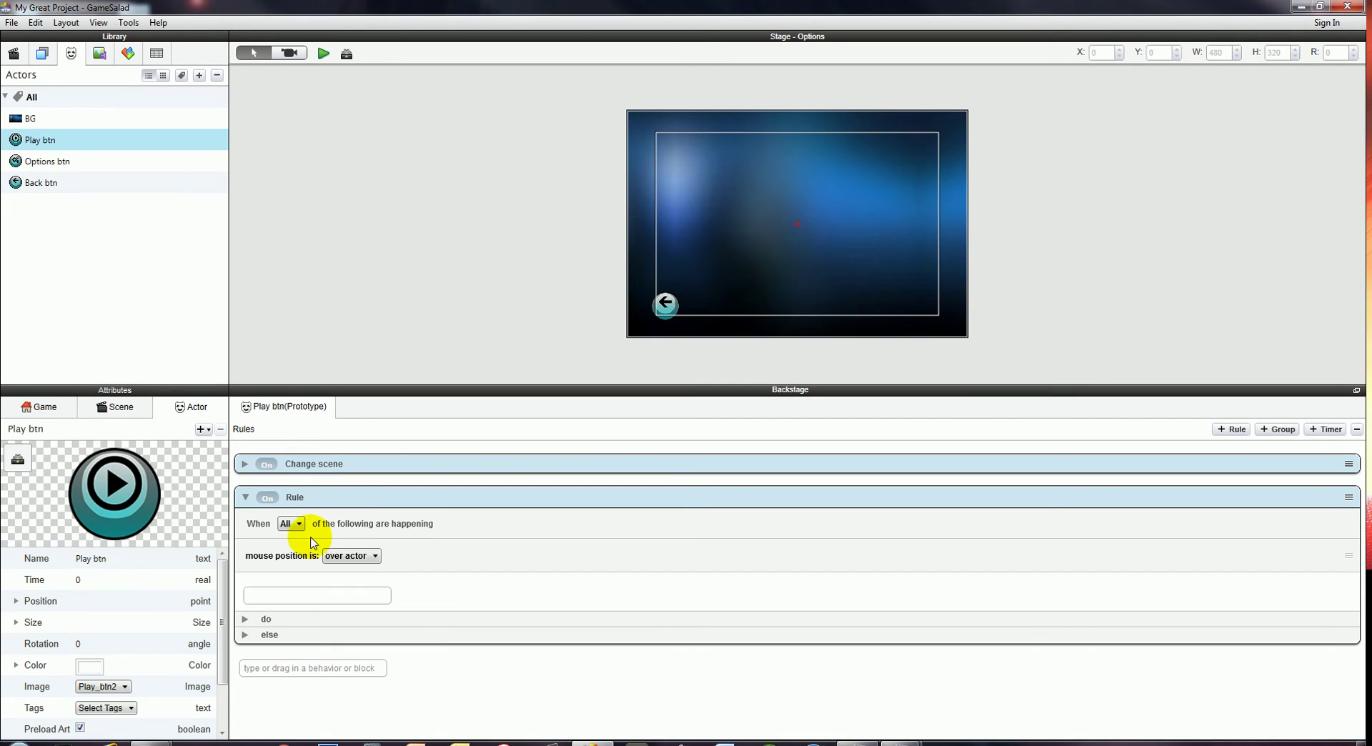
# Add two Change Attribute behaviors to the do section of the second Play btn rule.
pyautogui.click(256, 620)
pyautogui.click(301, 649)
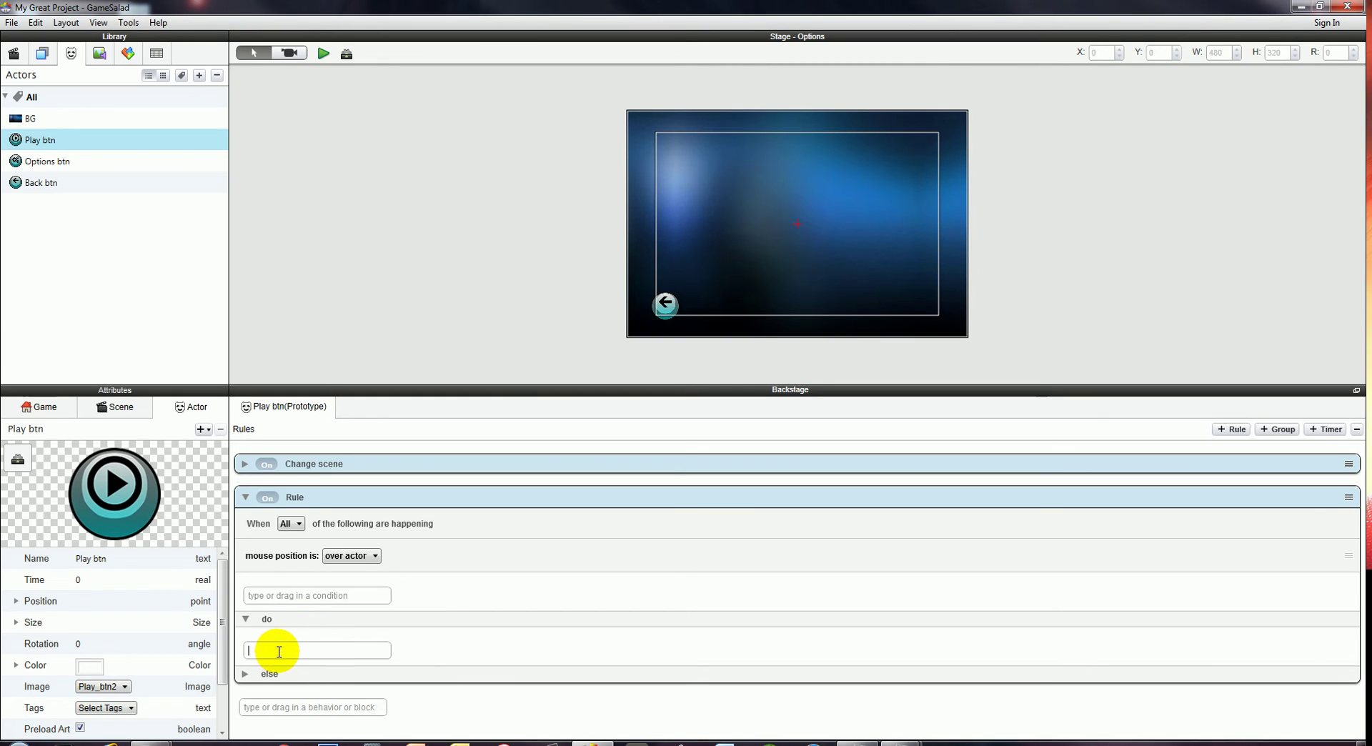
pyautogui.click(16, 623)
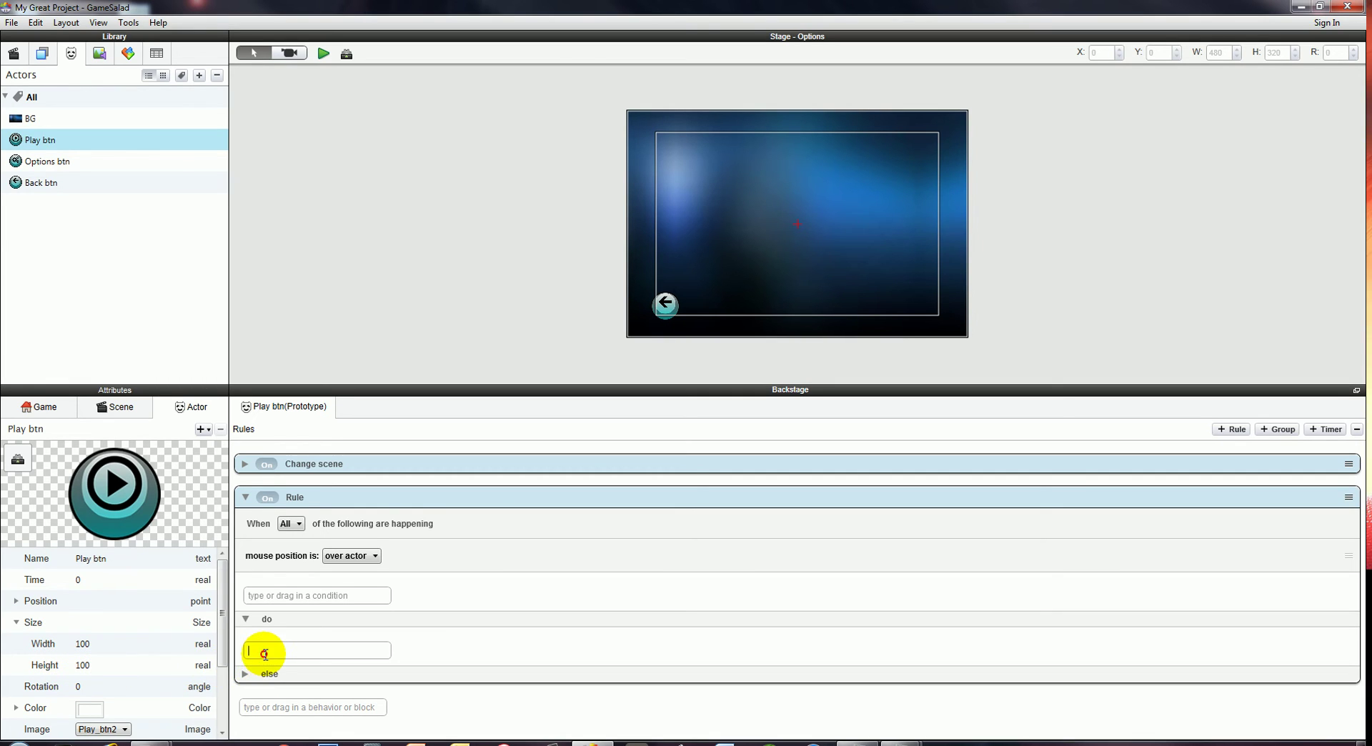
pyautogui.write('change Attribute')
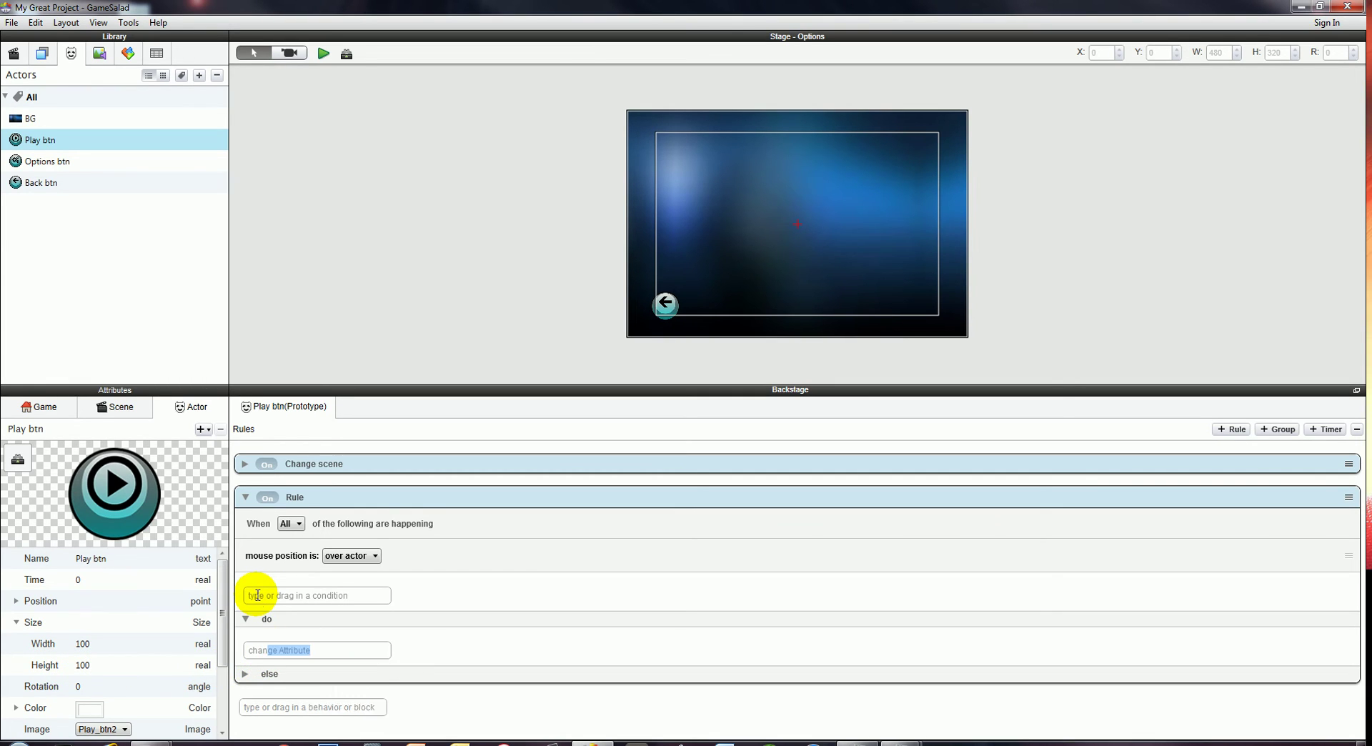
pyautogui.press('Return')
pyautogui.write('chan')
pyautogui.press('Return')
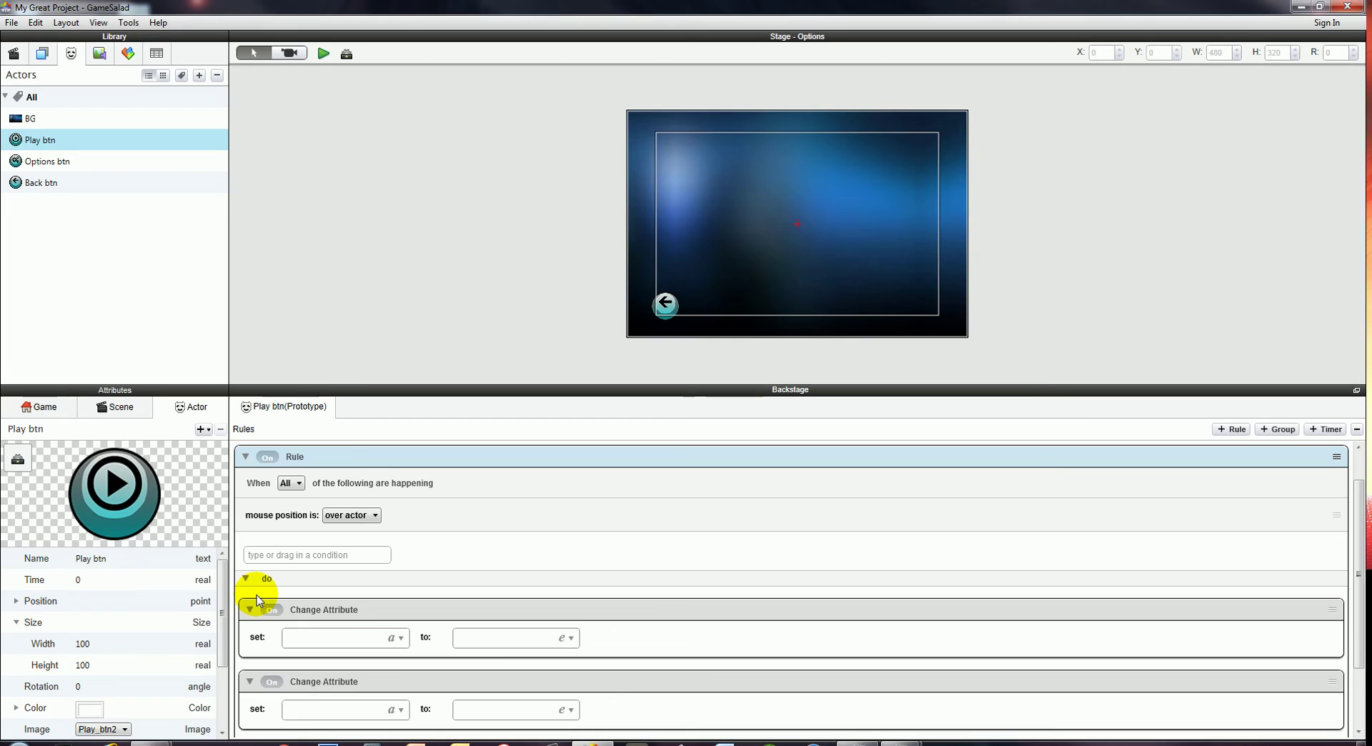
pyautogui.scroll(-2, 283, 616)
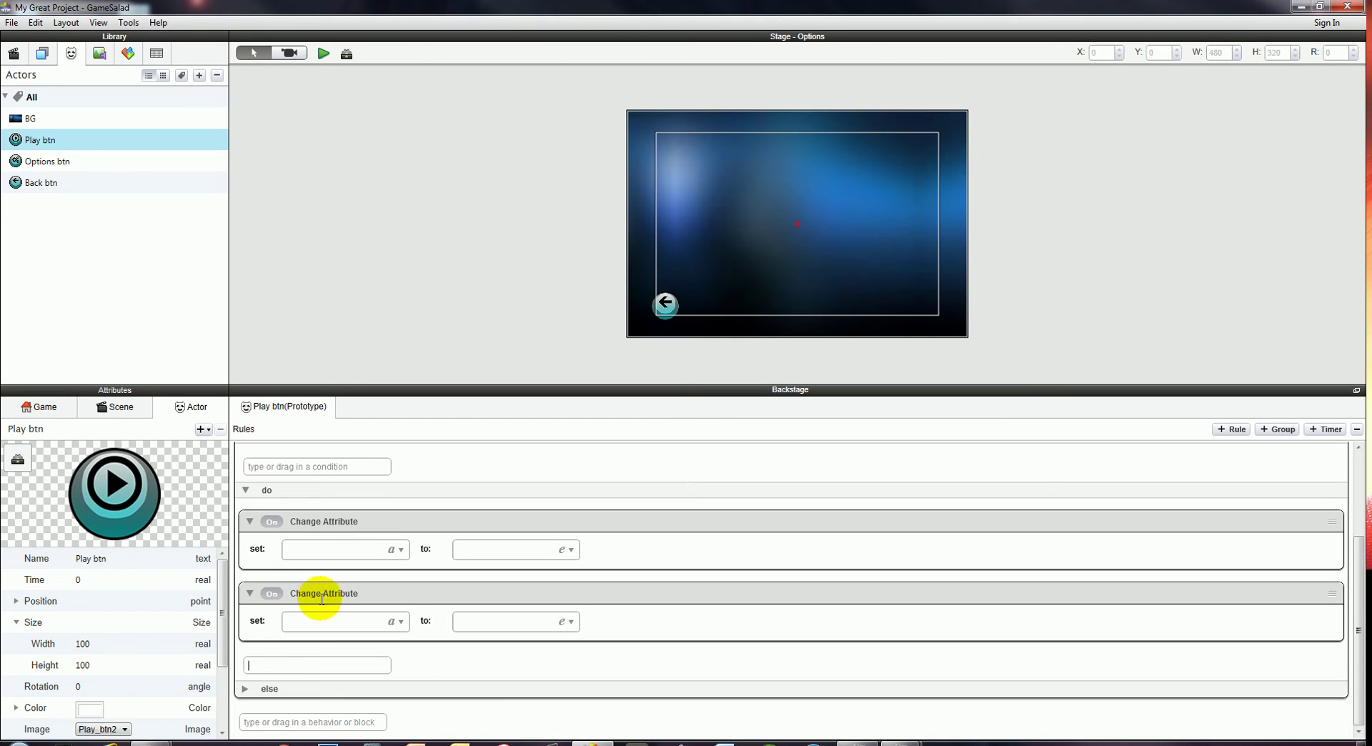
# Make the first Change Attribute behavior target the Play btn's own width, self.size.width.
pyautogui.click(393, 549)
pyautogui.click(297, 553)
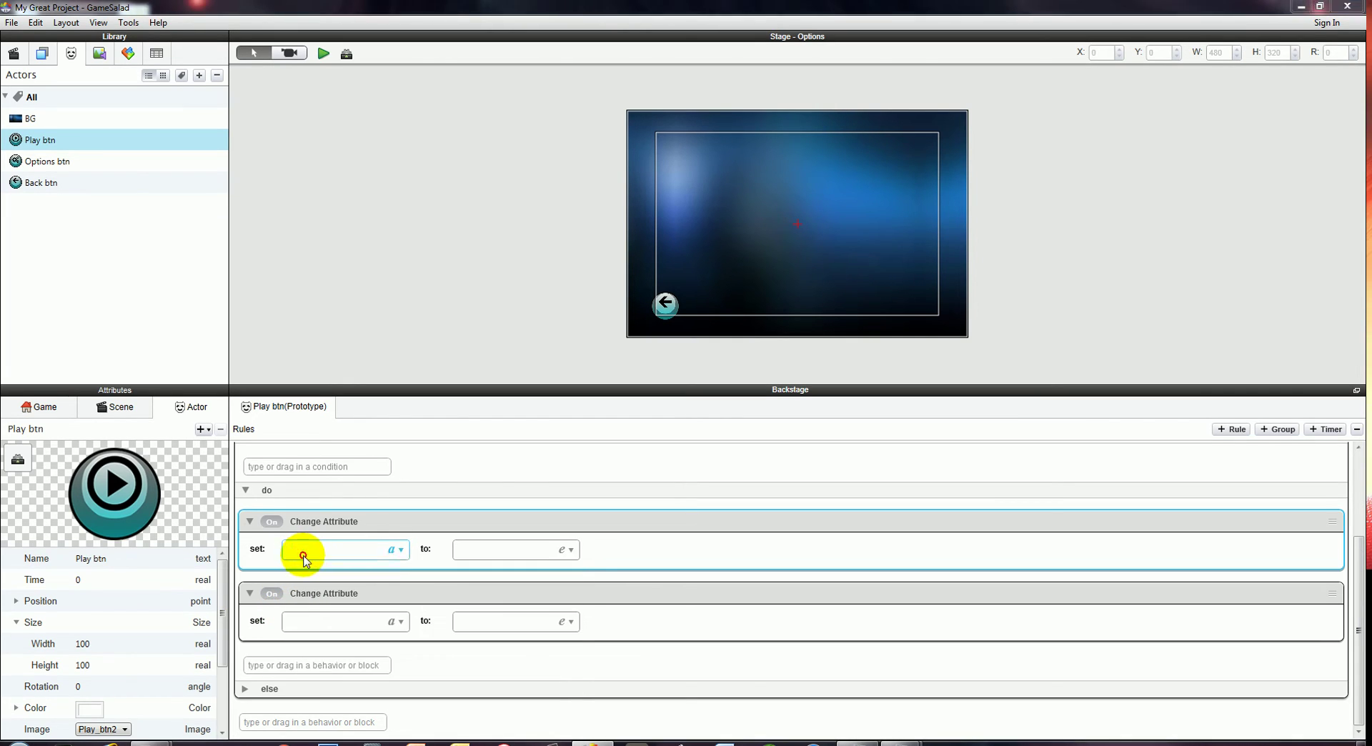
pyautogui.click(393, 550)
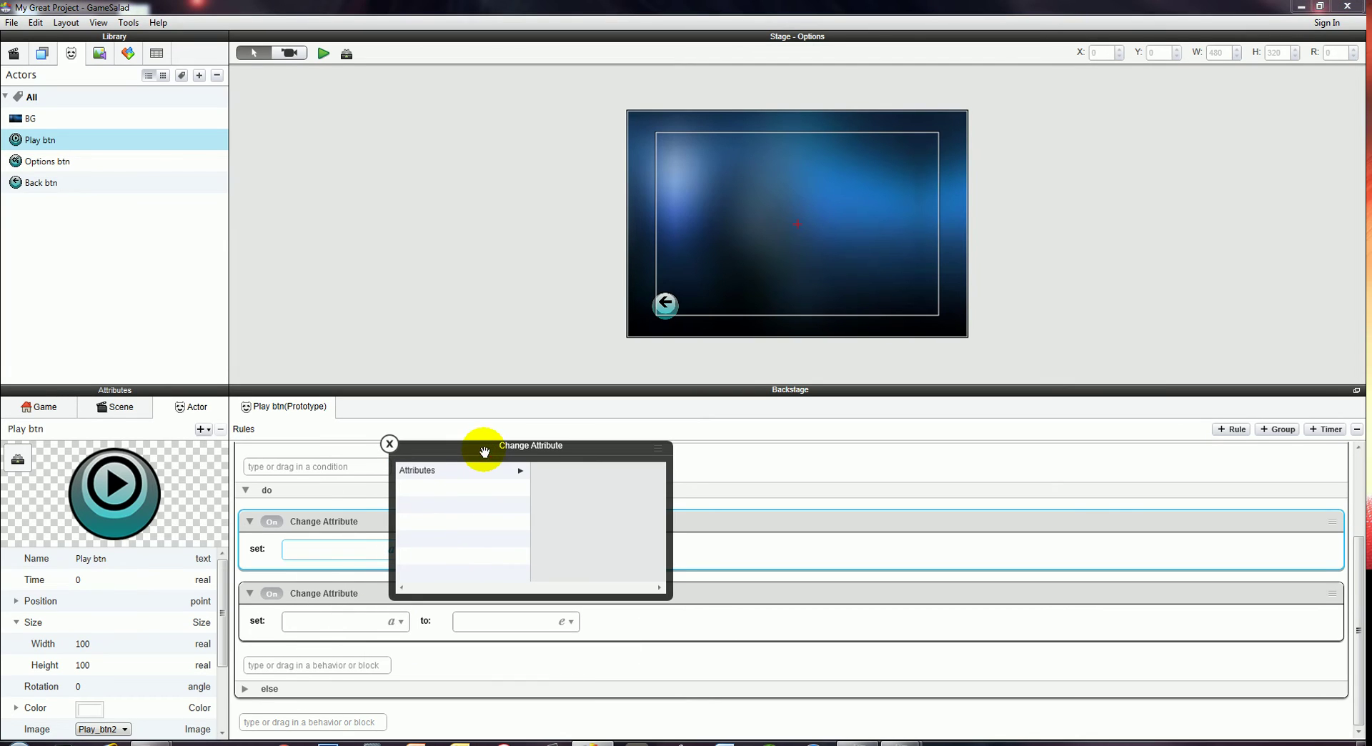
pyautogui.click(429, 473)
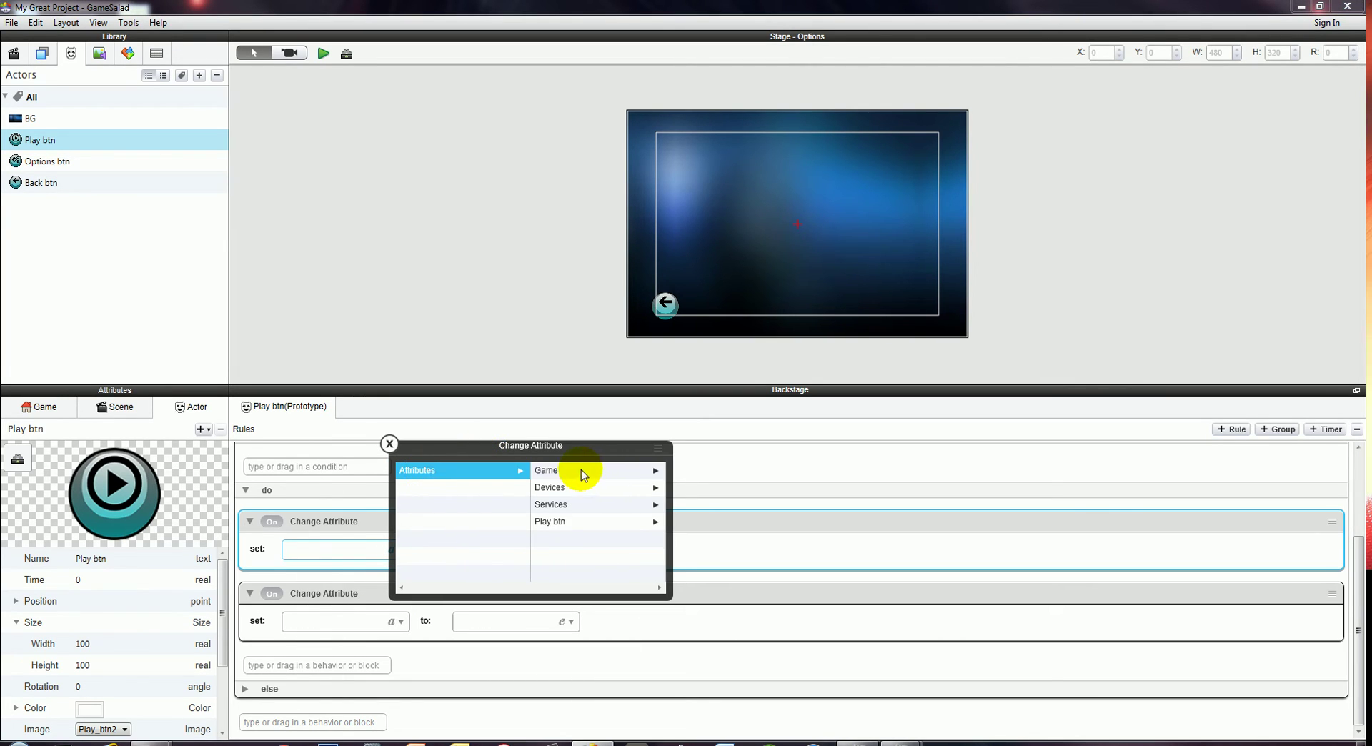
pyautogui.click(556, 521)
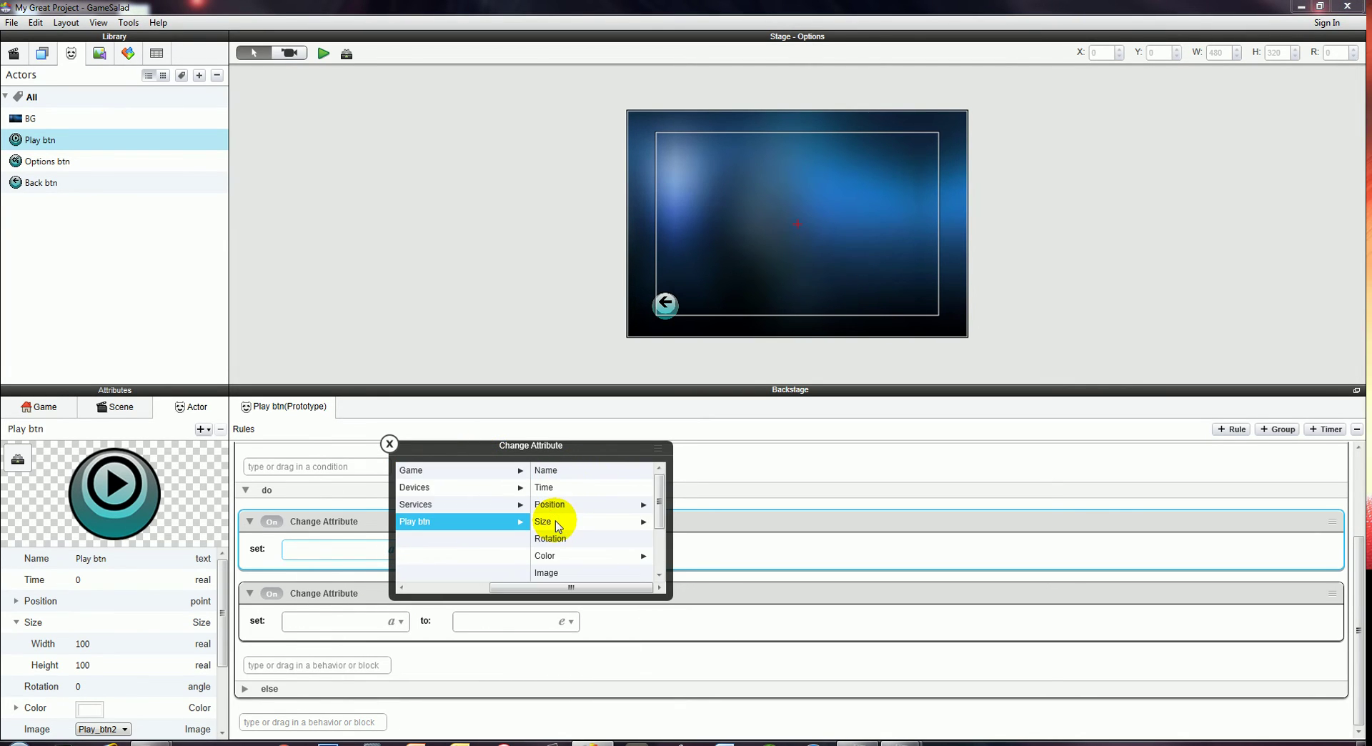
pyautogui.click(557, 523)
pyautogui.click(551, 470)
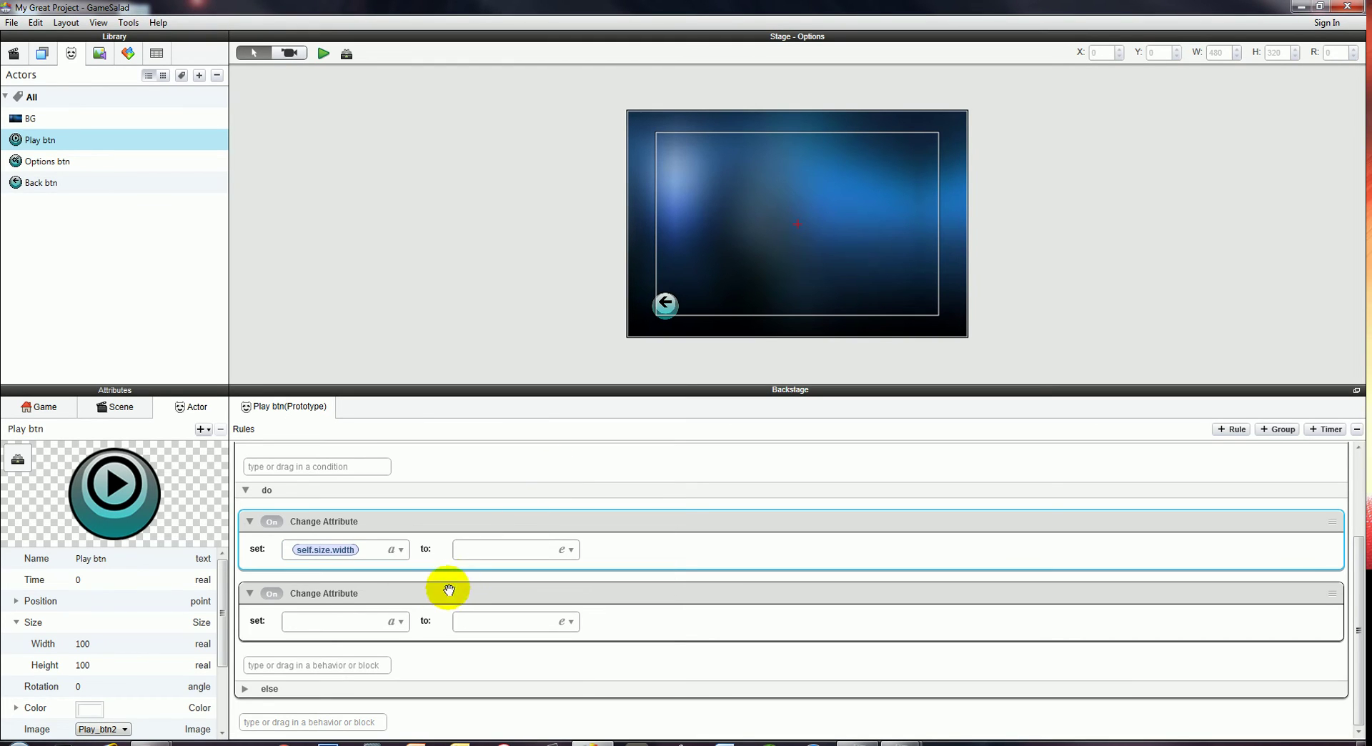
# Make the second Change Attribute behavior target the Play btn's own height, self.size.height.
pyautogui.click(391, 621)
pyautogui.click(507, 431)
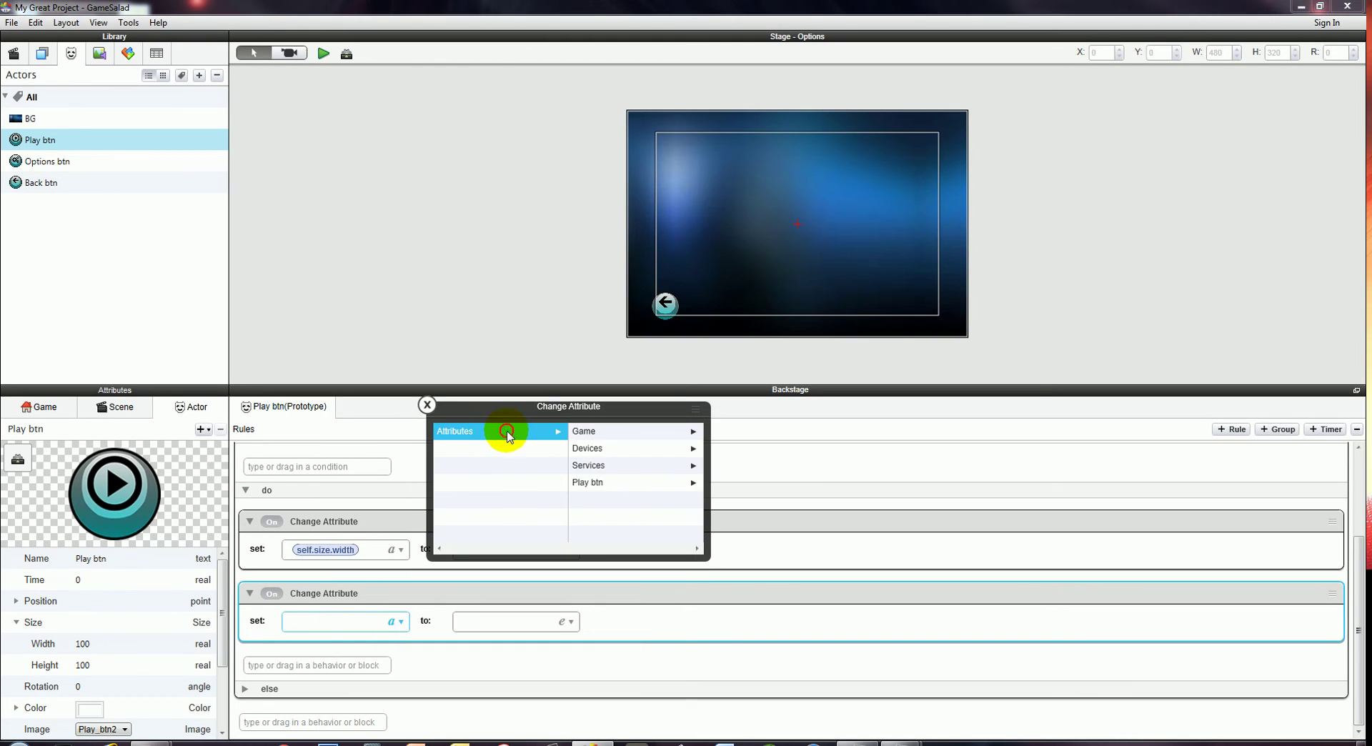
pyautogui.click(591, 483)
pyautogui.click(592, 482)
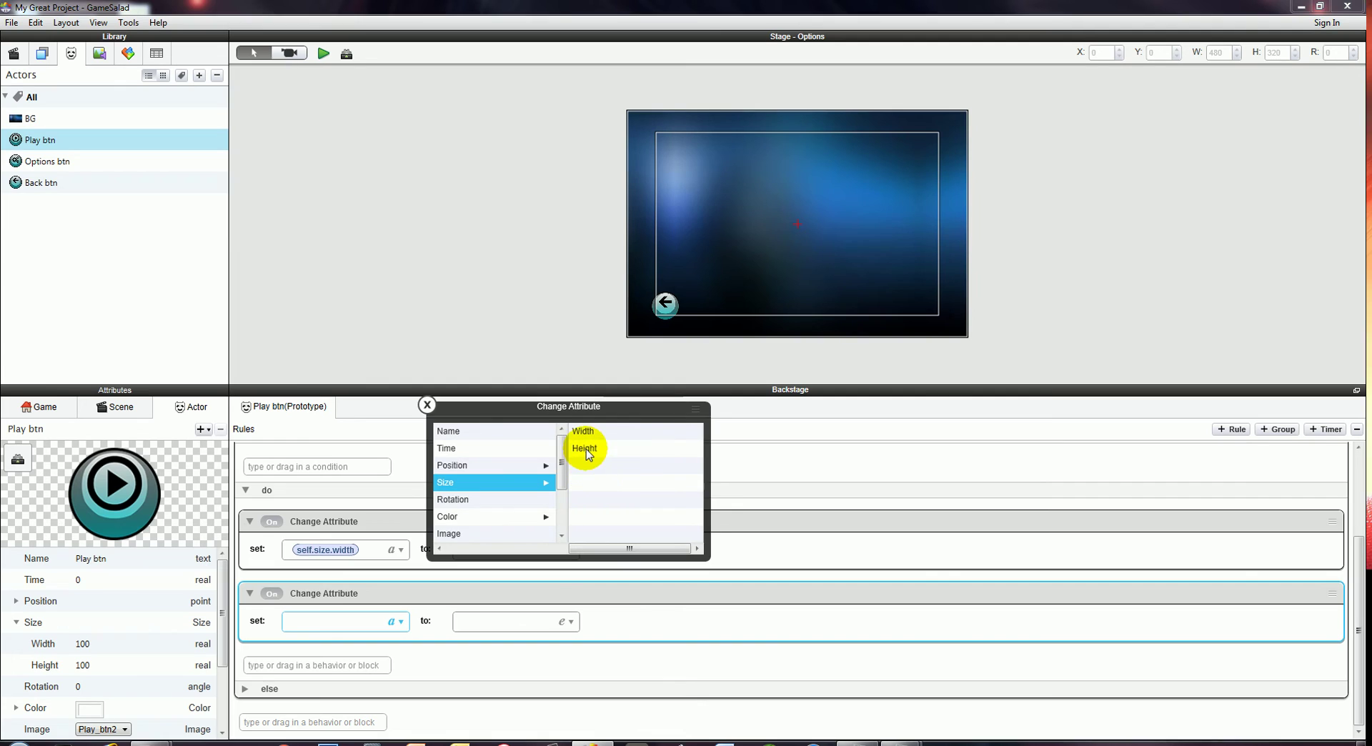
pyautogui.click(585, 449)
# Set the new value to 120 in both the width and height Change Attribute behaviors.
pyautogui.click(525, 549)
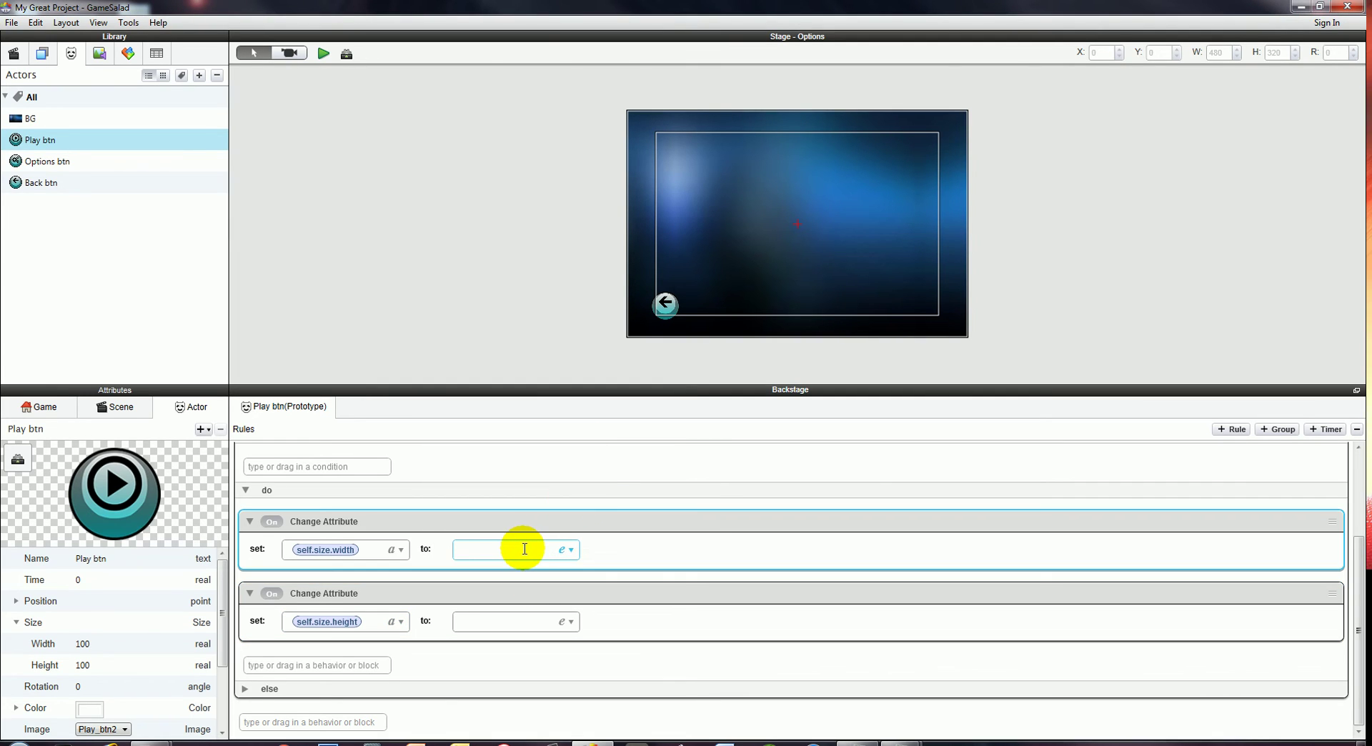
pyautogui.click(500, 621)
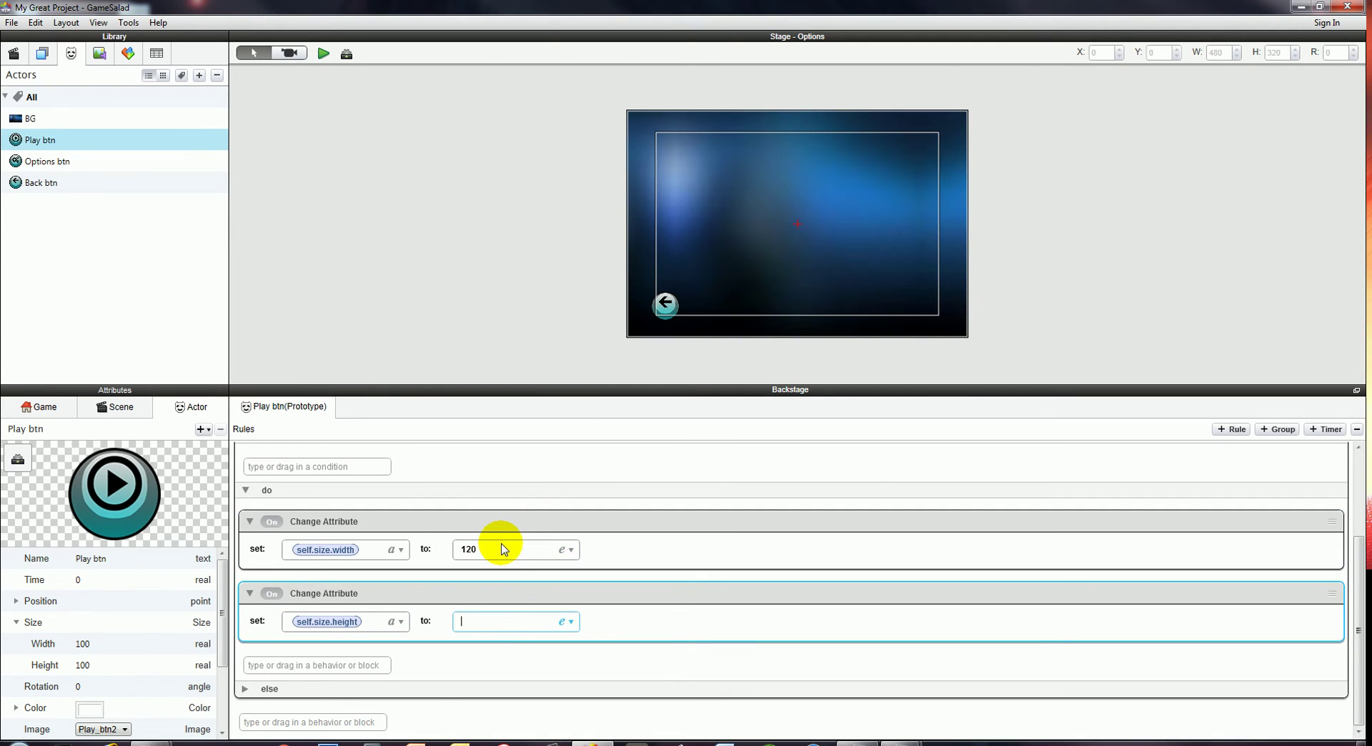
pyautogui.click(477, 652)
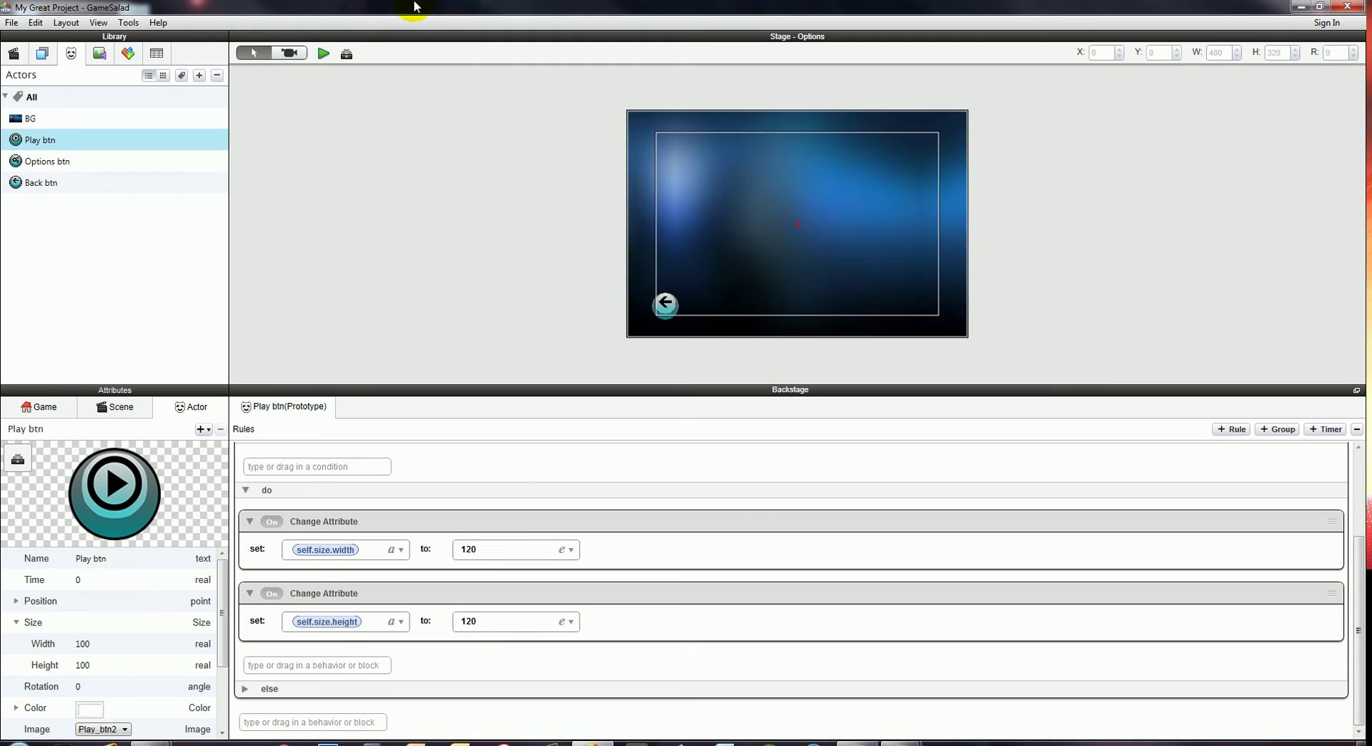
# Preview the project and test the Play button's mouse-over enlargement on the main menu, returning to the editor when done.
pyautogui.click(323, 53)
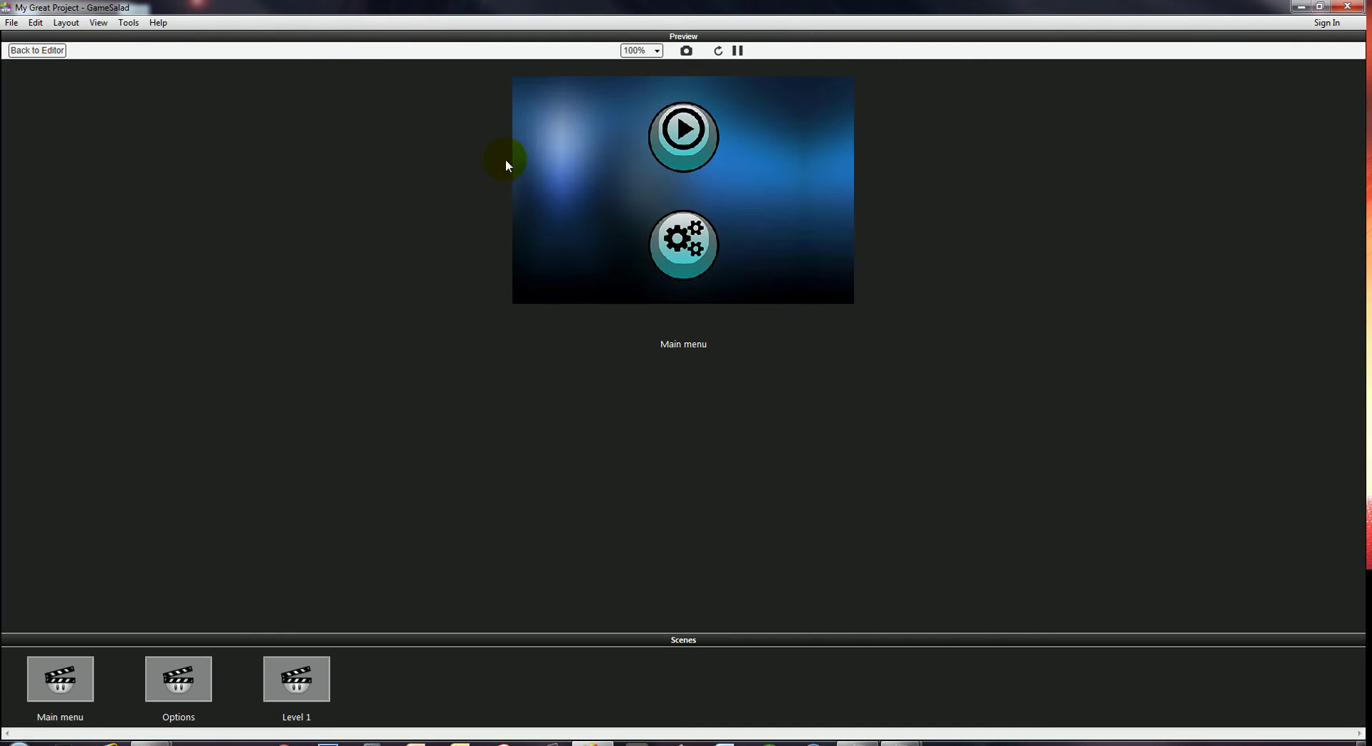
pyautogui.click(710, 162)
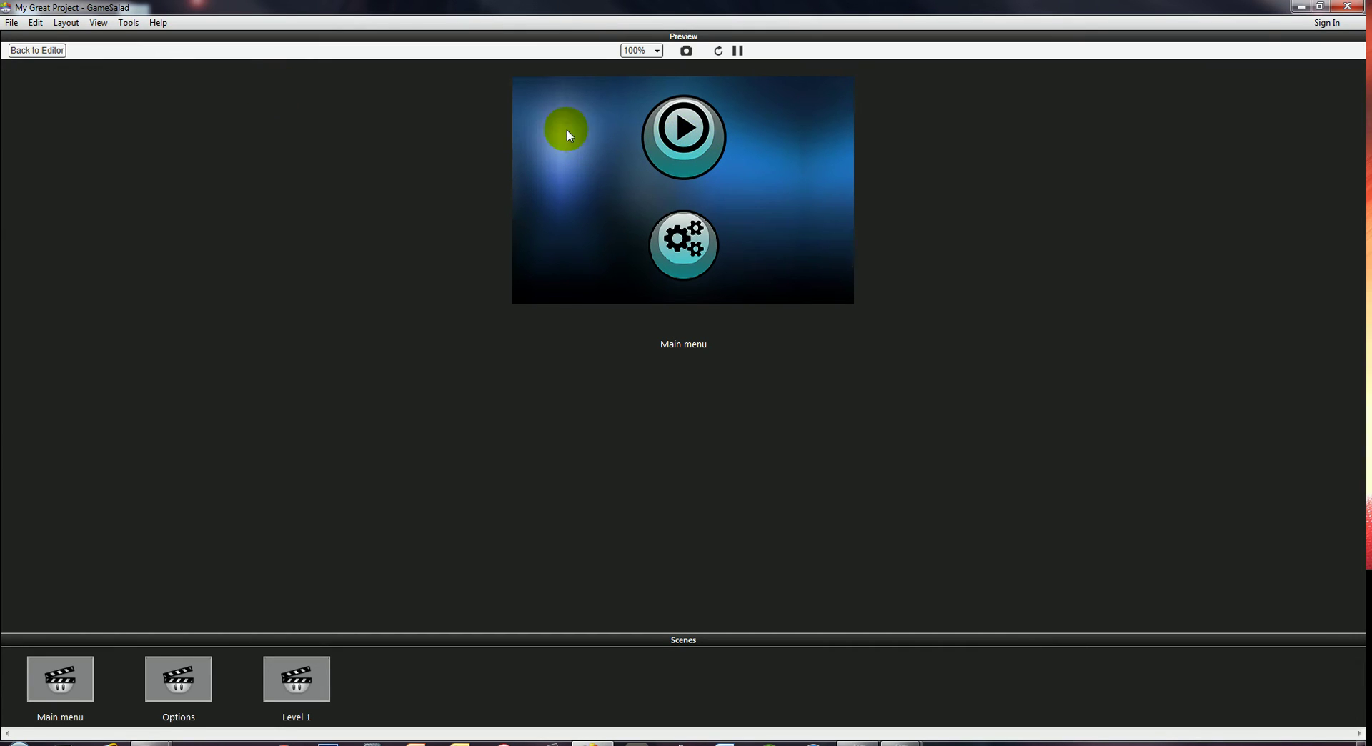
pyautogui.click(50, 52)
# Add two Change Attribute behaviors to the else section of the Play btn's mouse-over rule.
pyautogui.scroll(2, 279, 599)
pyautogui.scroll(-3, 283, 600)
pyautogui.scroll(1, 275, 603)
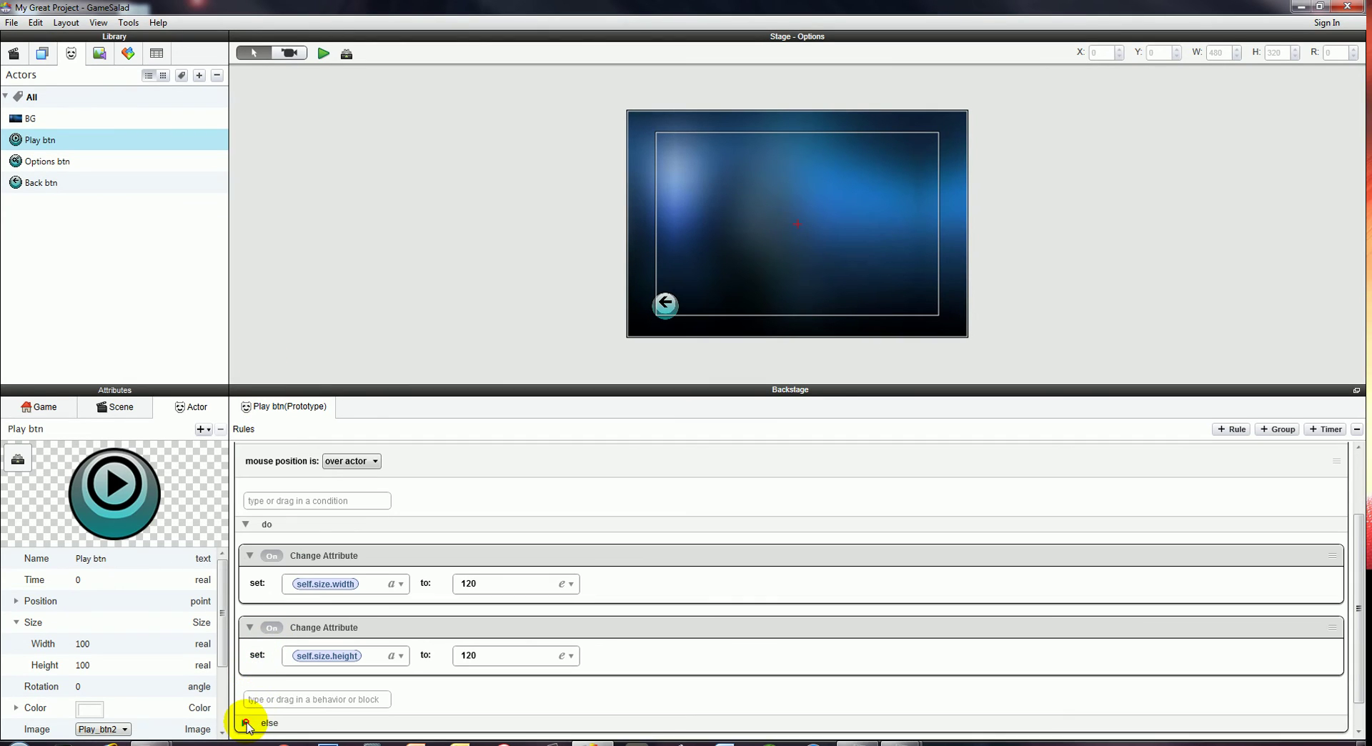
pyautogui.scroll(-2, 391, 658)
pyautogui.scroll(5, 323, 679)
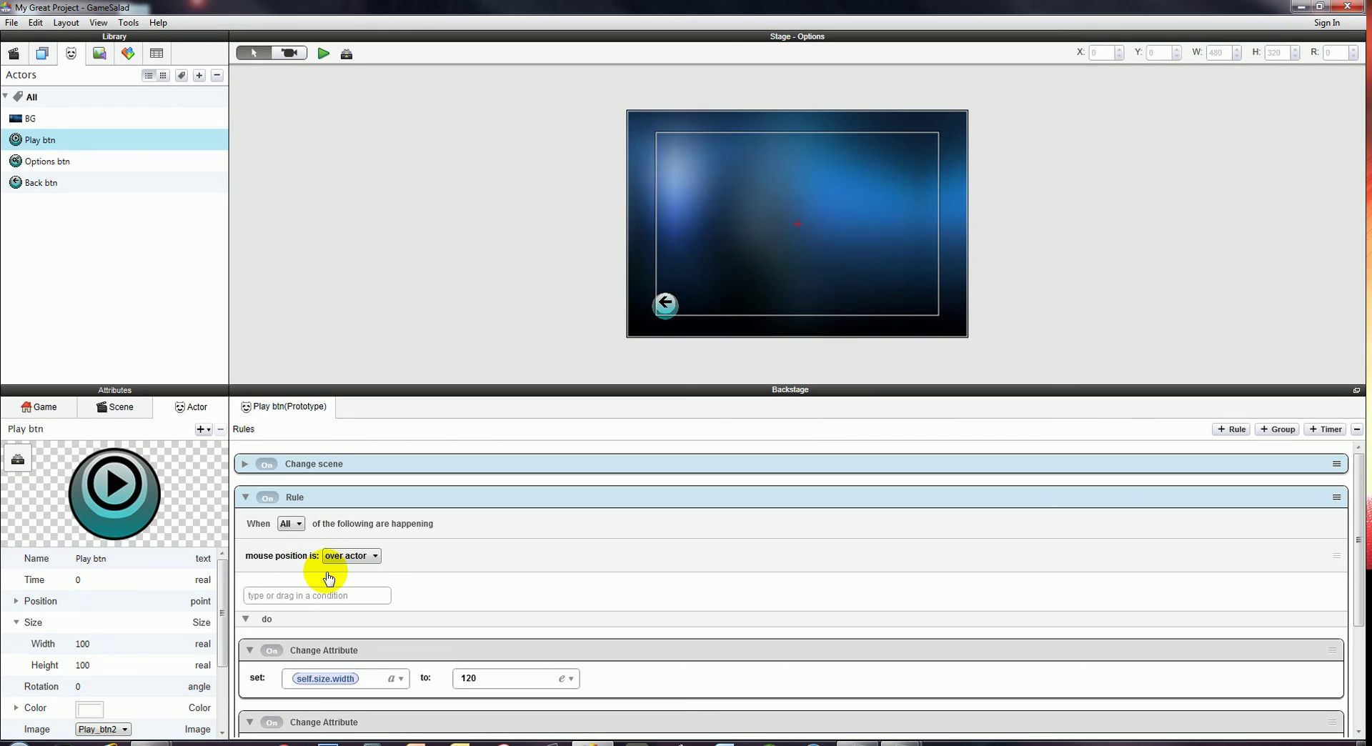
pyautogui.scroll(-2, 323, 569)
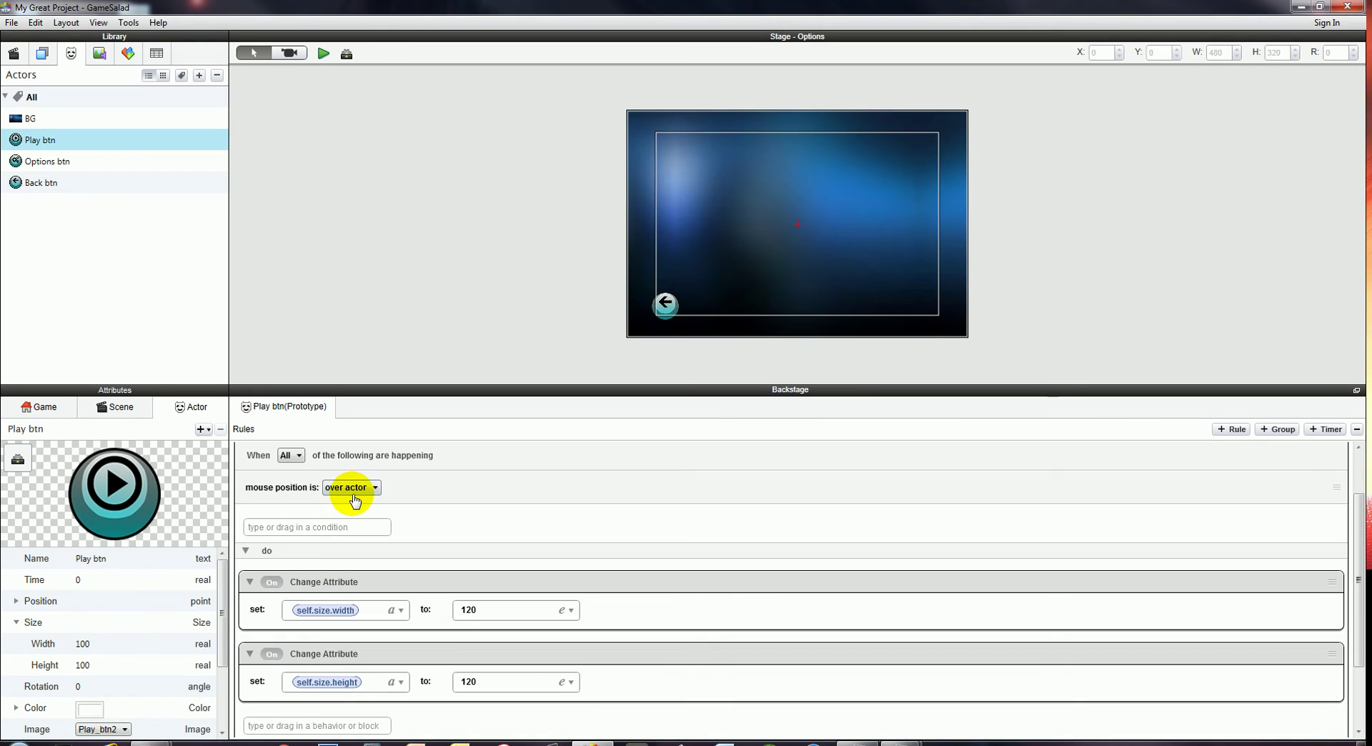
pyautogui.scroll(-3, 356, 501)
pyautogui.click(327, 680)
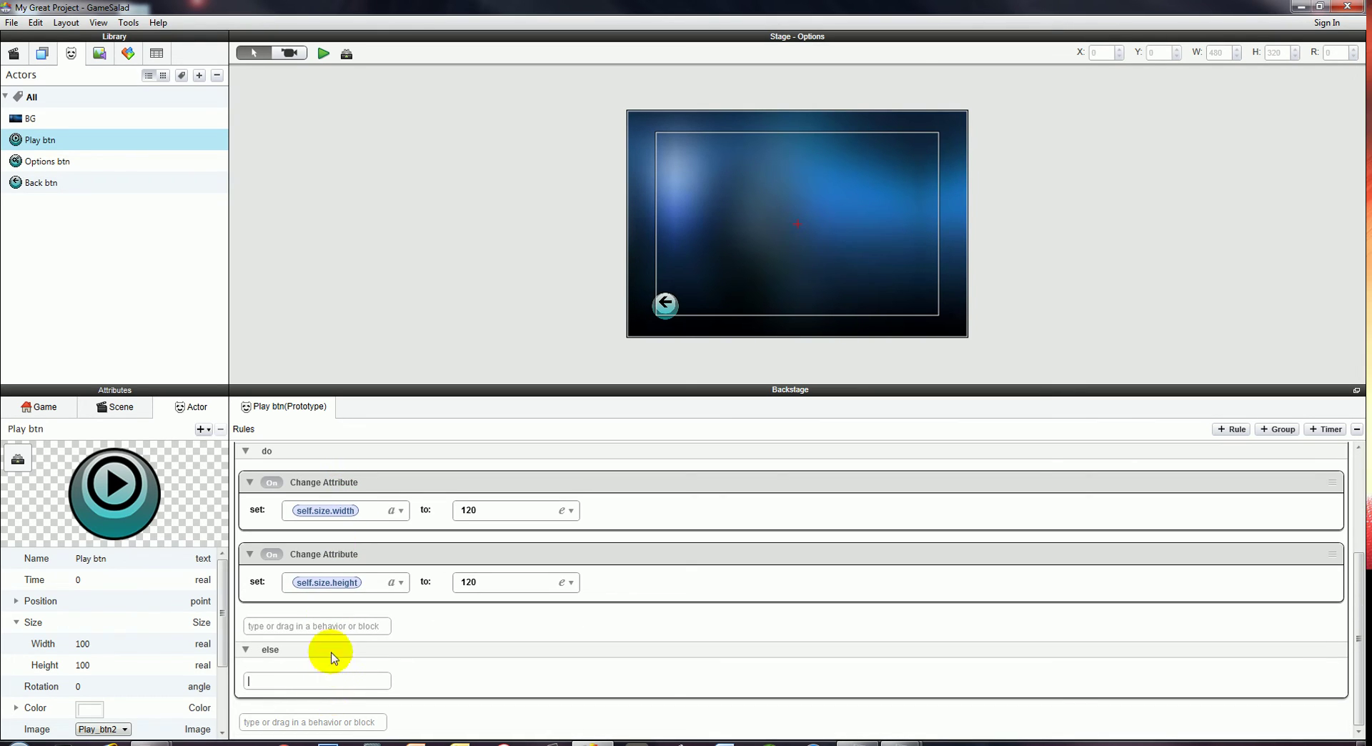
pyautogui.write('ch')
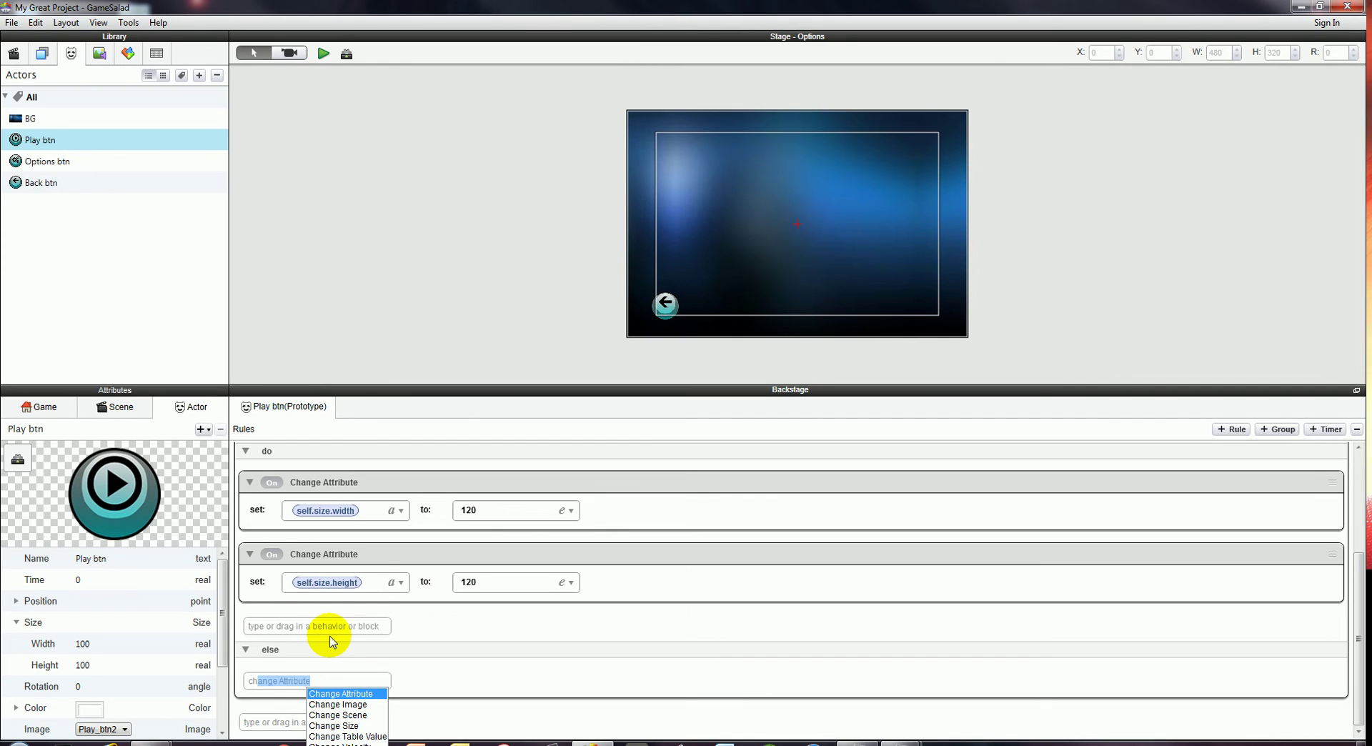
pyautogui.press('Return')
pyautogui.write('ch')
pyautogui.press('Return')
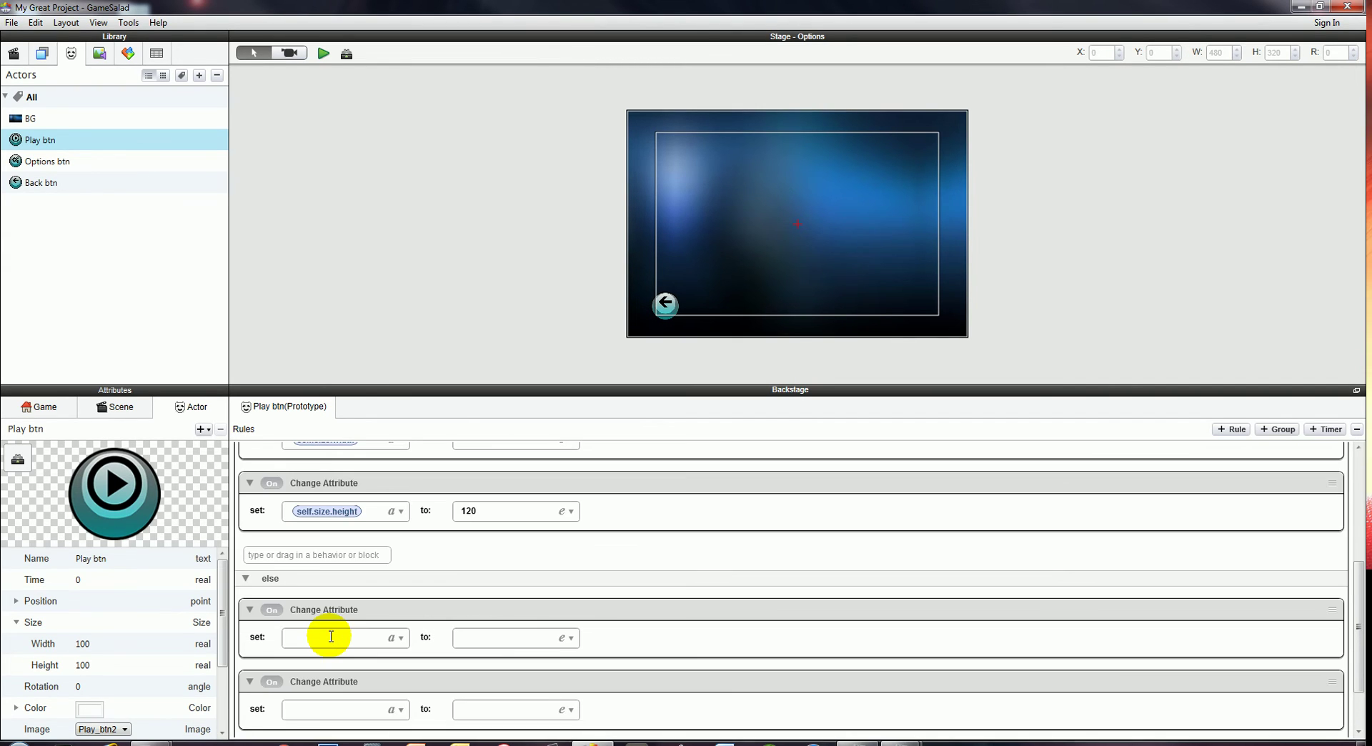
# Make the first Change Attribute behavior in the else section target the Play btn's own width, self.size.width.
pyautogui.click(392, 638)
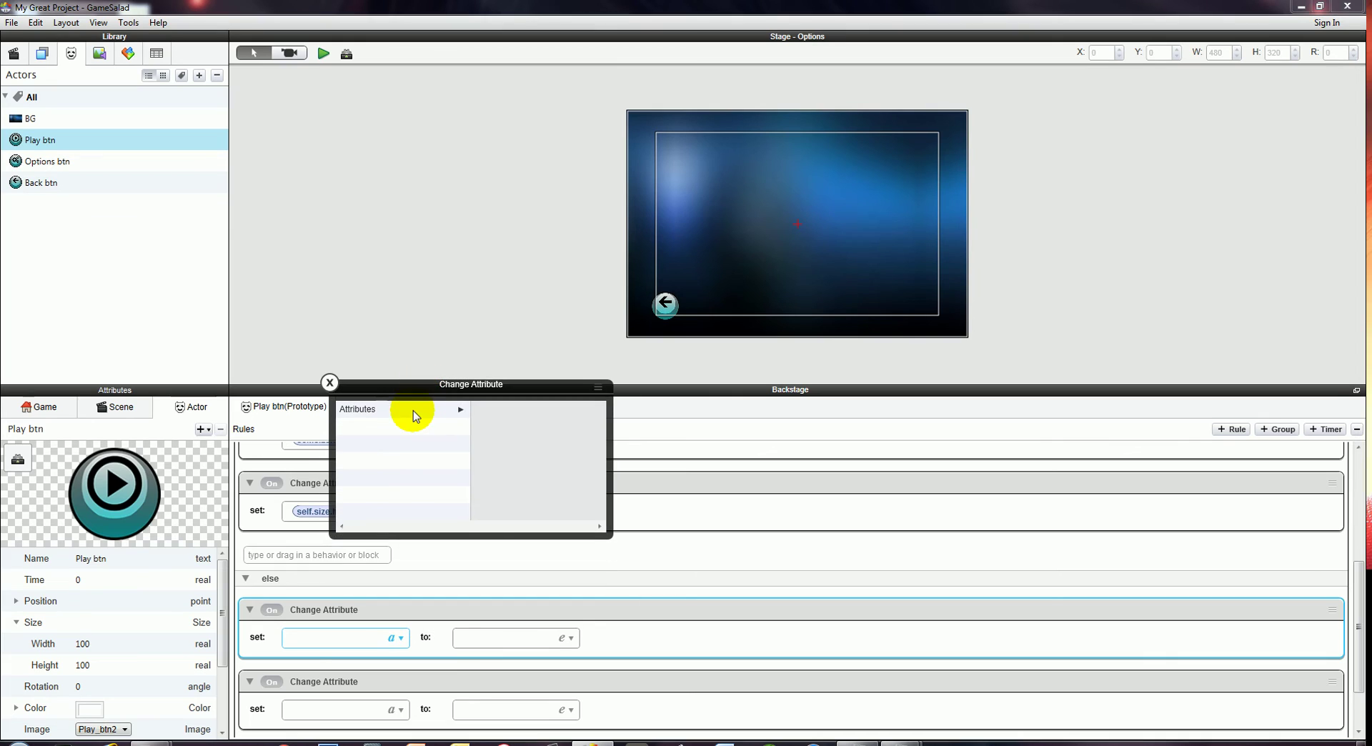
pyautogui.click(413, 411)
pyautogui.click(498, 459)
pyautogui.click(492, 460)
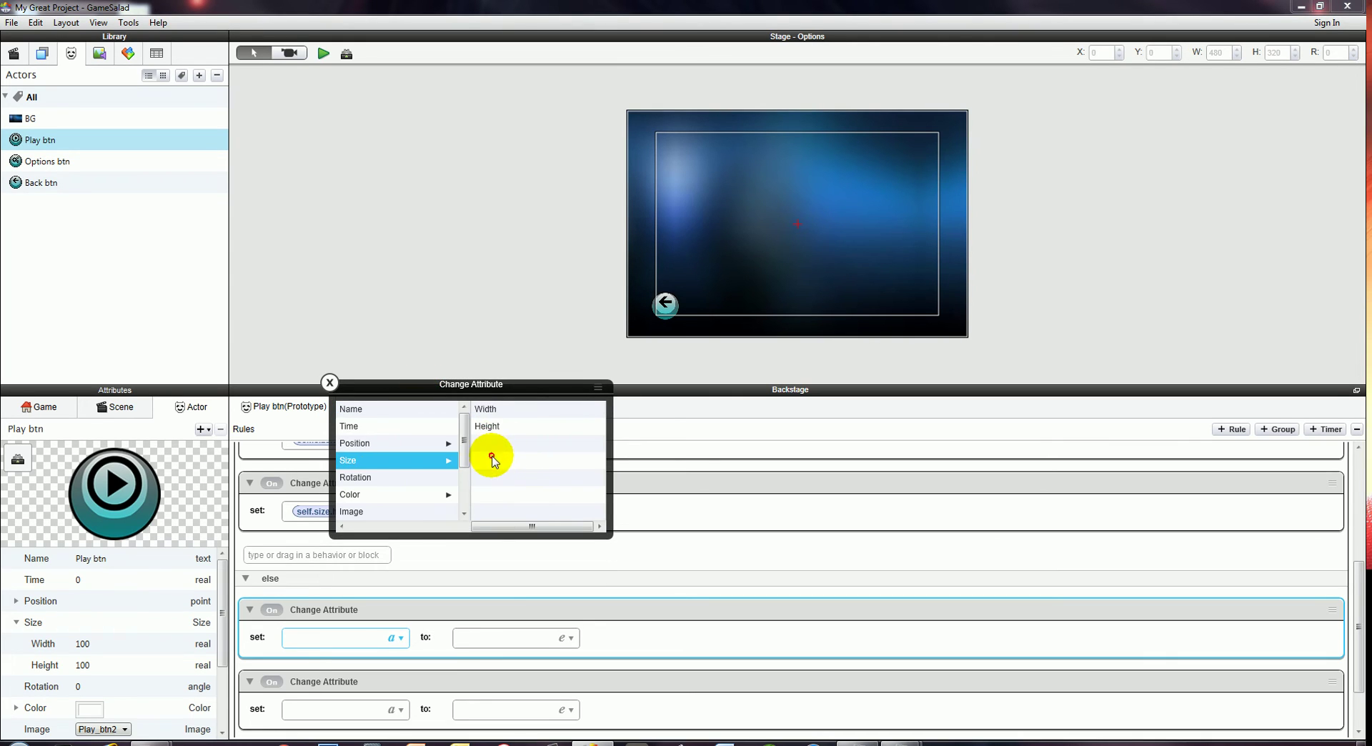
pyautogui.click(489, 409)
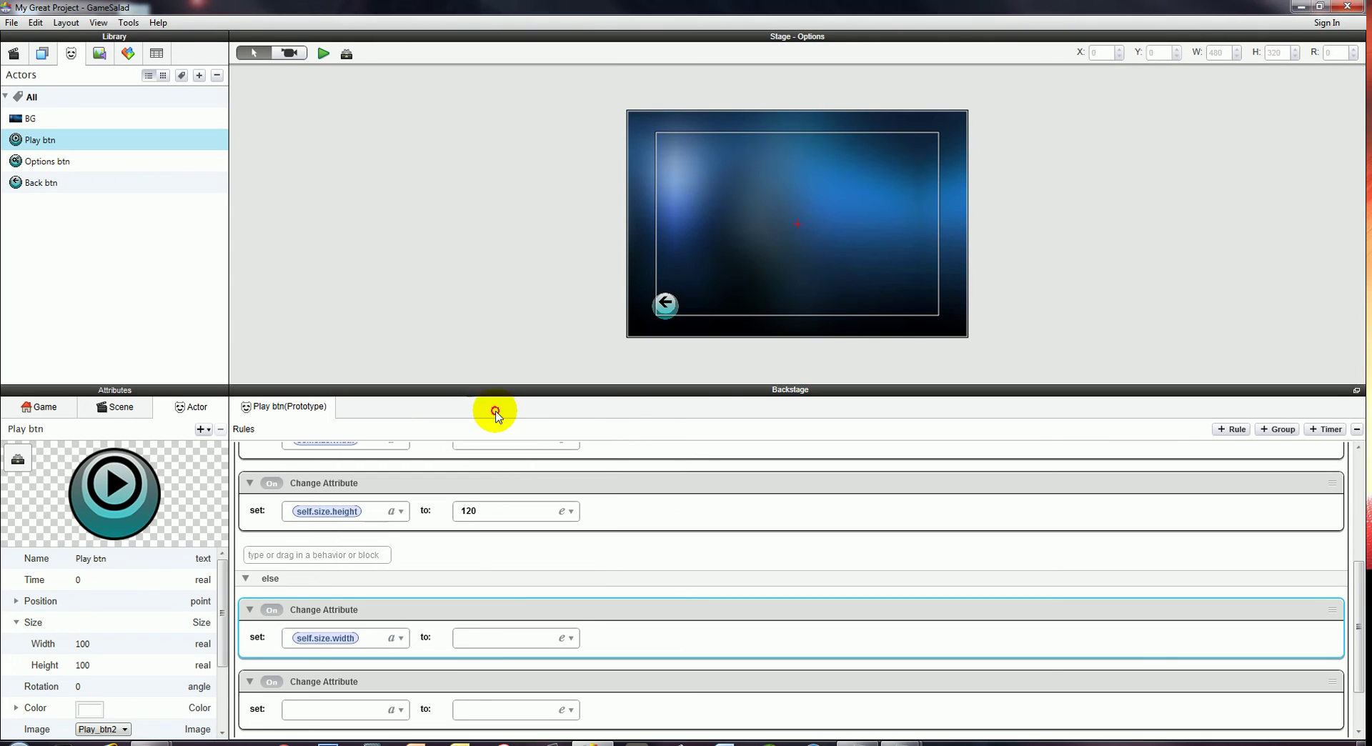
# Make the second Change Attribute behavior in the else section target the Play btn's own height, self.size.height.
pyautogui.click(397, 709)
pyautogui.click(474, 487)
pyautogui.click(557, 538)
pyautogui.click(559, 539)
pyautogui.click(549, 504)
# Set the new value to 100 in both the width and height Change Attribute behaviors of the else section.
pyautogui.click(488, 638)
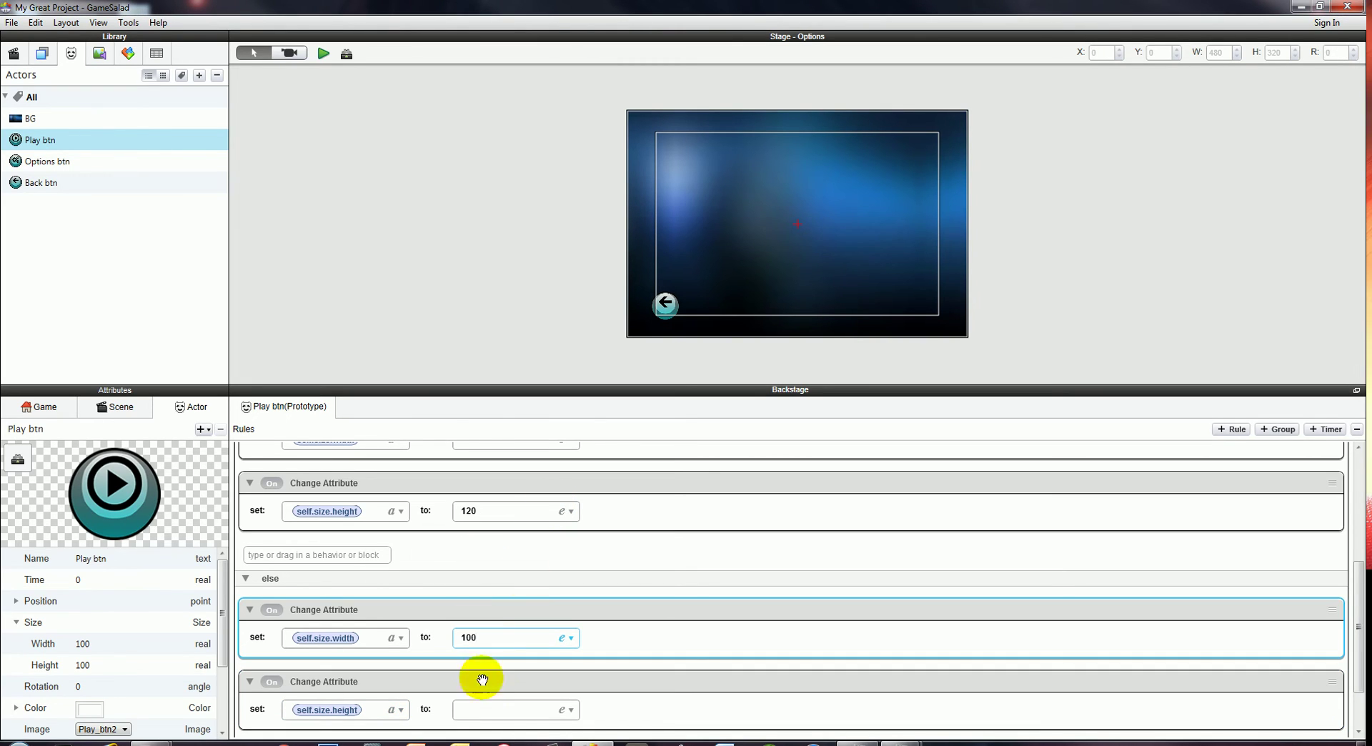
pyautogui.click(477, 707)
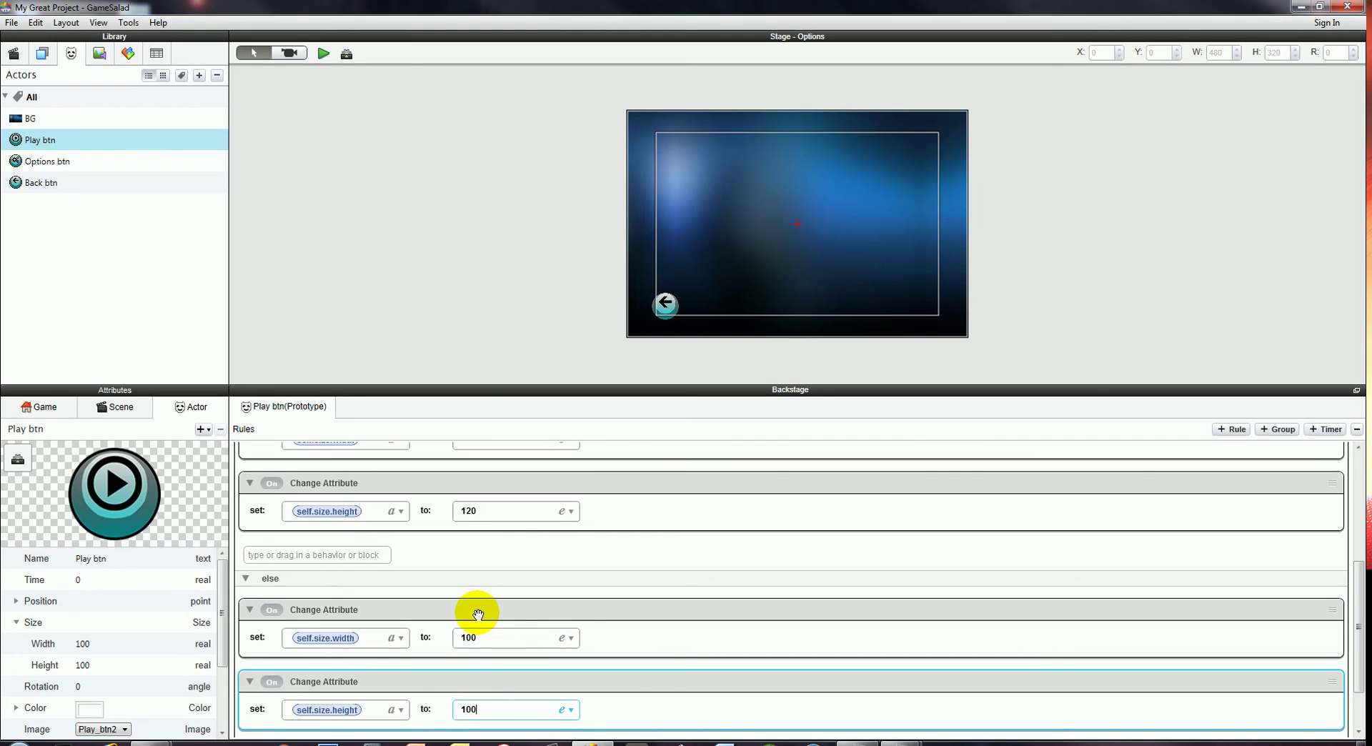
# Review the Play btn's mouse-over rule and preview the main menu to test how the button resizes.
pyautogui.scroll(2, 494, 548)
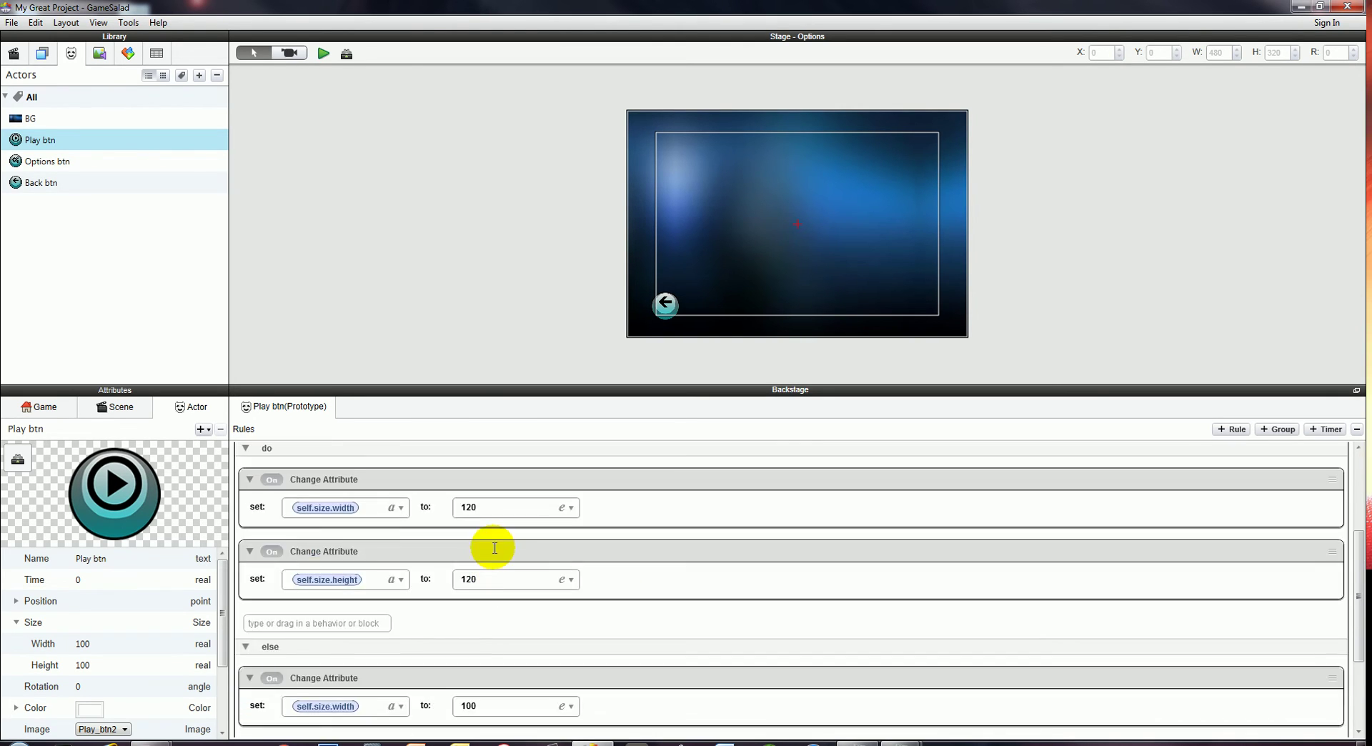
pyautogui.scroll(5, 495, 548)
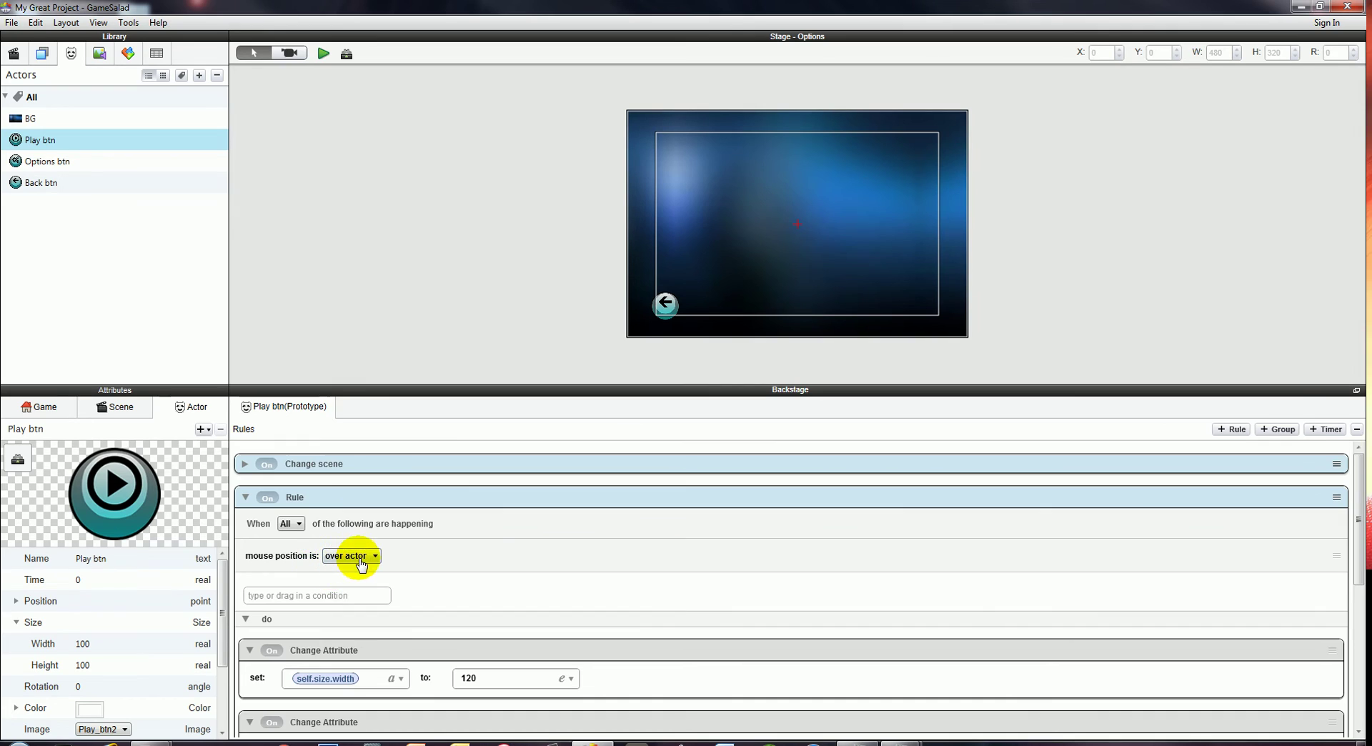
pyautogui.scroll(-3, 359, 565)
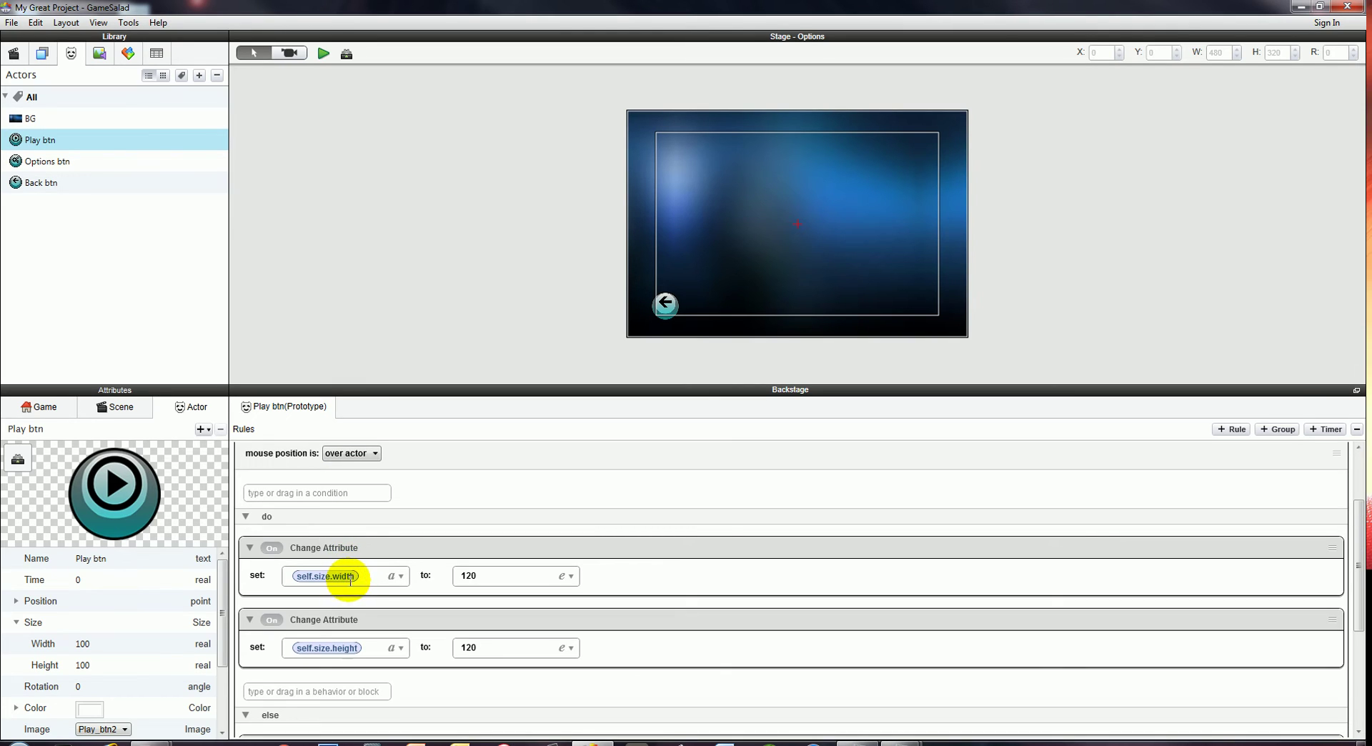
pyautogui.scroll(-6, 483, 649)
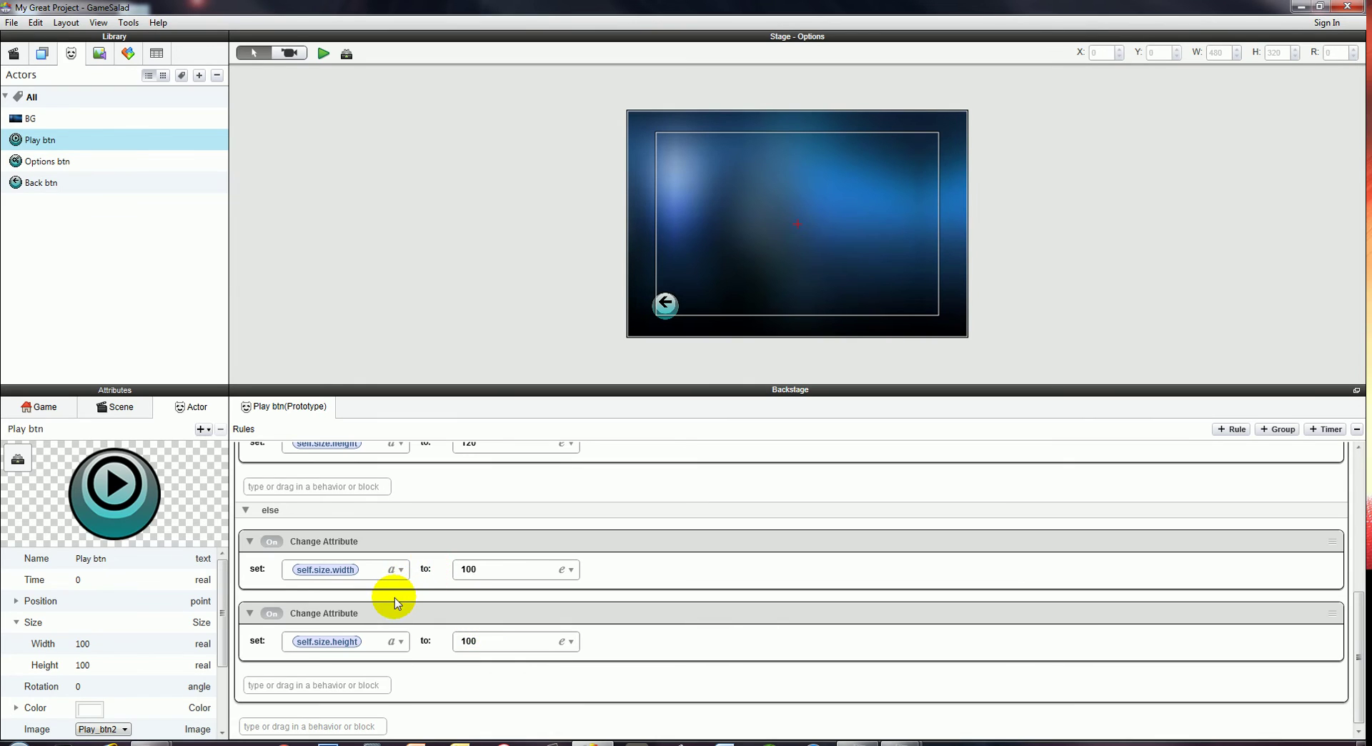
pyautogui.scroll(6, 393, 601)
pyautogui.scroll(-3, 360, 515)
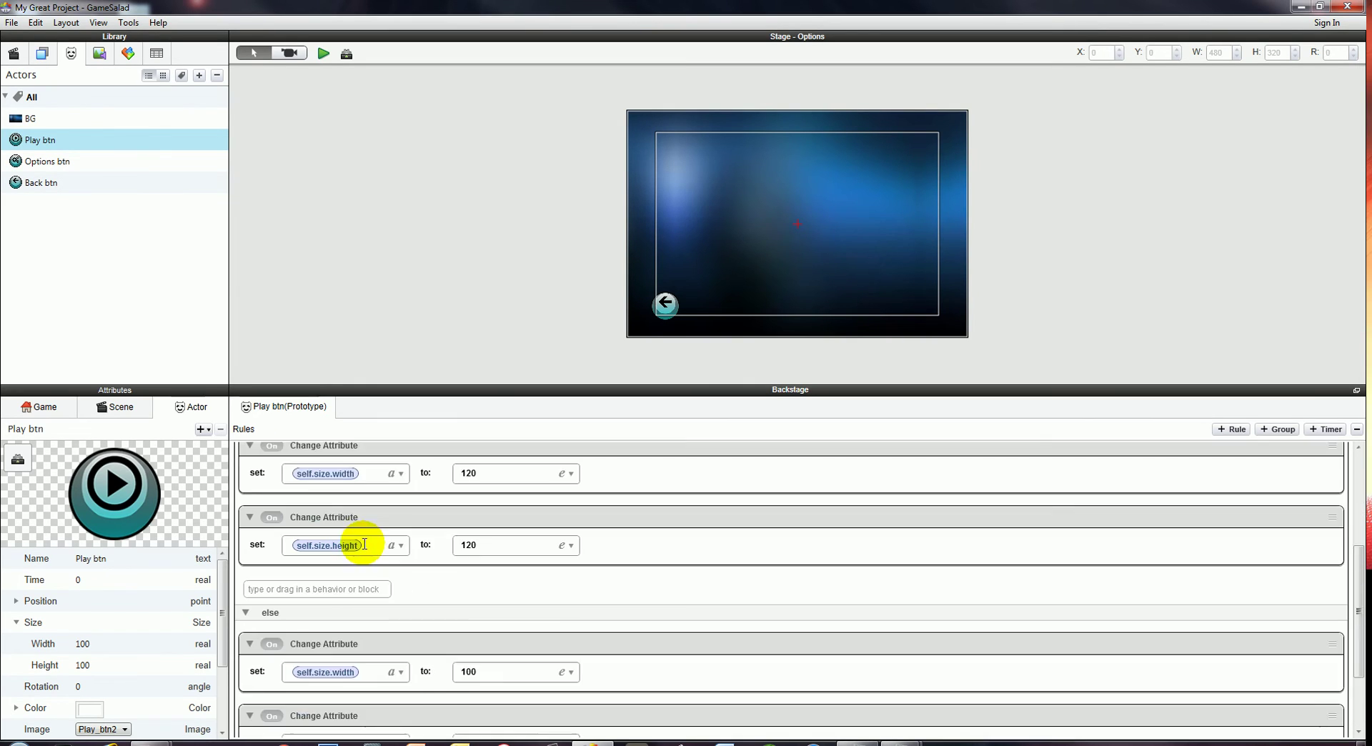
pyautogui.scroll(-1, 364, 545)
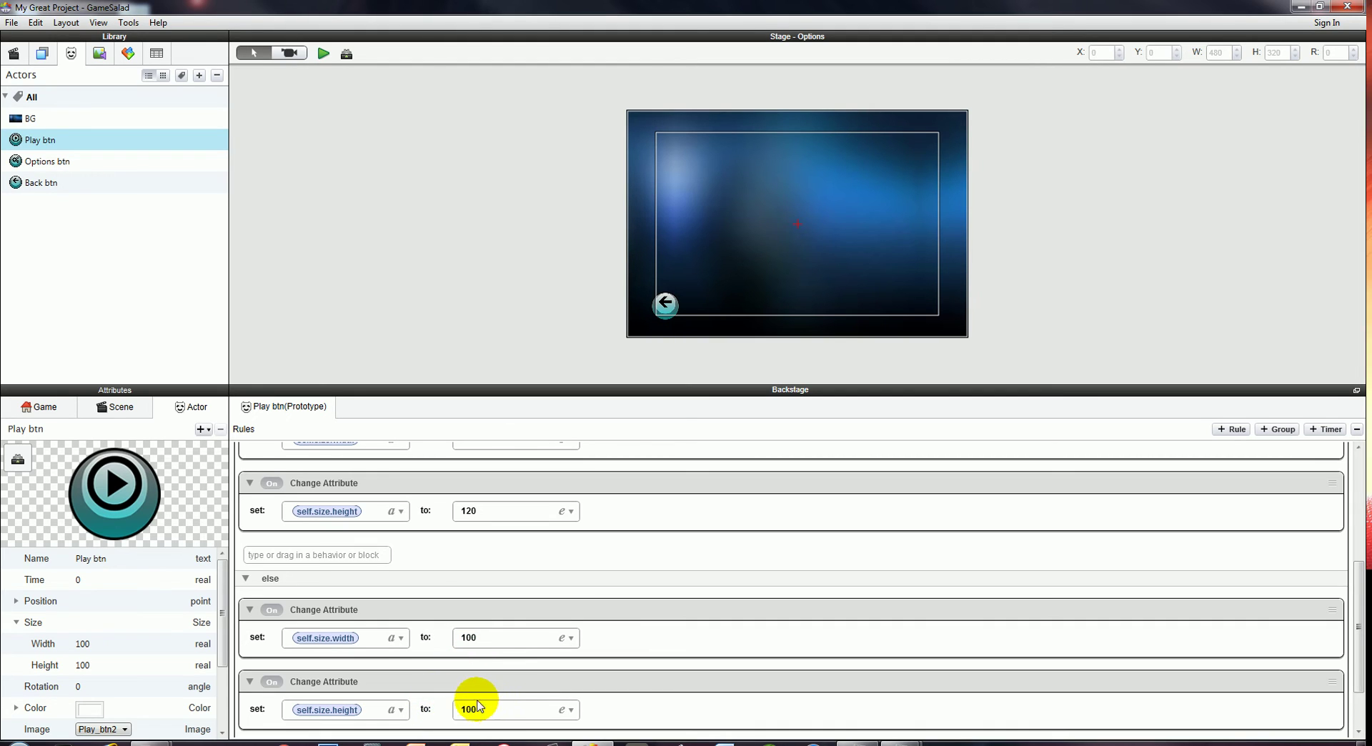
pyautogui.click(322, 54)
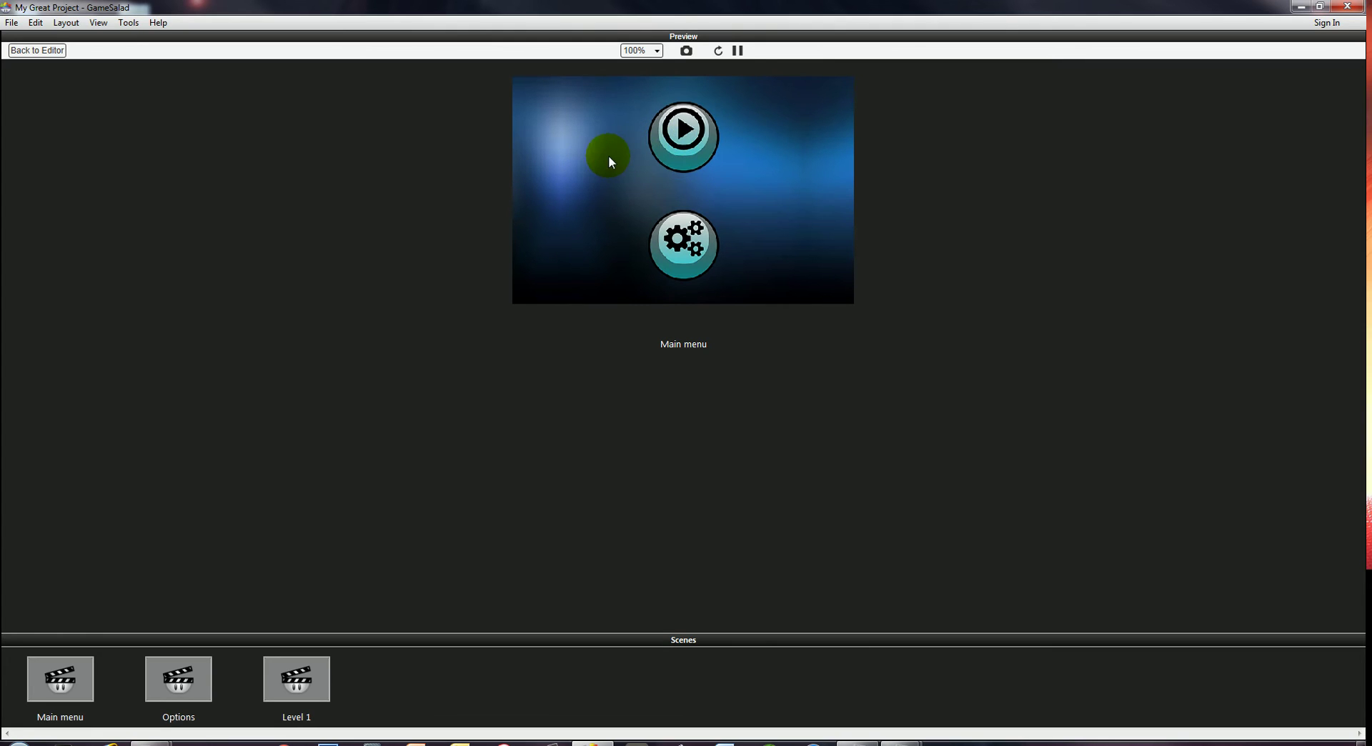
pyautogui.click(37, 50)
# Add a Play Sound behavior using the MenuS01 sound to the do section of the Play btn's mouse-over rule.
pyautogui.scroll(4, 354, 571)
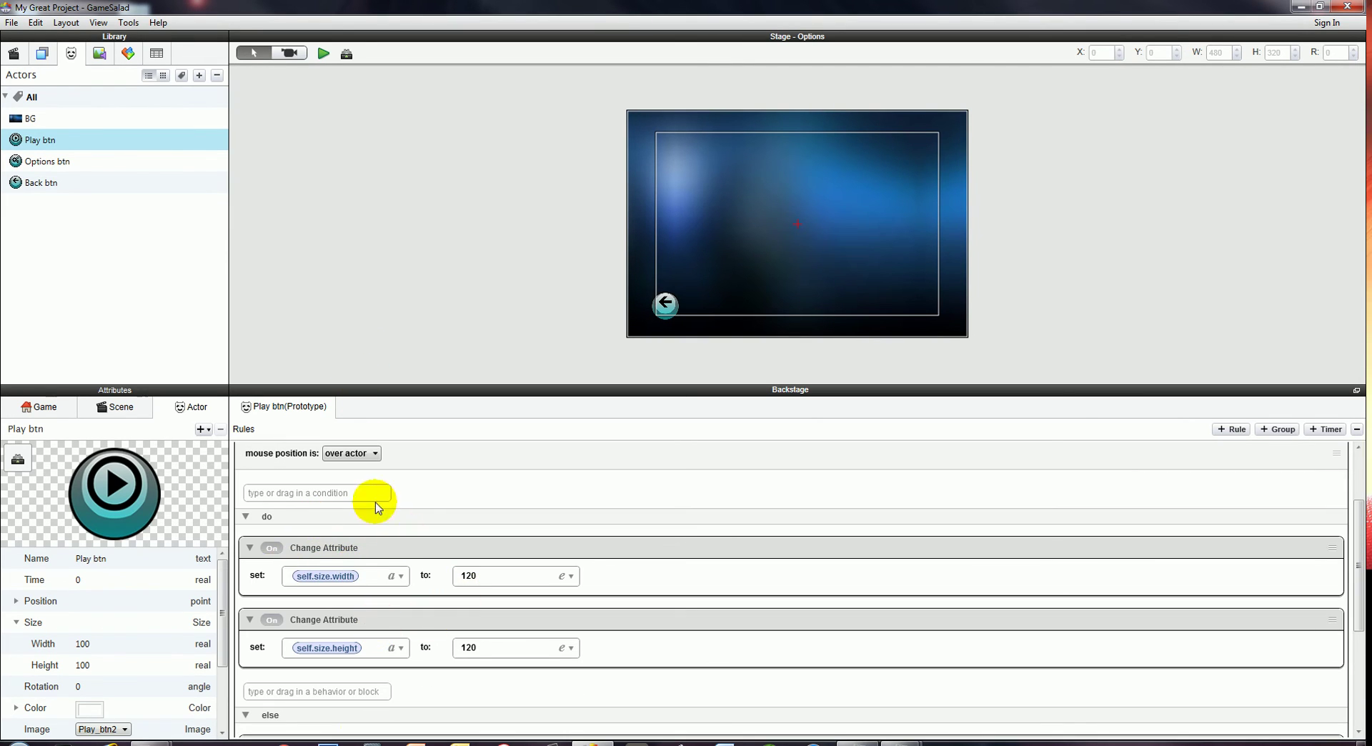
pyautogui.scroll(1, 350, 562)
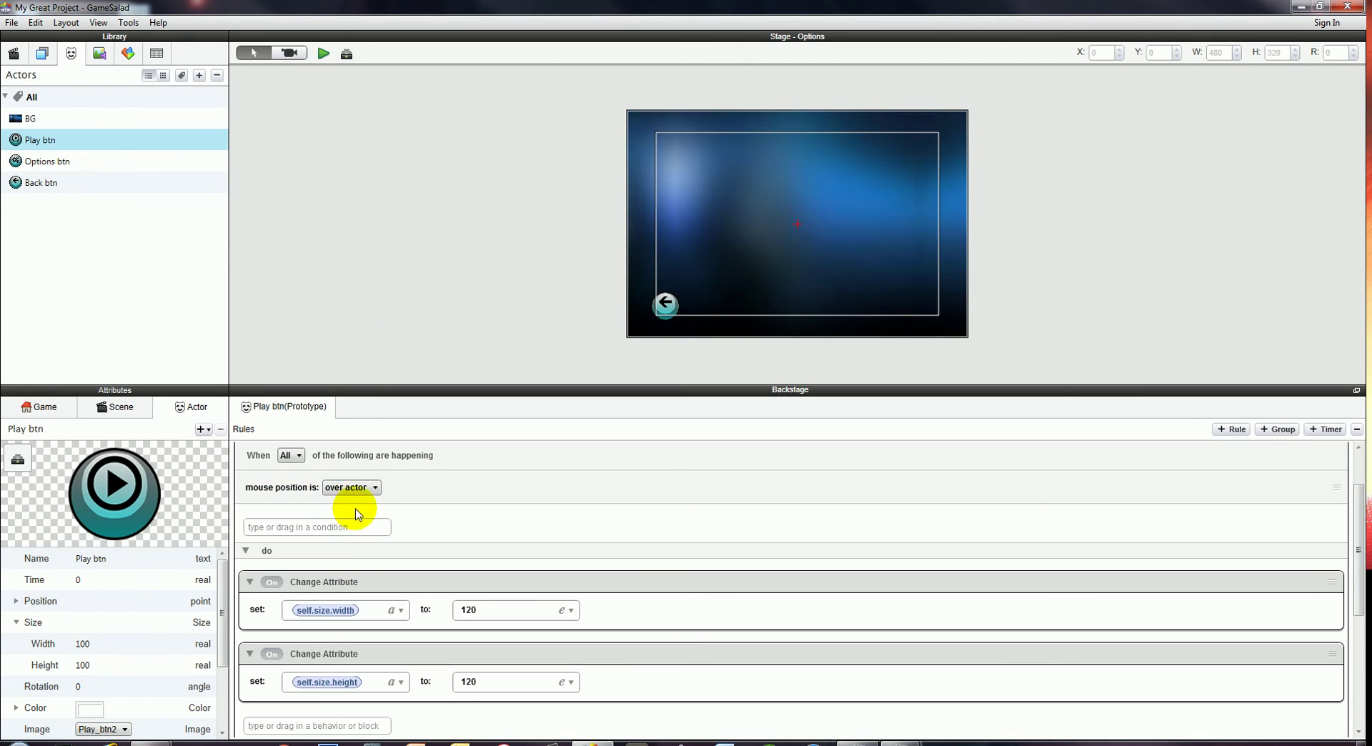
pyautogui.scroll(-2, 357, 514)
pyautogui.scroll(-2, 343, 505)
pyautogui.click(315, 590)
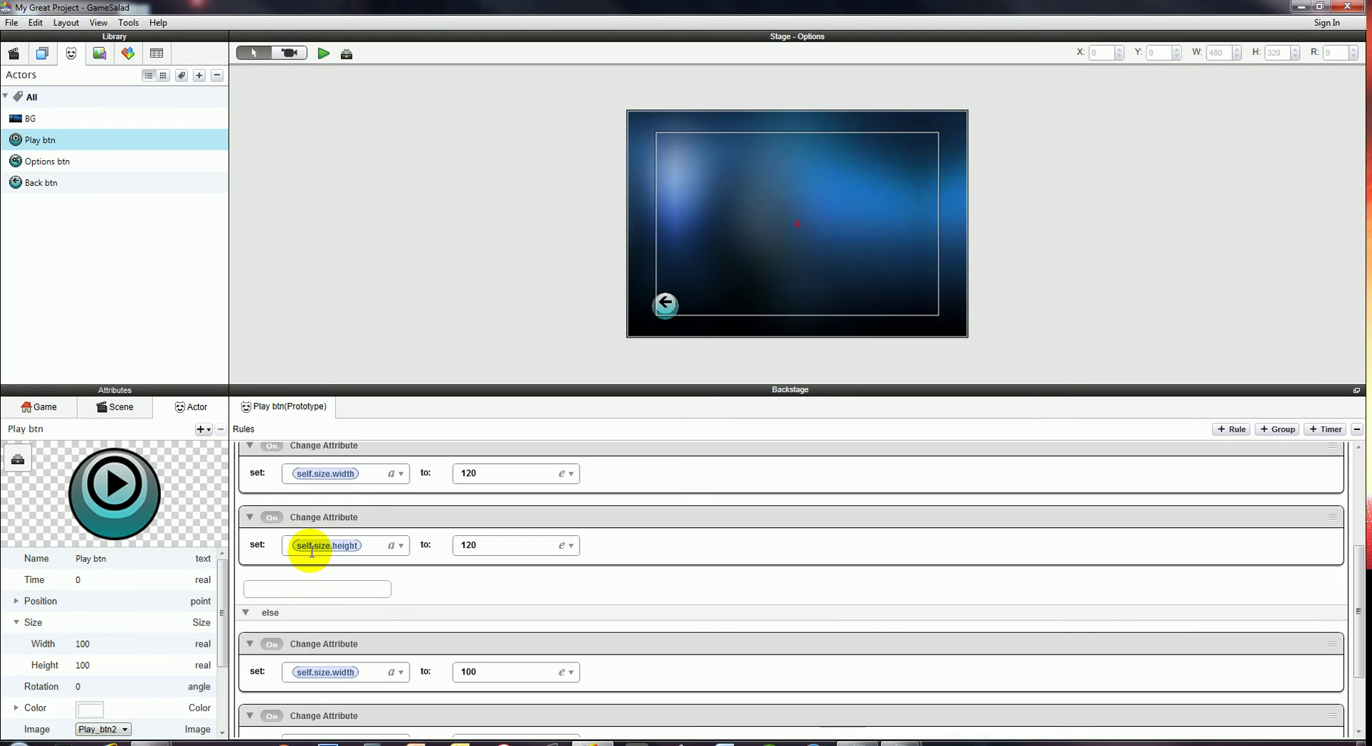
pyautogui.write('play')
pyautogui.press('Down')
pyautogui.press('Return')
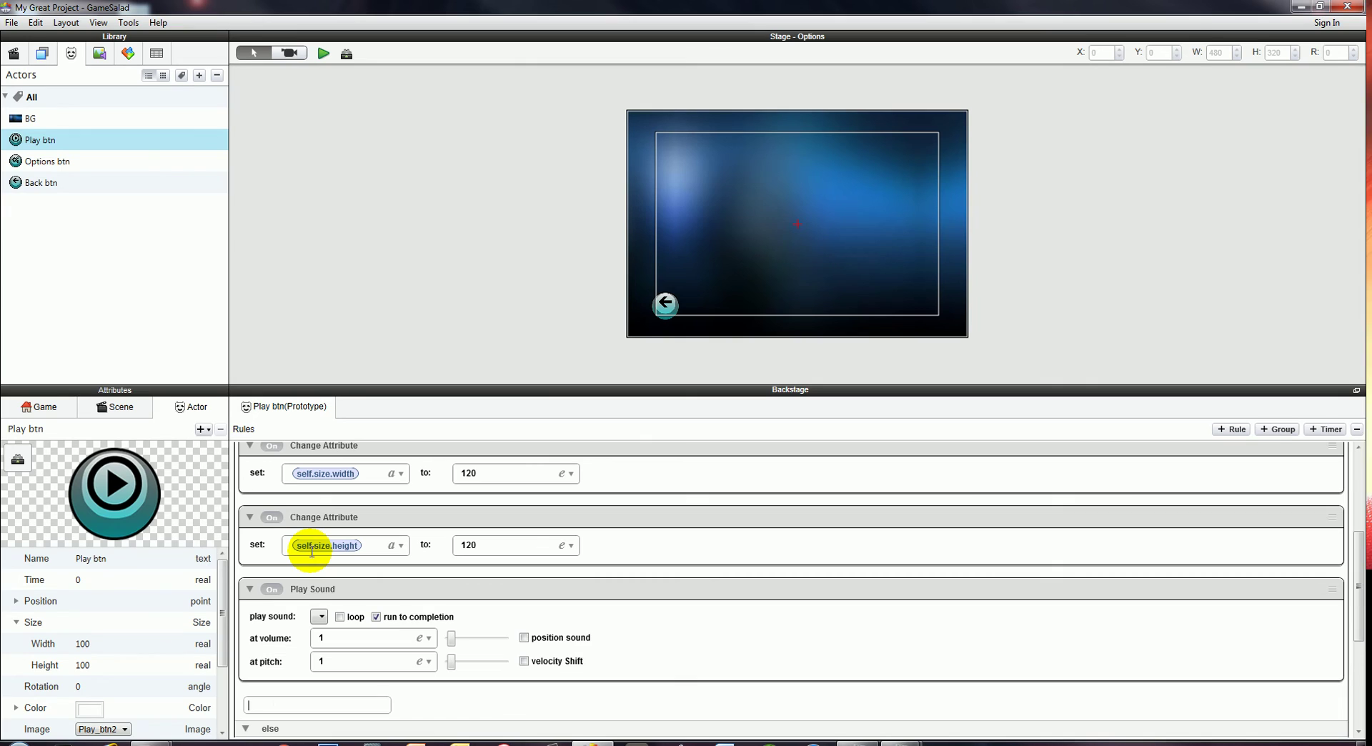
pyautogui.click(319, 616)
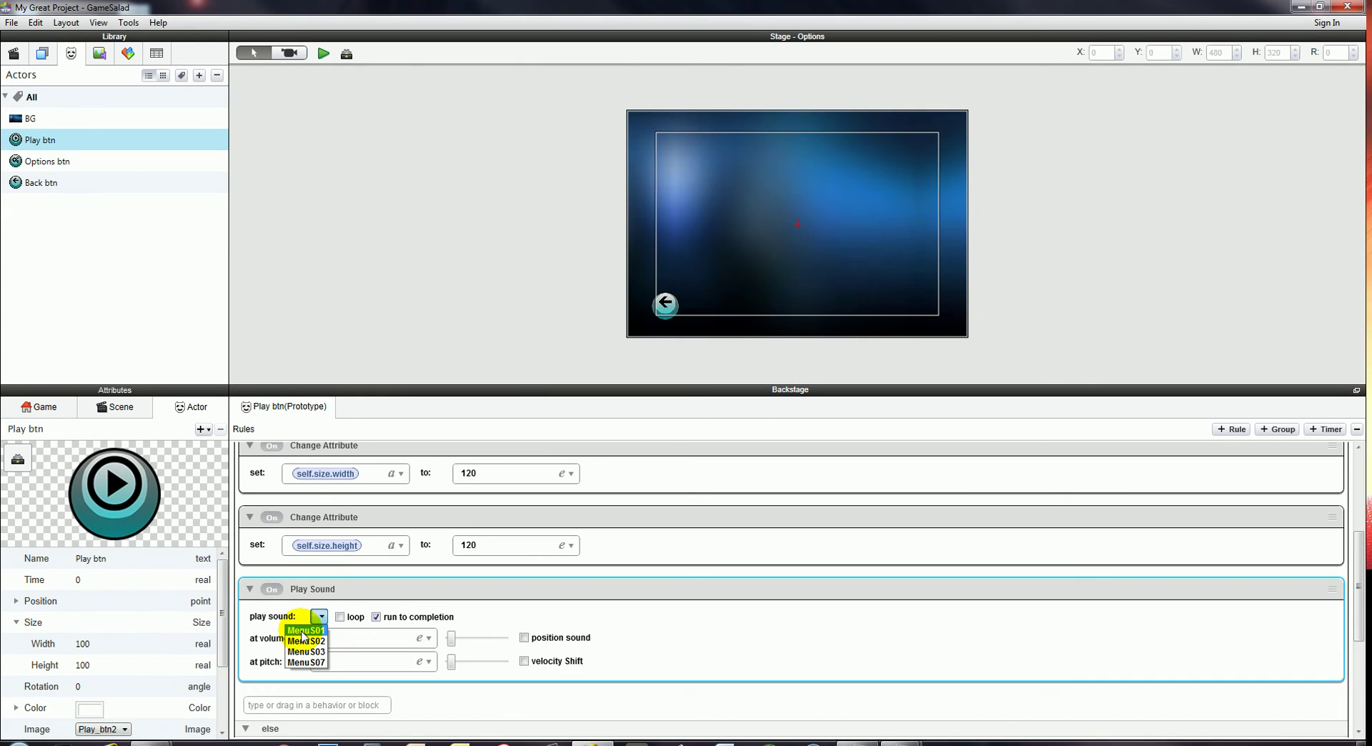
pyautogui.click(303, 631)
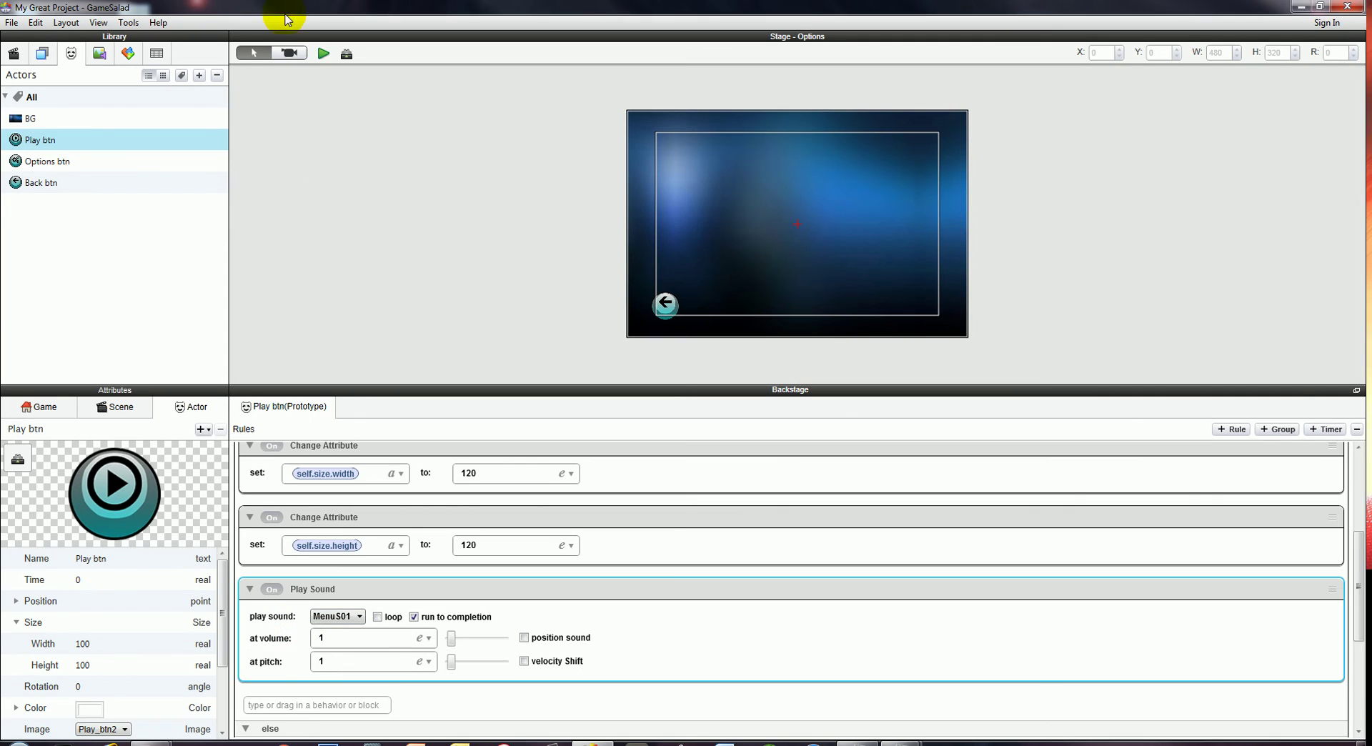
# Preview the main menu to test the Play button's mouse-over sound, and return to the editor.
pyautogui.click(322, 53)
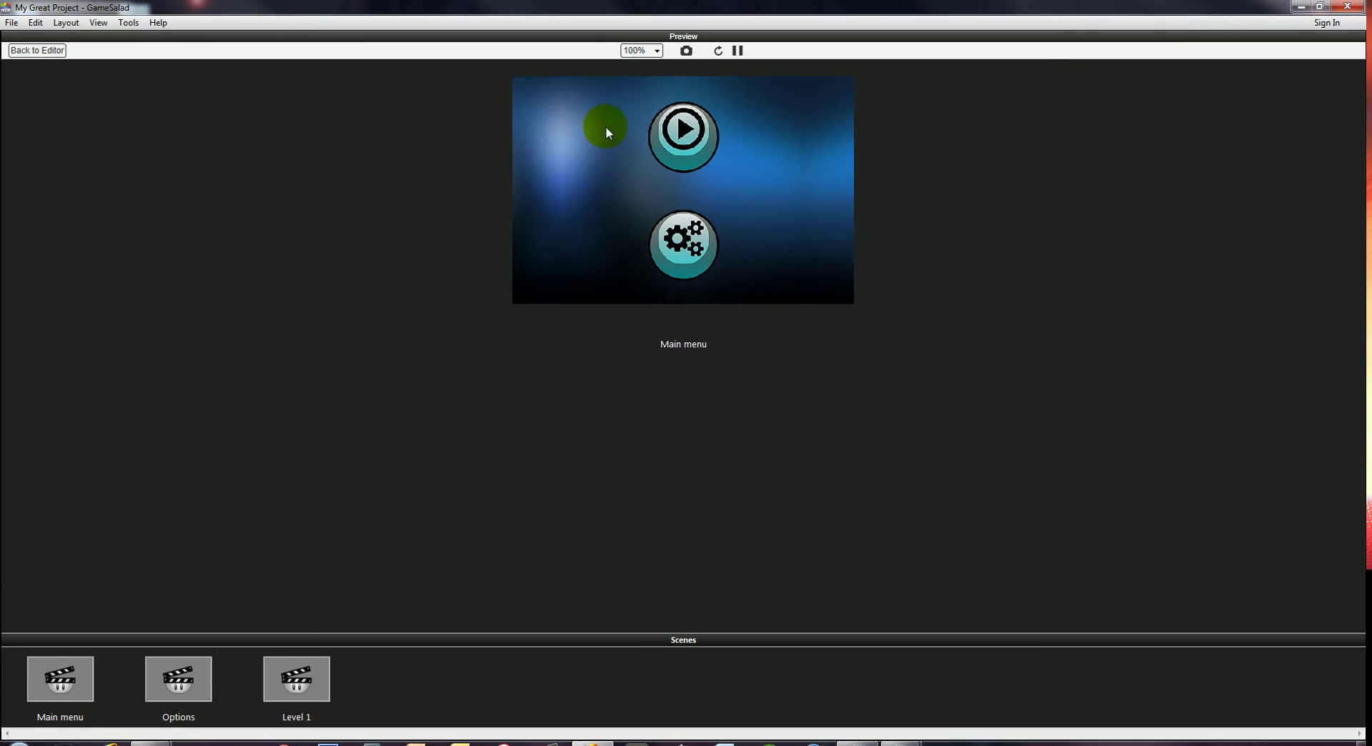
pyautogui.click(52, 48)
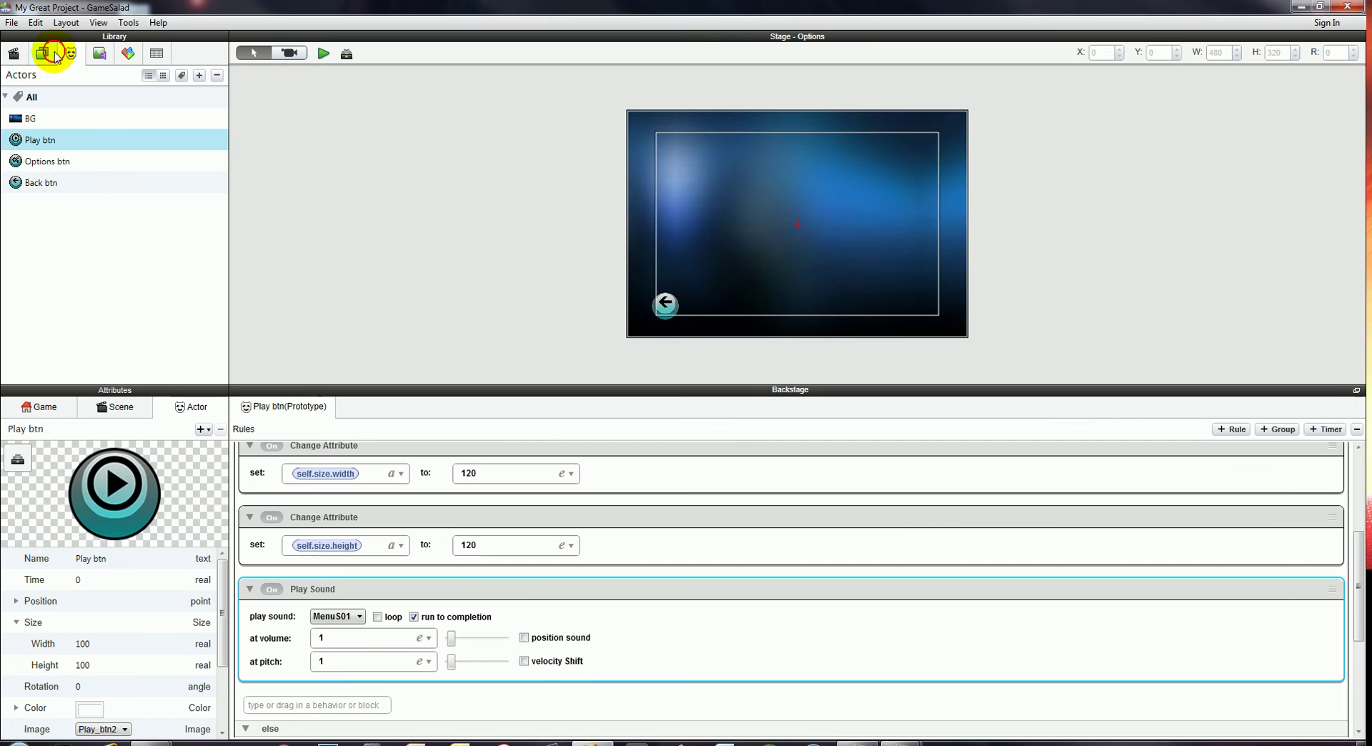
# Rename the Options btn's existing rule to "Change scene" and collapse it.
pyautogui.click(85, 162)
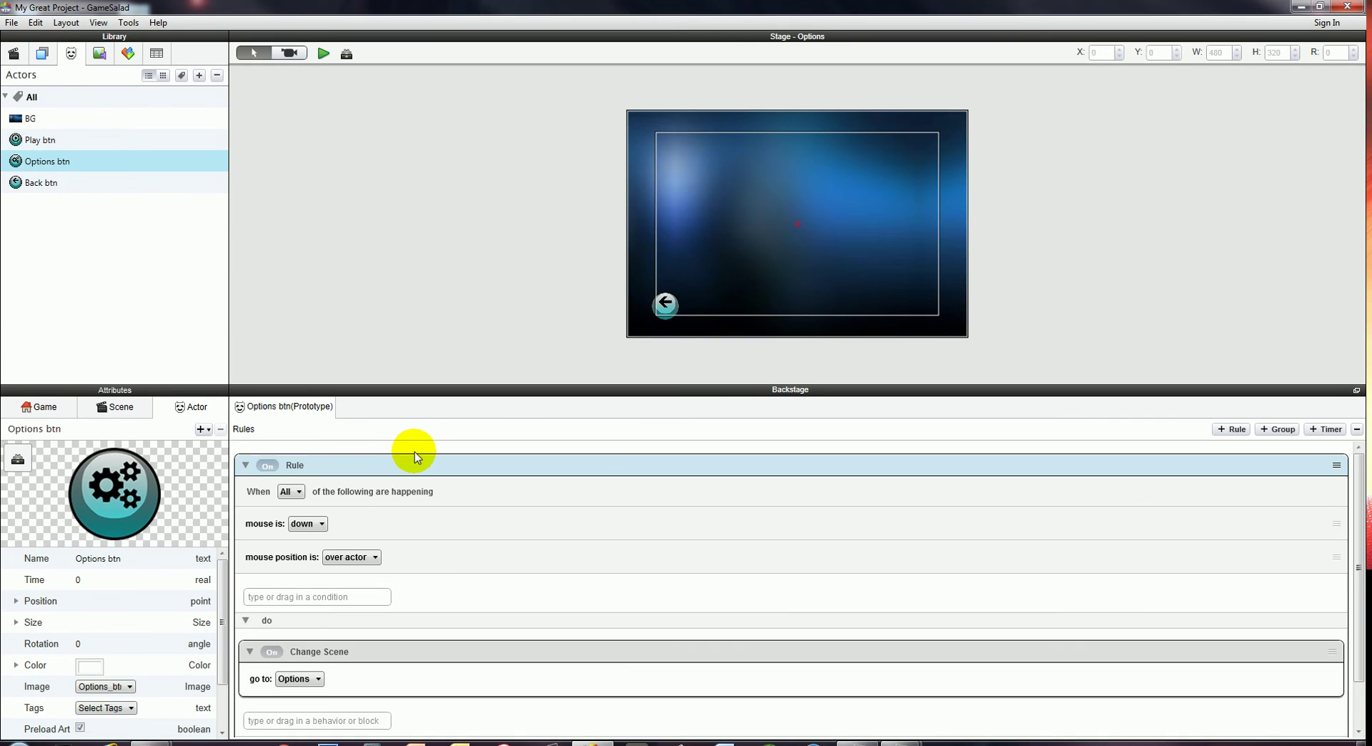
pyautogui.doubleClick(298, 466)
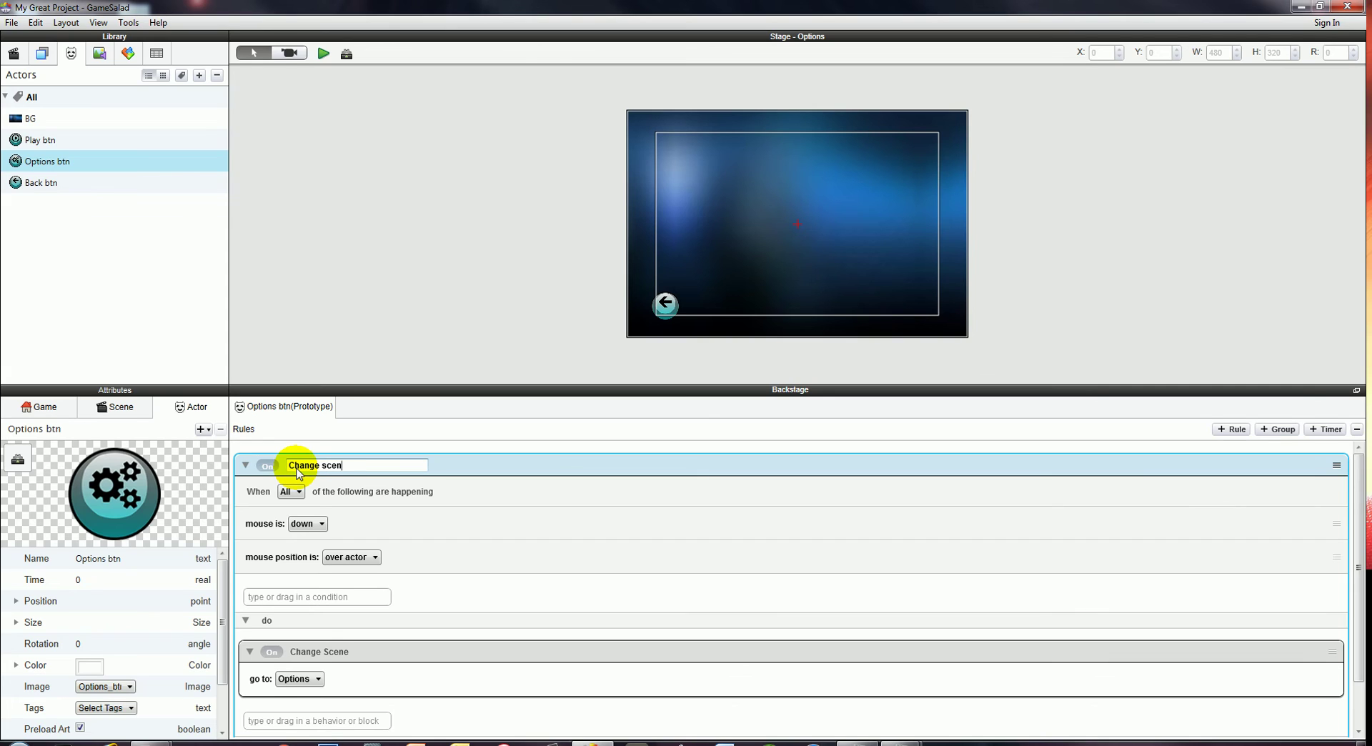
pyautogui.write('Change scene')
pyautogui.click(246, 465)
# Add a second rule to the Options btn with the condition that the mouse position is over actor.
pyautogui.click(286, 498)
pyautogui.write('rule')
pyautogui.press('Return')
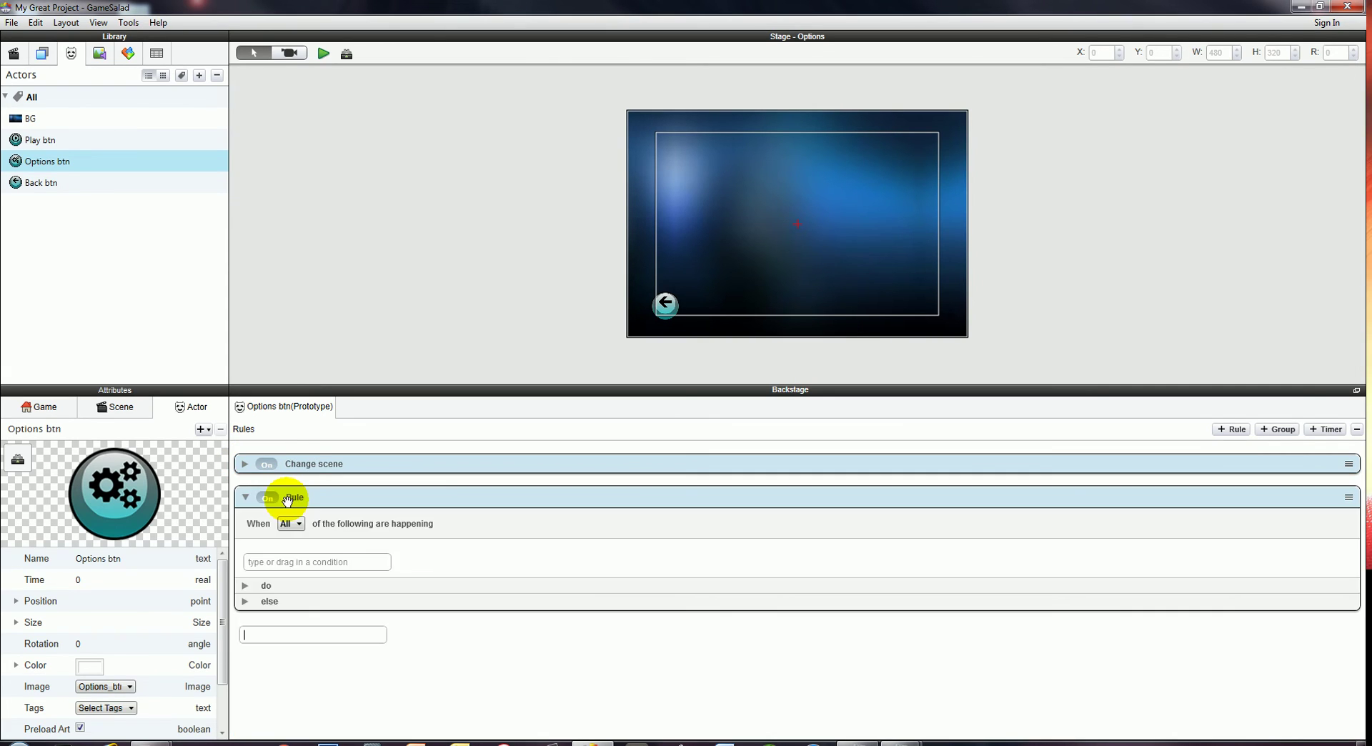
pyautogui.click(244, 585)
pyautogui.click(260, 561)
pyautogui.write('mouse Button')
pyautogui.press('Return')
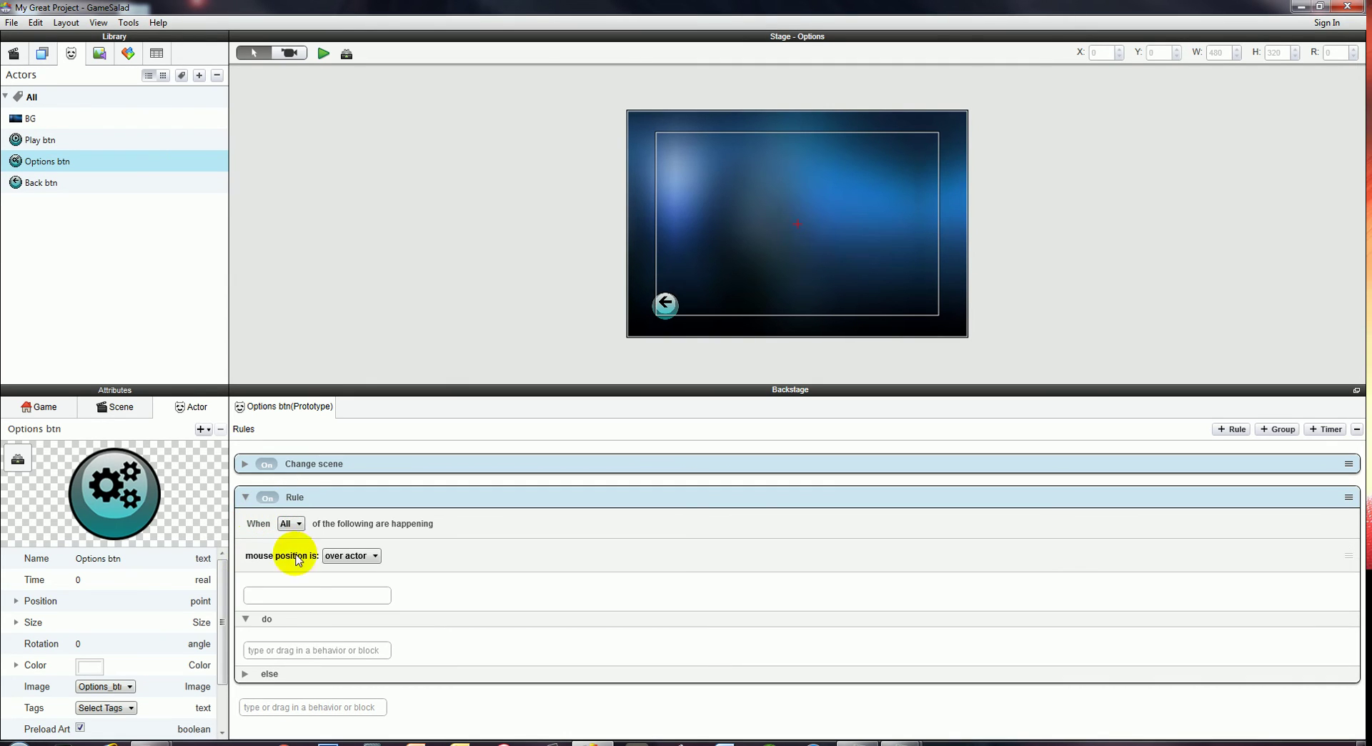
# Add two Change Attribute behaviors to the do section of the second Options btn rule.
pyautogui.click(294, 650)
pyautogui.write('change Attribute')
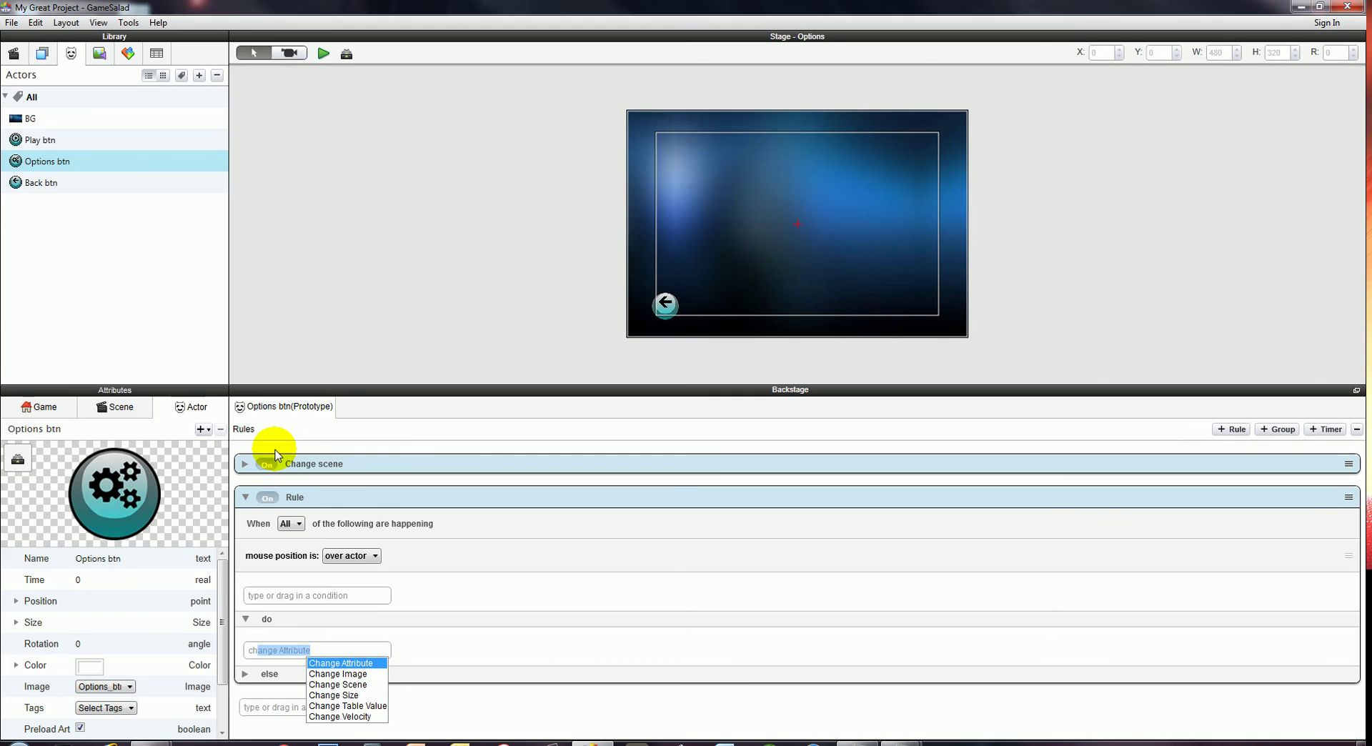
pyautogui.press('Return')
pyautogui.write('c')
pyautogui.press('Return')
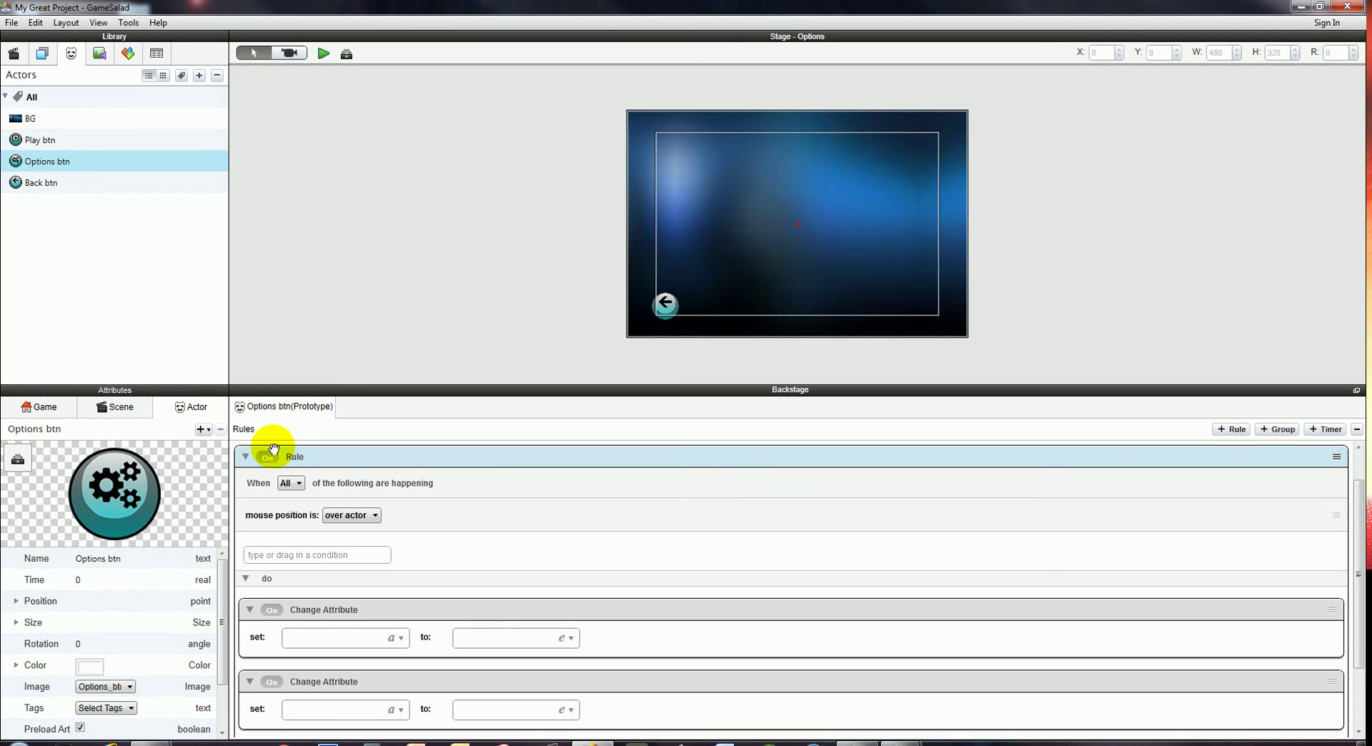
# Make the first Change Attribute in the Options btn mouse-over rule set self.size.width to 120.
pyautogui.click(395, 639)
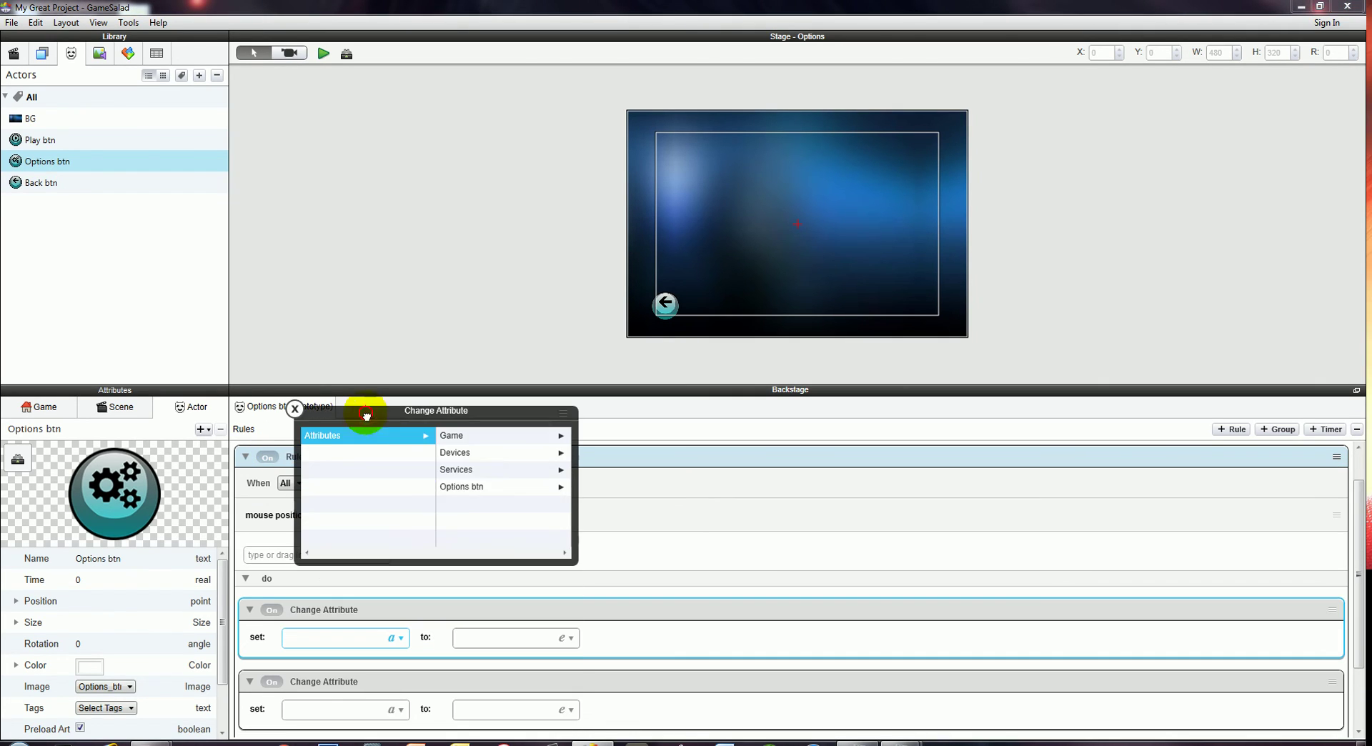
pyautogui.click(454, 485)
pyautogui.click(460, 489)
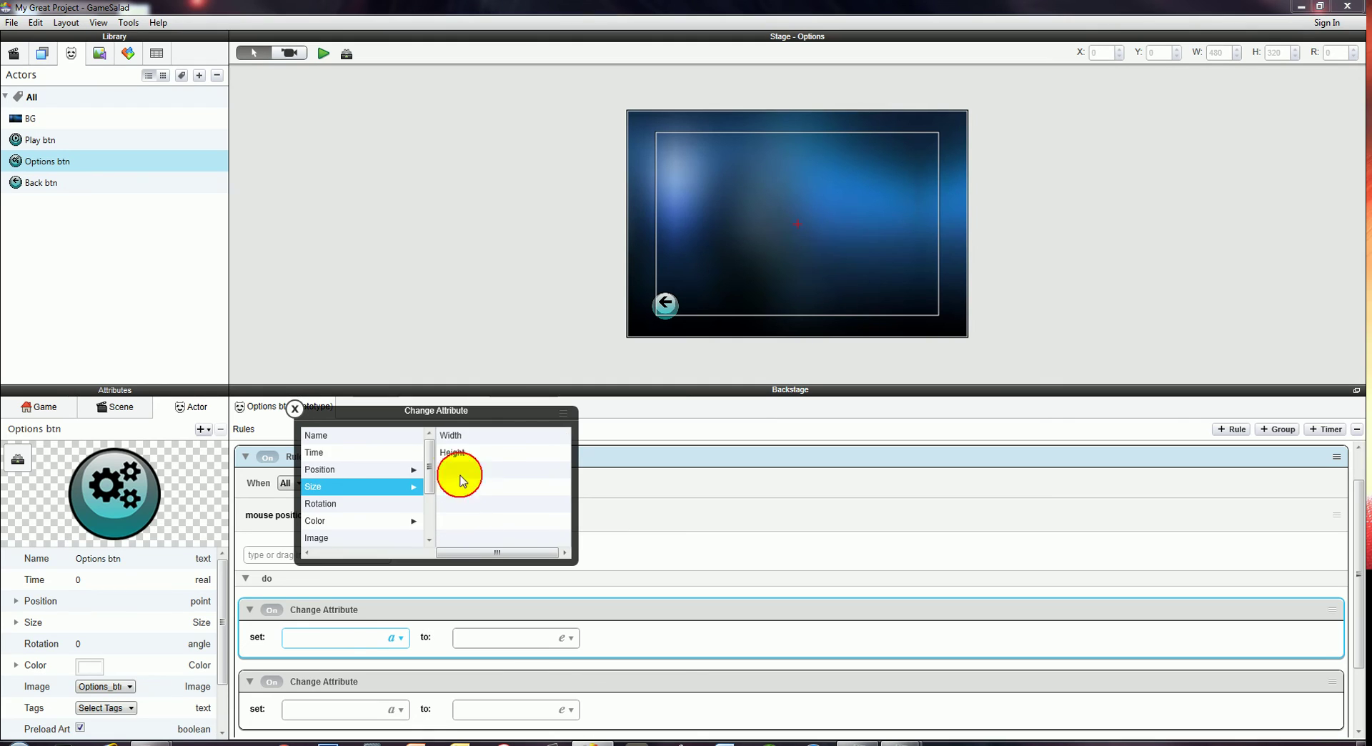
pyautogui.click(453, 436)
pyautogui.click(474, 638)
pyautogui.write('120')
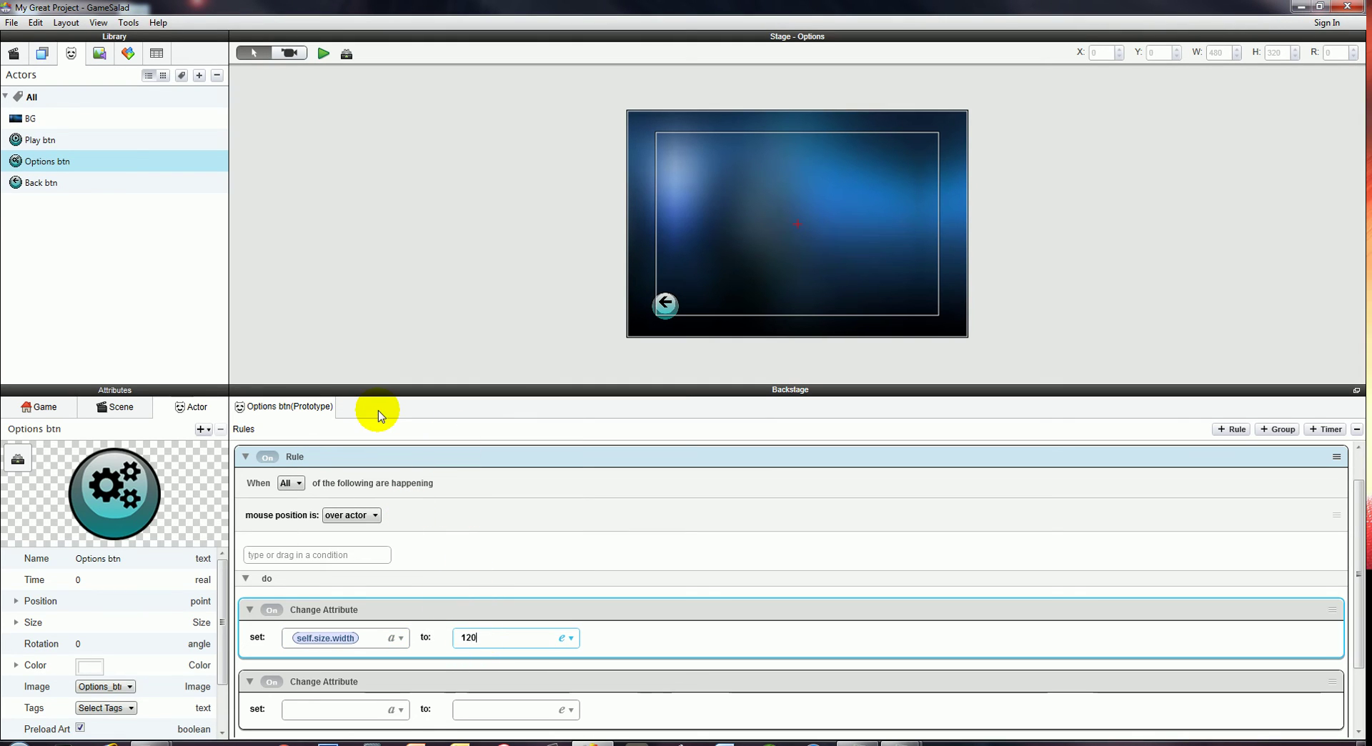
# Make the second Change Attribute in the Options btn mouse-over rule set self.size.height to 120.
pyautogui.click(393, 710)
pyautogui.click(401, 450)
pyautogui.click(469, 498)
pyautogui.click(472, 498)
pyautogui.click(469, 465)
pyautogui.click(475, 706)
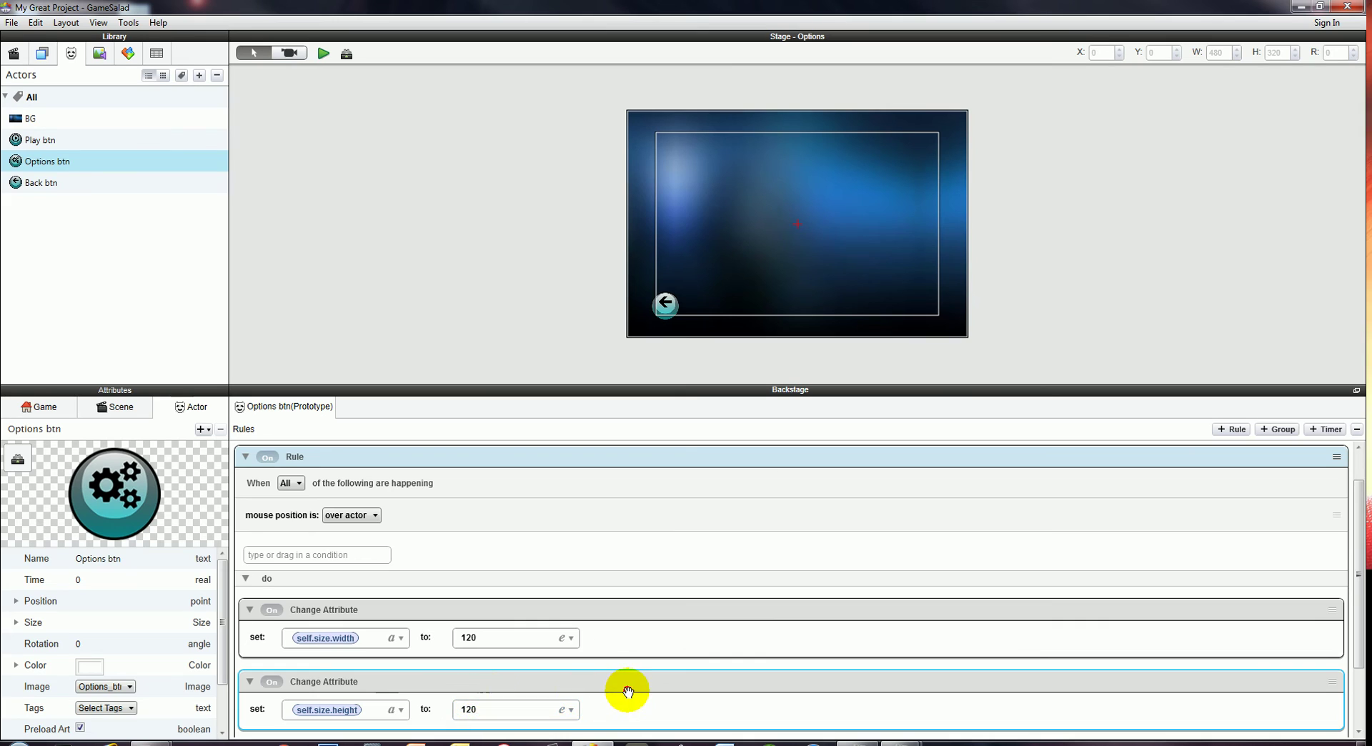
# Expand the else section of the Options btn mouse-over rule and add two Change Attribute behaviors to it.
pyautogui.scroll(-3, 628, 691)
pyautogui.click(245, 689)
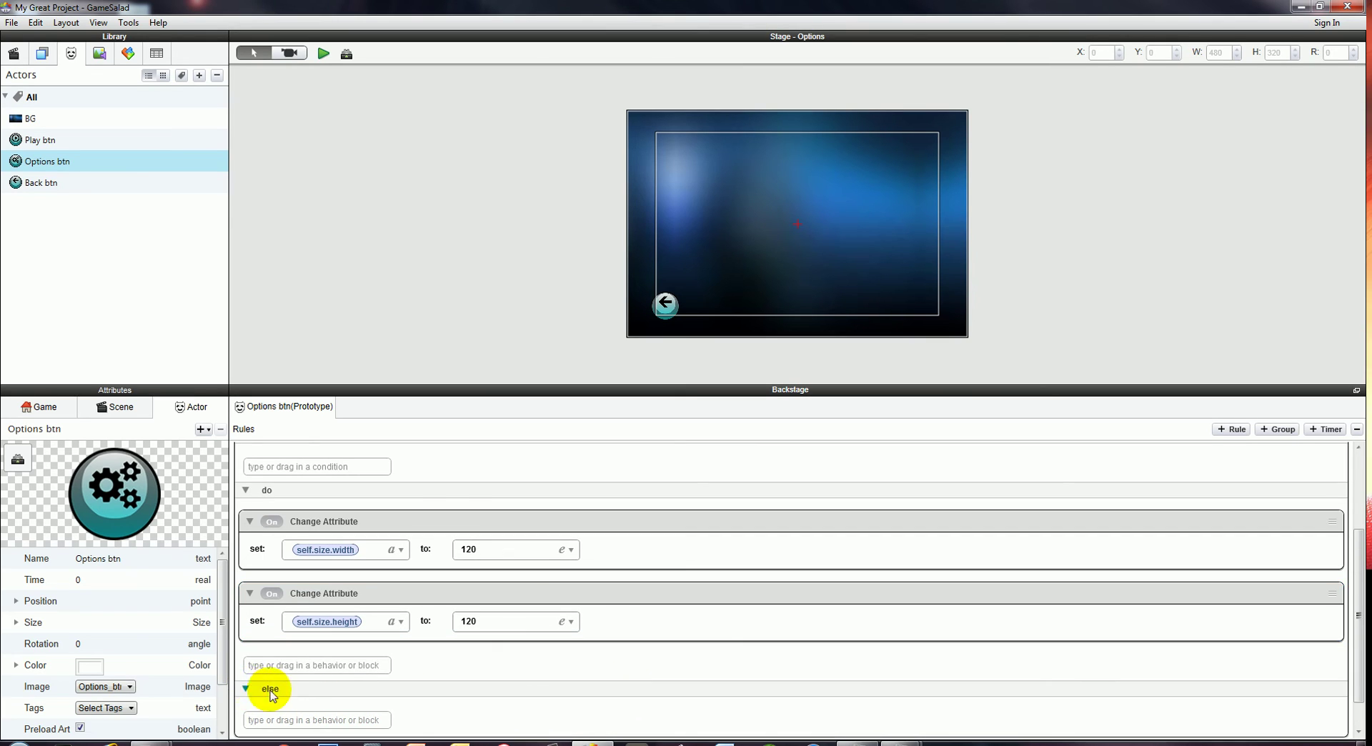
pyautogui.write('change')
pyautogui.press('Return')
pyautogui.press('Return')
# Choose self.size.width as the target of the first Change Attribute in the else section.
pyautogui.click(391, 637)
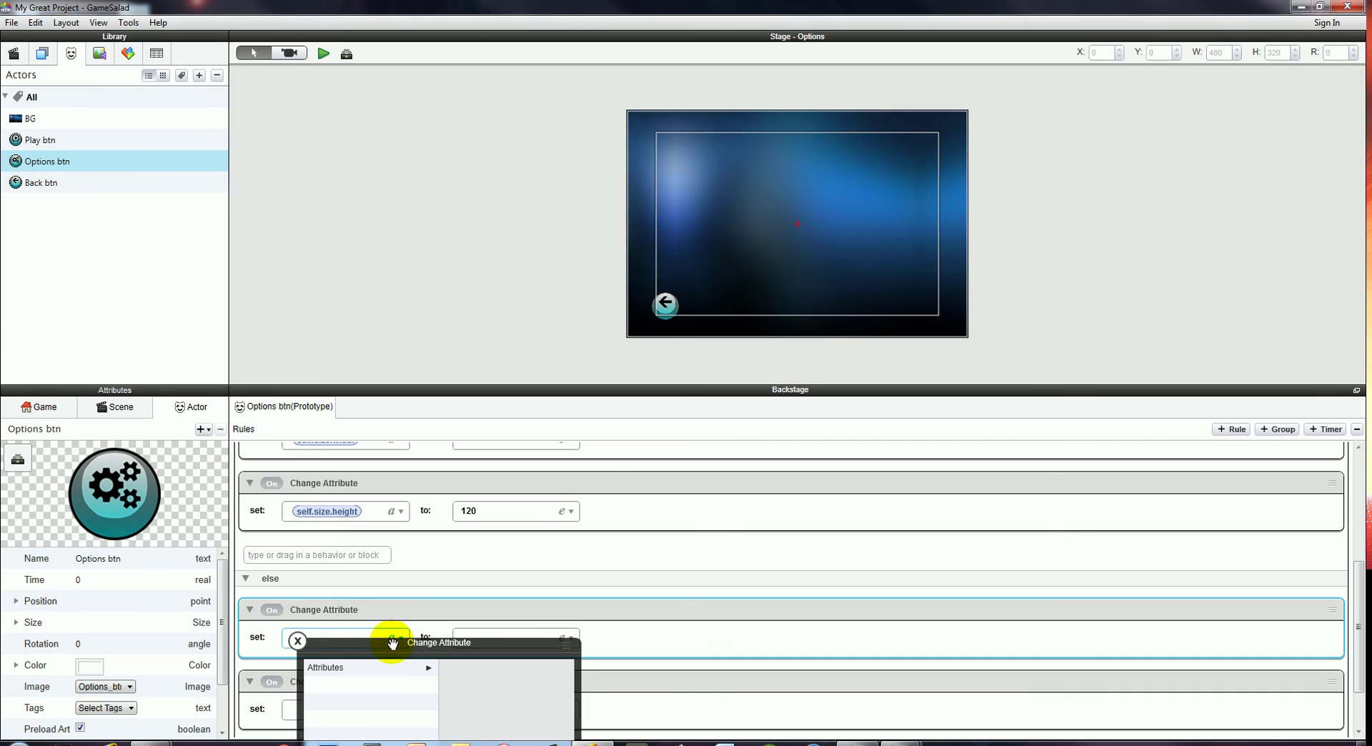
pyautogui.moveTo(392, 639); pyautogui.dragTo(433, 484)
pyautogui.click(431, 503)
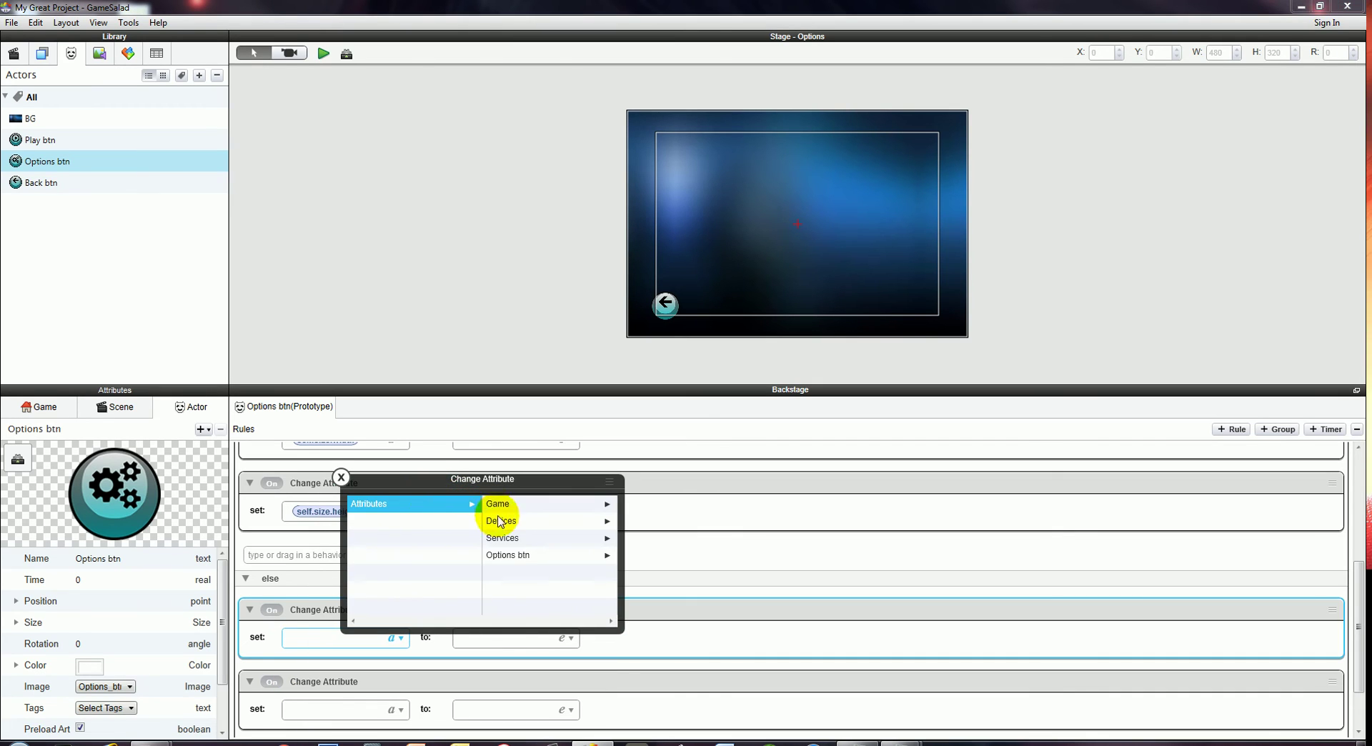
pyautogui.click(499, 557)
pyautogui.click(499, 555)
pyautogui.click(499, 505)
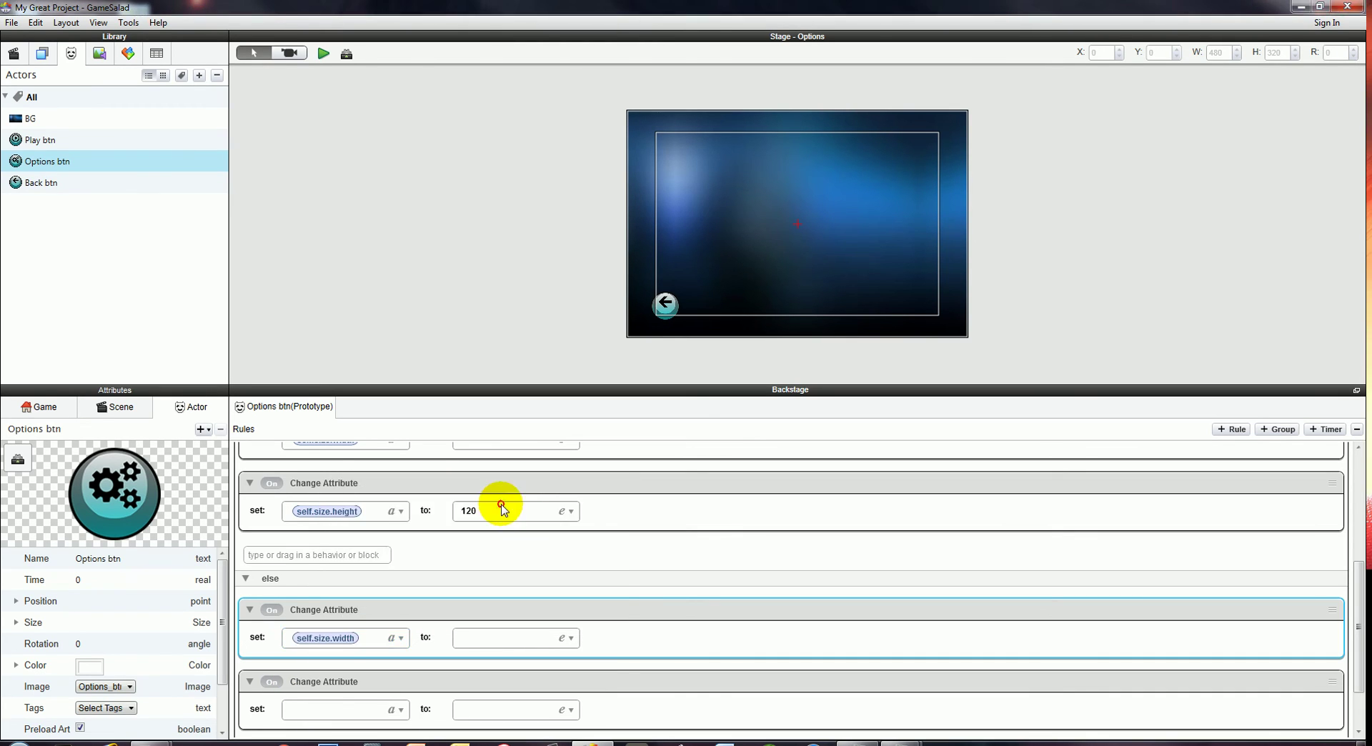
# Choose self.size.height as the target of the second Change Attribute in the else section.
pyautogui.click(396, 709)
pyautogui.moveTo(396, 711); pyautogui.dragTo(398, 511)
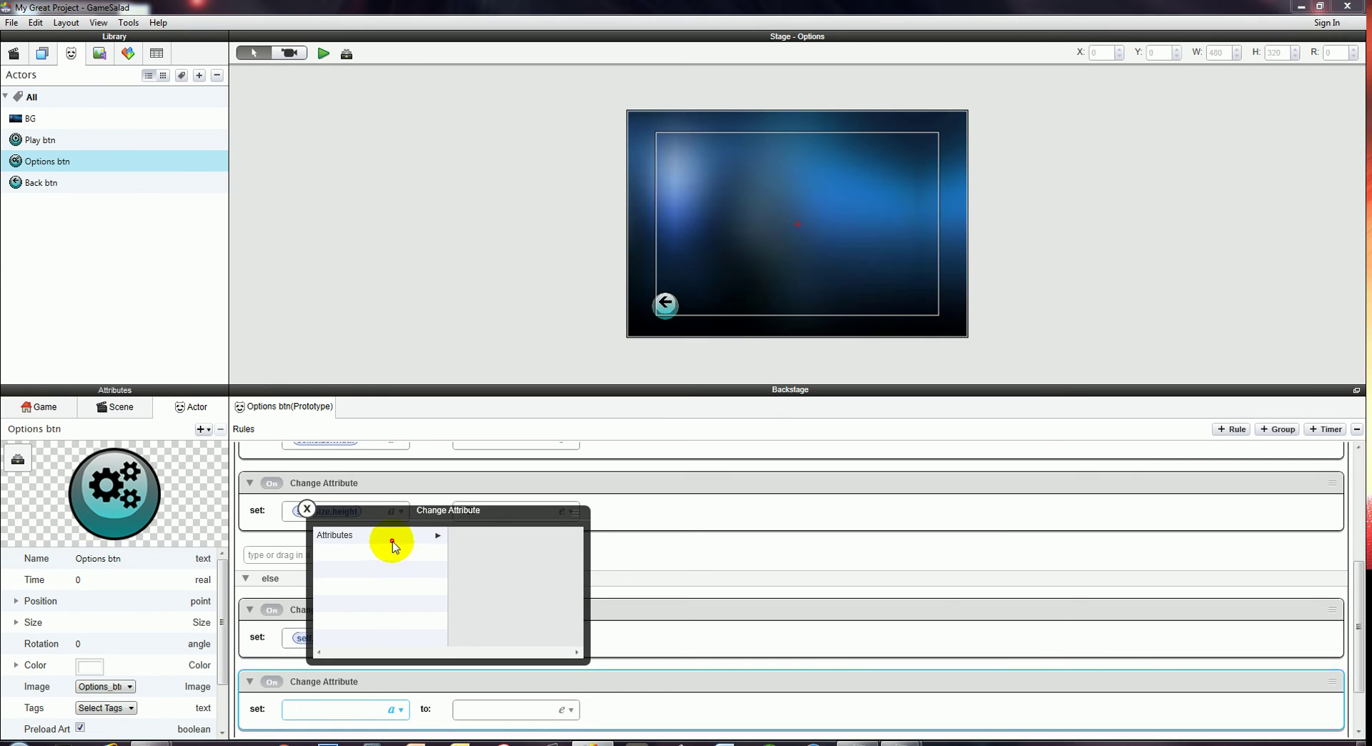
pyautogui.click(392, 538)
pyautogui.click(468, 586)
pyautogui.click(472, 587)
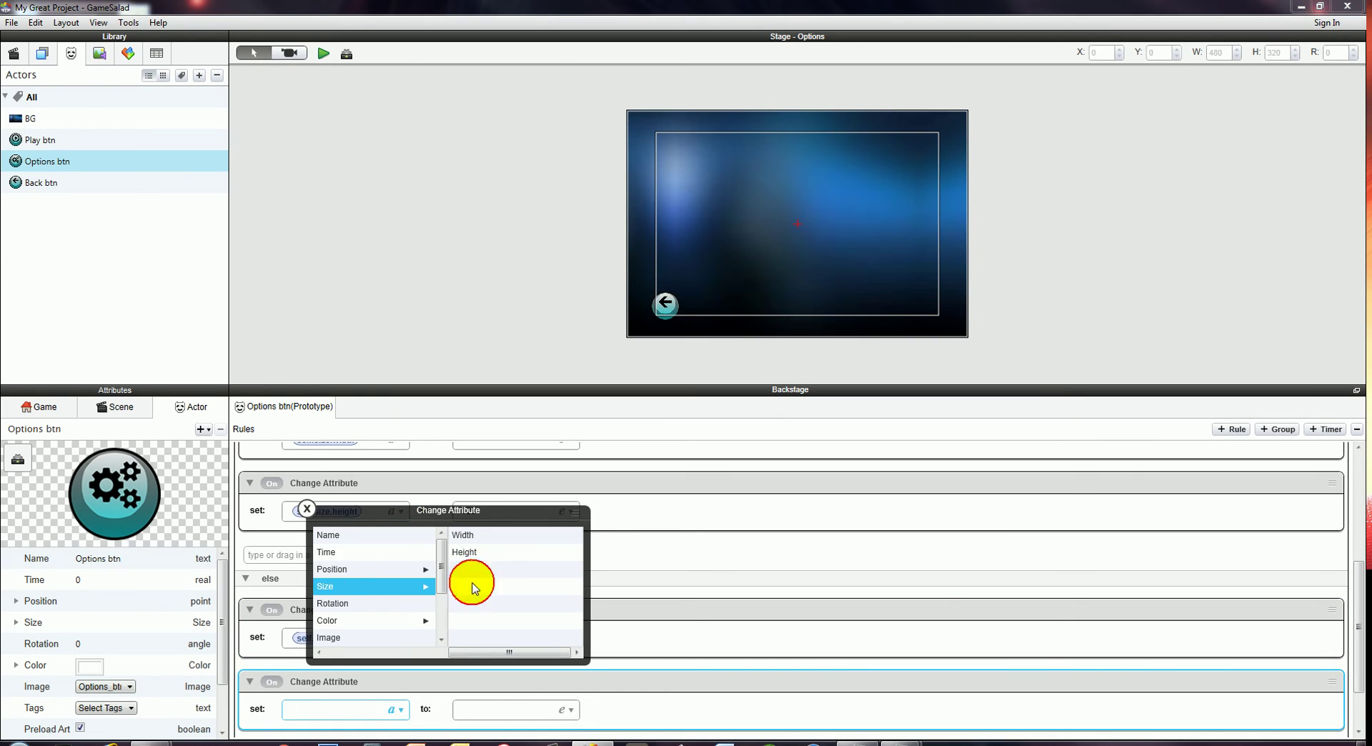
pyautogui.click(461, 553)
# Set both the width and height values in the else section to 100.
pyautogui.click(481, 636)
pyautogui.write('100')
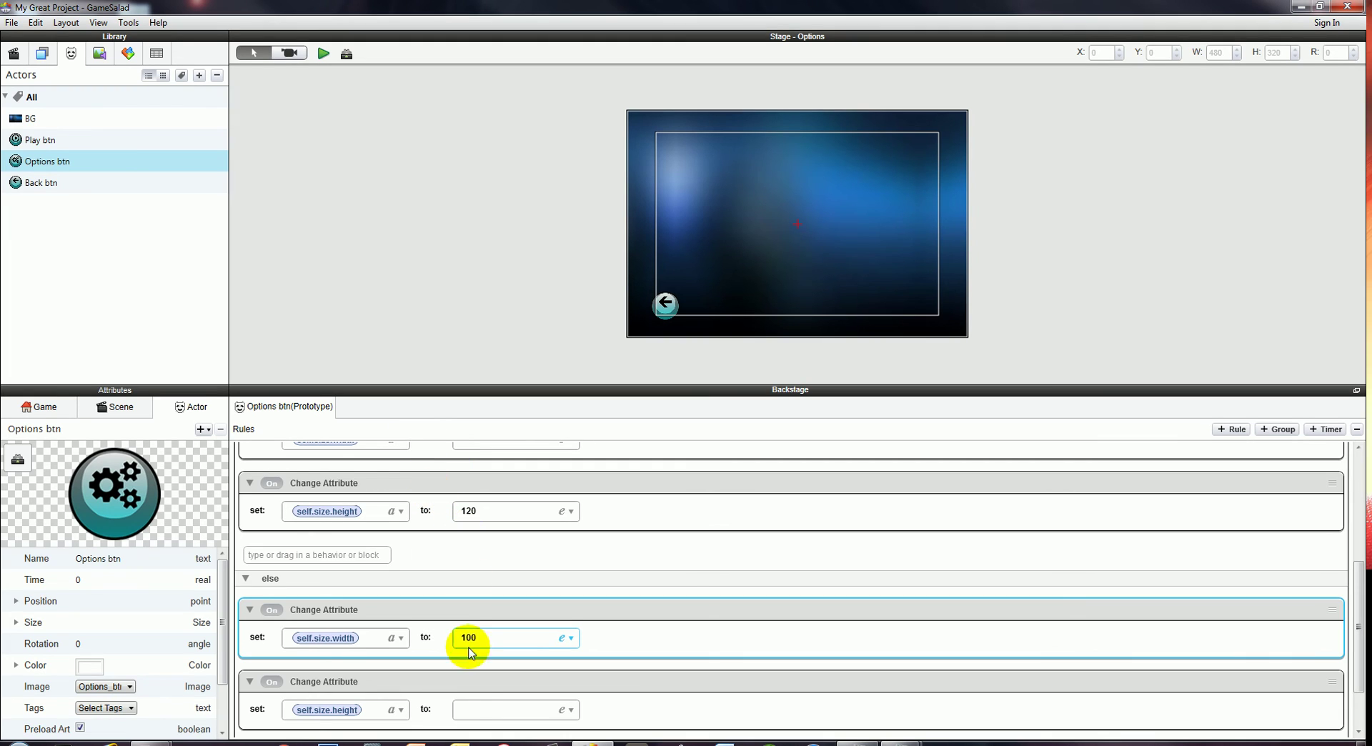
pyautogui.click(474, 709)
pyautogui.write('100')
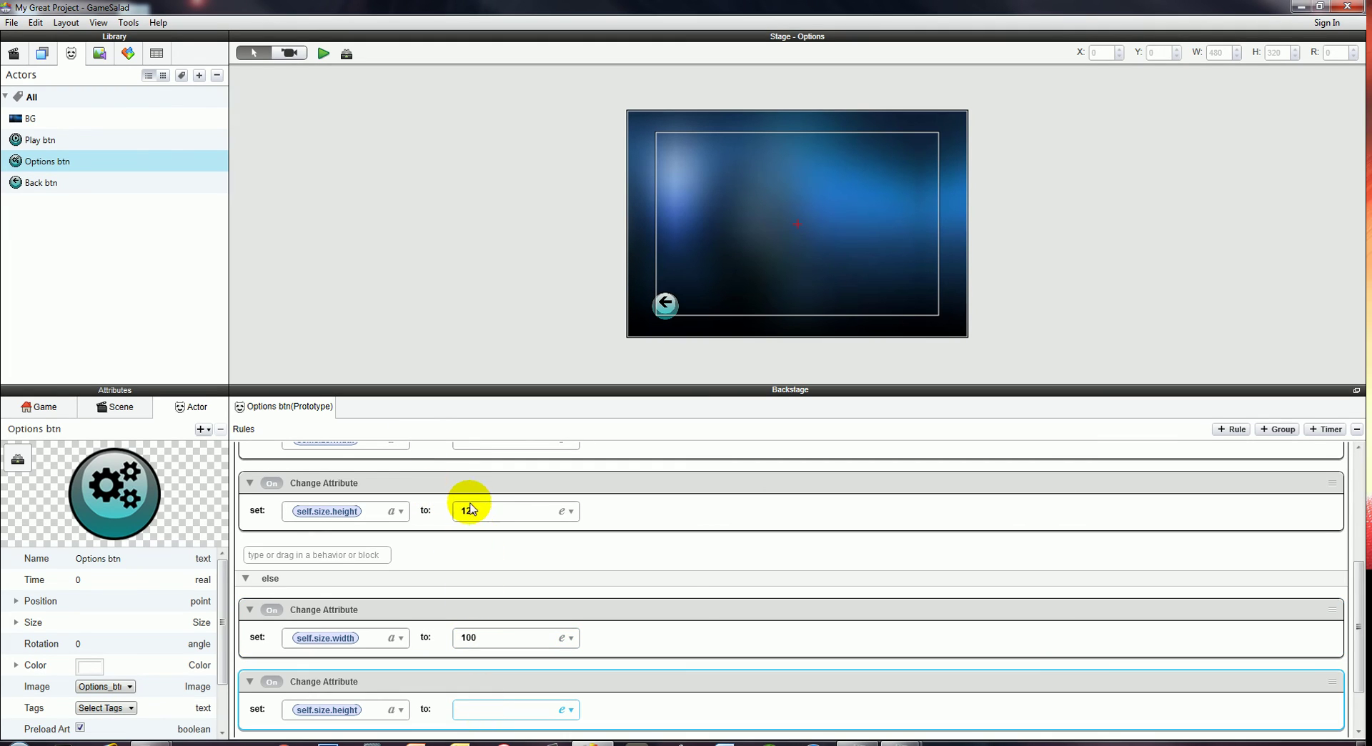
# Add a Play Sound behavior with the MenuS01 sound to the do section of the Options btn mouse-over rule.
pyautogui.click(357, 557)
pyautogui.write('play Music')
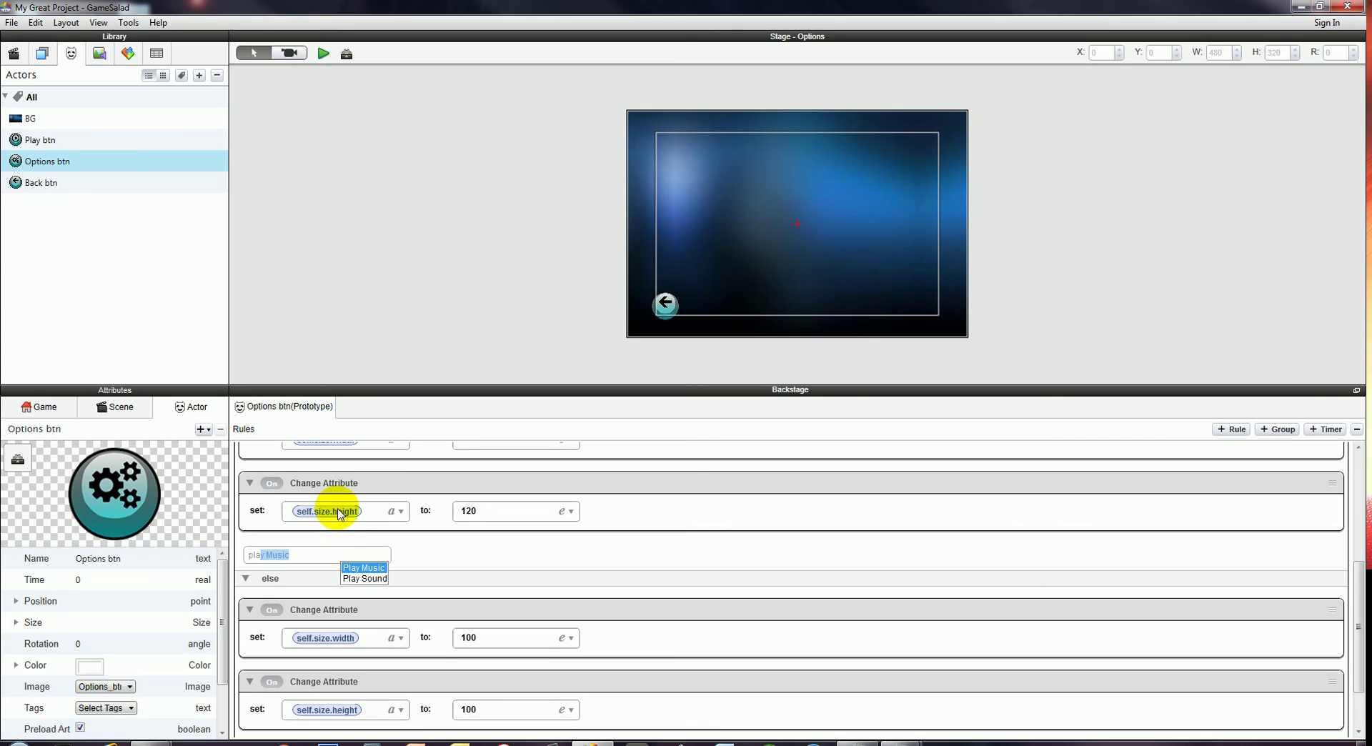
pyautogui.press('Return')
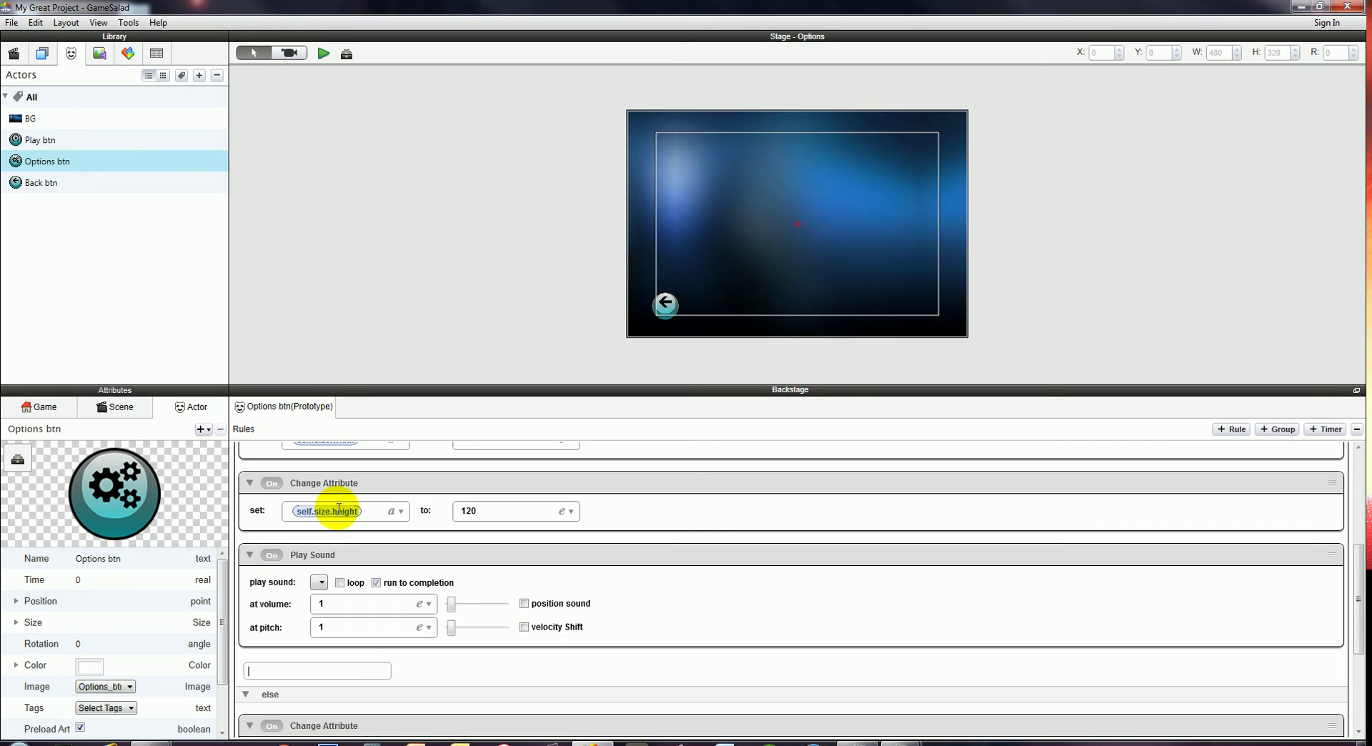
pyautogui.click(327, 578)
pyautogui.click(319, 582)
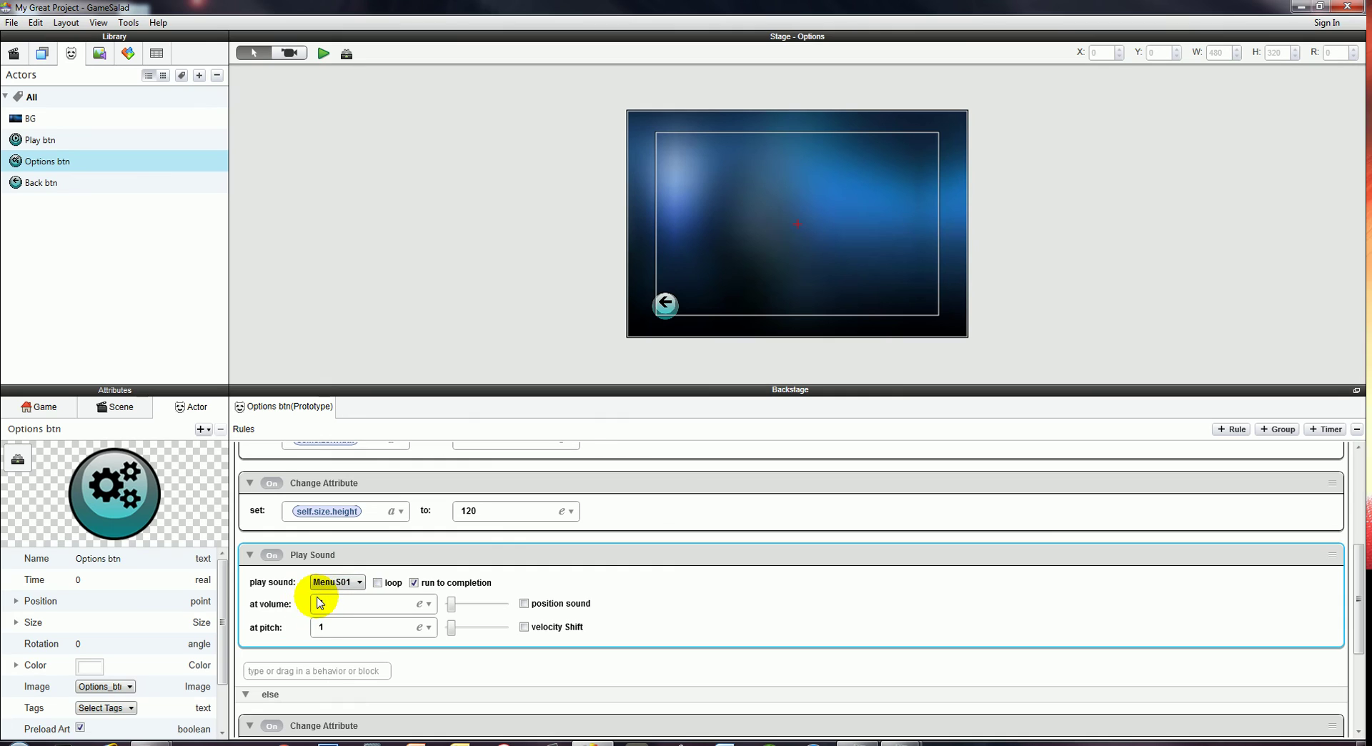
# Preview the main menu to test the mouse-over effects of both buttons, and return to the editor.
pyautogui.click(316, 54)
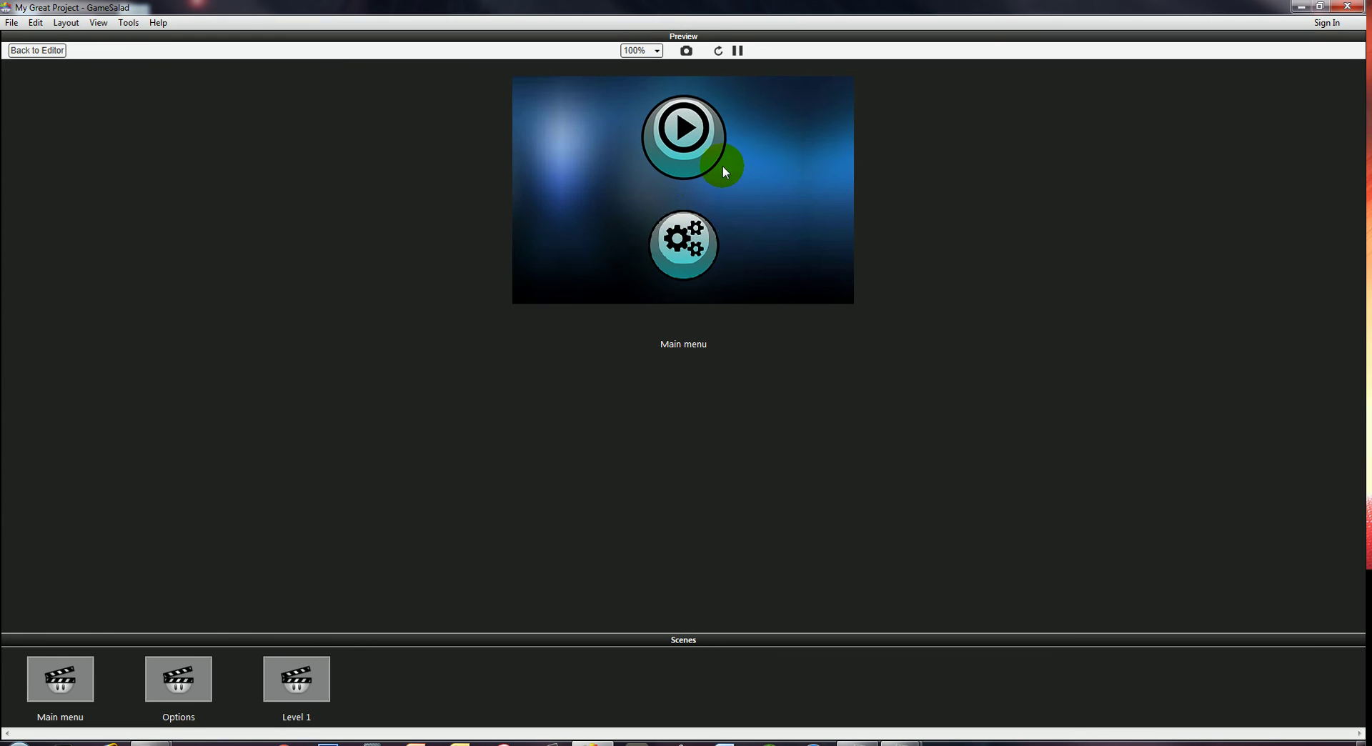
pyautogui.click(57, 51)
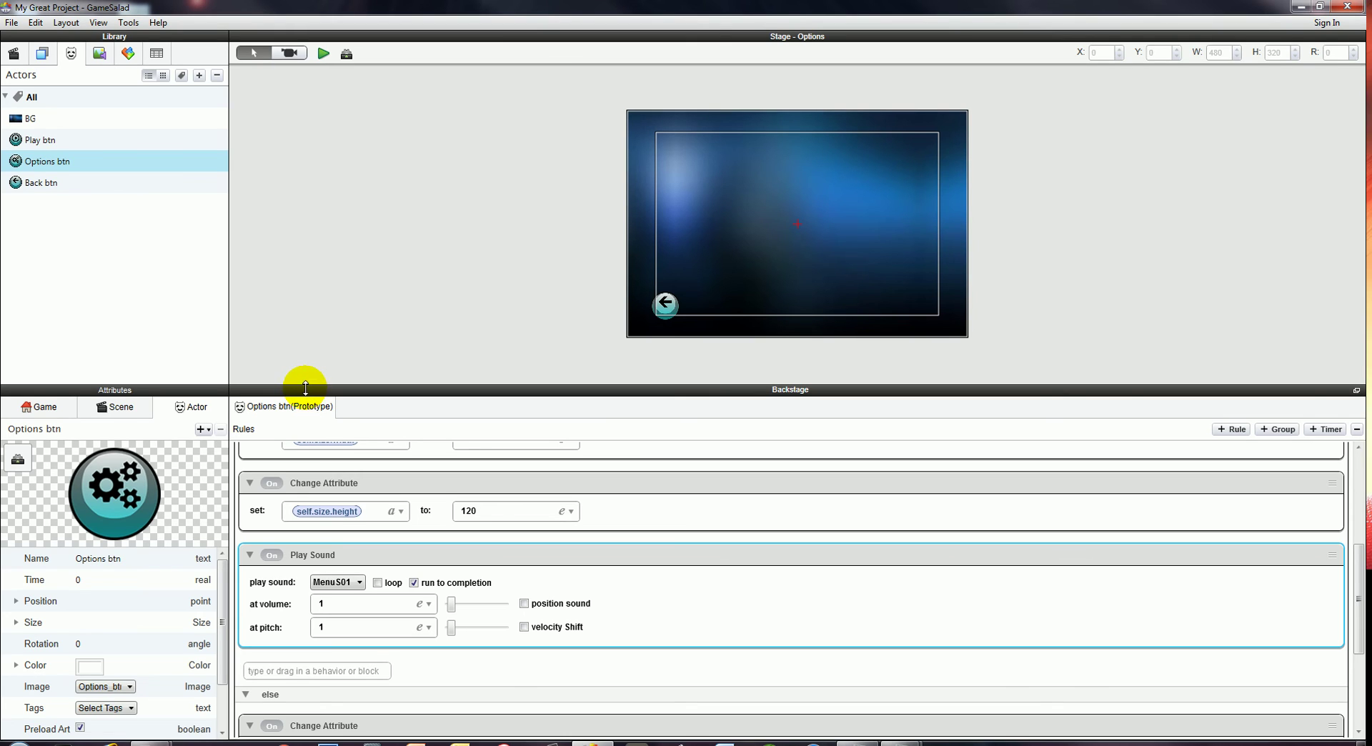
pyautogui.scroll(5, 400, 547)
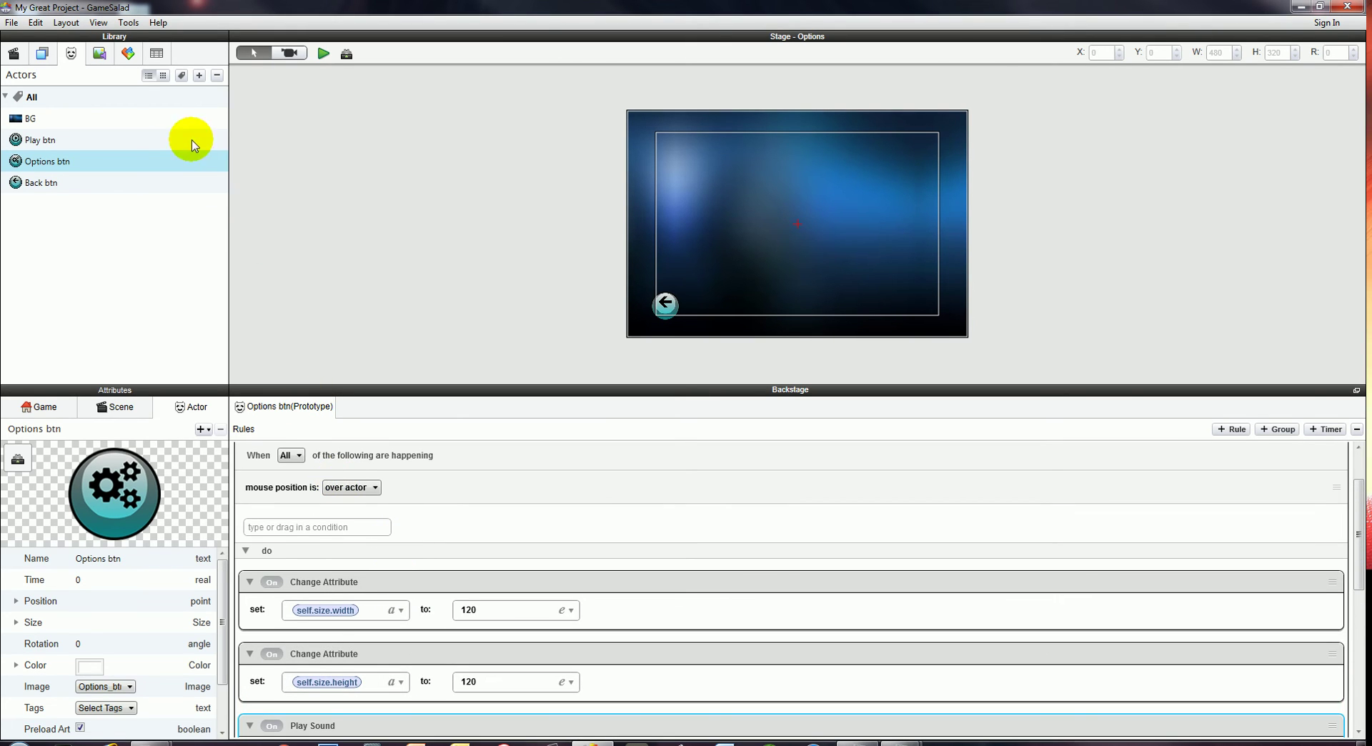
# Listen to the MenuS03 sound in the media library and return to the actors list.
pyautogui.click(100, 57)
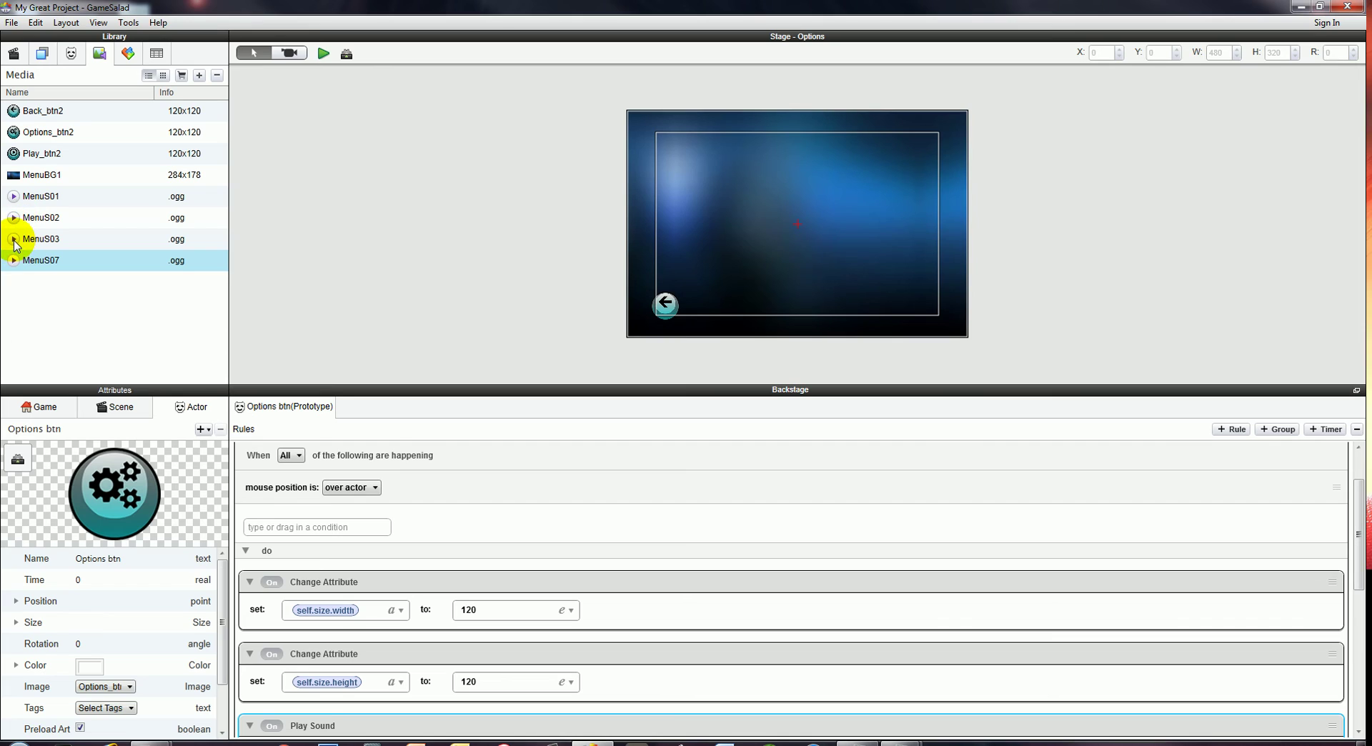
pyautogui.click(13, 240)
pyautogui.click(50, 242)
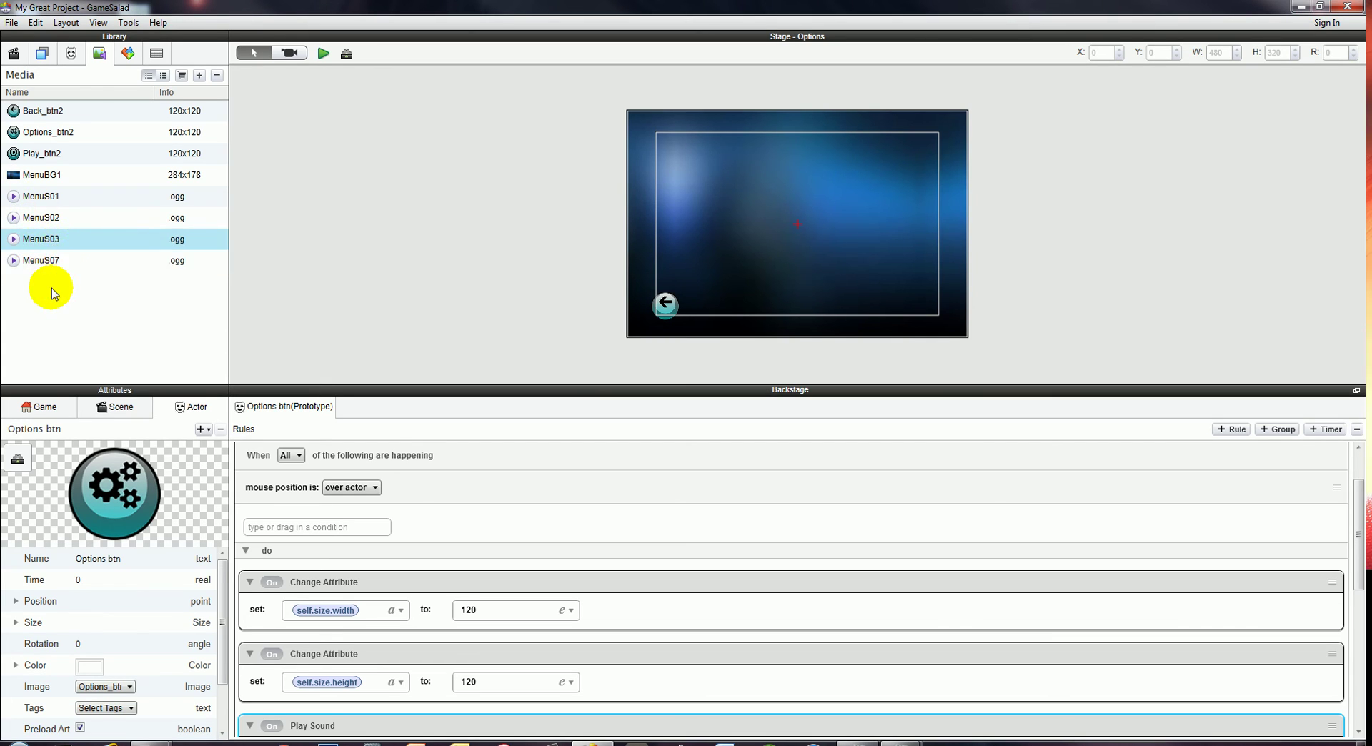
pyautogui.click(70, 53)
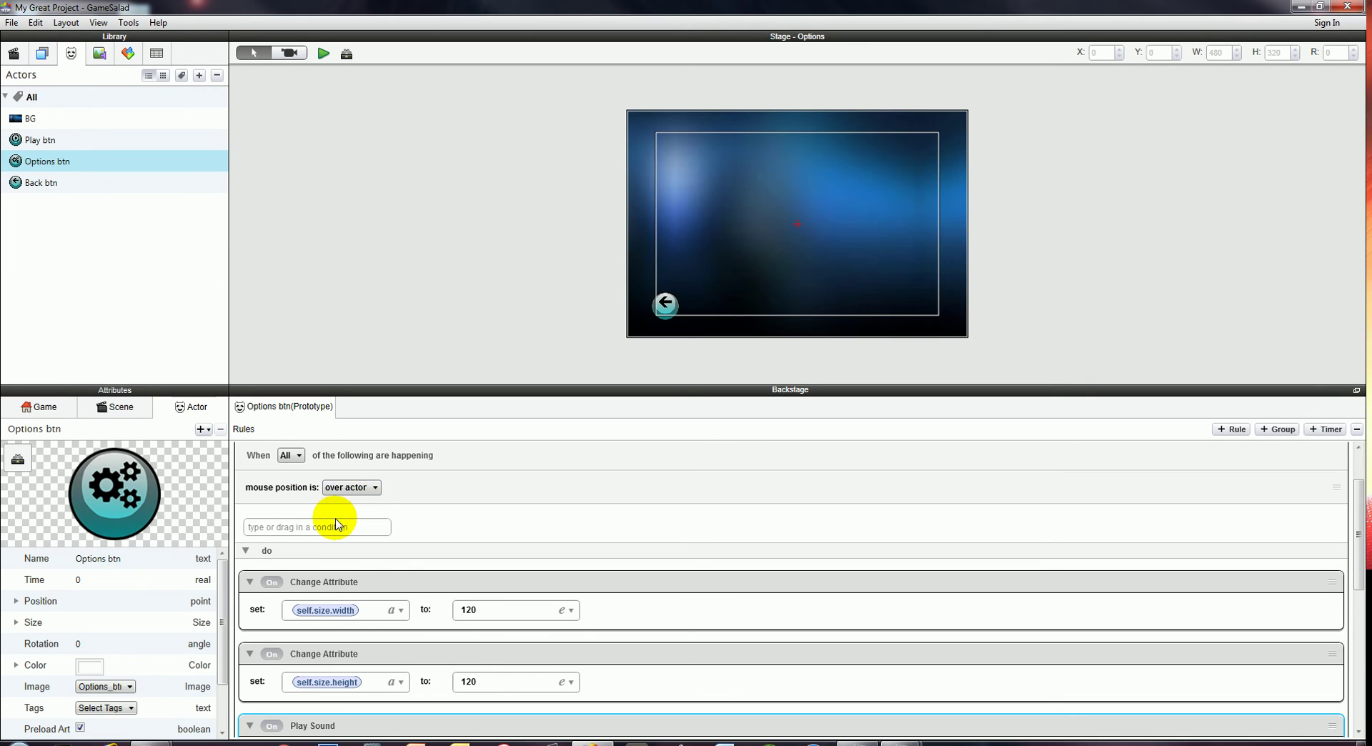
# Collapse the Options btn's mouse-over rule and expand its Change scene rule.
pyautogui.scroll(-5, 330, 513)
pyautogui.scroll(6, 323, 513)
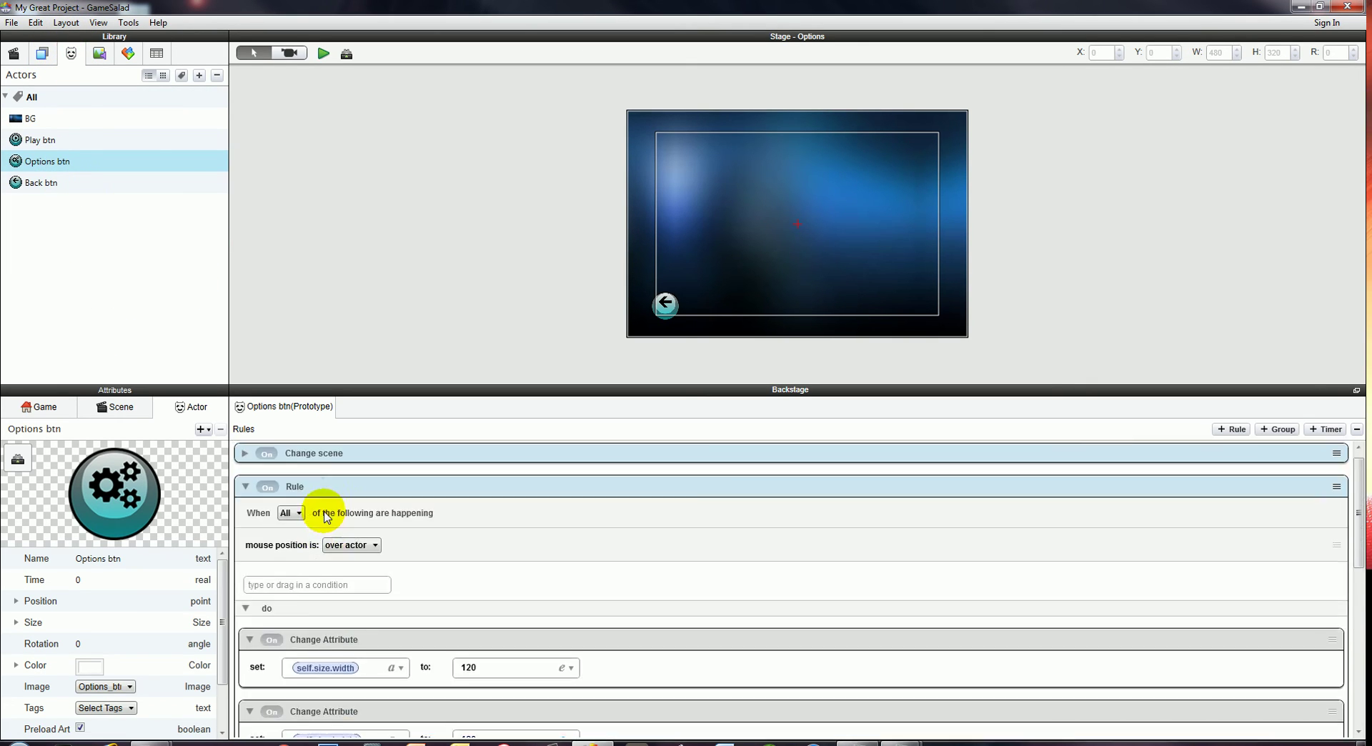
pyautogui.click(244, 498)
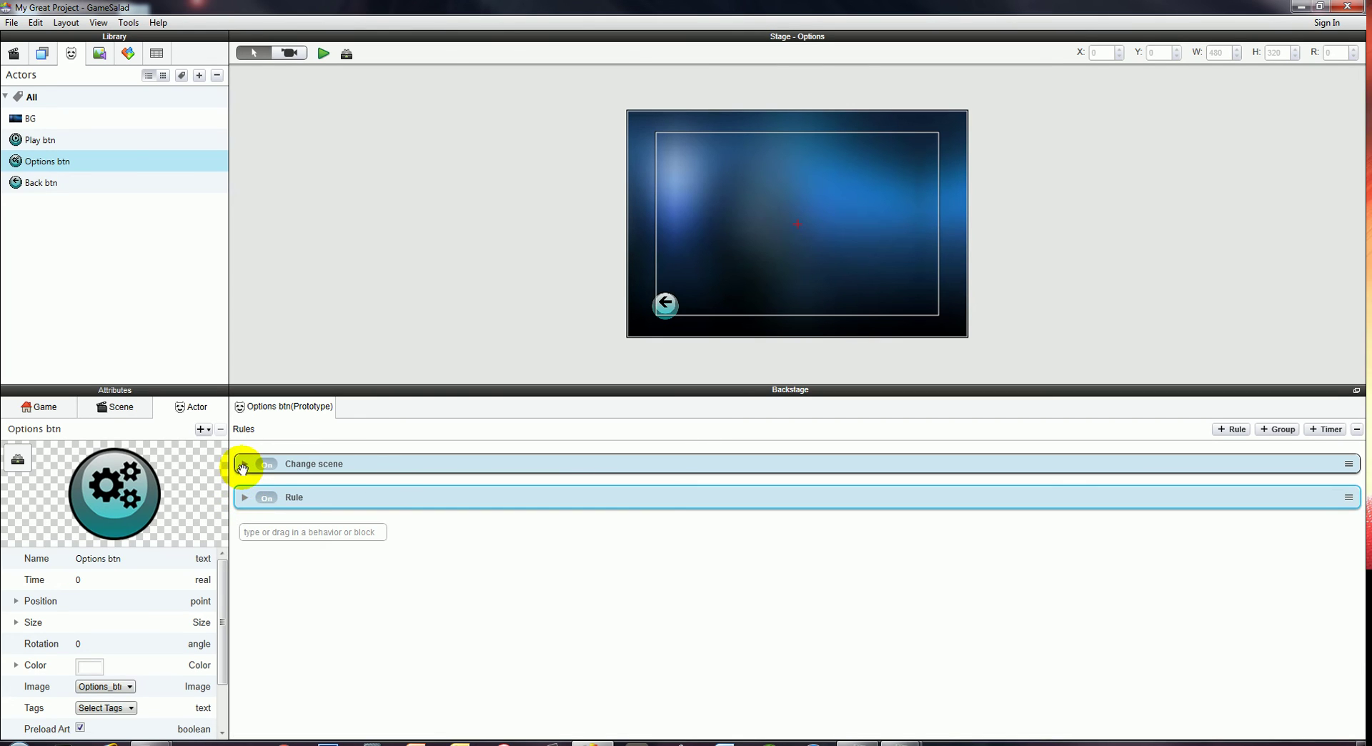
pyautogui.click(245, 464)
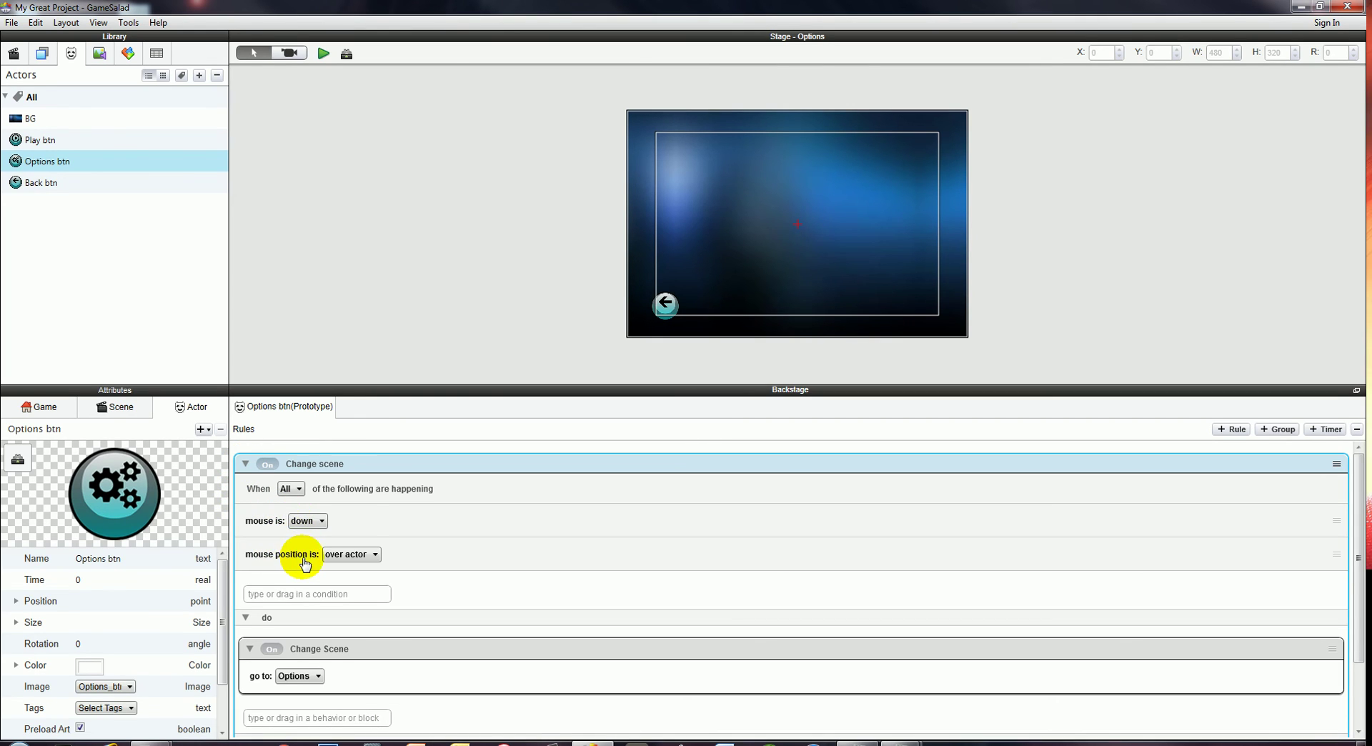
# Add a Play Sound behavior with the MenuS03 sound to the do section of the Options btn's Change scene rule.
pyautogui.scroll(-3, 307, 558)
pyautogui.scroll(1, 315, 514)
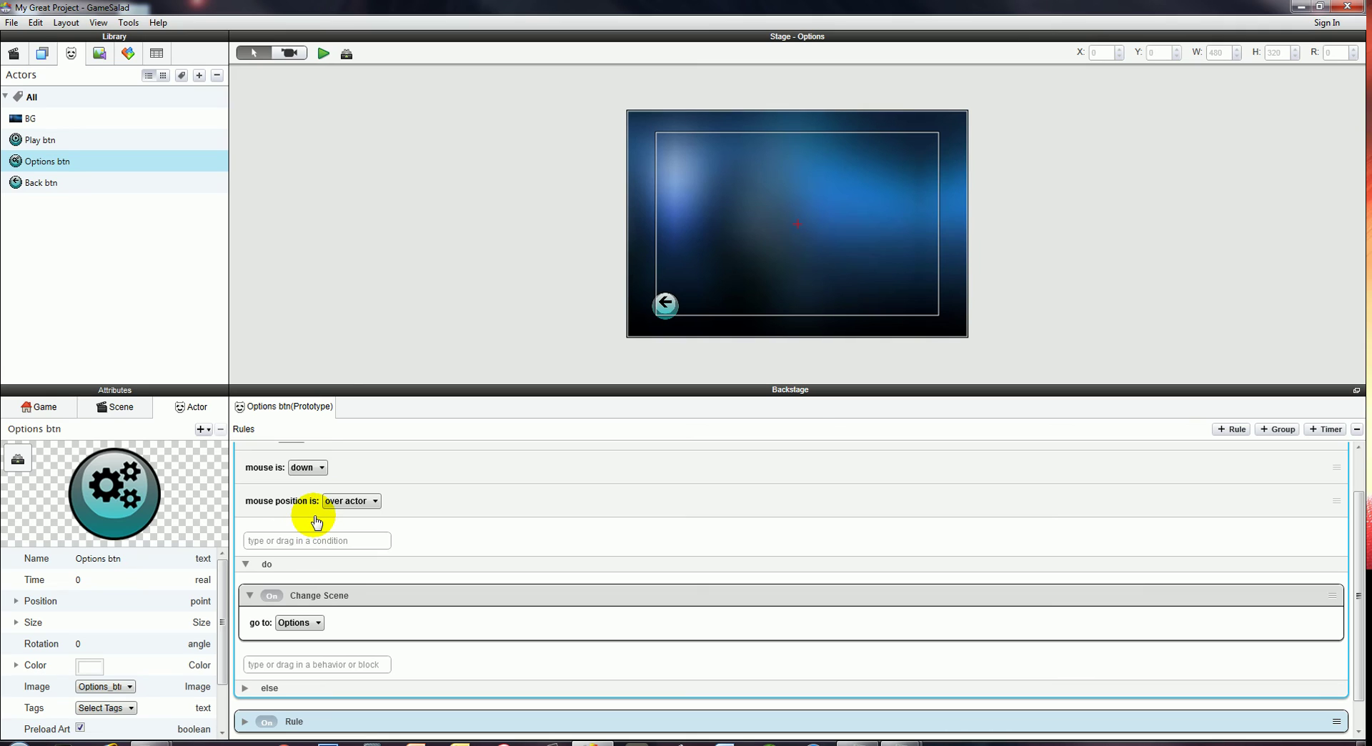
pyautogui.click(307, 664)
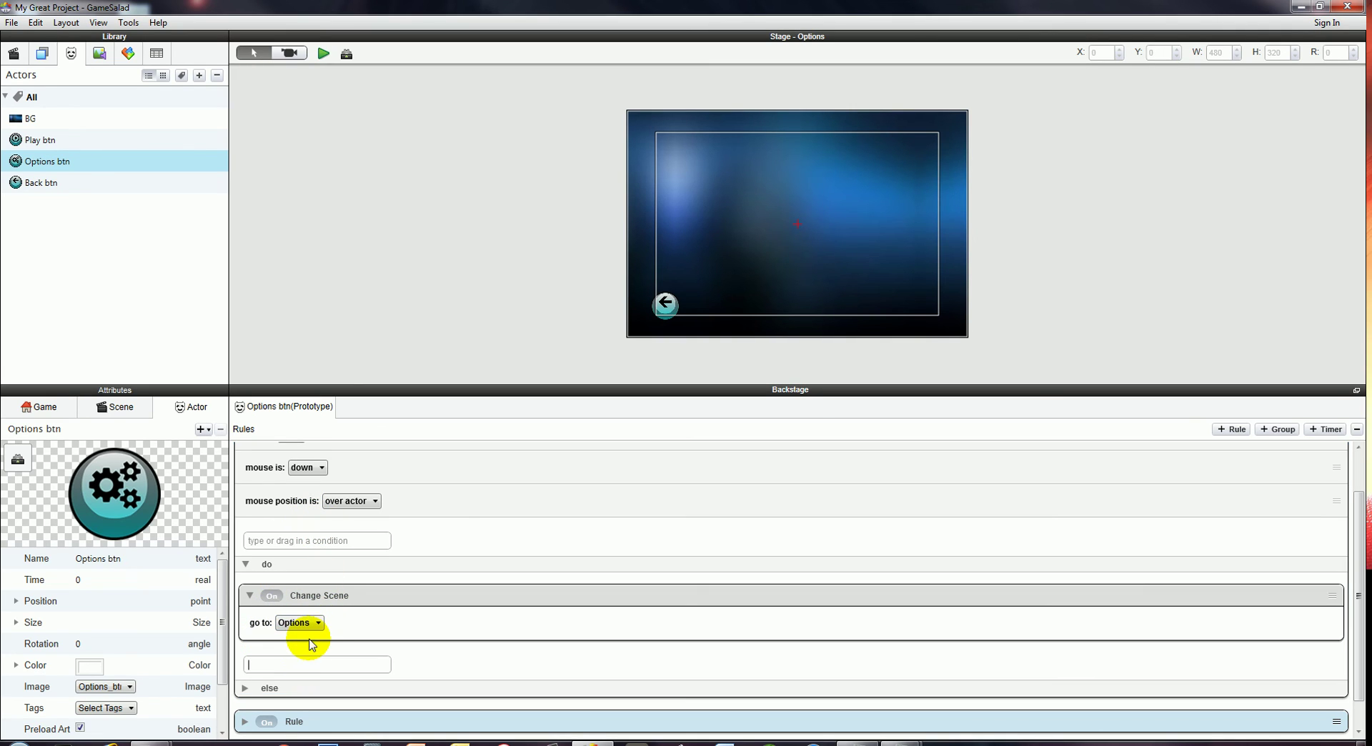
pyautogui.write('pla')
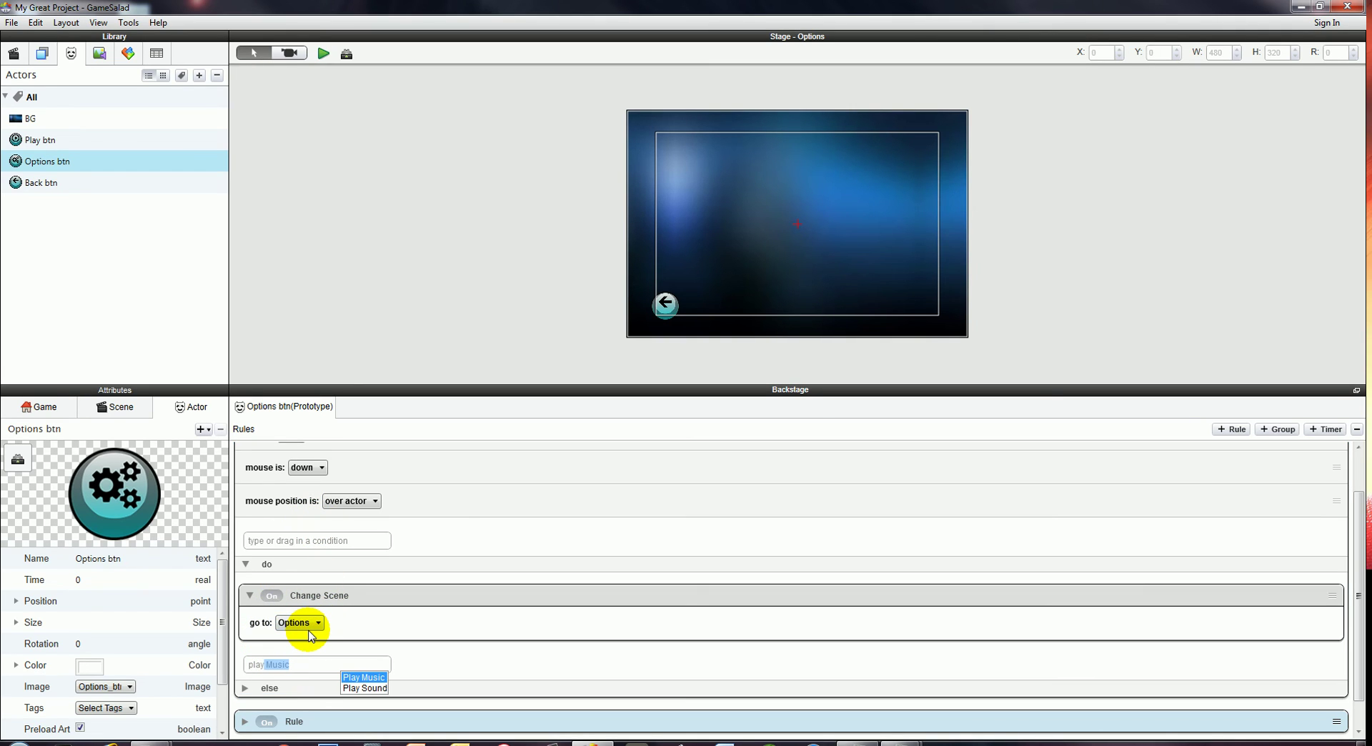
pyautogui.write('y')
pyautogui.press('Down')
pyautogui.press('Return')
pyautogui.click(319, 675)
pyautogui.click(313, 727)
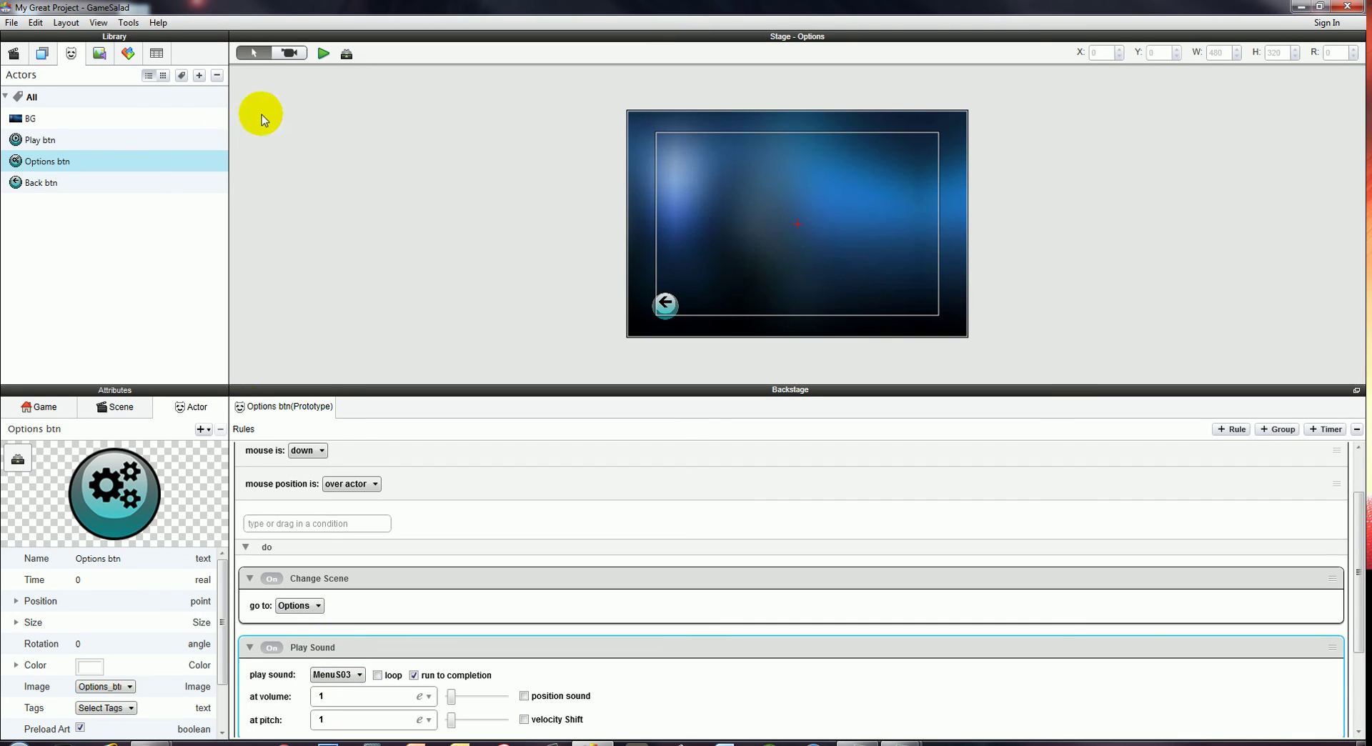
# Preview the game to test the Options button's selection sound and the Back button, and return to the editor.
pyautogui.click(322, 56)
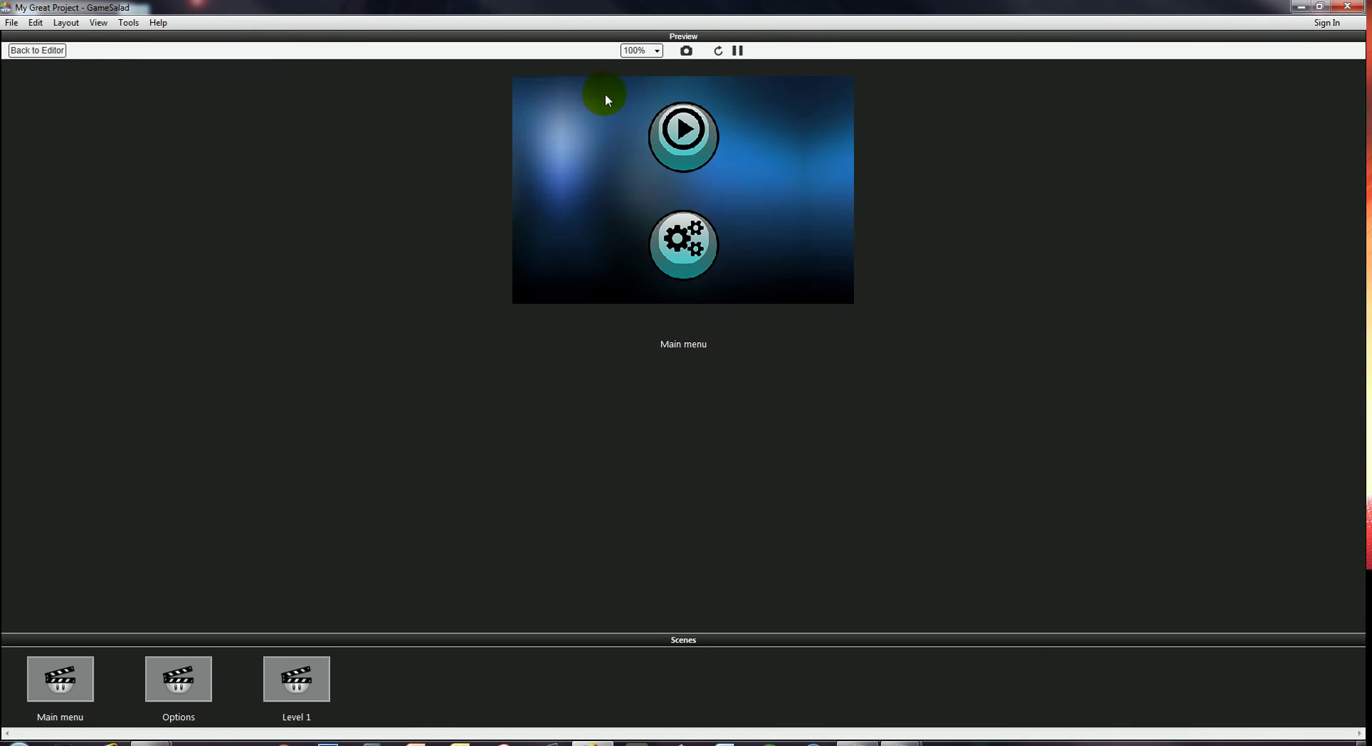
pyautogui.click(687, 222)
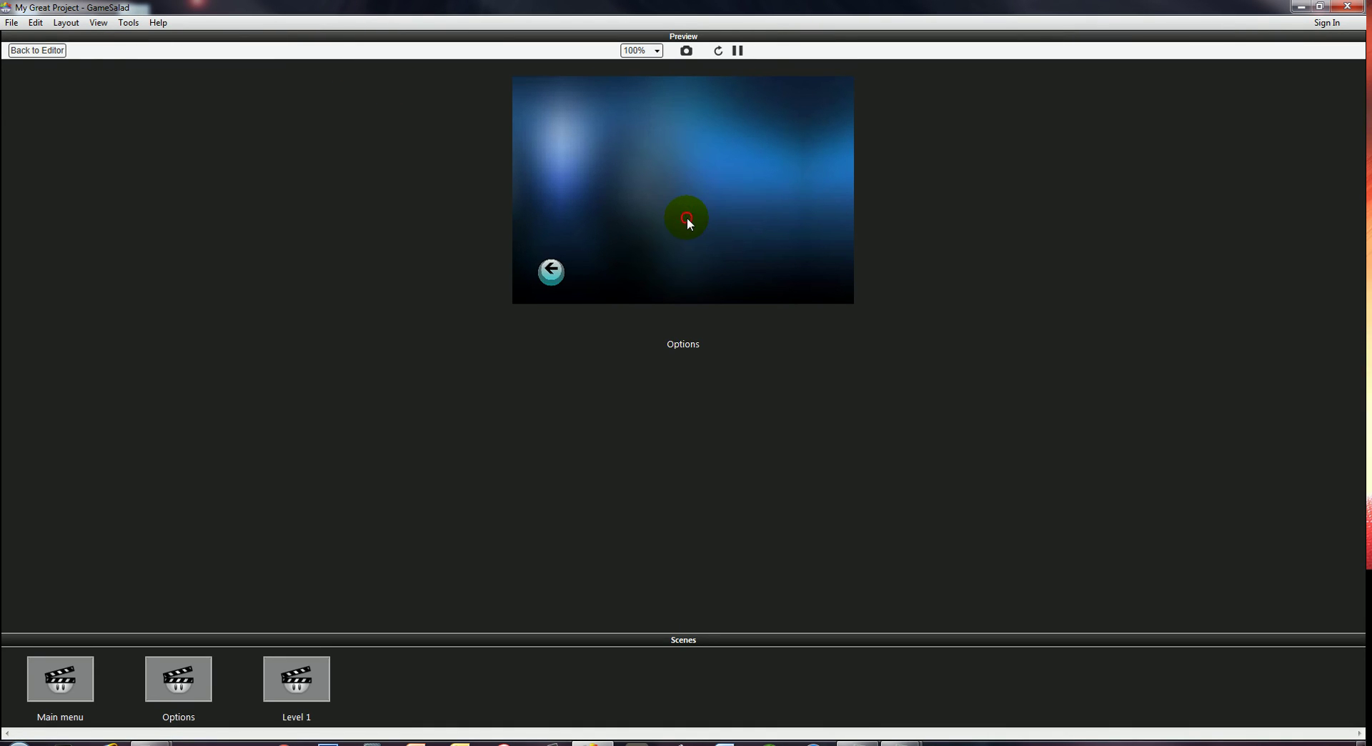
pyautogui.click(552, 272)
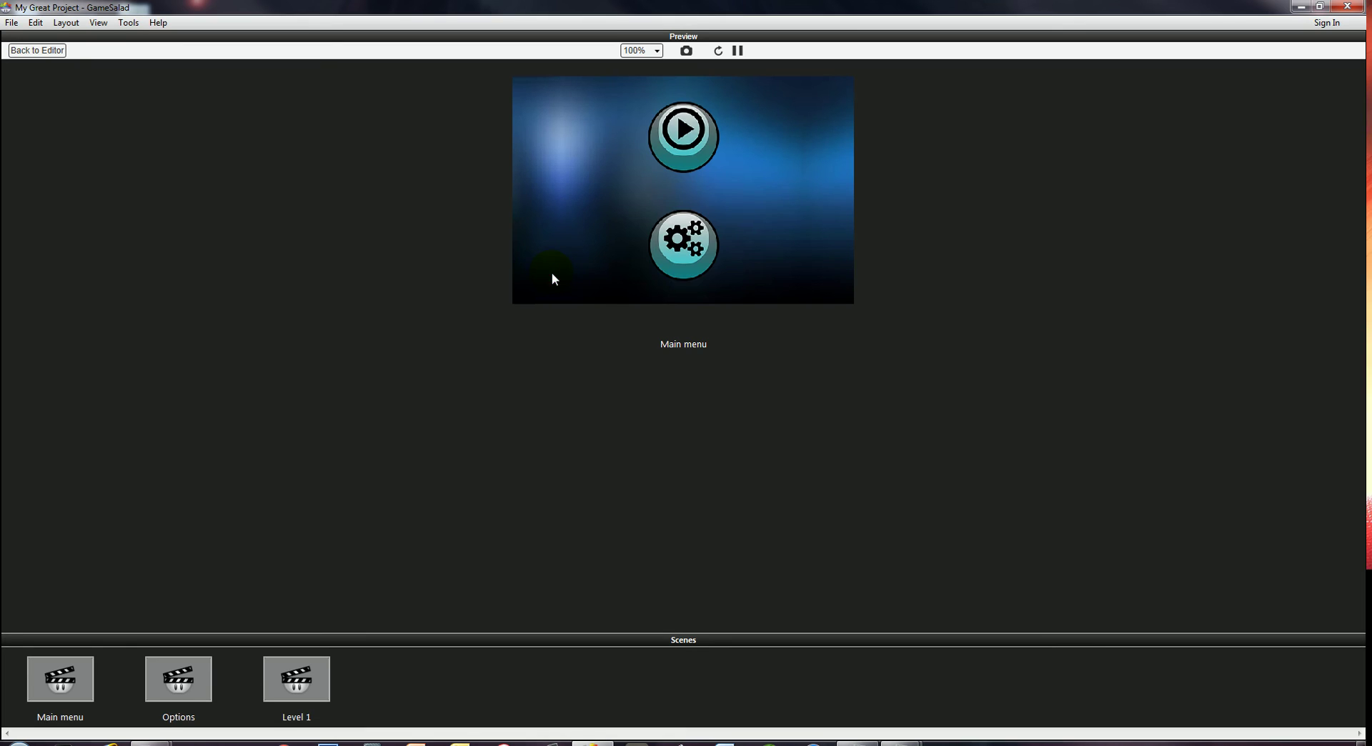
pyautogui.click(35, 53)
# Open the Back btn actor and rename its existing rule to "change scene".
pyautogui.click(54, 185)
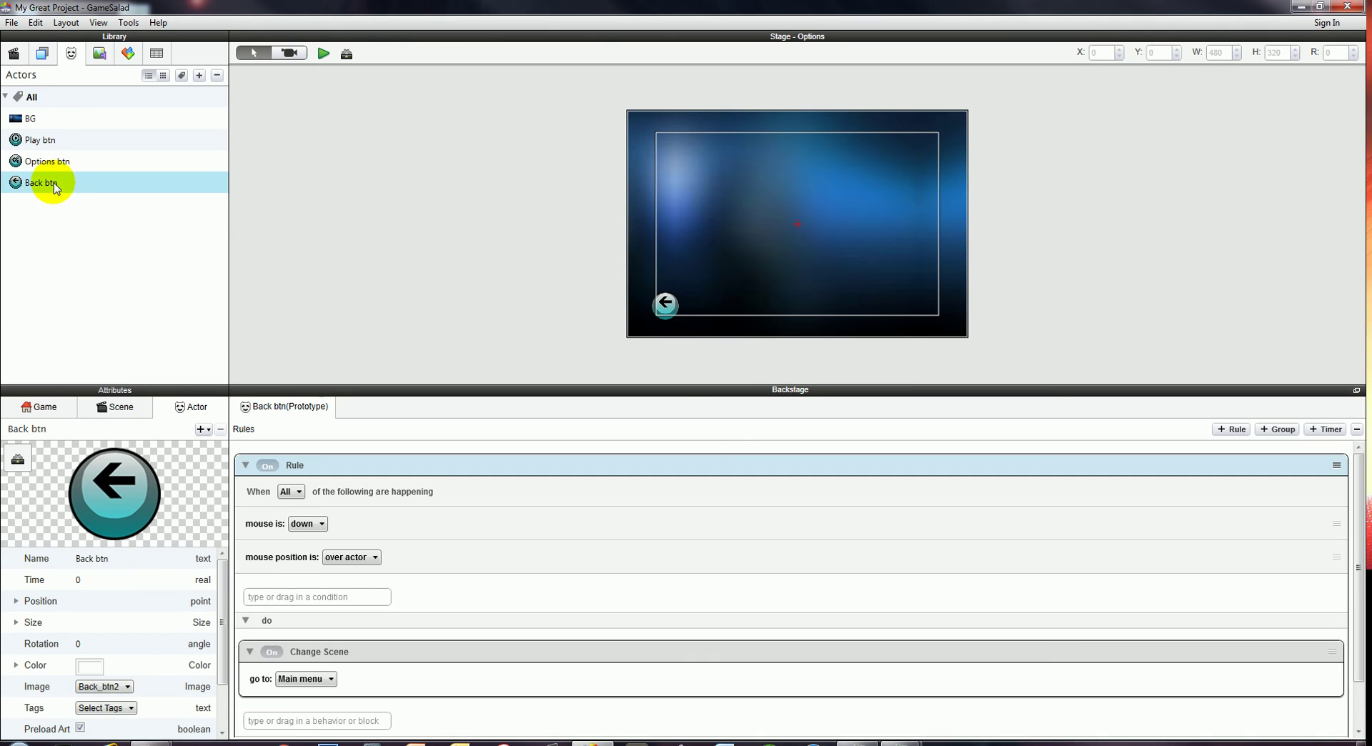
pyautogui.doubleClick(297, 466)
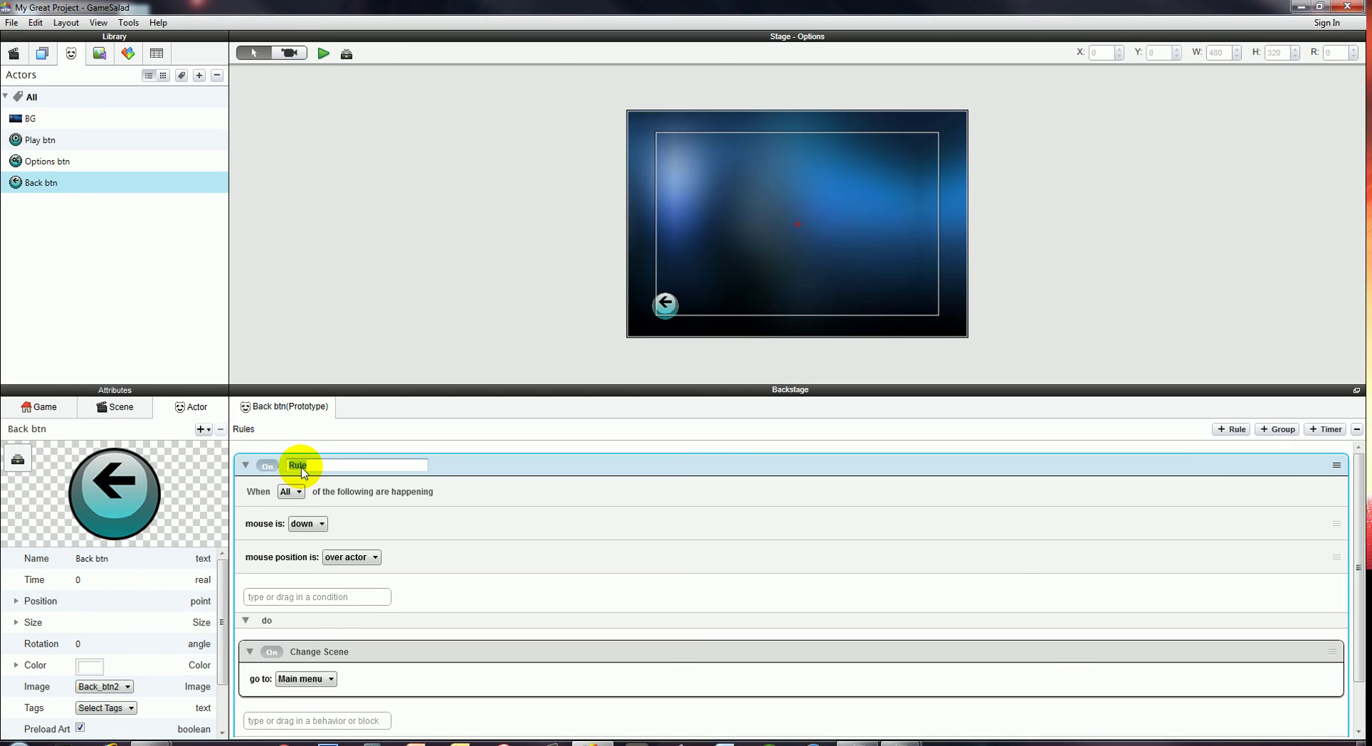
pyautogui.write('change scene')
pyautogui.press('Return')
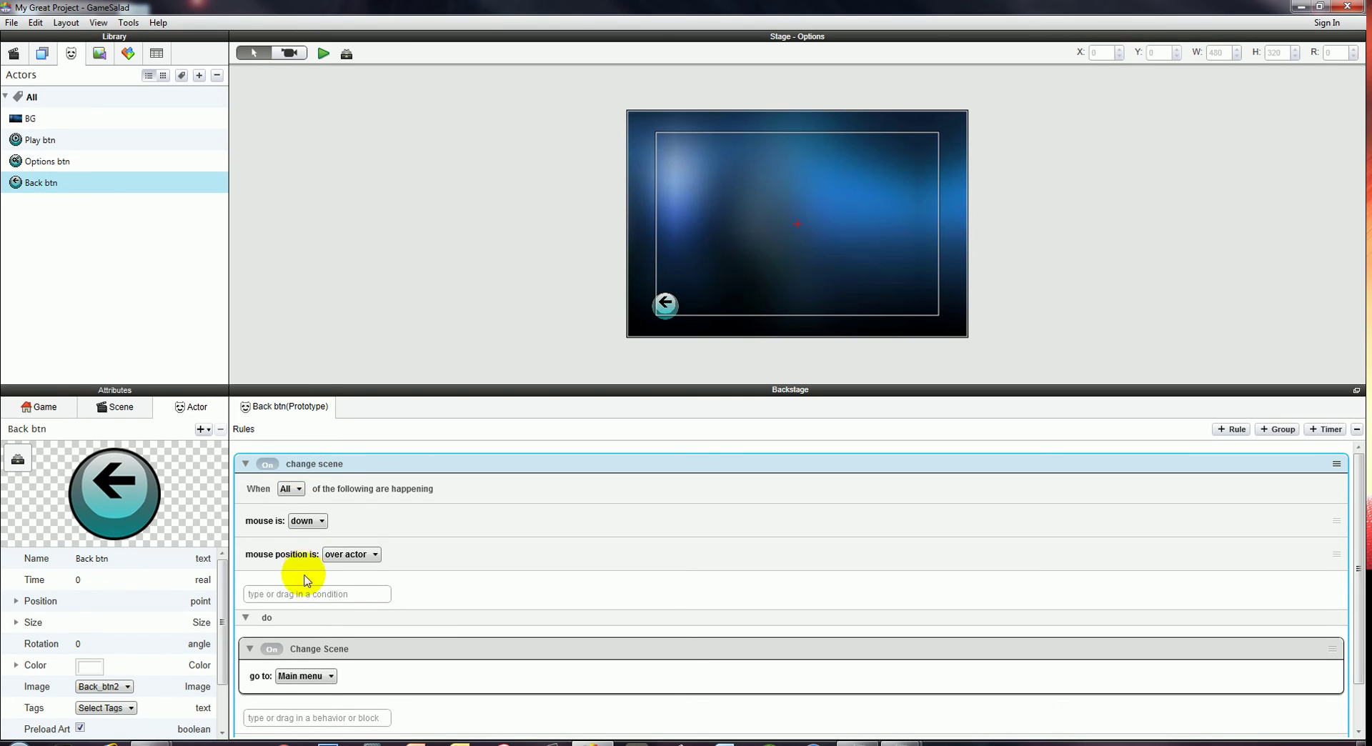
# Add a Play Sound behavior with the MenuS02 sound to the do section of the Back btn's change scene rule.
pyautogui.scroll(-1, 332, 672)
pyautogui.click(336, 665)
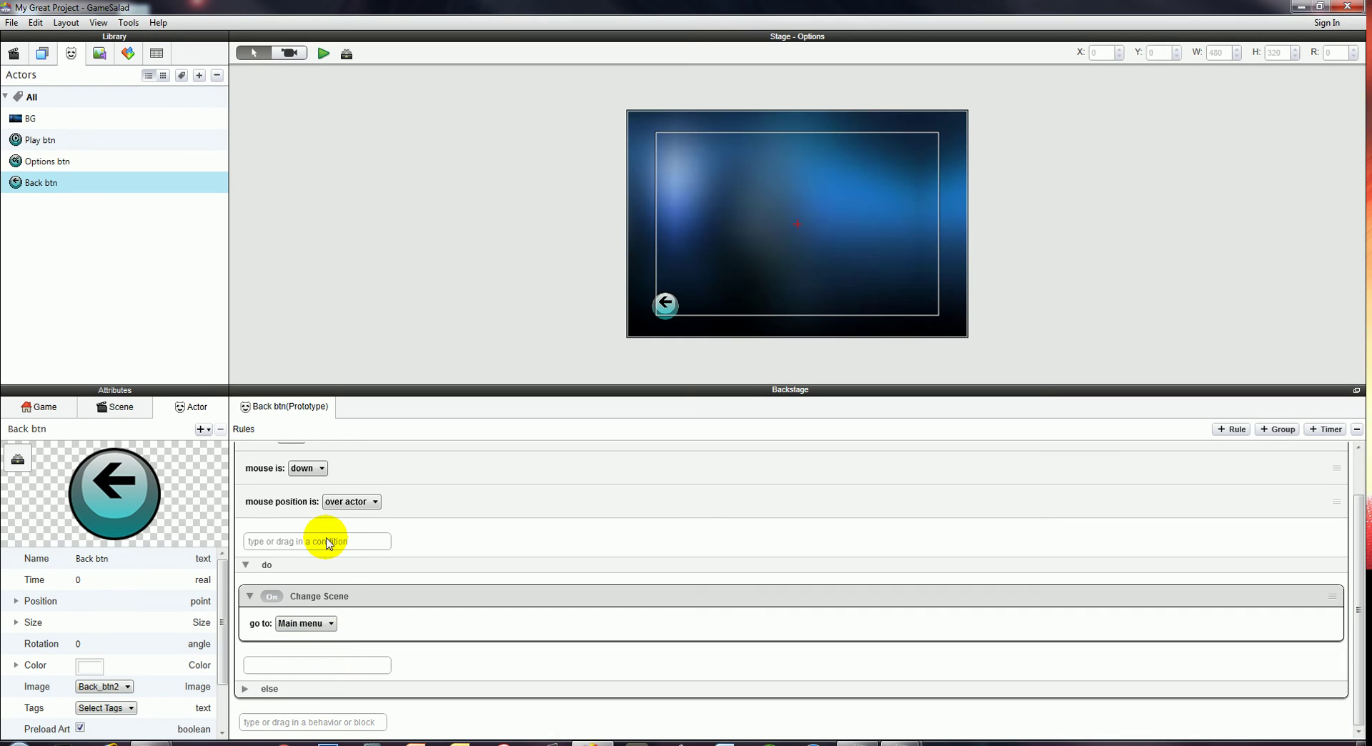
pyautogui.write('playMusic')
pyautogui.press('Down')
pyautogui.press('Return')
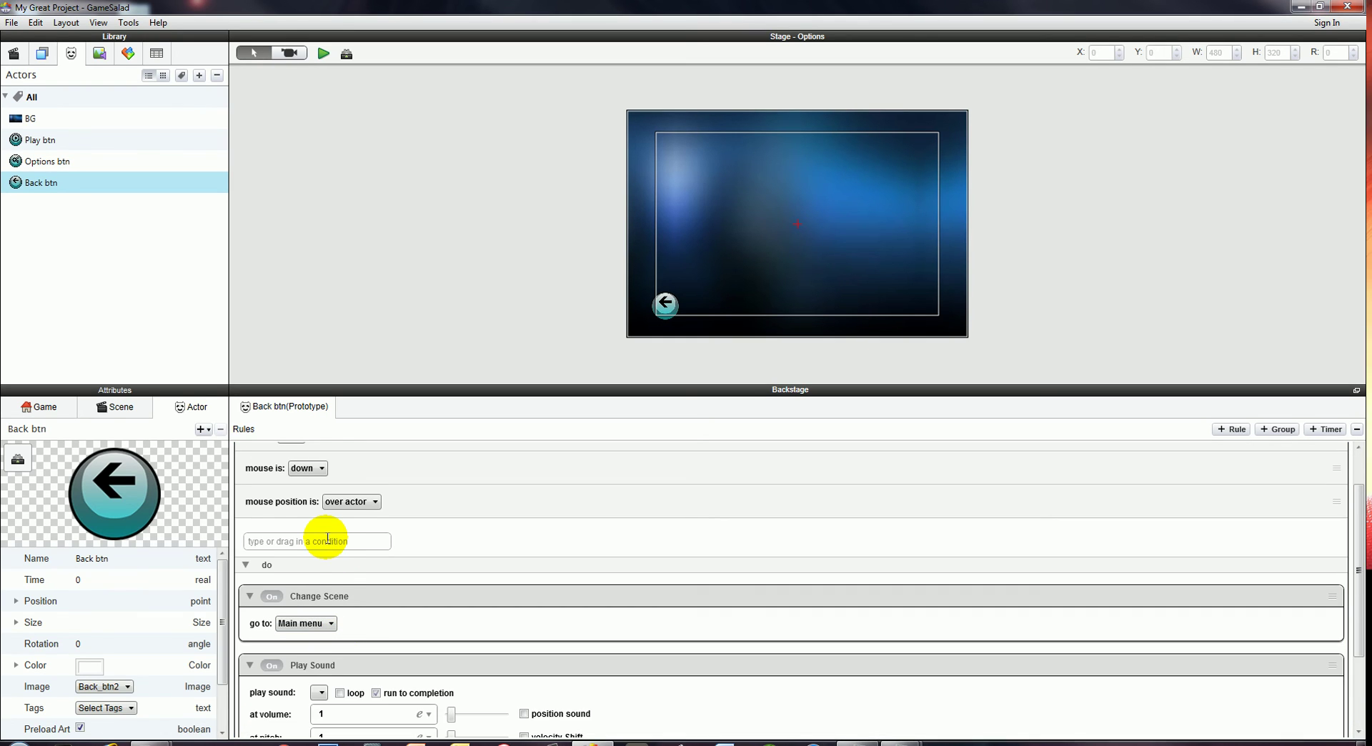
pyautogui.click(100, 53)
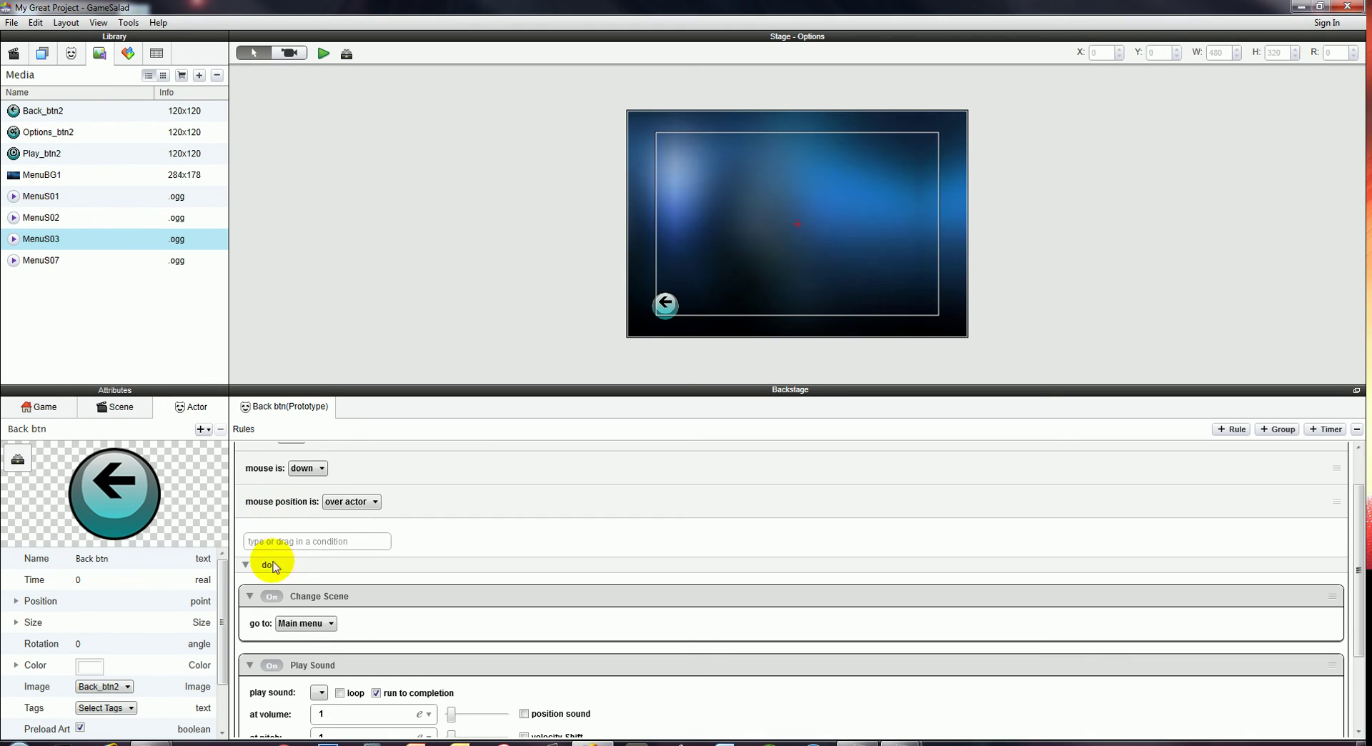
pyautogui.scroll(-3, 309, 631)
pyautogui.click(319, 590)
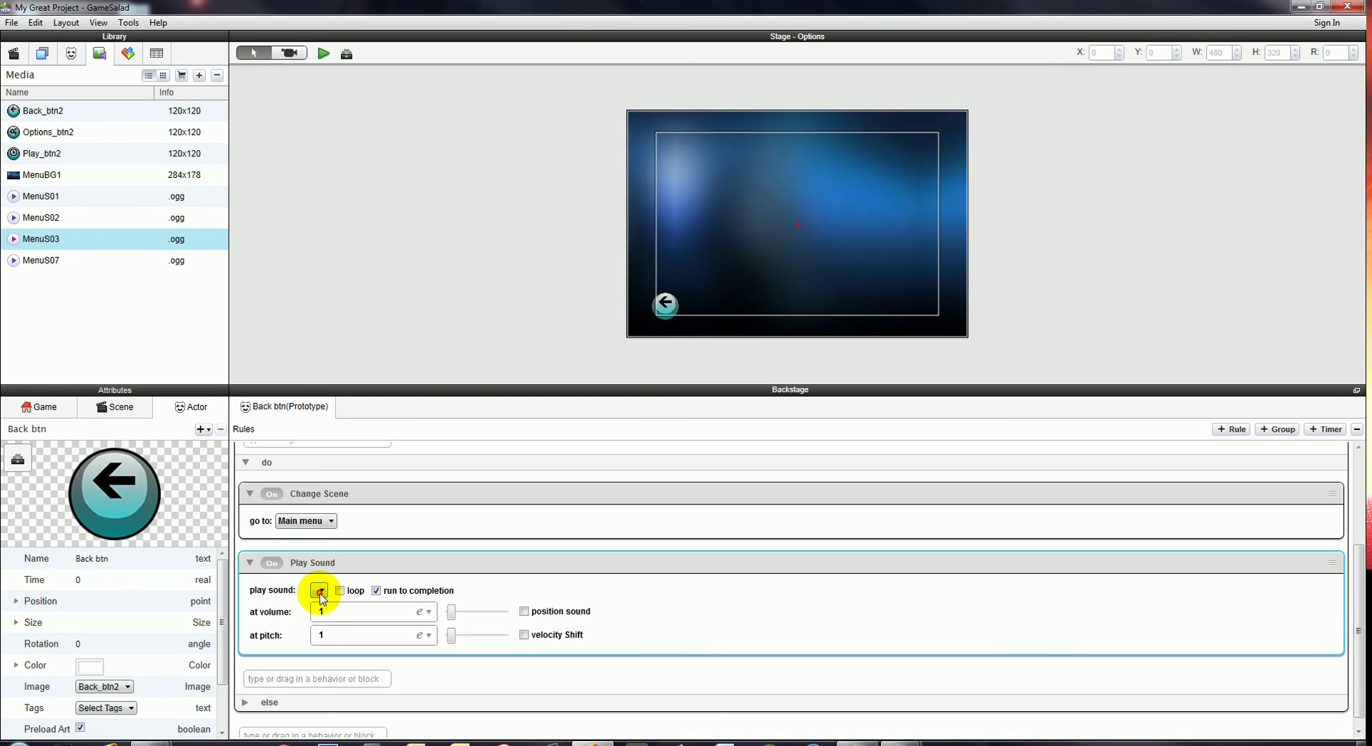
pyautogui.click(320, 623)
# Collapse the change scene rule and add a second Back btn rule with the condition mouse position is over actor.
pyautogui.scroll(5, 386, 565)
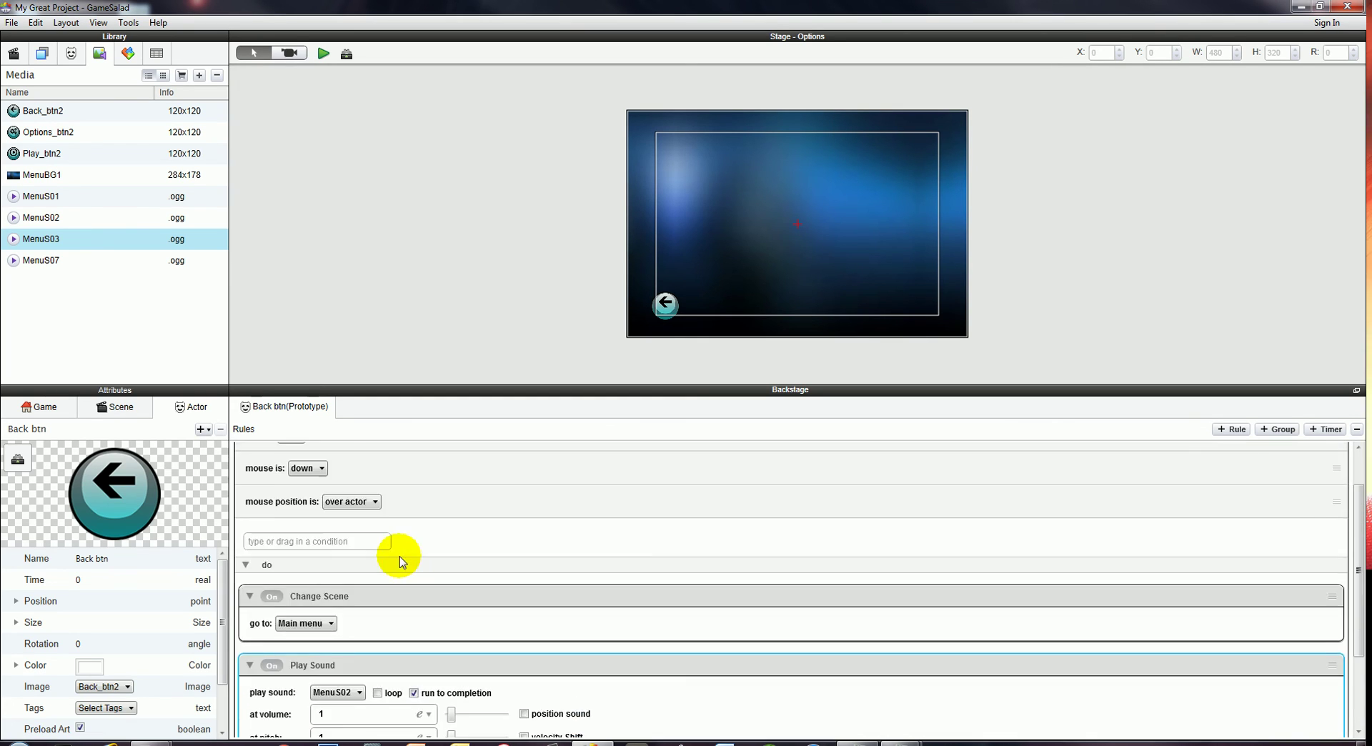
pyautogui.click(245, 465)
pyautogui.click(297, 498)
pyautogui.write('rule')
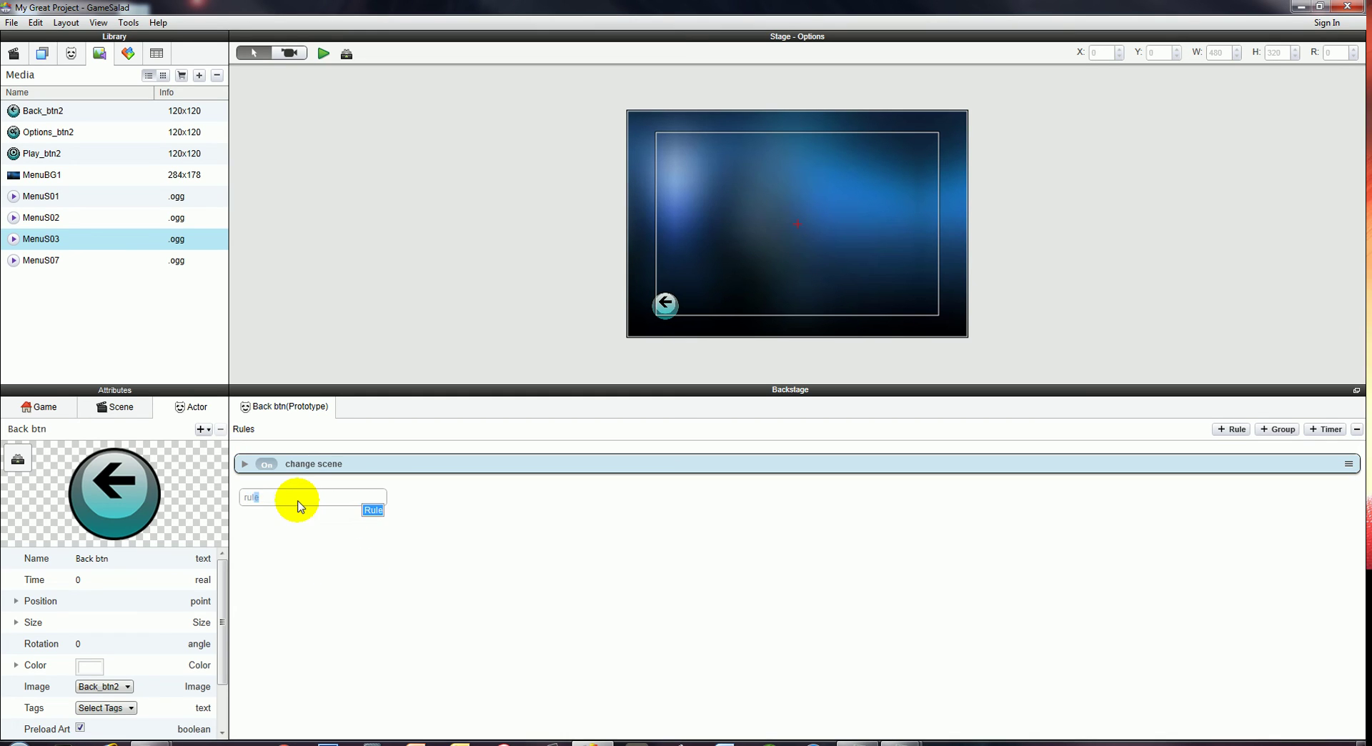
pyautogui.press('Return')
pyautogui.click(281, 559)
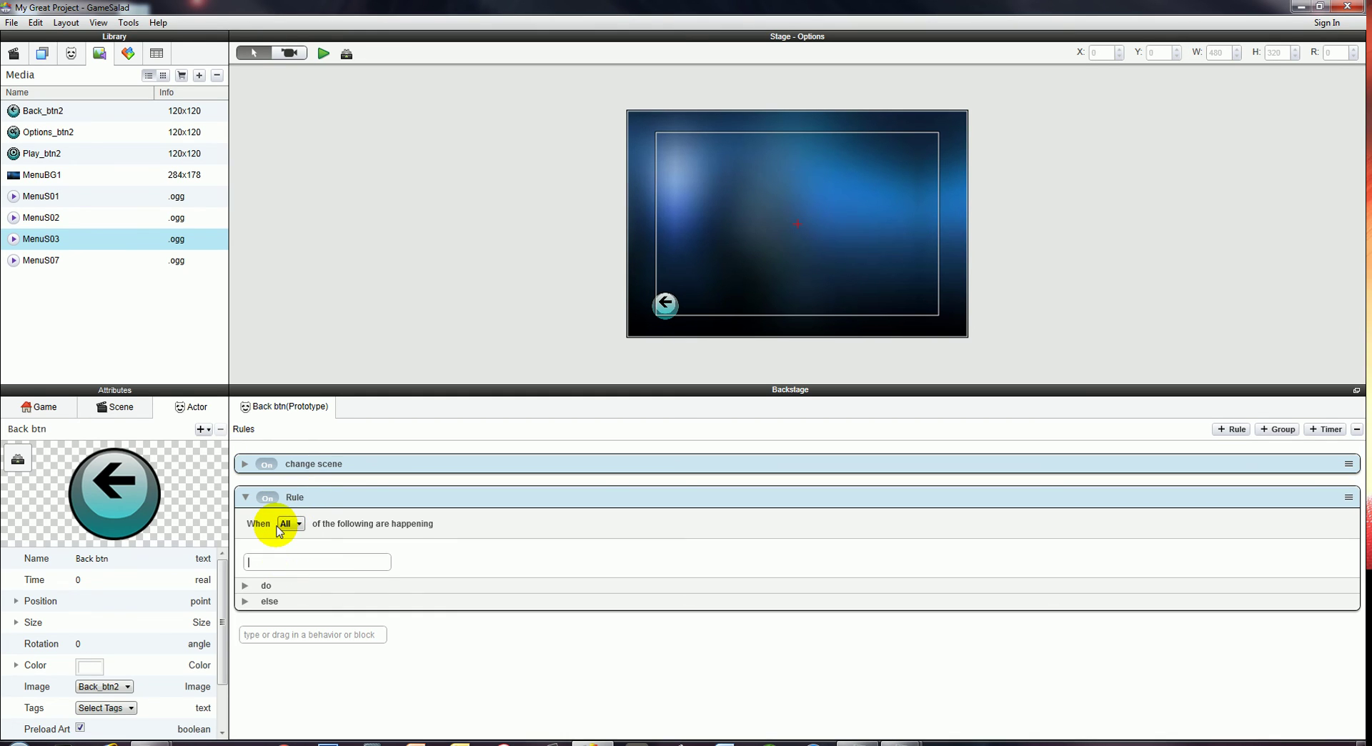
pyautogui.write('mous')
pyautogui.press('Down')
pyautogui.press('Return')
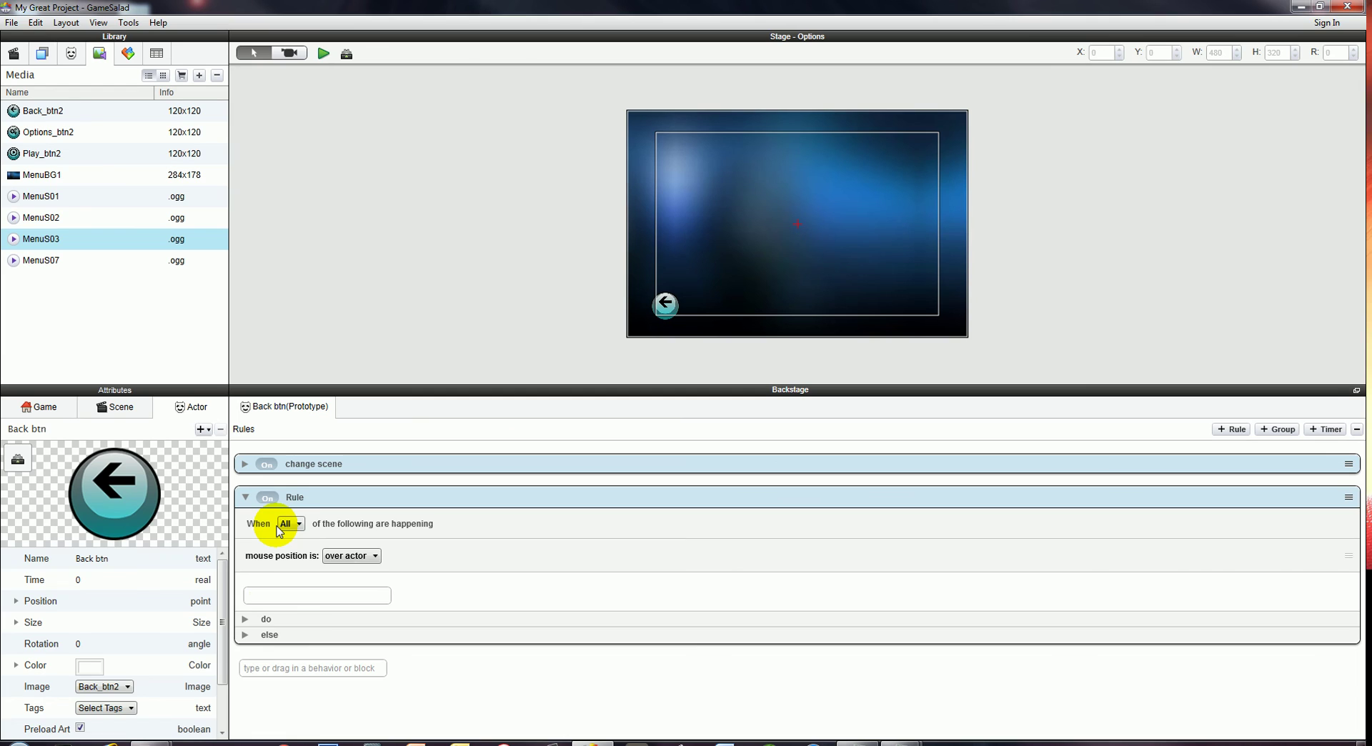
# Add two Change Attribute behaviors to the do section of the Back btn's mouse-over rule.
pyautogui.click(247, 619)
pyautogui.click(292, 653)
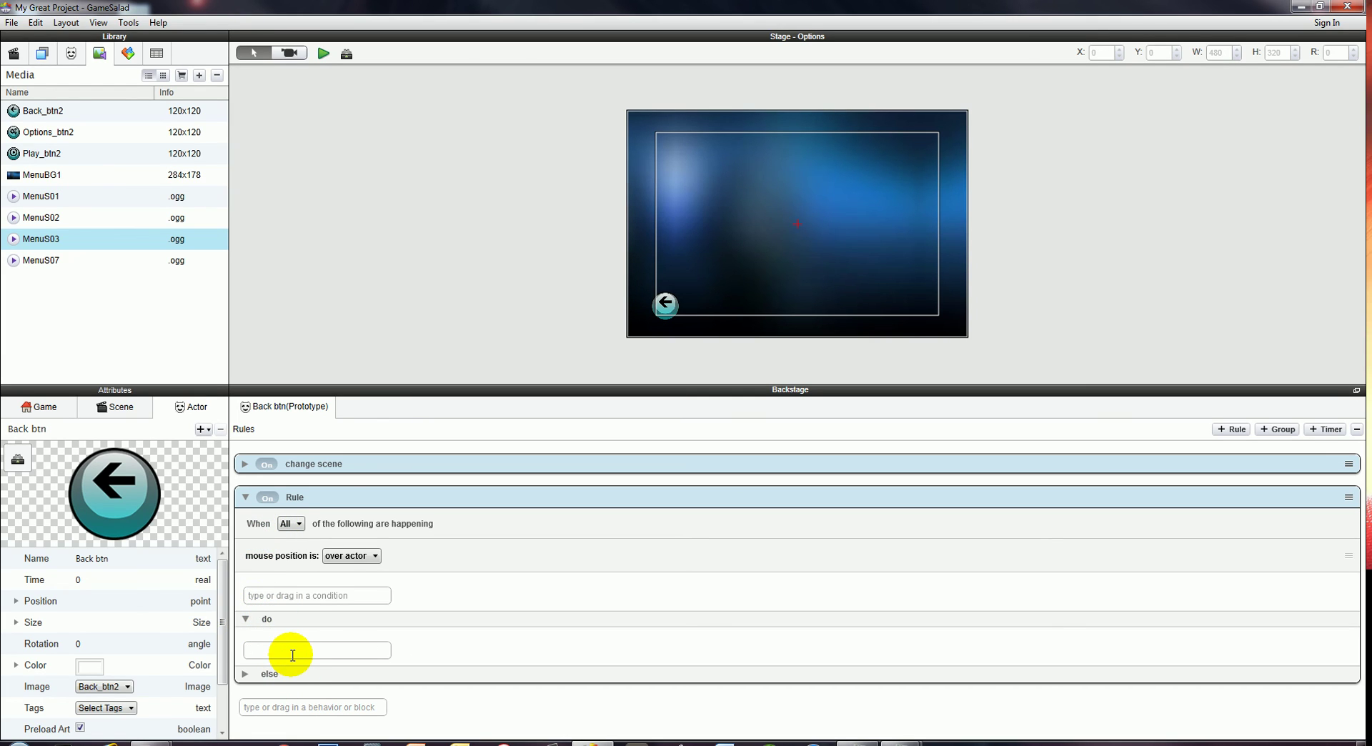
pyautogui.write('change Attribute')
pyautogui.press('Return')
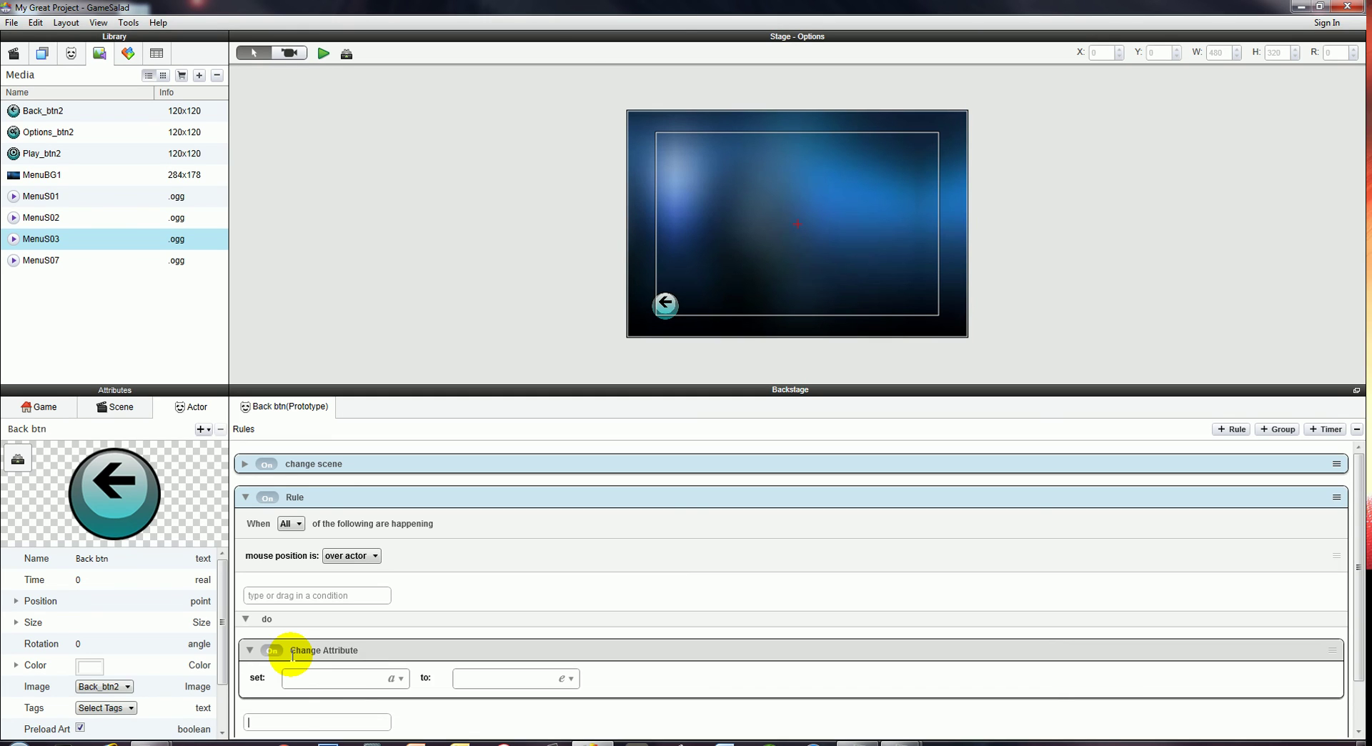
pyautogui.press('Return')
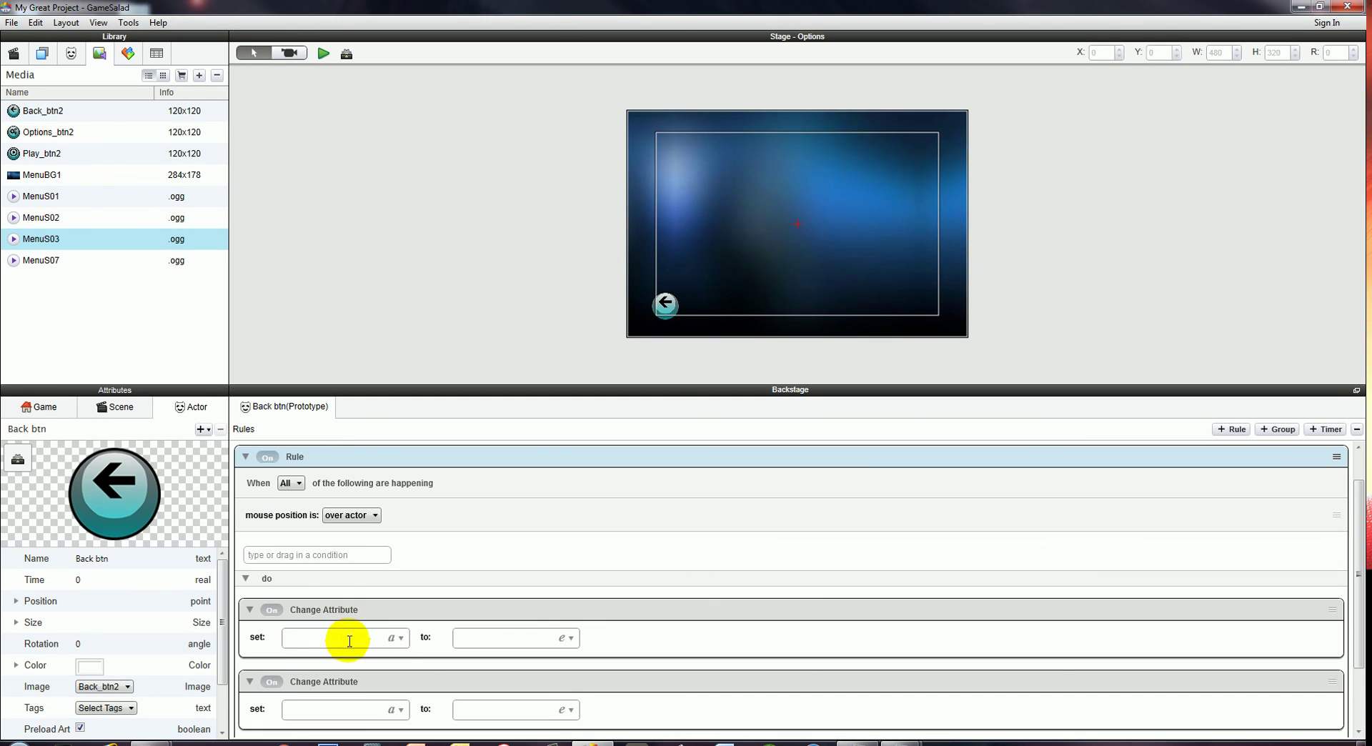
# Target self.size.width in the first Change Attribute of the do section and self.size.height in the second.
pyautogui.click(379, 646)
pyautogui.moveTo(373, 644); pyautogui.dragTo(375, 490)
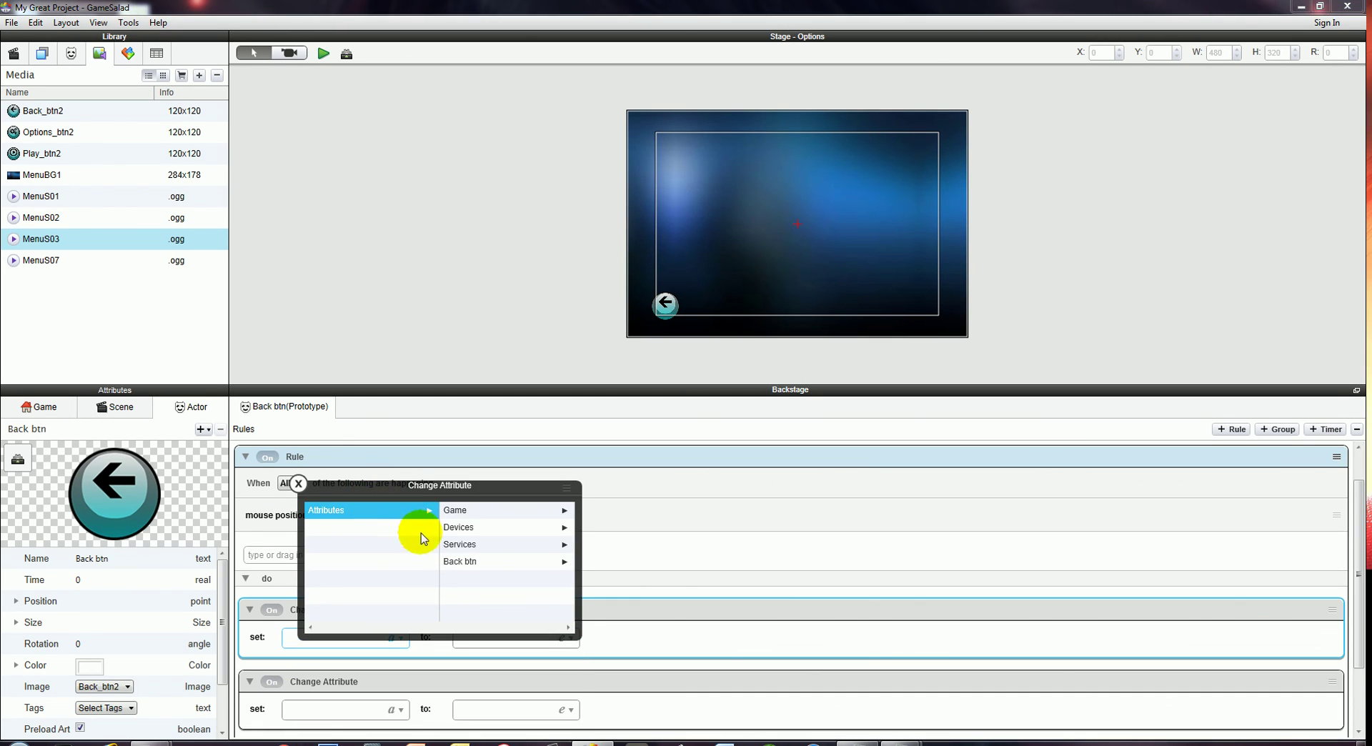
pyautogui.click(460, 563)
pyautogui.click(455, 562)
pyautogui.click(453, 512)
pyautogui.click(395, 711)
pyautogui.moveTo(393, 720); pyautogui.dragTo(393, 525)
pyautogui.click(472, 580)
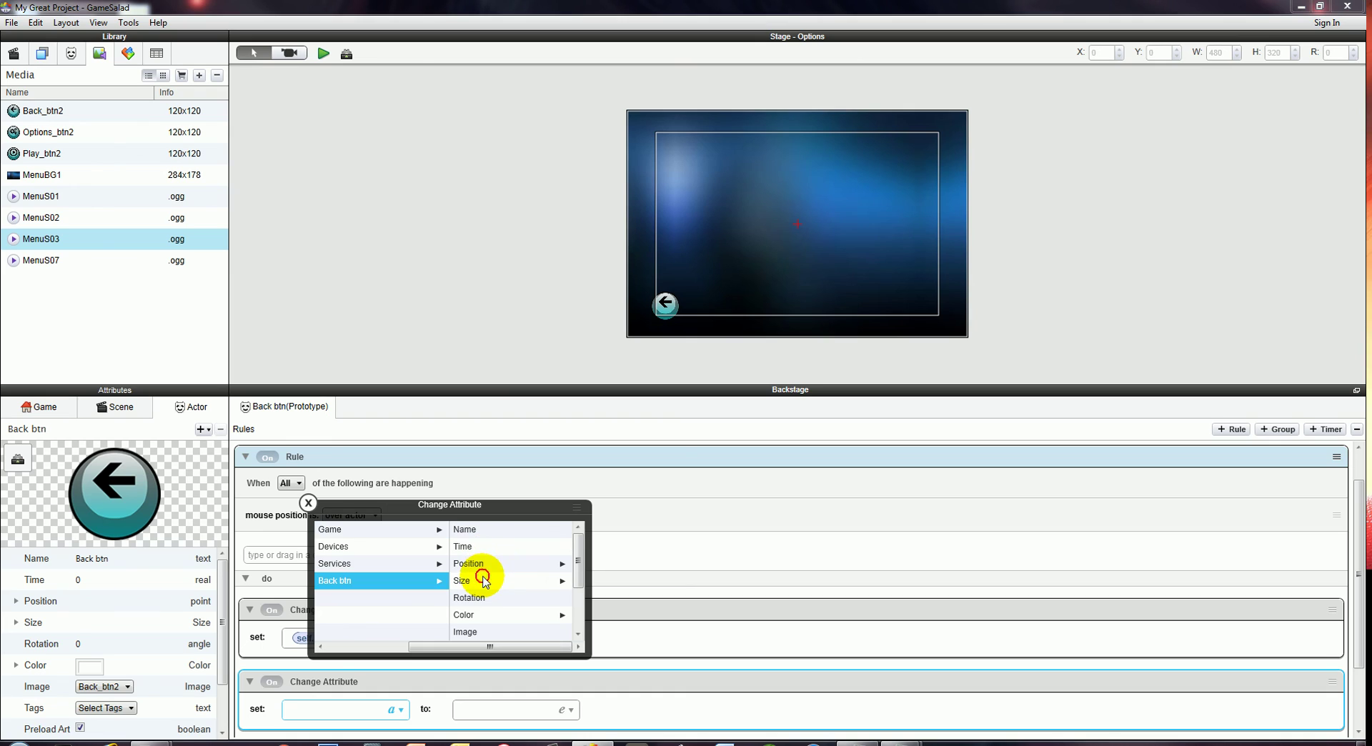
pyautogui.click(468, 580)
pyautogui.click(480, 548)
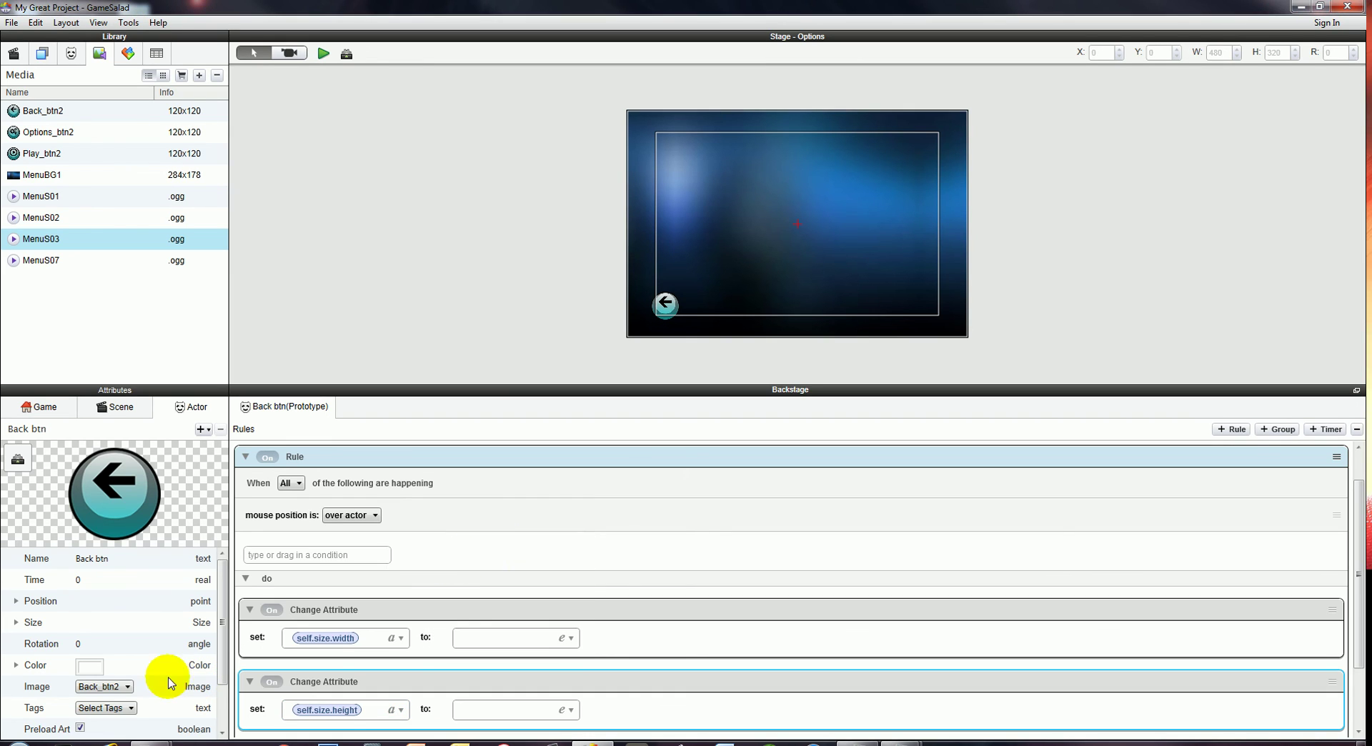
# Expand the Back btn's Size attributes and set both the mouse-over width and height changes to 60.
pyautogui.click(15, 621)
pyautogui.click(479, 636)
pyautogui.write('60')
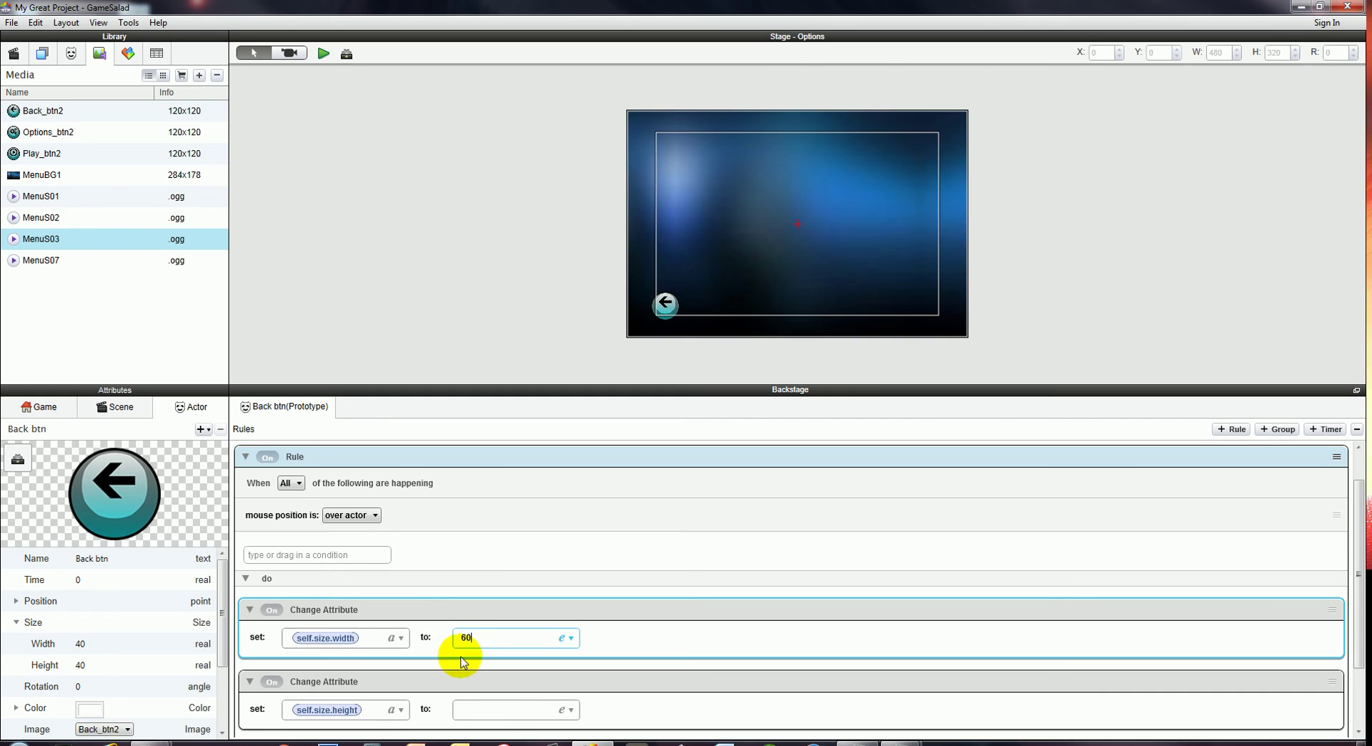
pyautogui.click(484, 709)
pyautogui.write('60')
# Add a Play Sound behavior with the MenuS01 sound below the size changes in the mouse-over rule's do section.
pyautogui.scroll(-2, 609, 697)
pyautogui.click(343, 664)
pyautogui.write('pla')
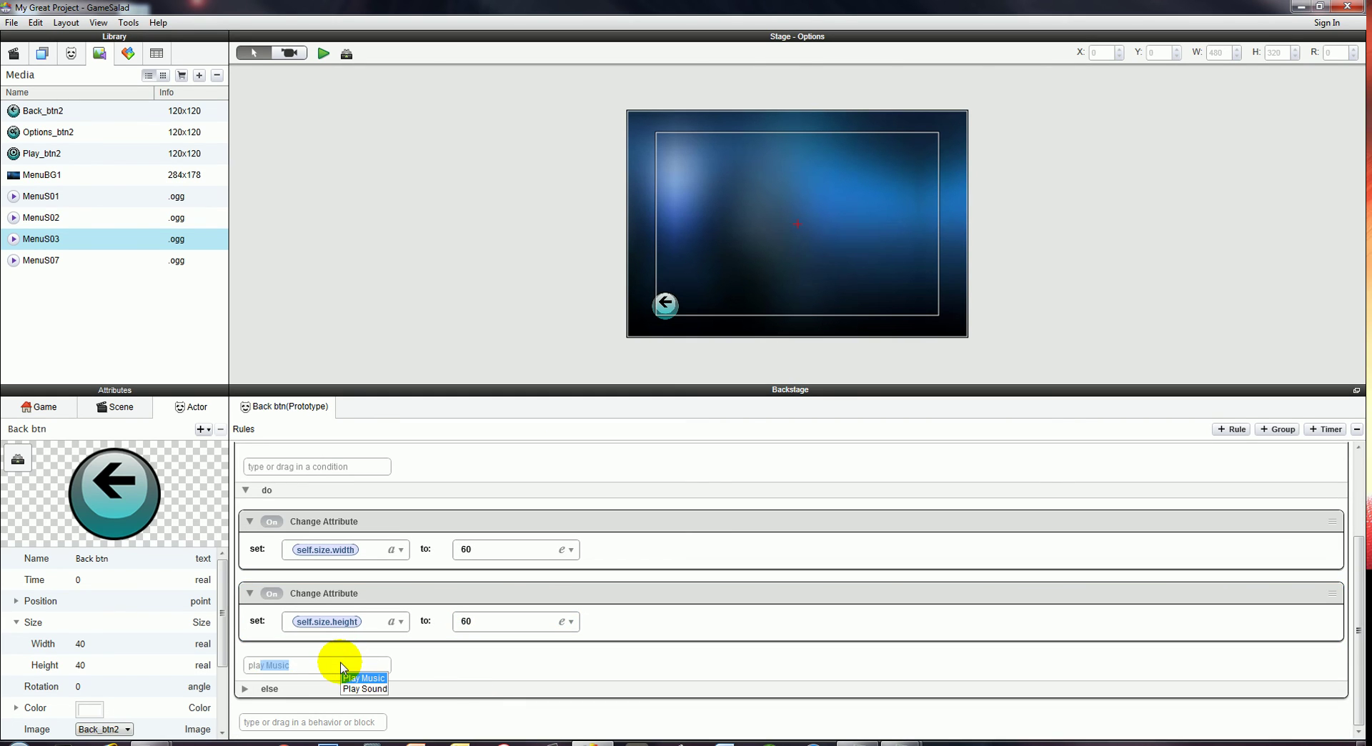
pyautogui.write('y')
pyautogui.press('Down')
pyautogui.press('Return')
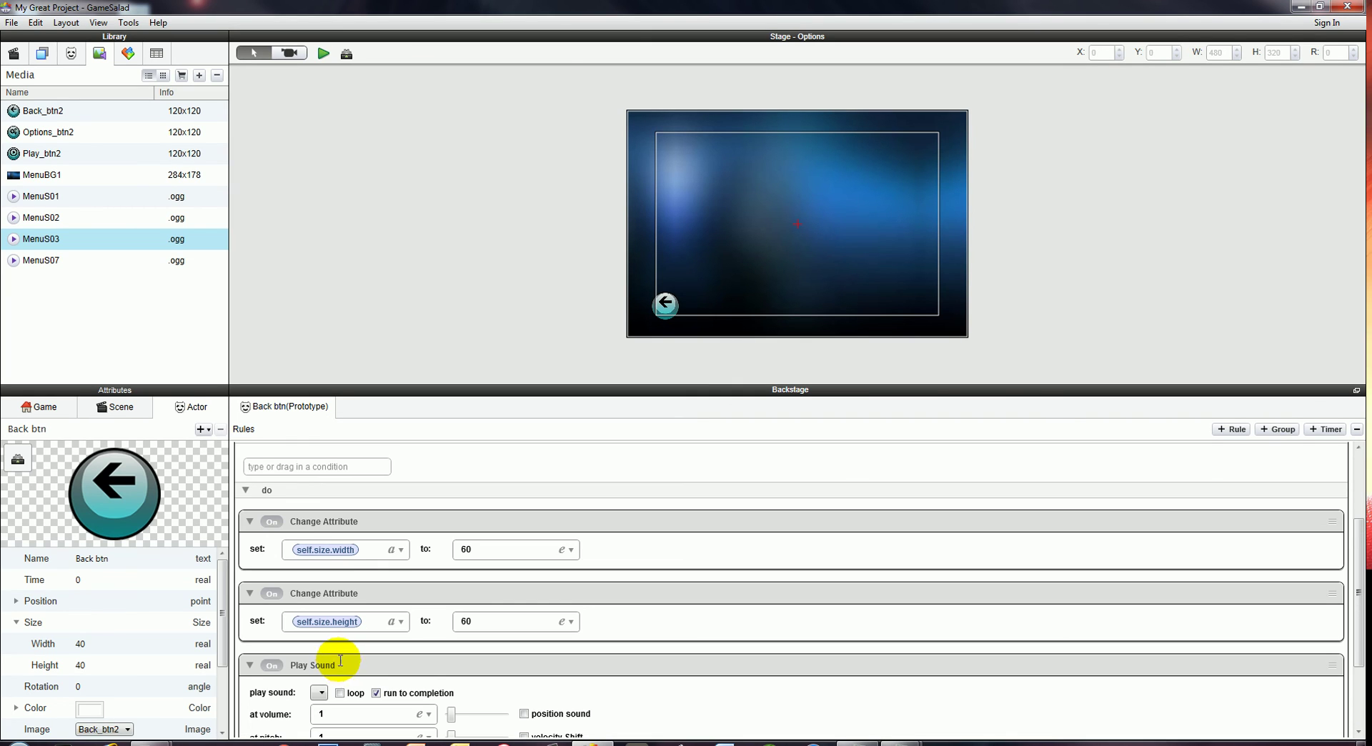
pyautogui.scroll(-2, 343, 662)
pyautogui.click(322, 634)
pyautogui.click(321, 627)
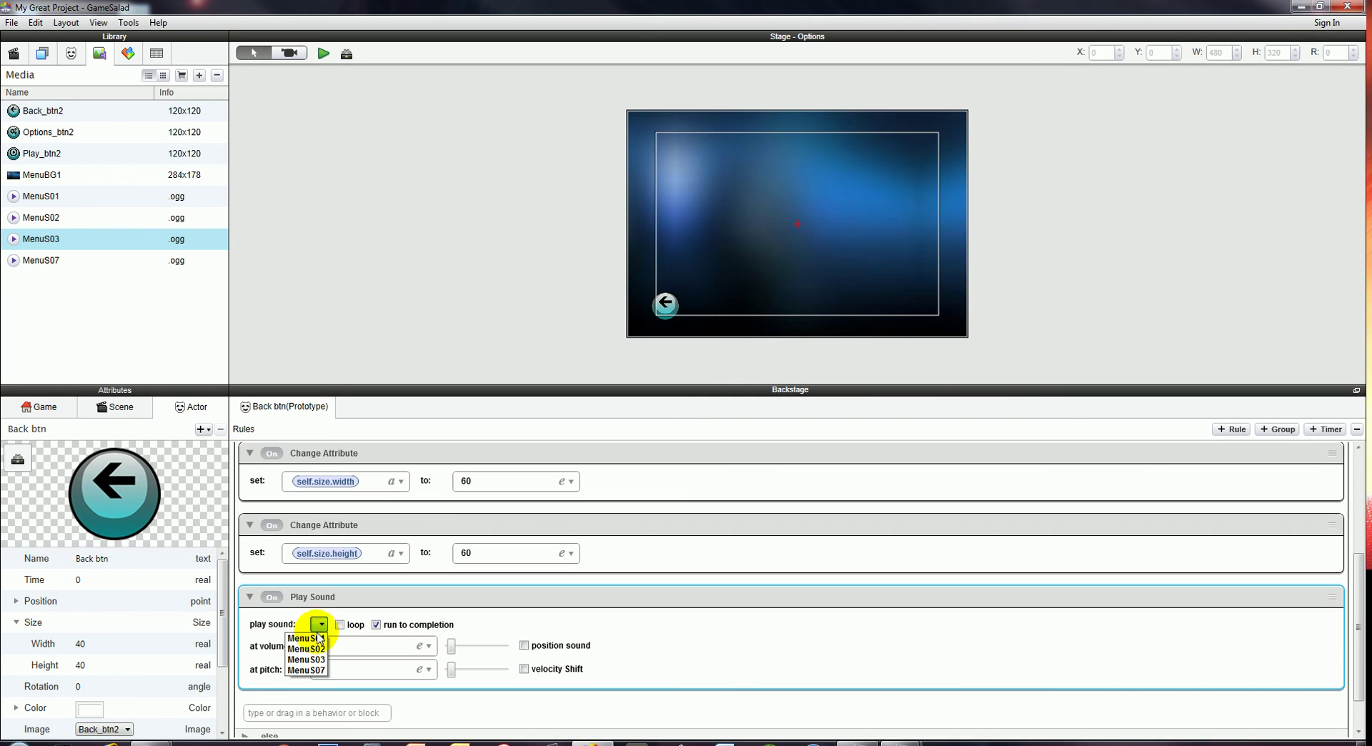
pyautogui.click(317, 639)
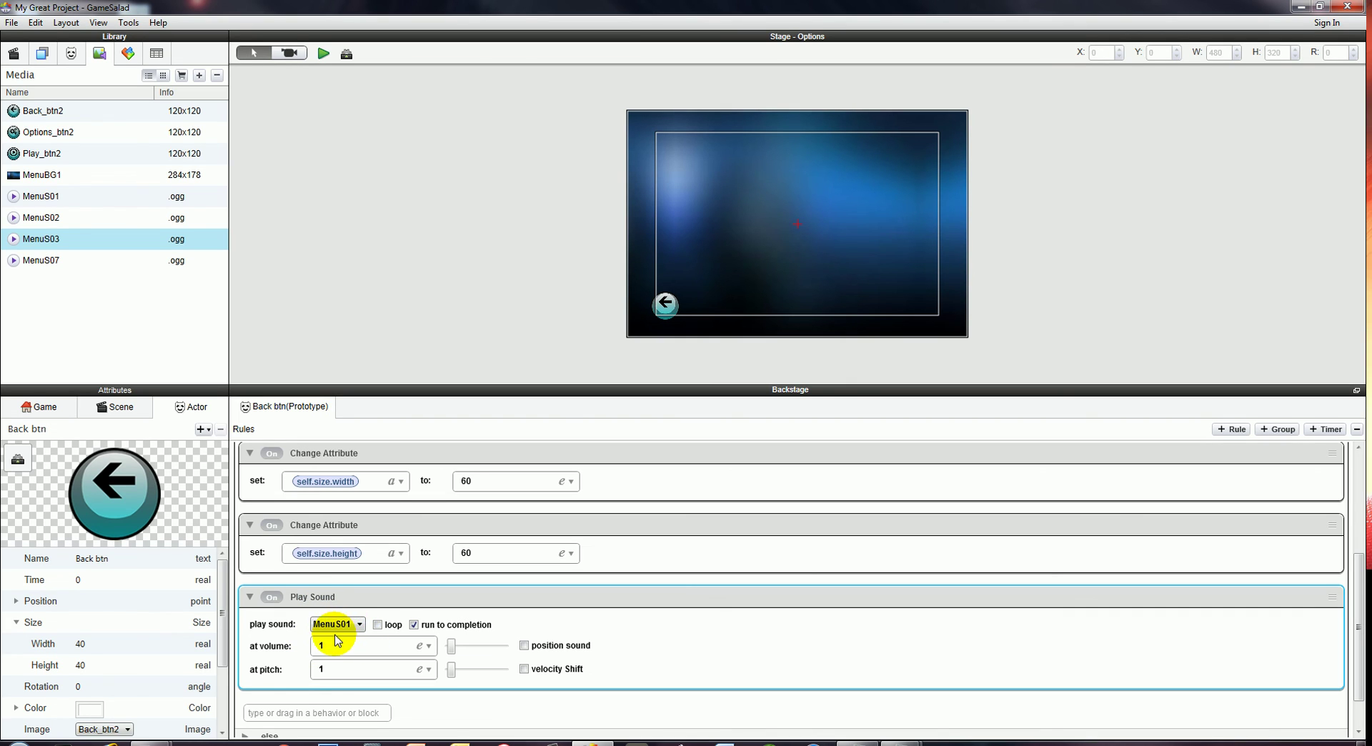
# Expand the mouse-over rule's else section and add two Change Attribute behaviors to it.
pyautogui.scroll(-1, 307, 679)
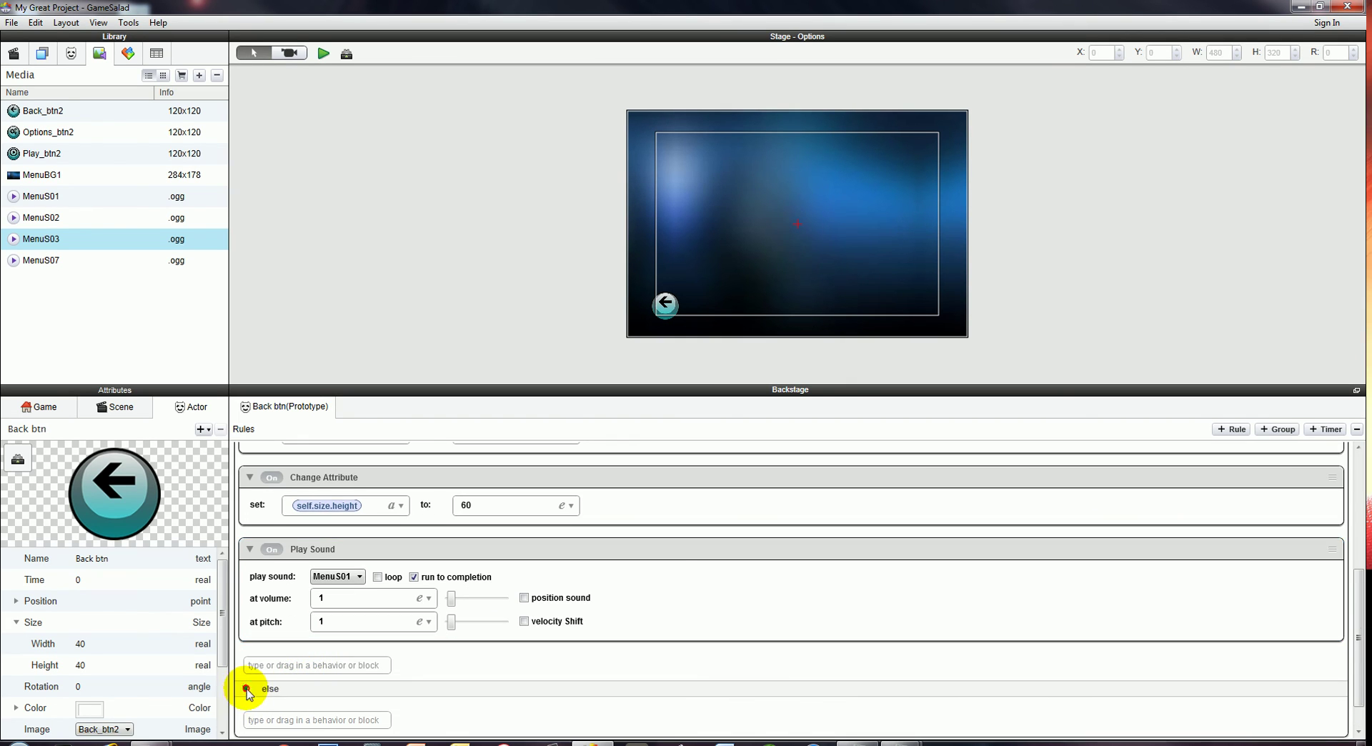
pyautogui.click(246, 690)
pyautogui.click(269, 683)
pyautogui.write('change Attribute')
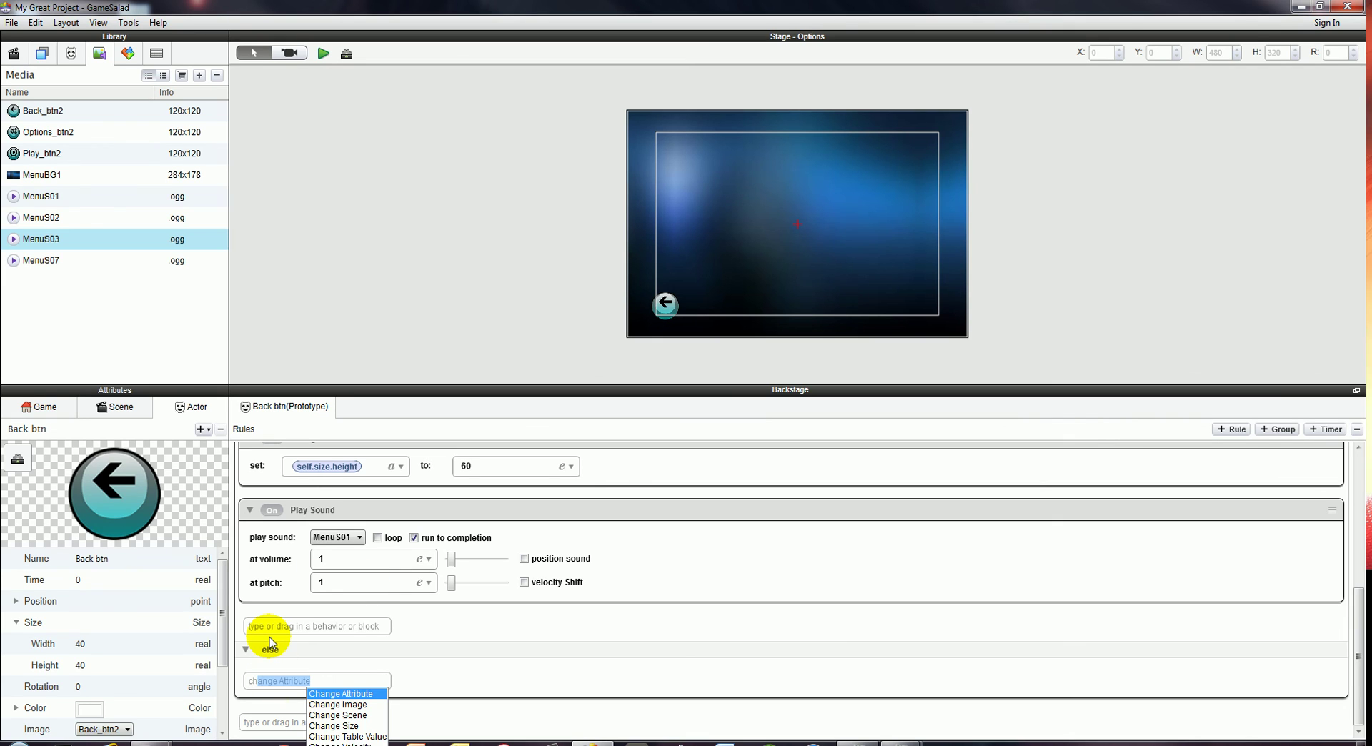
pyautogui.press('Return')
pyautogui.write('chan')
pyautogui.press('Return')
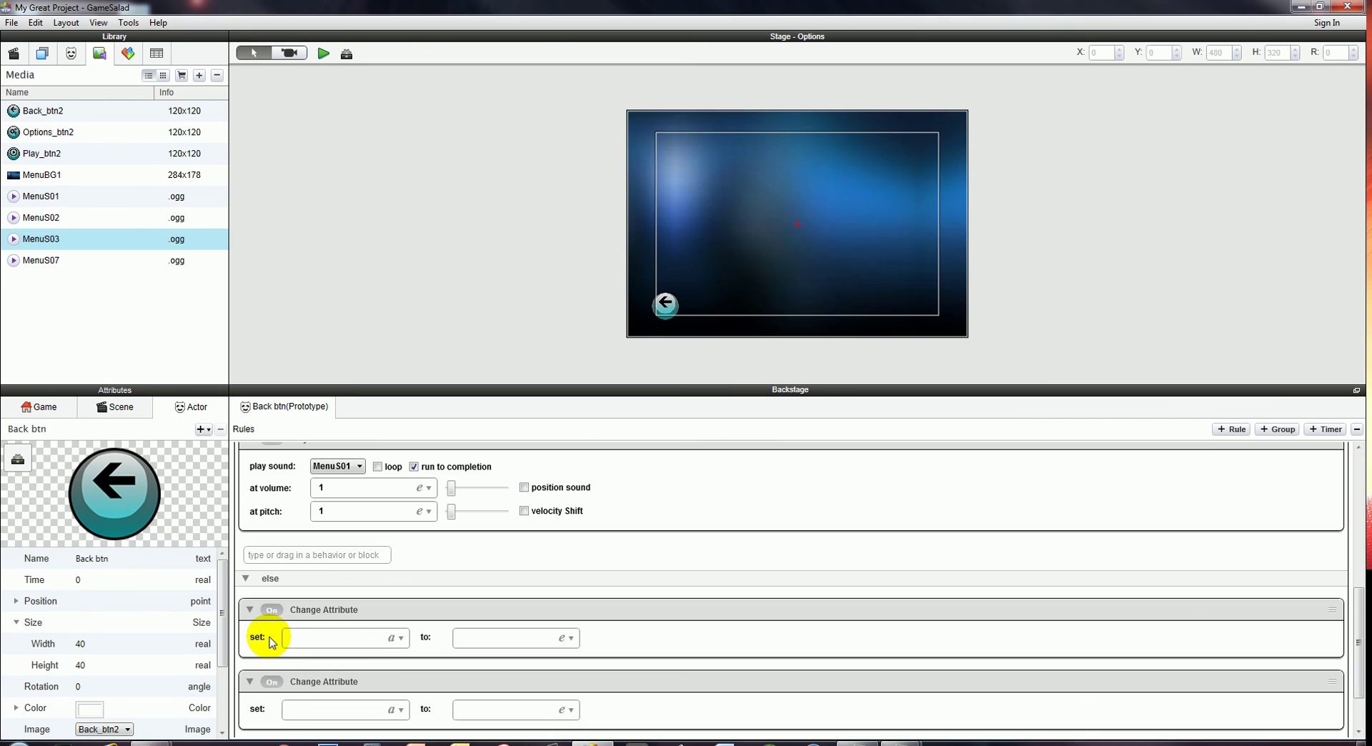
# Make the first Change Attribute in the else section set self.size.width to 40.
pyautogui.click(393, 639)
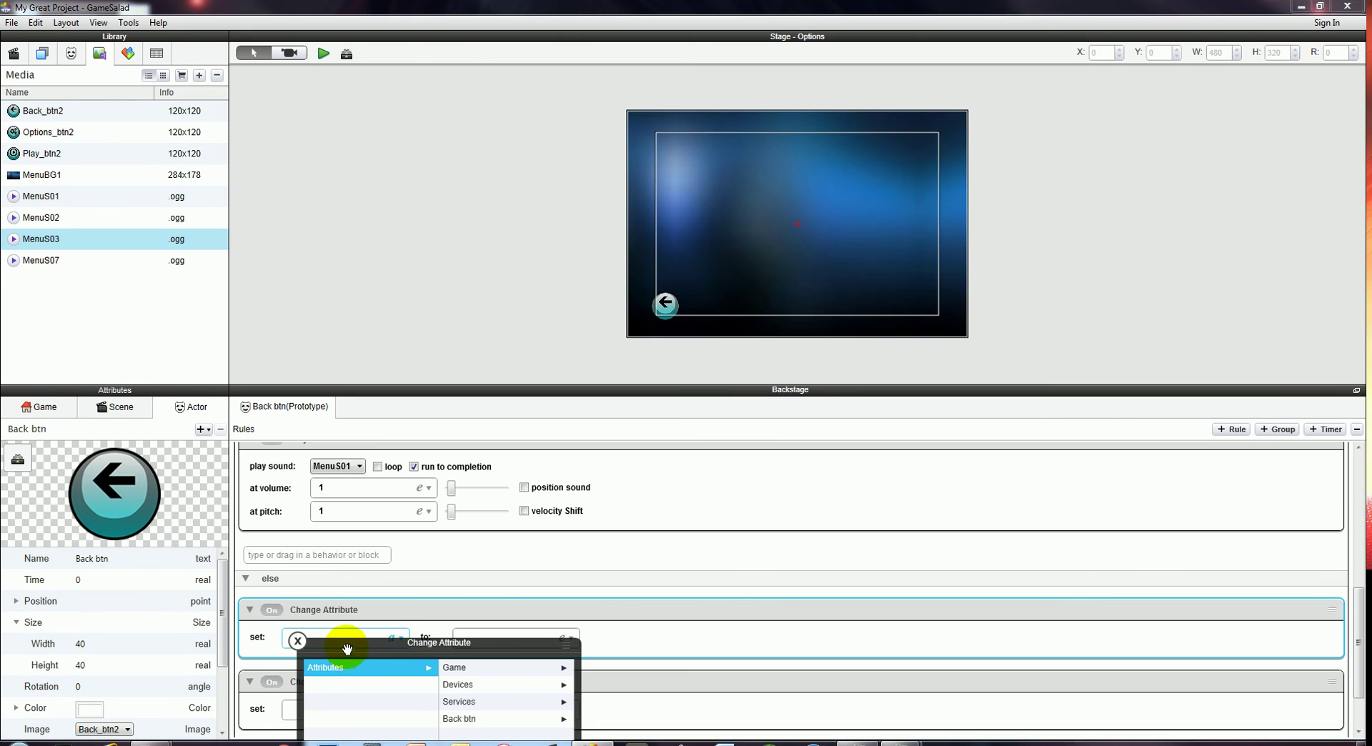
pyautogui.click(459, 481)
pyautogui.click(460, 465)
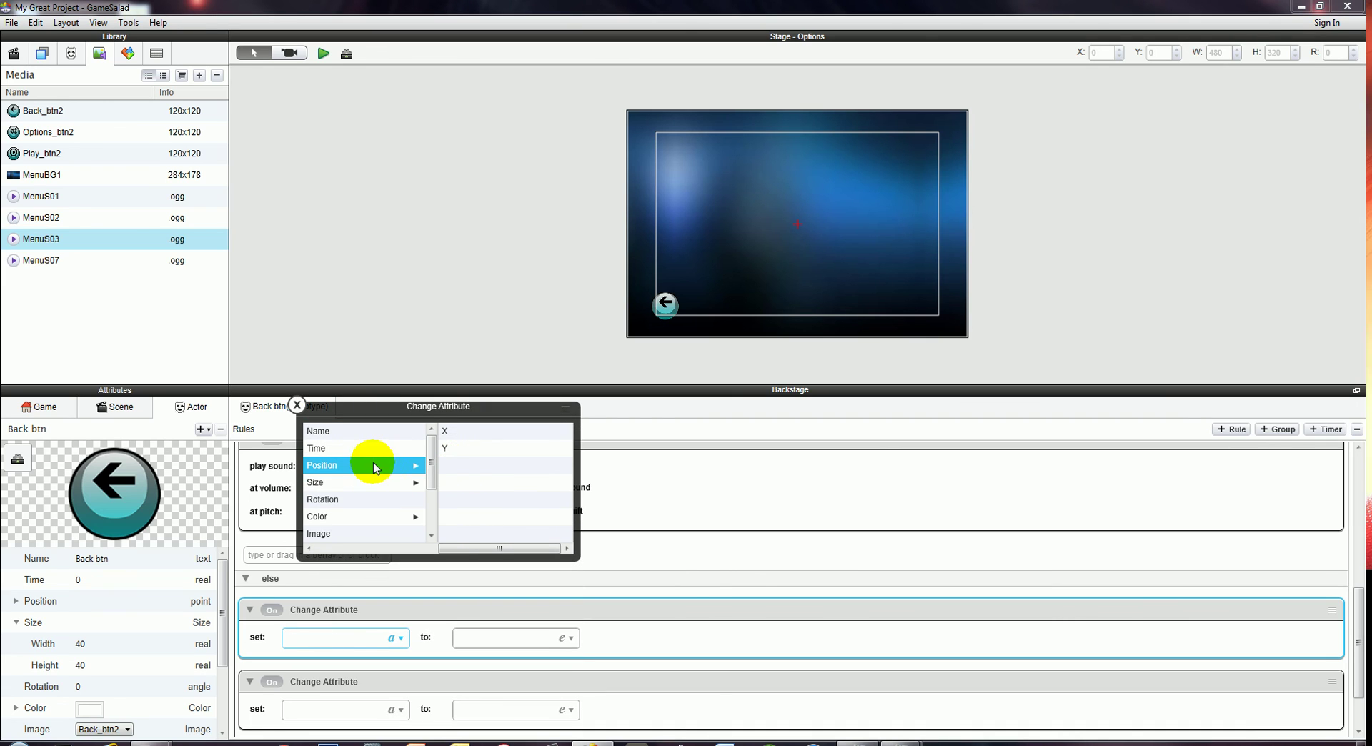
pyautogui.click(337, 483)
pyautogui.click(475, 433)
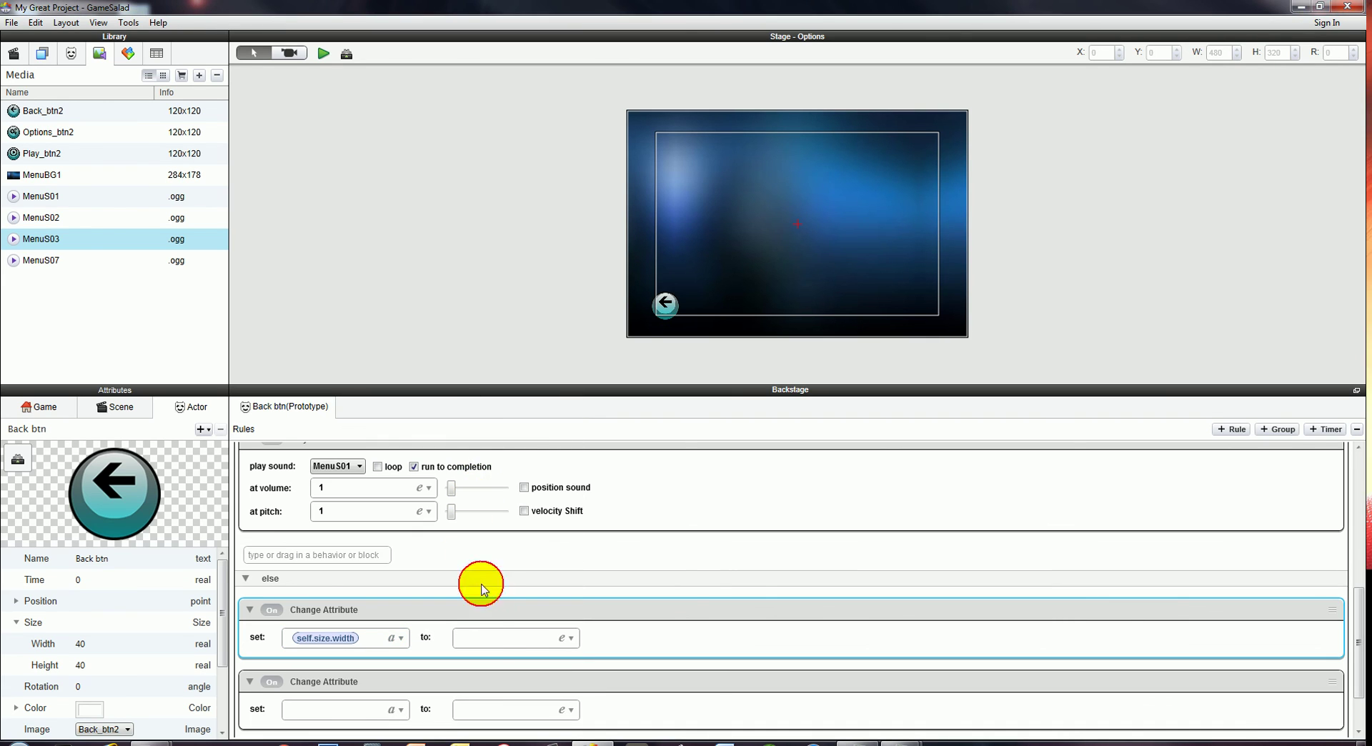
pyautogui.click(494, 641)
pyautogui.write('40')
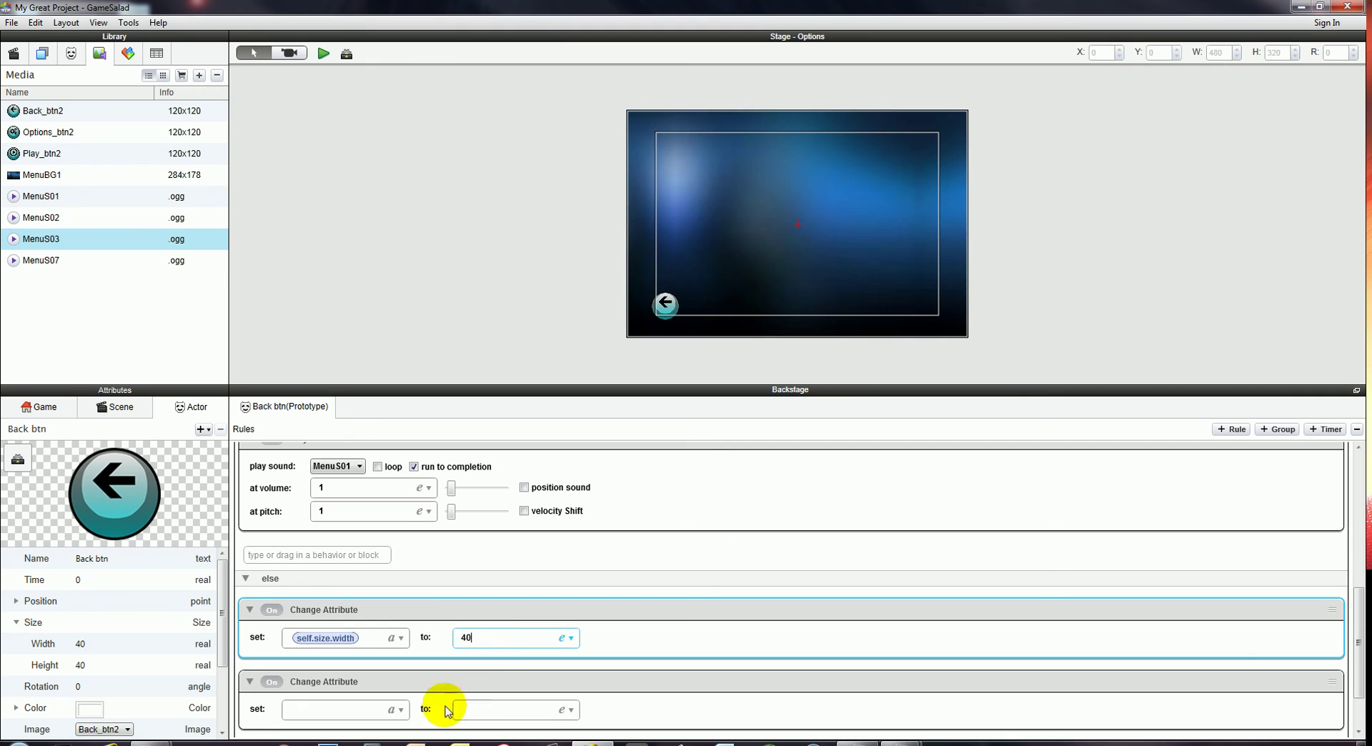
# Make the second Change Attribute in the else section set self.size.height to 40.
pyautogui.click(391, 710)
pyautogui.click(455, 486)
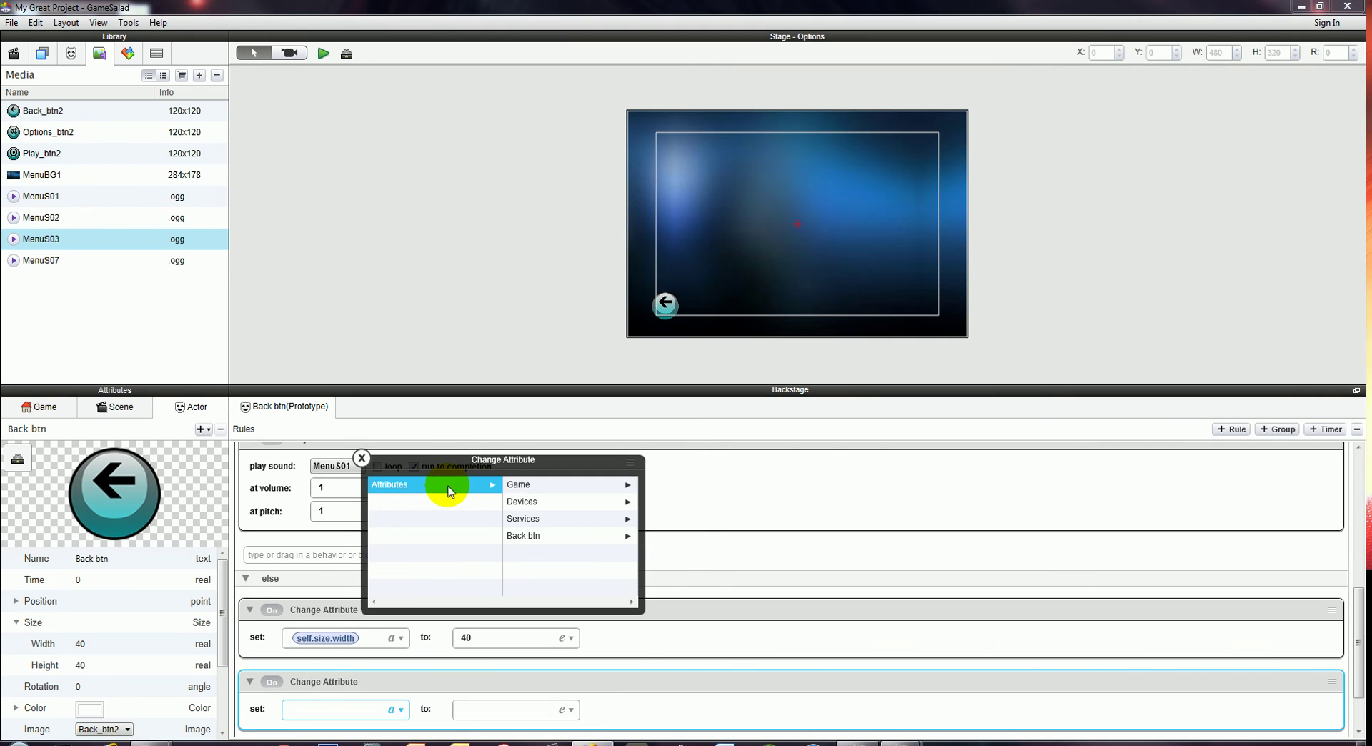
pyautogui.click(534, 538)
pyautogui.click(533, 538)
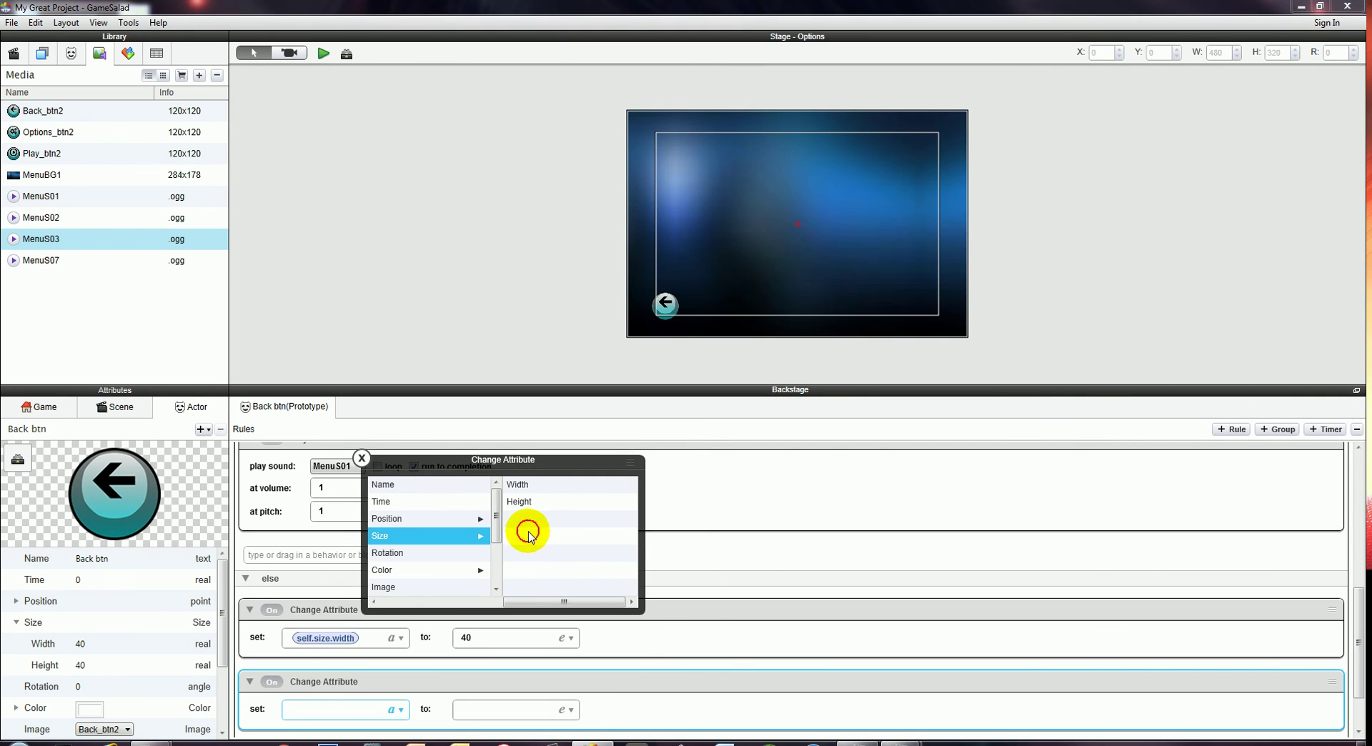
pyautogui.click(521, 502)
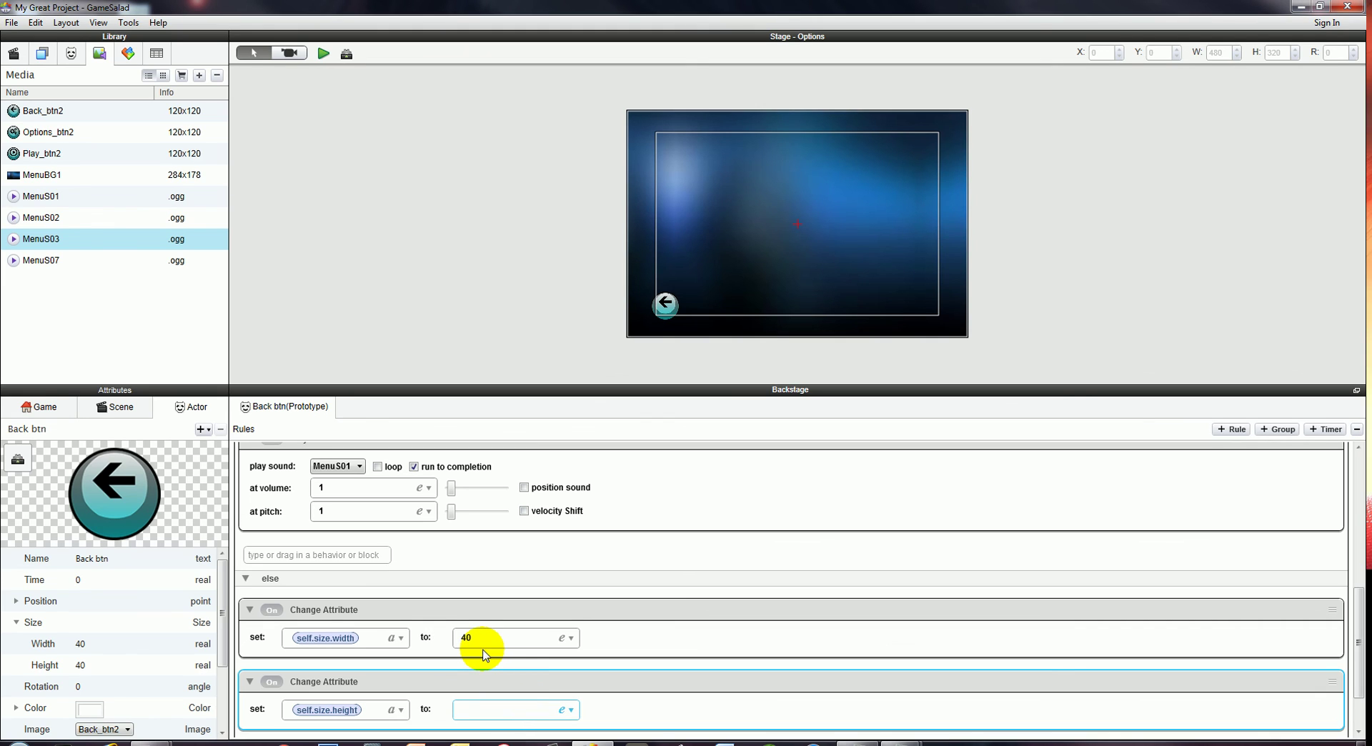
pyautogui.click(600, 645)
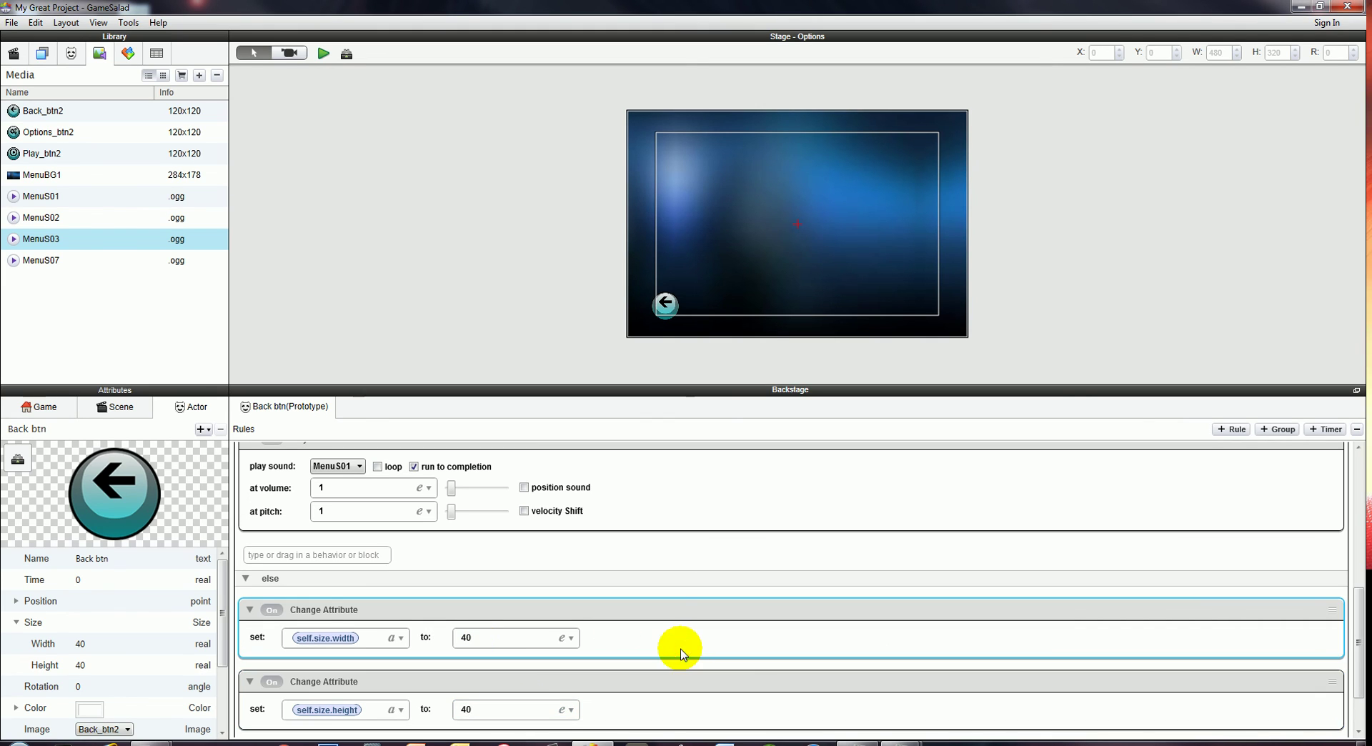
# Preview the game to test the Back button's mouse-over effect and scene change from the Options scene, and return to the editor.
pyautogui.click(322, 57)
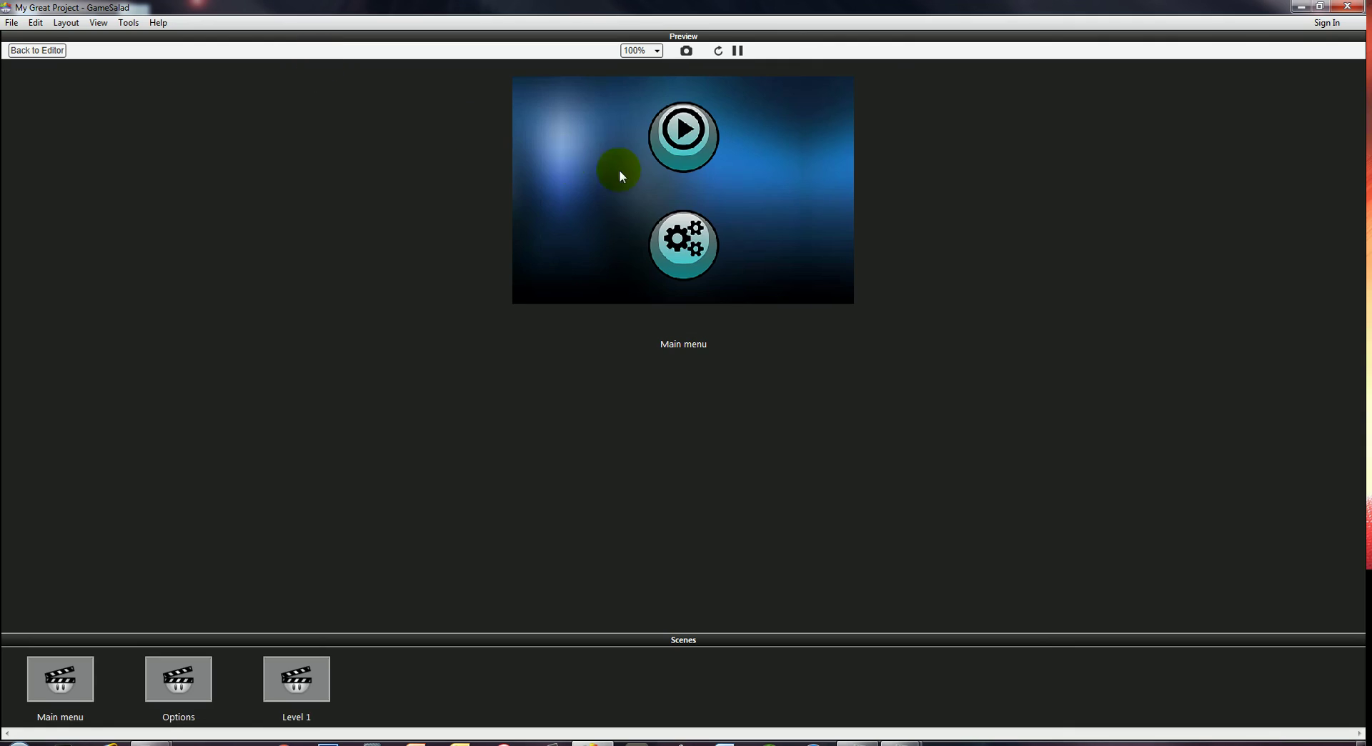
pyautogui.click(701, 243)
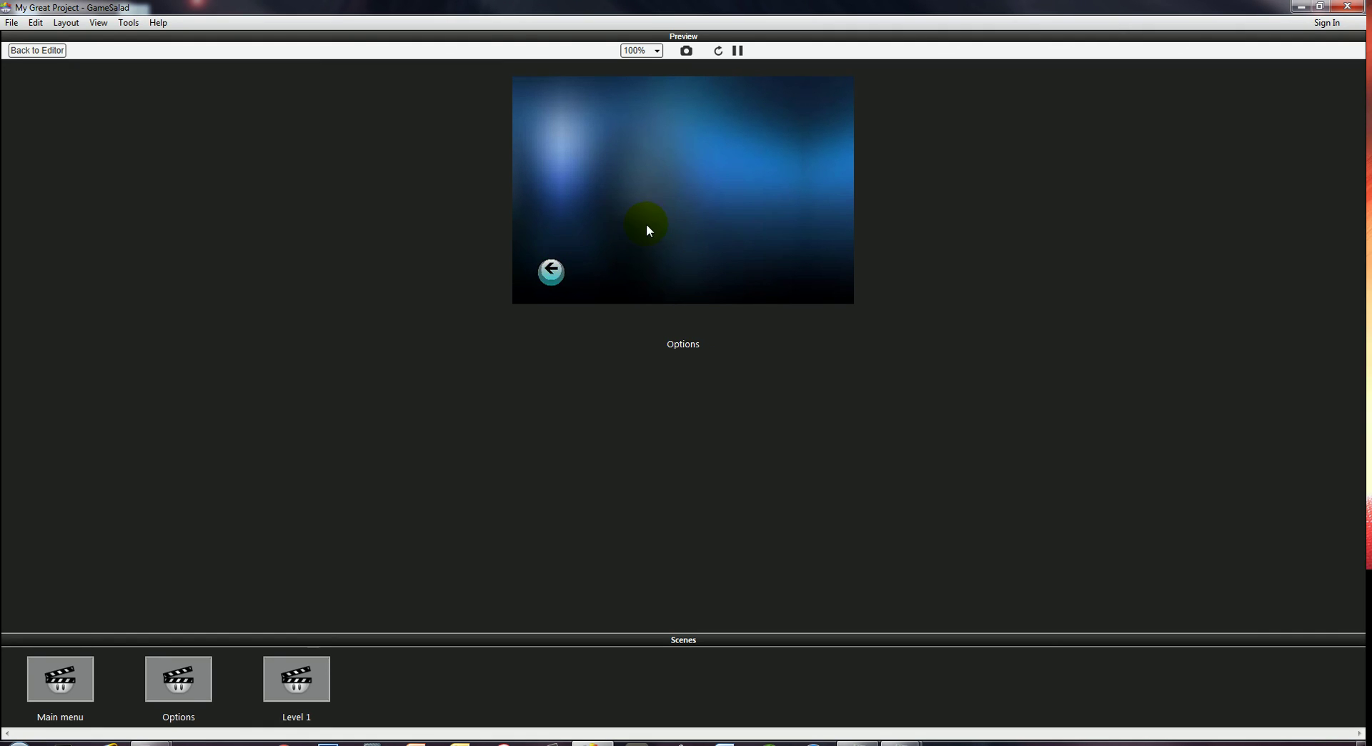
pyautogui.click(550, 270)
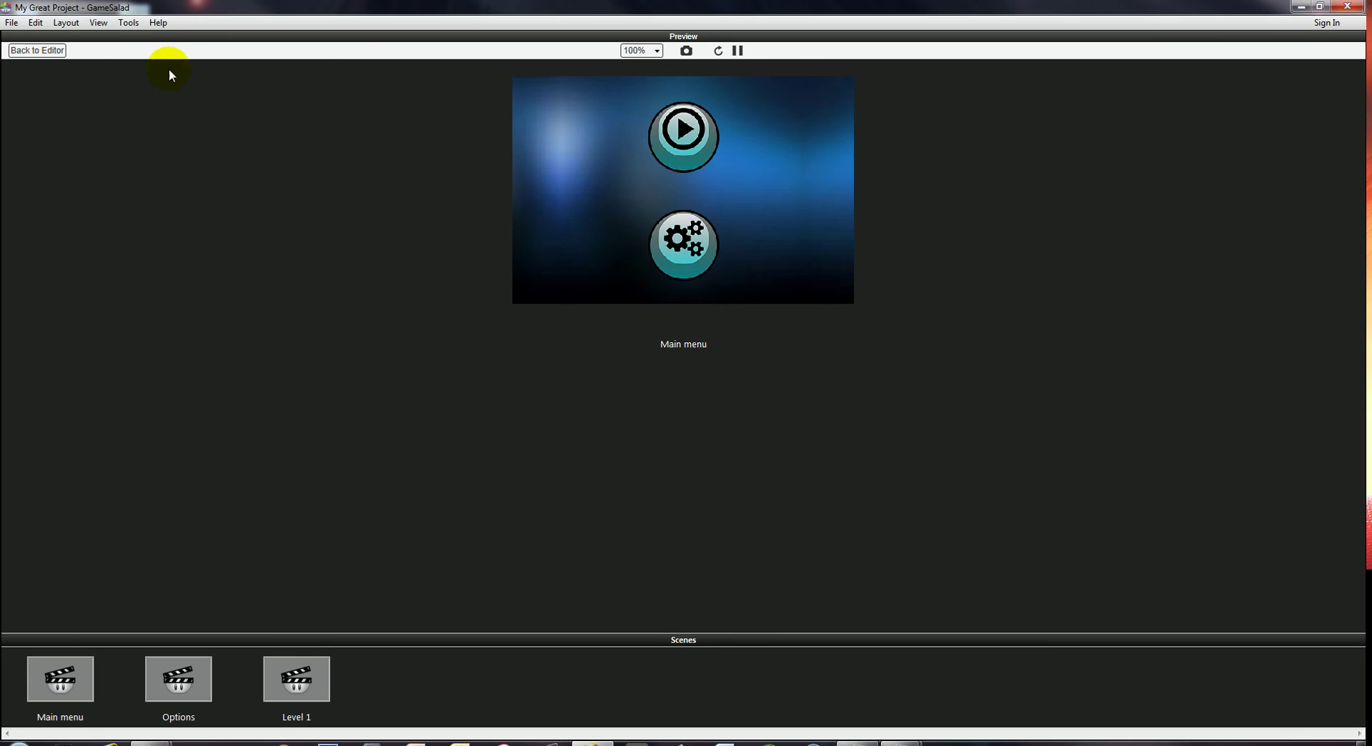
pyautogui.click(43, 50)
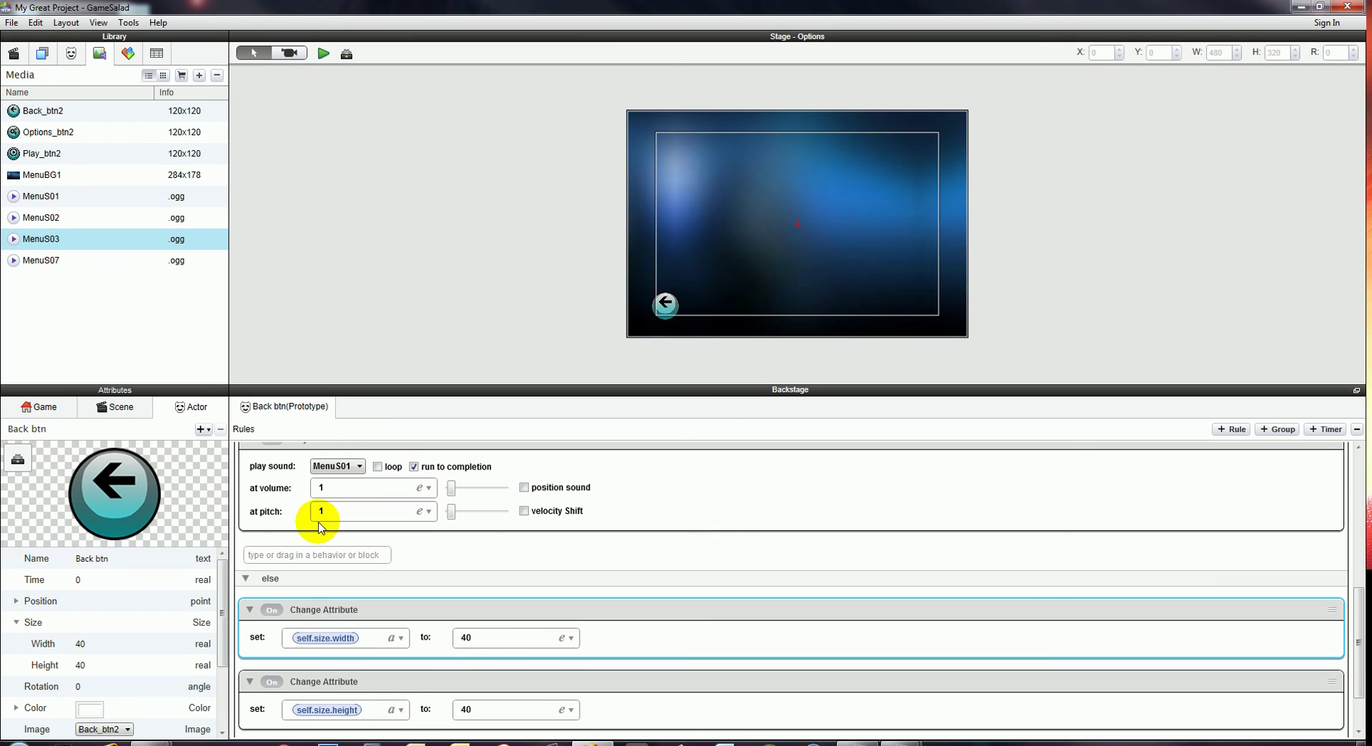
pyautogui.scroll(-3, 318, 529)
pyautogui.scroll(2, 314, 529)
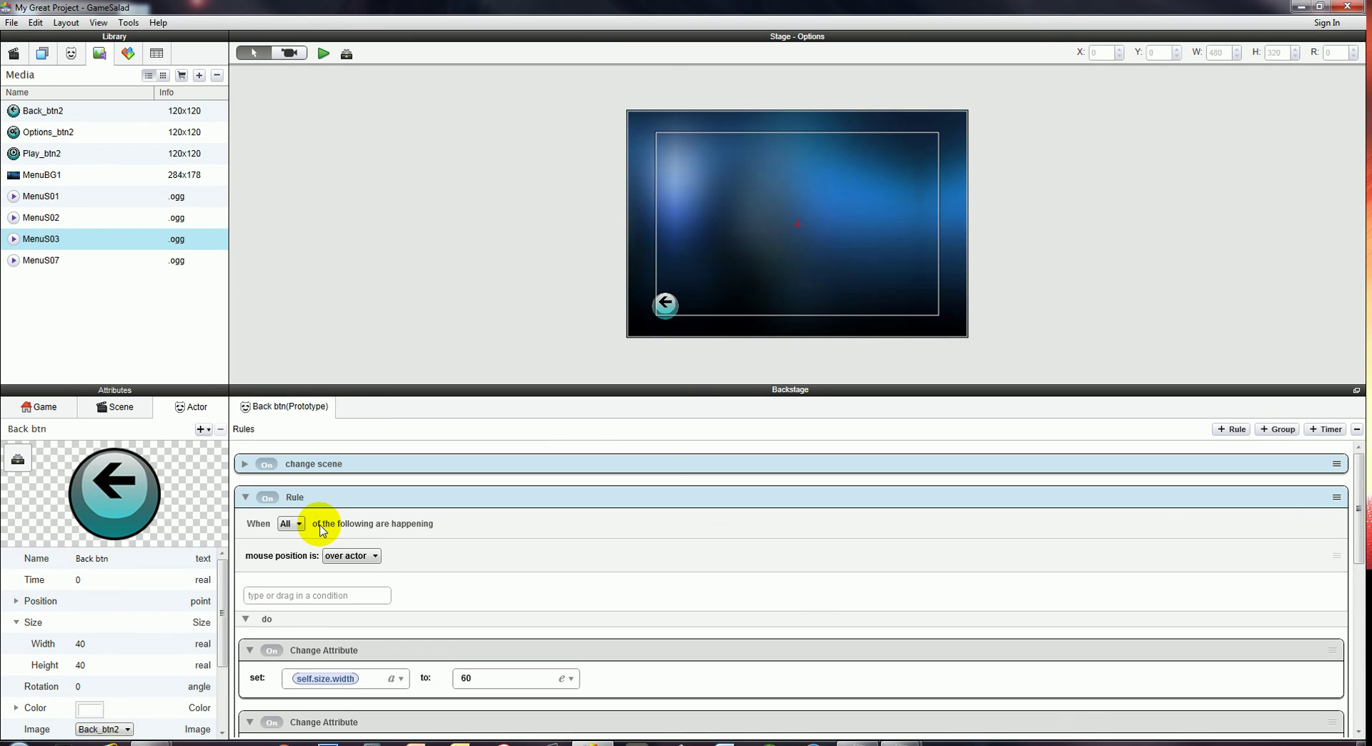
# Collapse the Back button's mouse-over rule and expand its change scene rule to review the behaviors.
pyautogui.click(246, 498)
pyautogui.click(243, 466)
pyautogui.scroll(-2, 362, 655)
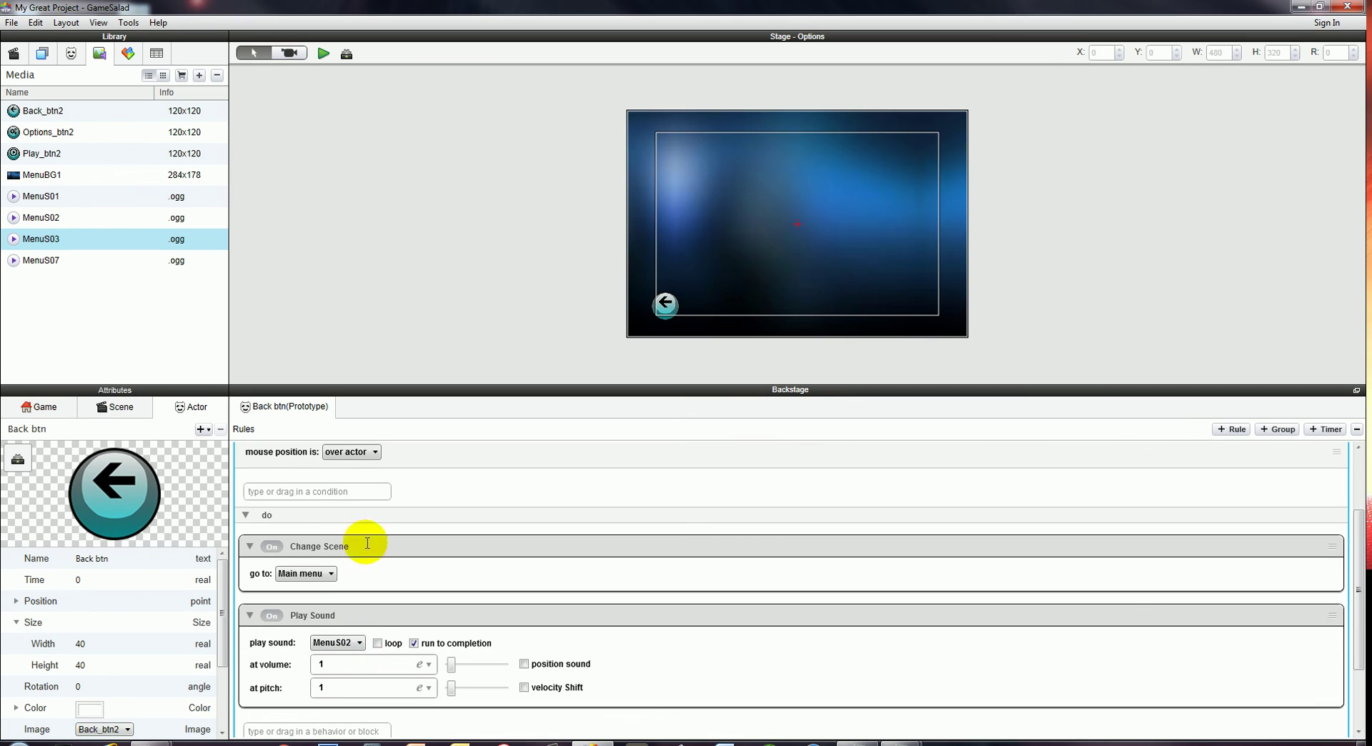
# Preview the game to test switching between the Options scene and the main menu with the Options and Back buttons, and return to the editor.
pyautogui.click(324, 54)
pyautogui.click(699, 257)
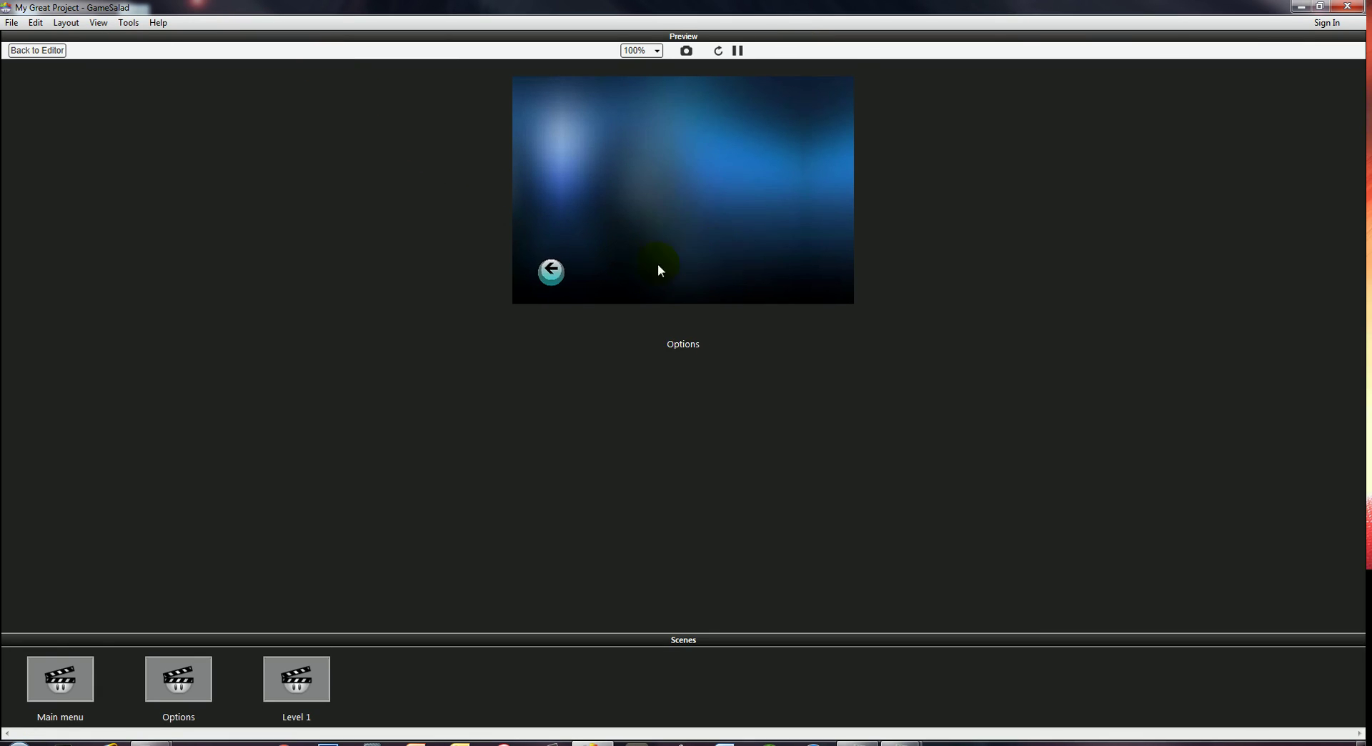
pyautogui.click(562, 277)
pyautogui.click(704, 253)
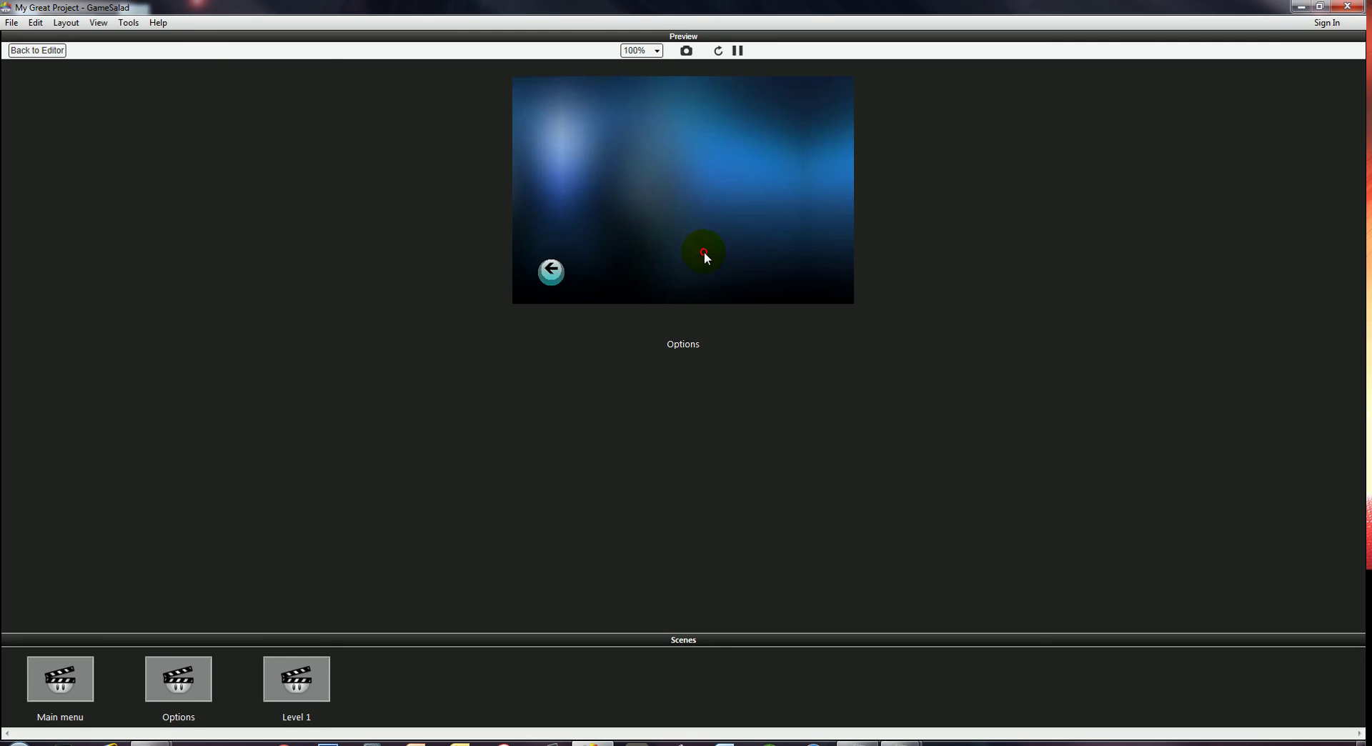
pyautogui.click(543, 279)
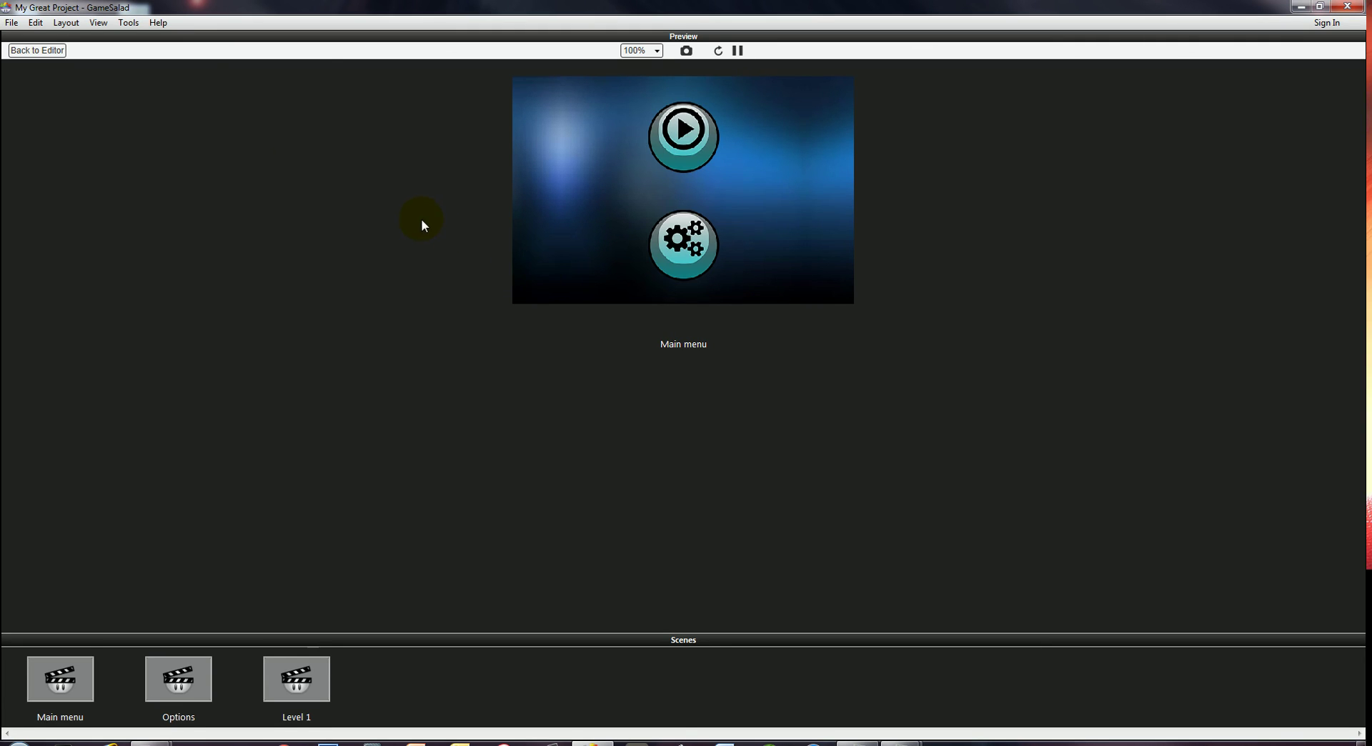
pyautogui.click(37, 50)
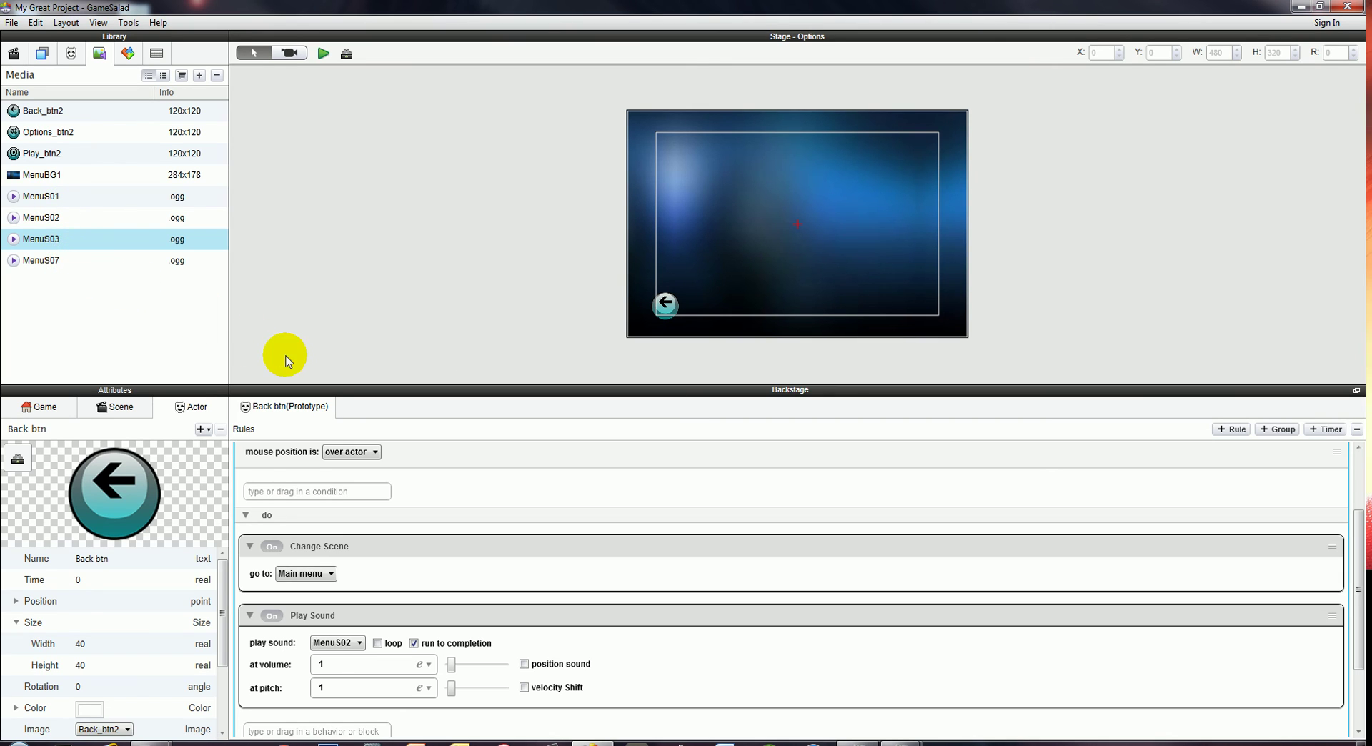
# Open the Play btn actor's rules and show the Main menu scene on the stage.
pyautogui.click(71, 54)
pyautogui.click(52, 139)
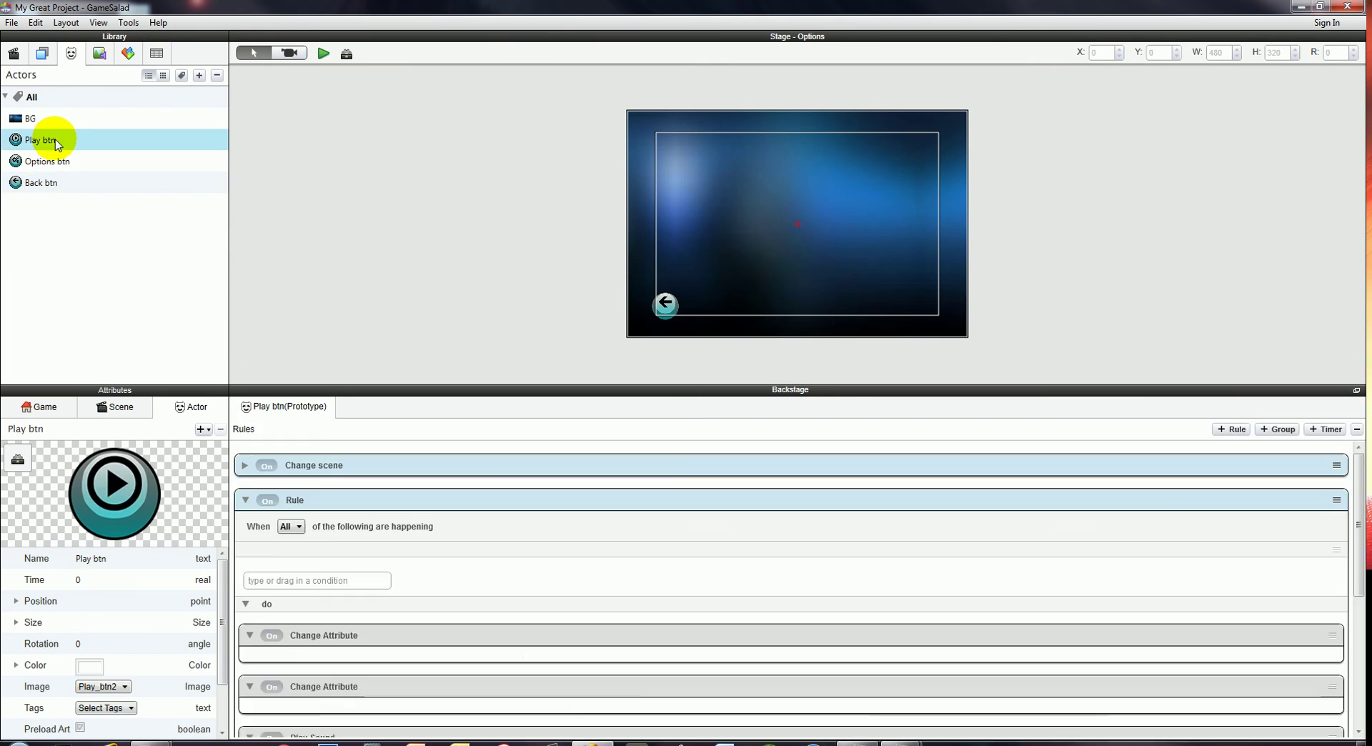
pyautogui.click(13, 53)
pyautogui.click(43, 99)
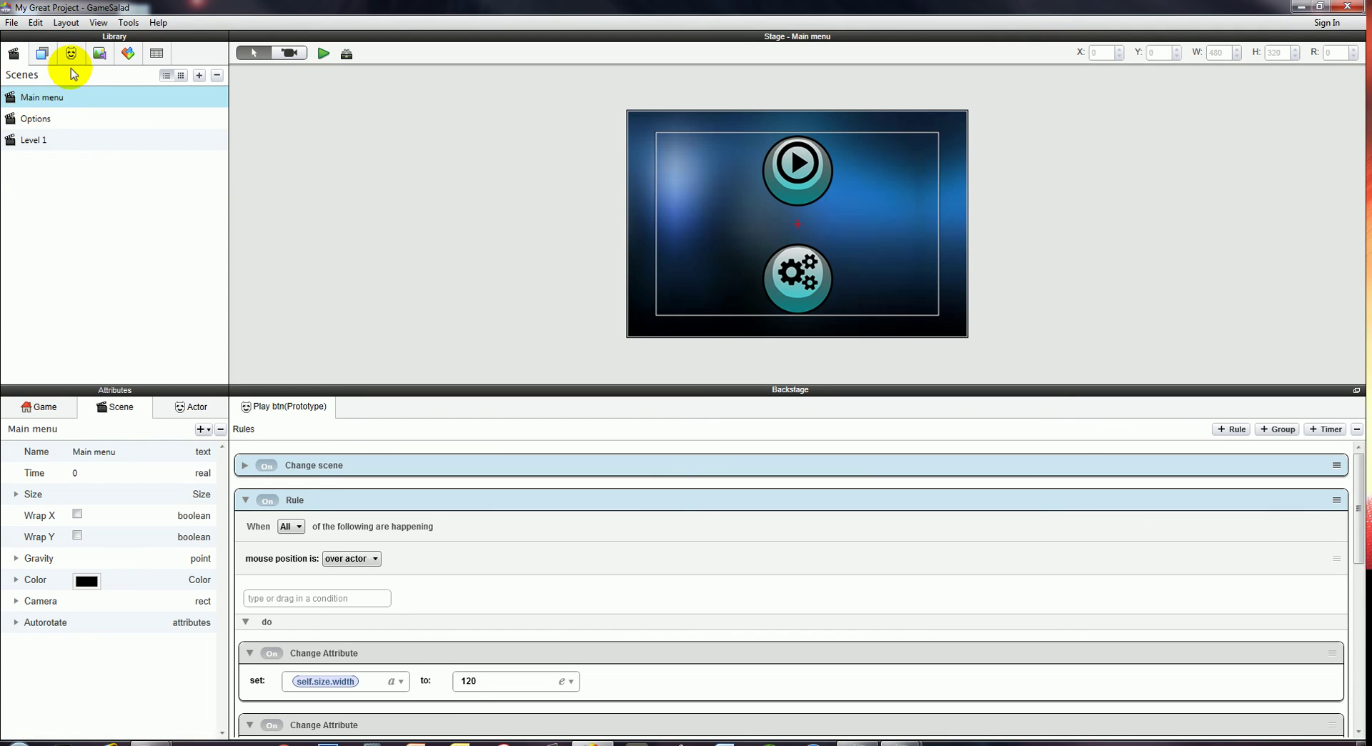
pyautogui.click(71, 54)
pyautogui.click(56, 138)
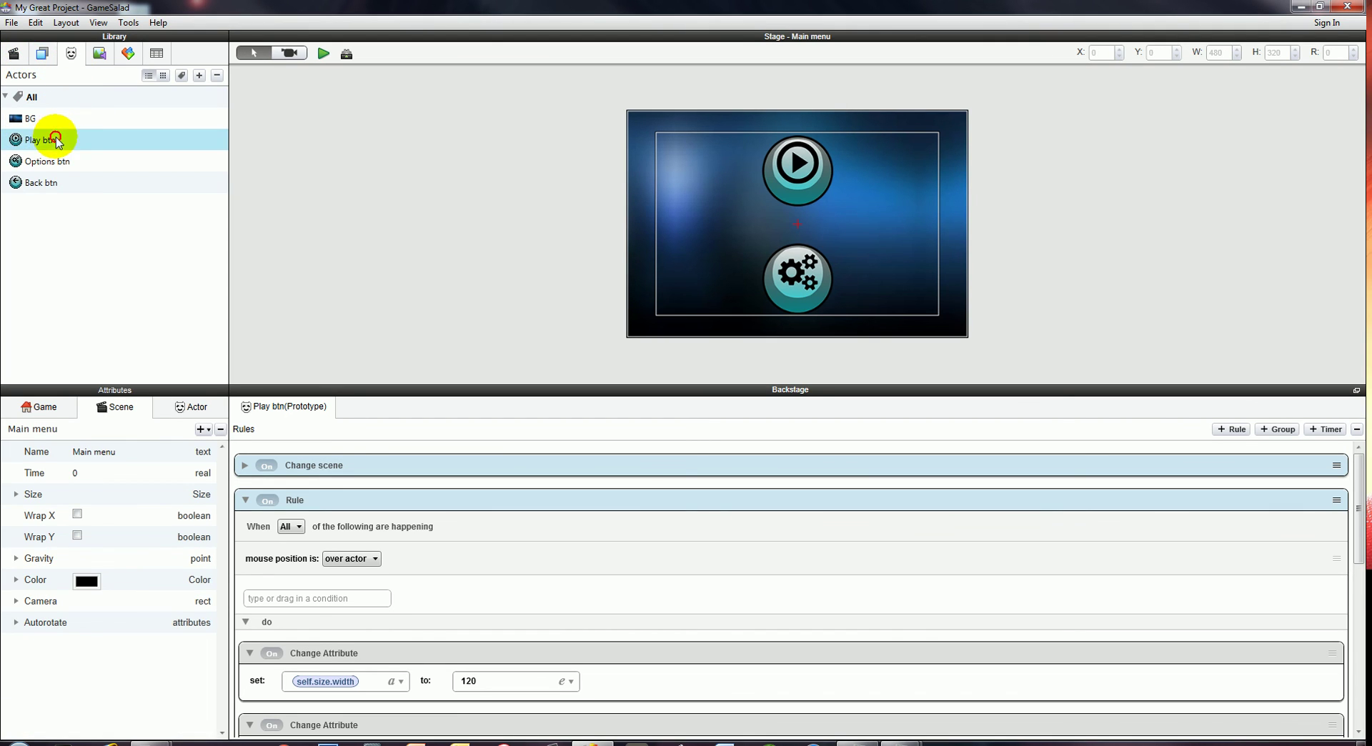
# Preview the Main menu scene to test the Play button's change to Level 1, and return to the editor.
pyautogui.click(323, 53)
pyautogui.click(700, 134)
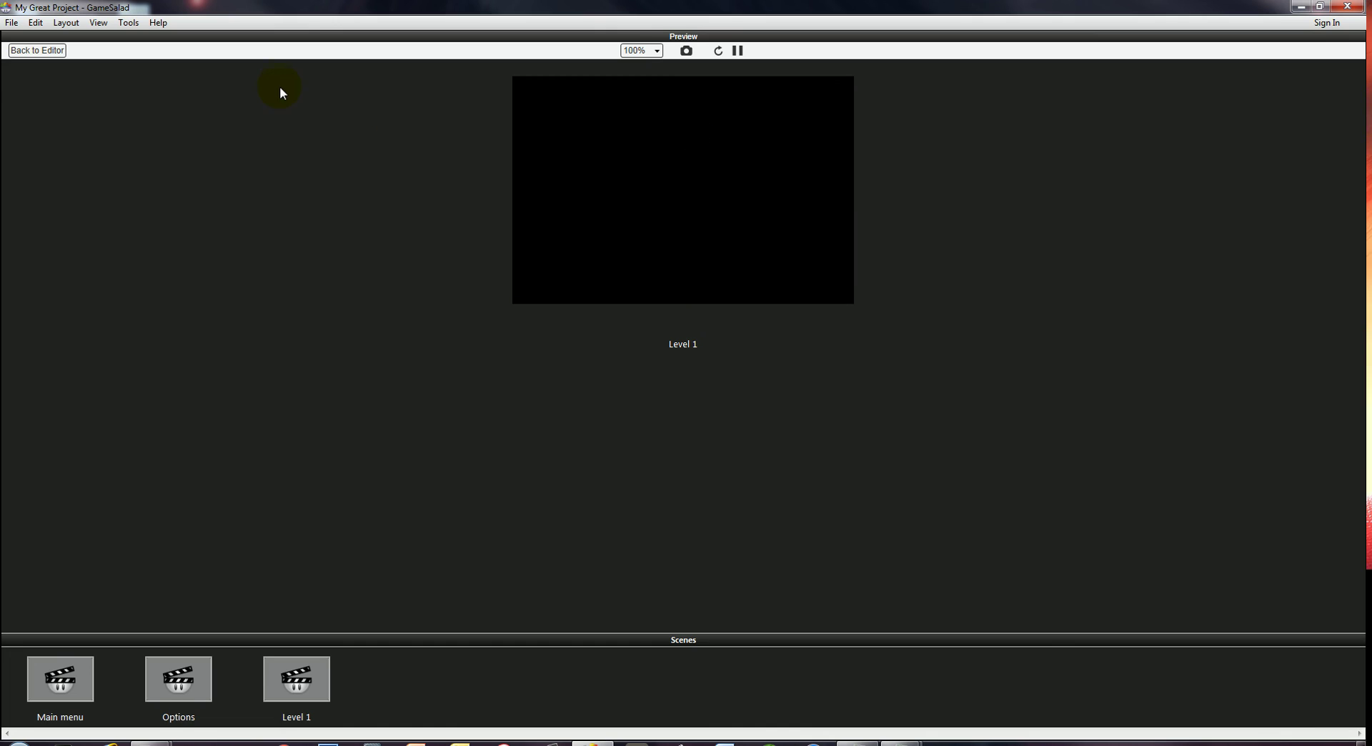
pyautogui.click(50, 52)
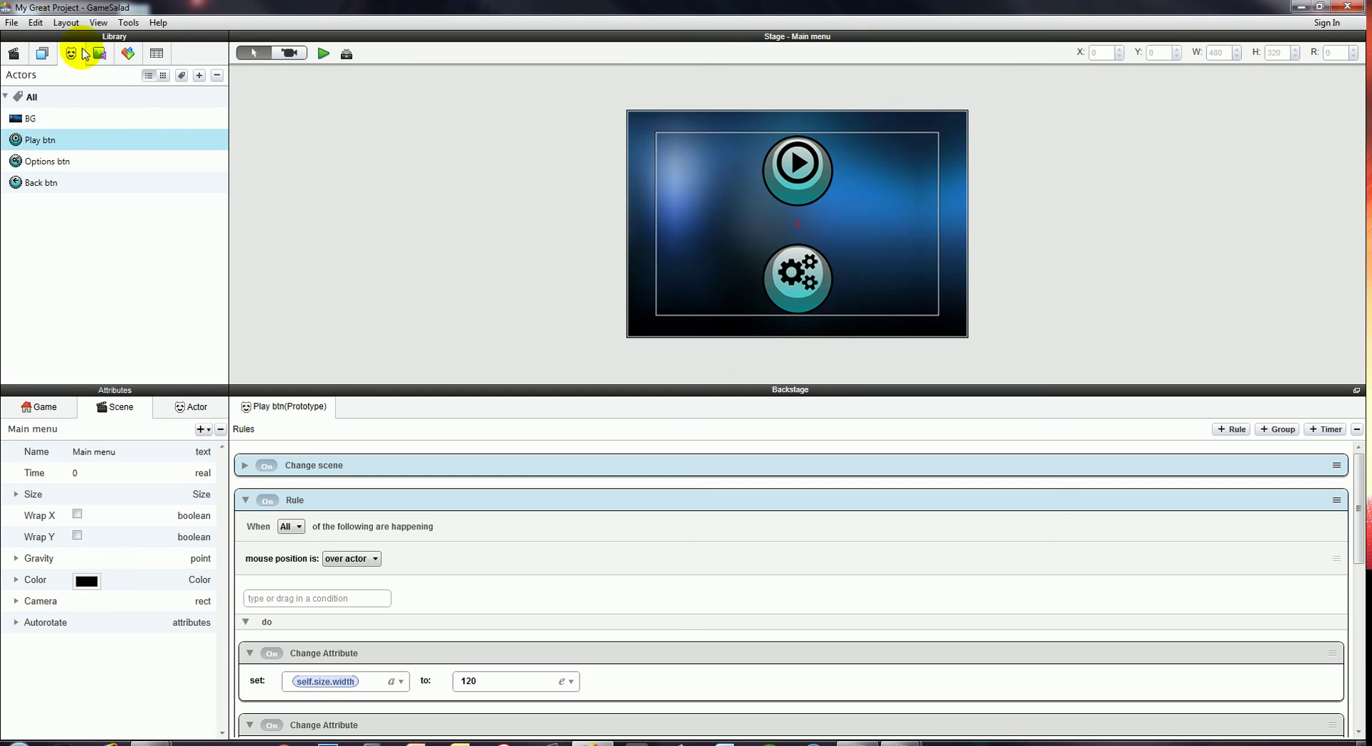
# Add a Play Sound behavior under Change Scene in the Play button's Change scene rule and make it play MenuS07.
pyautogui.click(99, 53)
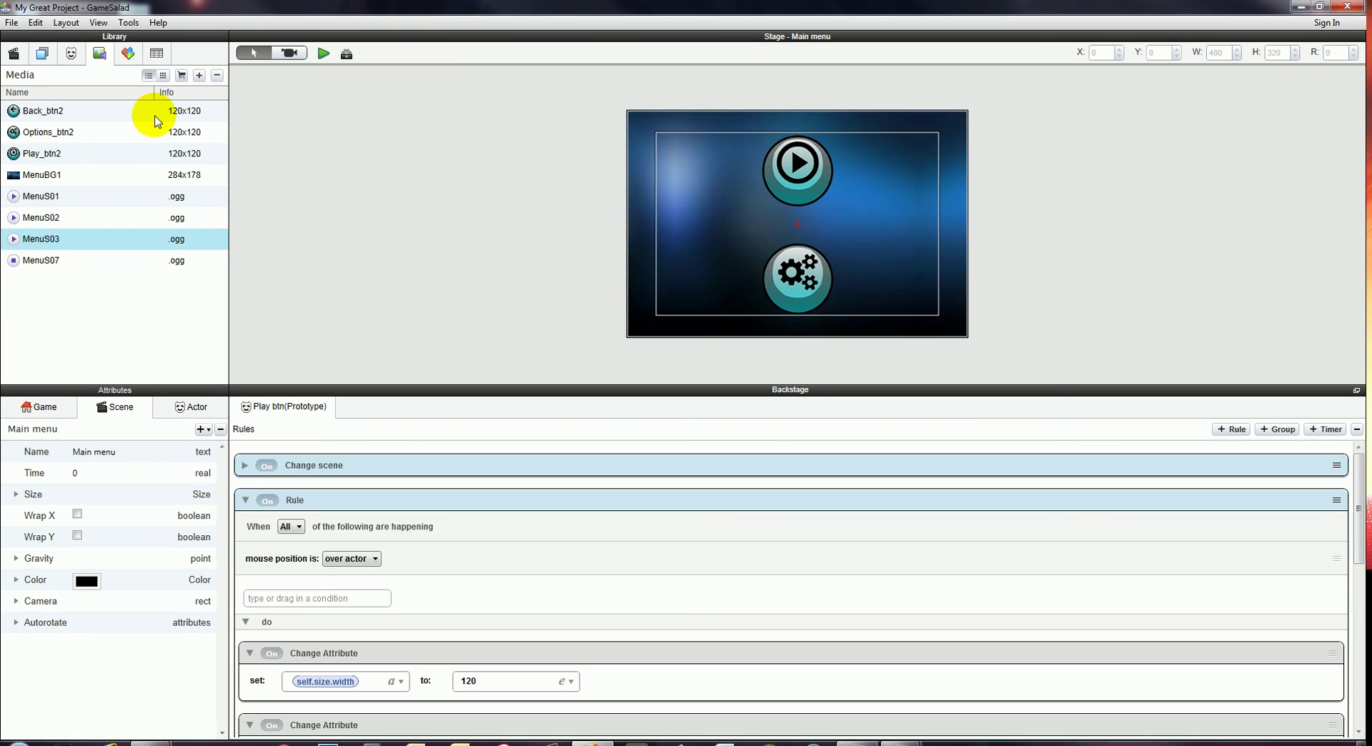
pyautogui.click(71, 53)
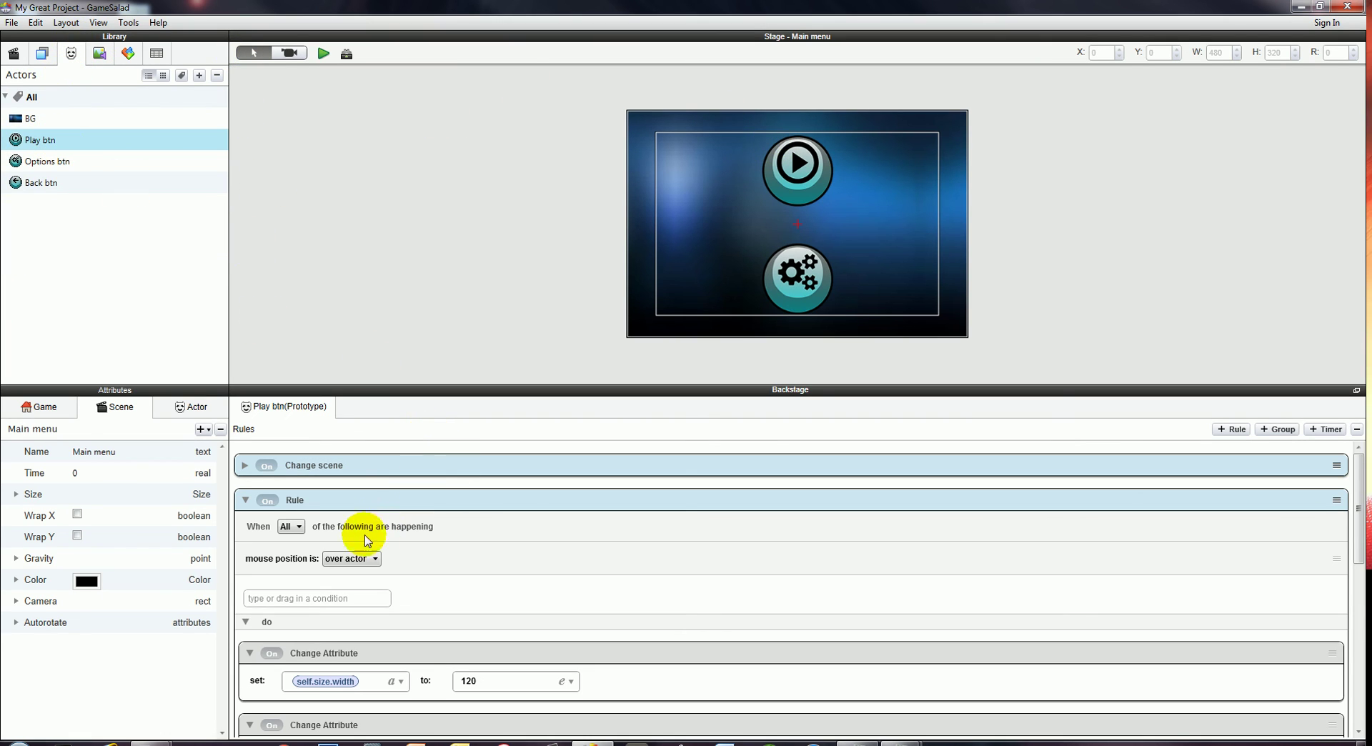
pyautogui.click(244, 465)
pyautogui.scroll(-3, 329, 572)
pyautogui.click(318, 582)
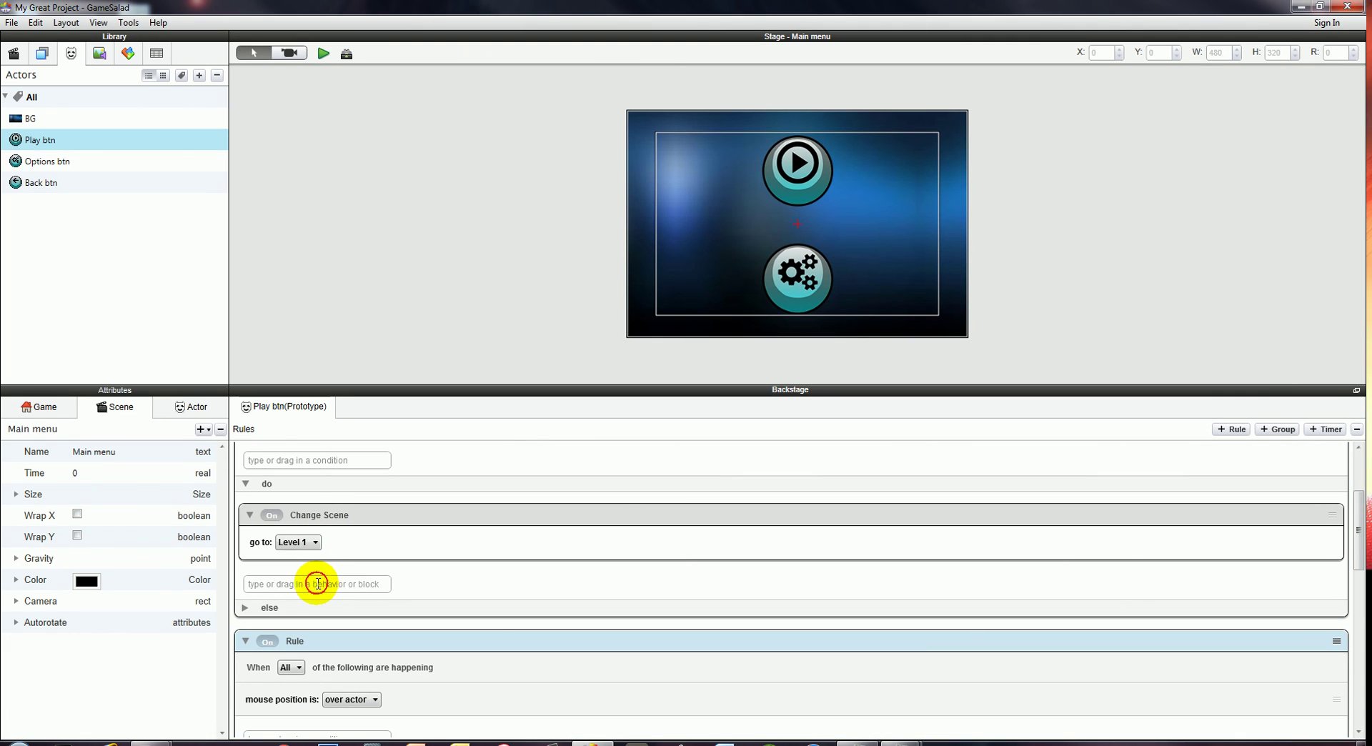
pyautogui.write('playMusic')
pyautogui.press('Down')
pyautogui.press('Return')
pyautogui.click(320, 612)
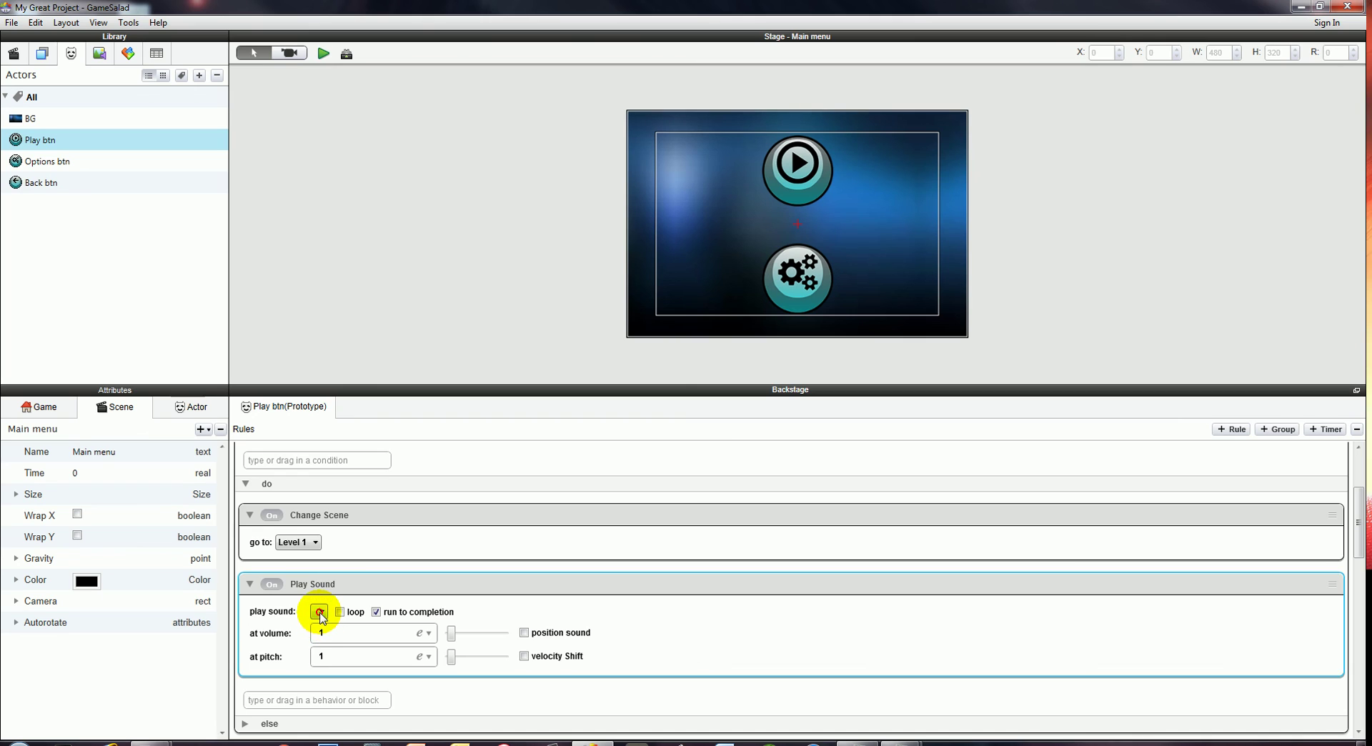
pyautogui.click(325, 656)
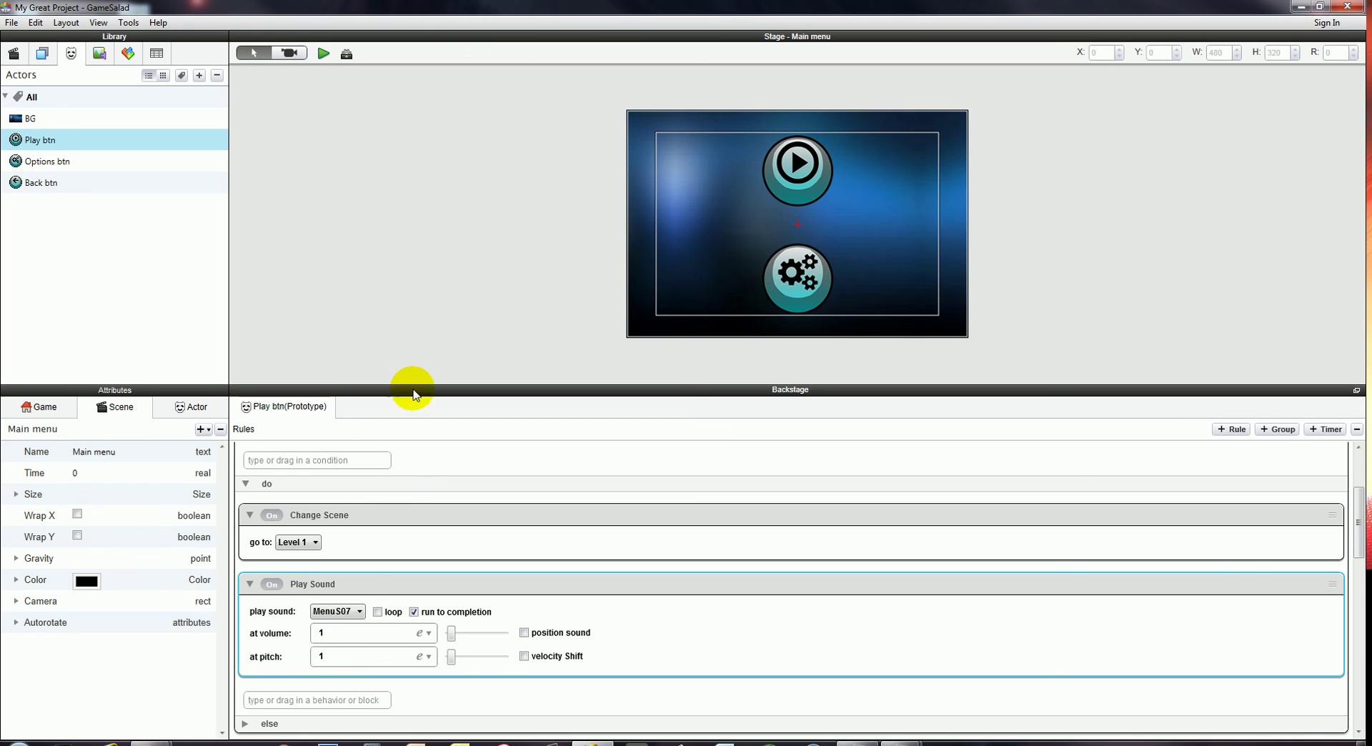
# Preview the whole menu, testing the Options, Back and Play buttons with their sounds and scene changes, and return to the editor.
pyautogui.click(325, 58)
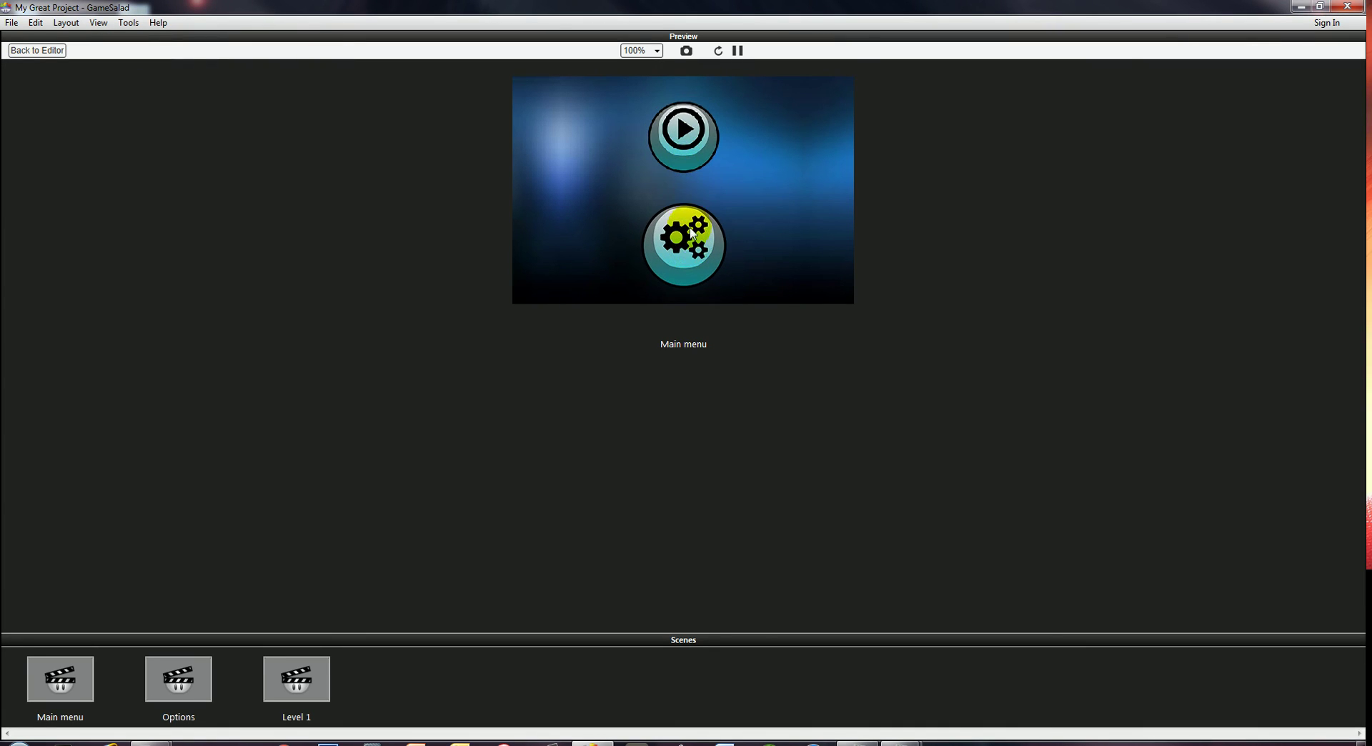
pyautogui.click(697, 259)
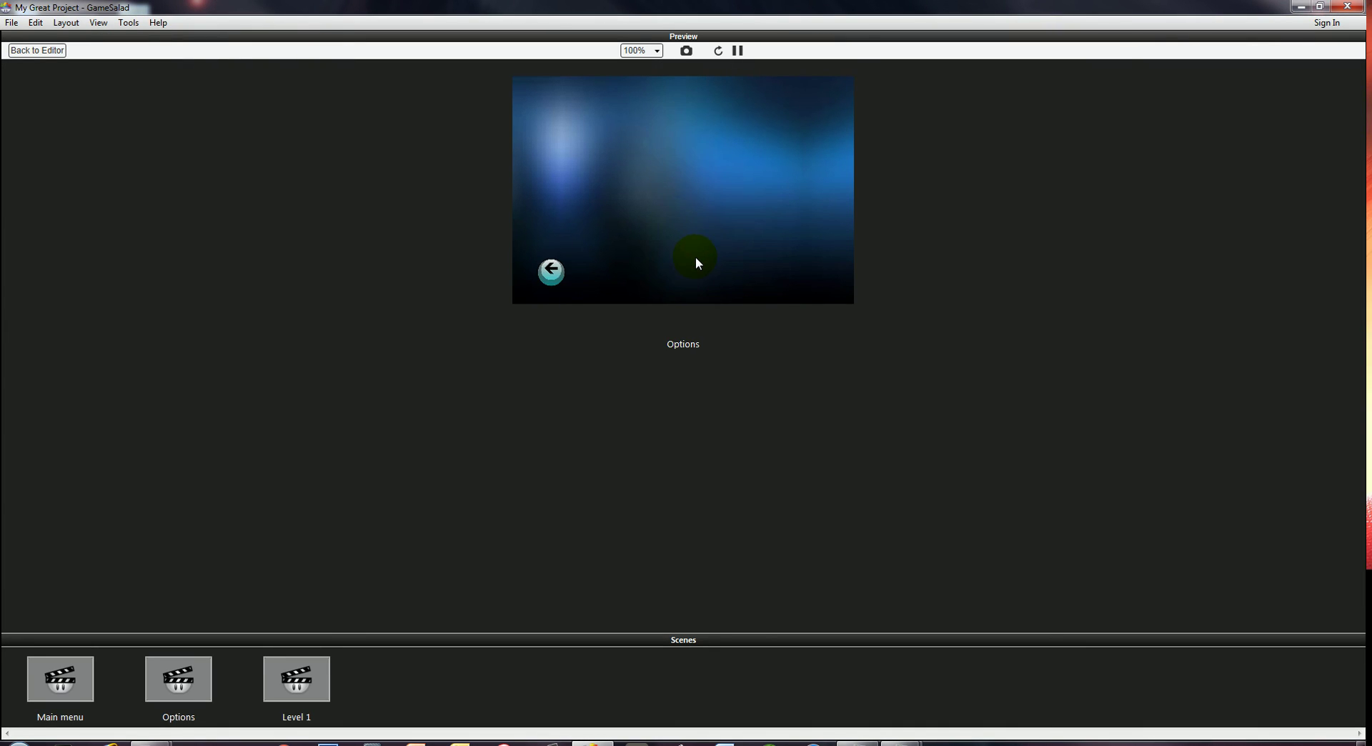
pyautogui.click(551, 271)
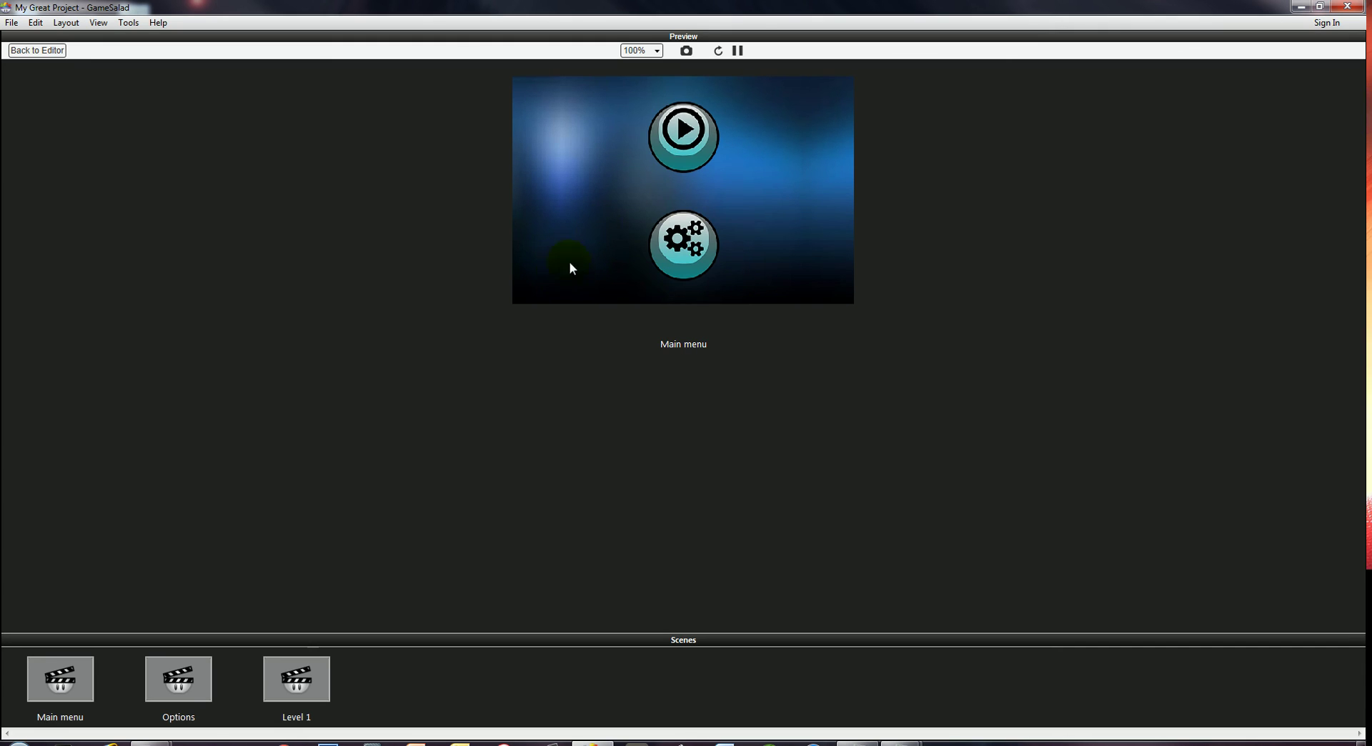
pyautogui.click(657, 168)
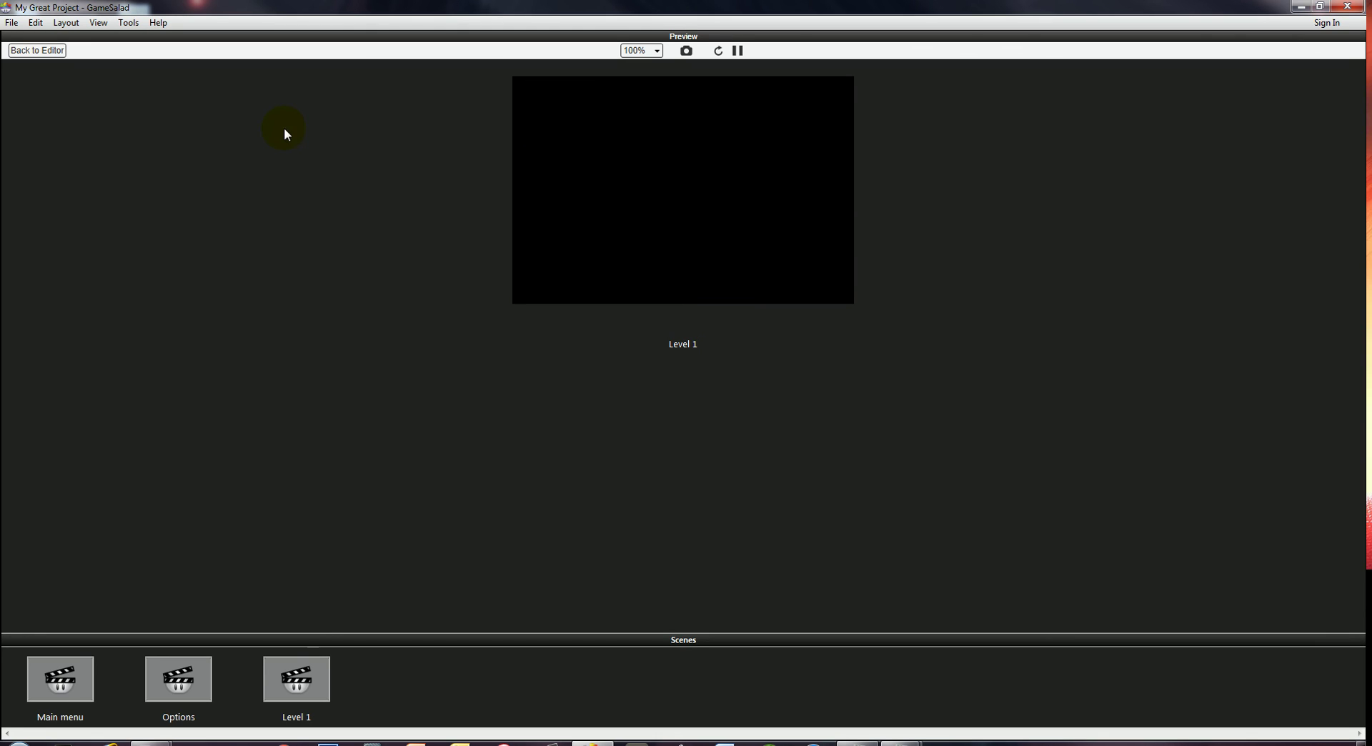
pyautogui.click(37, 50)
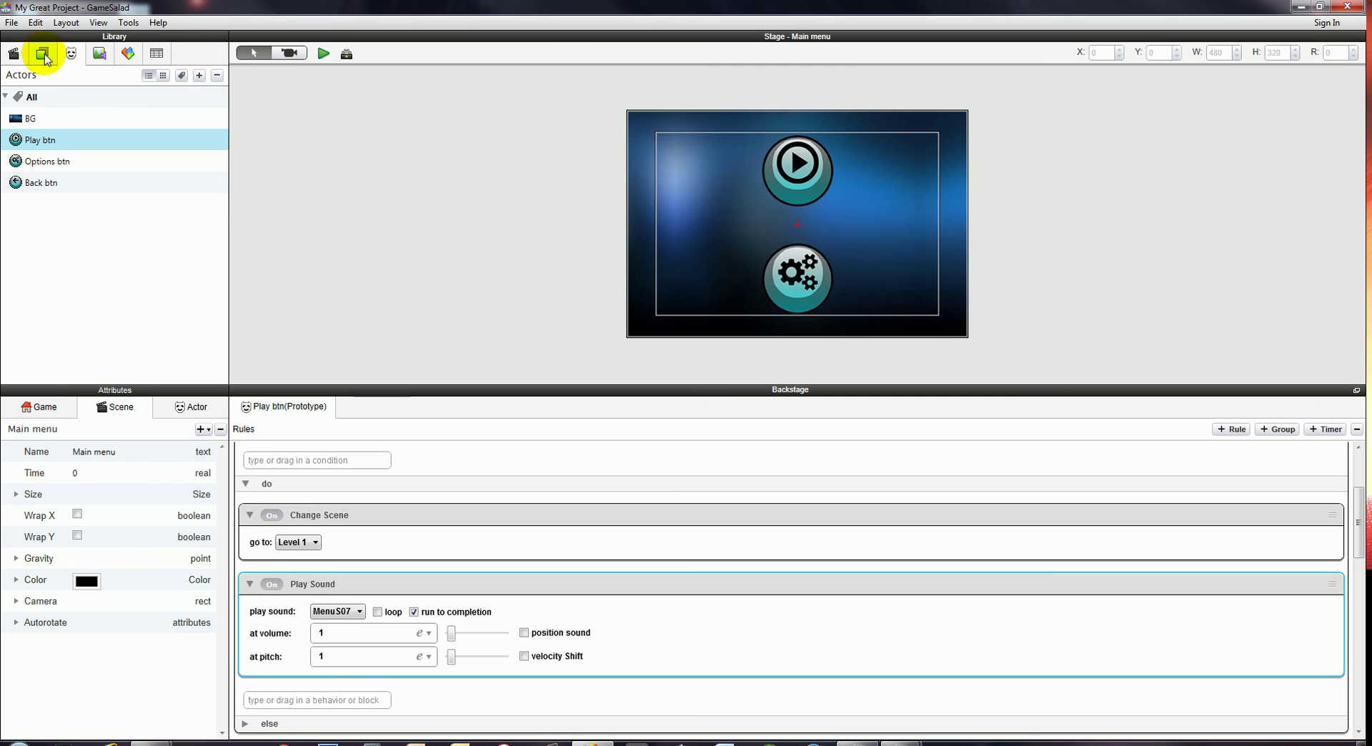